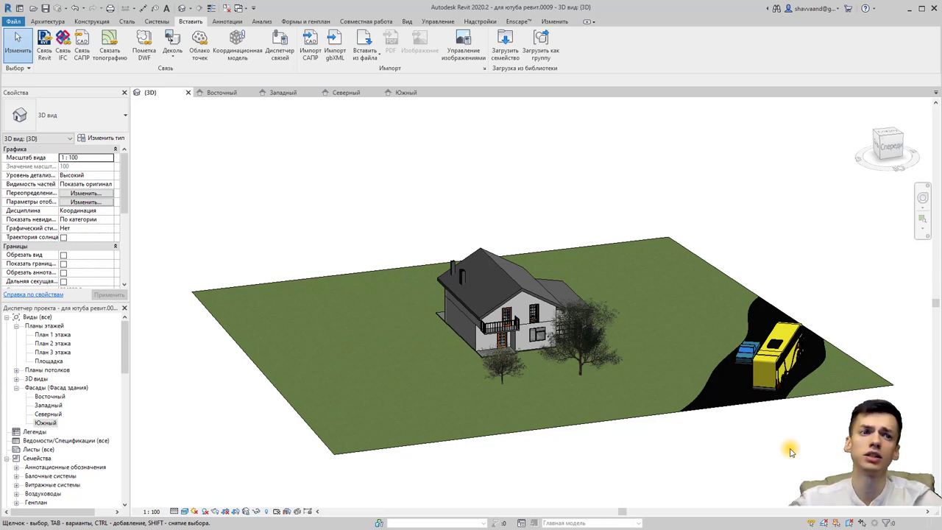
Step: Open the Южный elevation from the Project Browser and zoom in on the house
{"action": "double_click", "coordinate": [46, 422]}
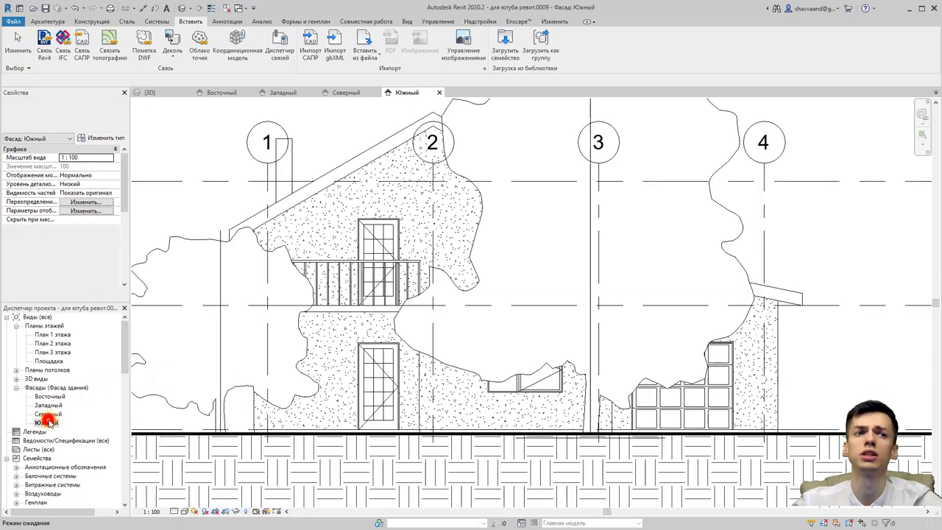
{"action": "scroll", "coordinate": [269, 395], "scroll_direction": "down", "scroll_amount": 2}
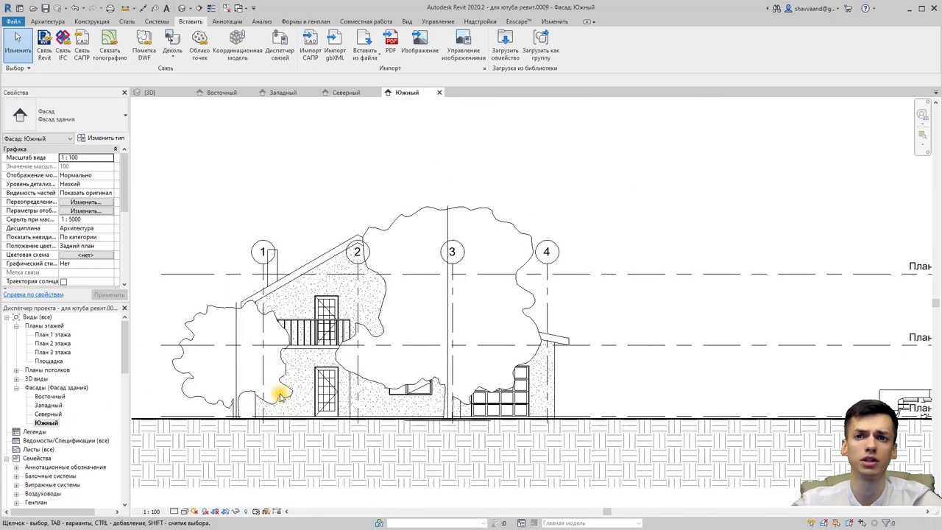
{"action": "scroll", "coordinate": [491, 409], "scroll_direction": "up", "scroll_amount": 1}
{"action": "scroll", "coordinate": [492, 409], "scroll_direction": "up", "scroll_amount": 1}
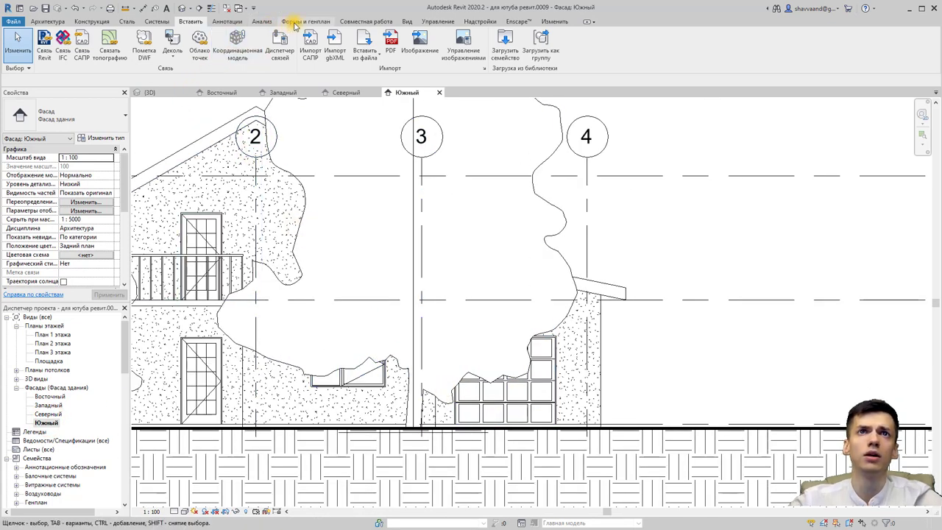
{"action": "left_click", "coordinate": [410, 21]}
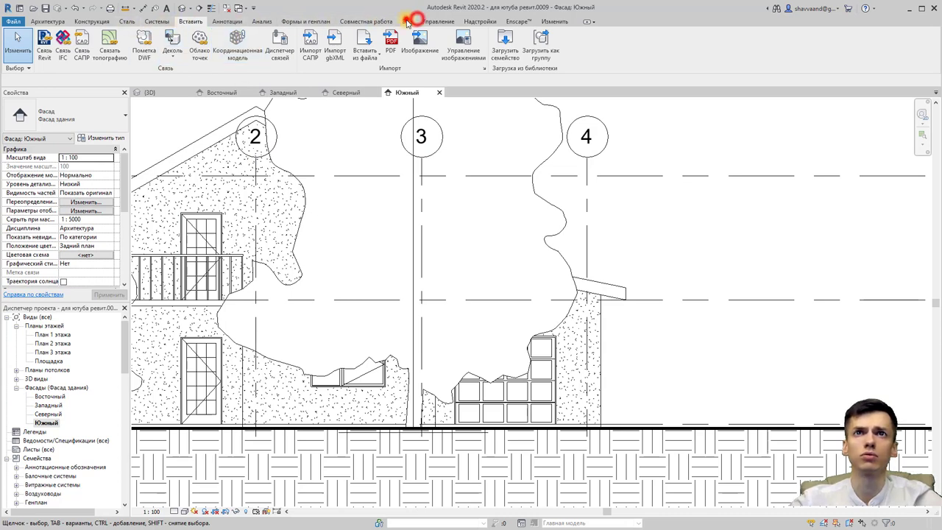
{"action": "left_click", "coordinate": [108, 37]}
{"action": "scroll", "coordinate": [361, 263], "scroll_direction": "down", "scroll_amount": 5}
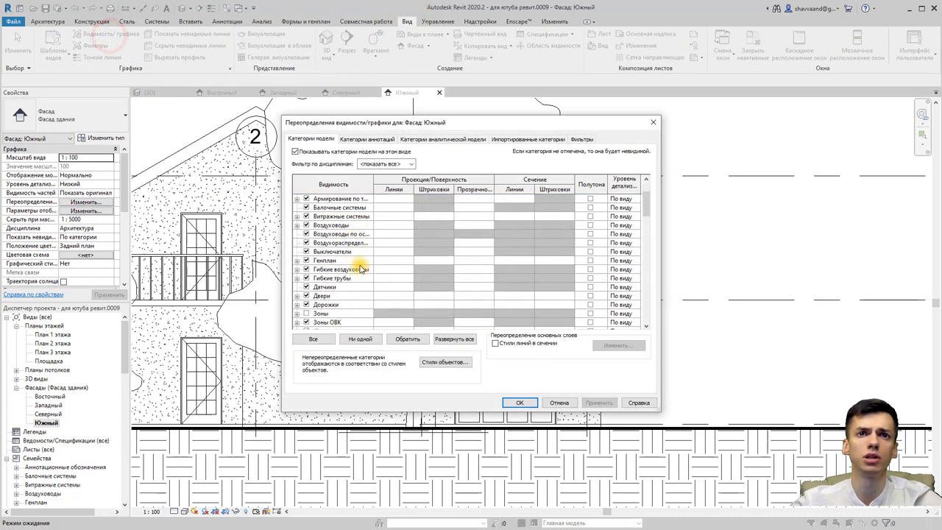
{"action": "scroll", "coordinate": [361, 263], "scroll_direction": "down", "scroll_amount": 5}
{"action": "scroll", "coordinate": [361, 265], "scroll_direction": "down", "scroll_amount": 5}
{"action": "scroll", "coordinate": [362, 269], "scroll_direction": "down", "scroll_amount": 5}
{"action": "scroll", "coordinate": [362, 269], "scroll_direction": "down", "scroll_amount": 2}
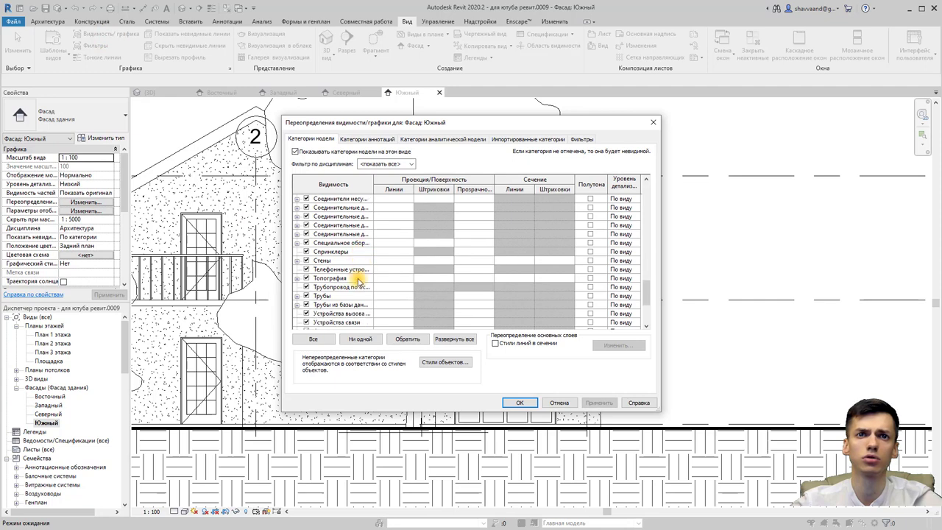
{"action": "left_click", "coordinate": [298, 279]}
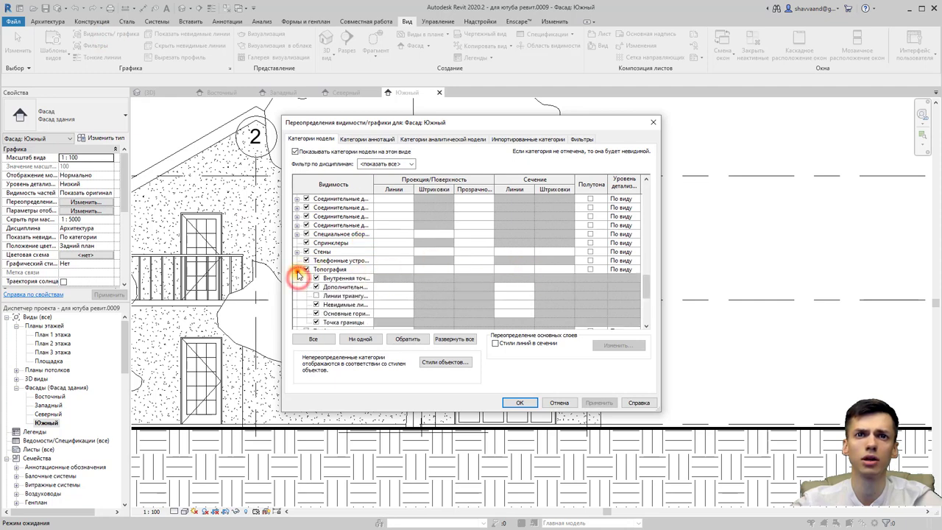
{"action": "left_click", "coordinate": [298, 270]}
{"action": "left_click", "coordinate": [701, 255]}
{"action": "left_click", "coordinate": [654, 121]}
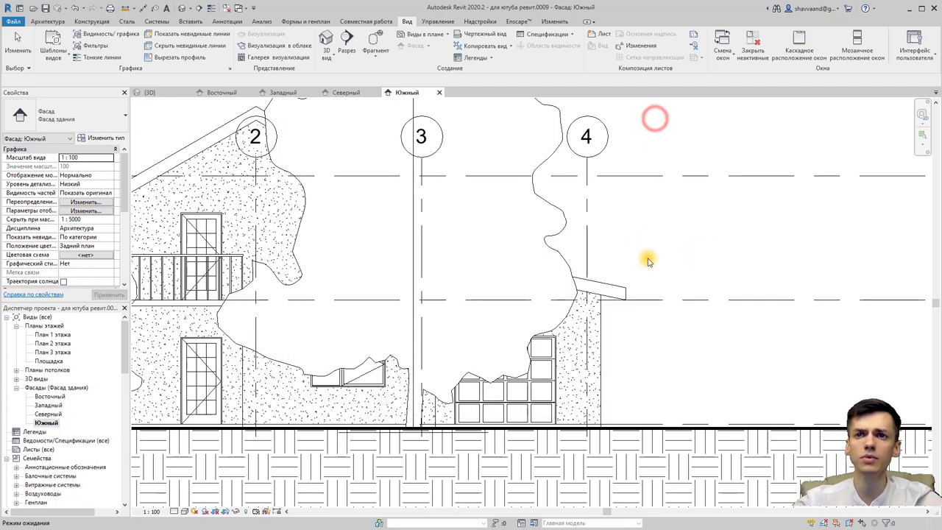
{"action": "scroll", "coordinate": [648, 249], "scroll_direction": "down", "scroll_amount": 3}
{"action": "scroll", "coordinate": [596, 261], "scroll_direction": "down", "scroll_amount": 1}
{"action": "scroll", "coordinate": [595, 266], "scroll_direction": "down", "scroll_amount": 1}
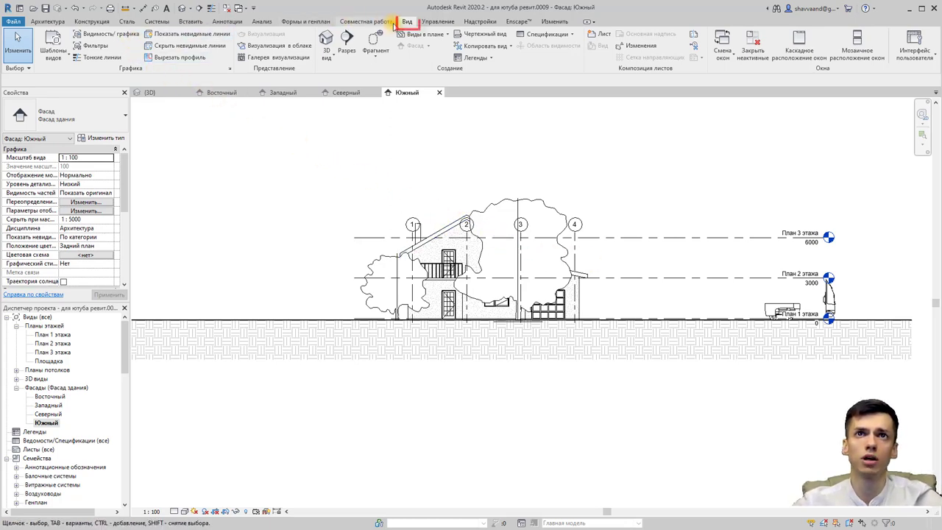
Step: Hide the Антураж and Озеленение model categories in this view's Visibility/Graphics
{"action": "left_click", "coordinate": [95, 35]}
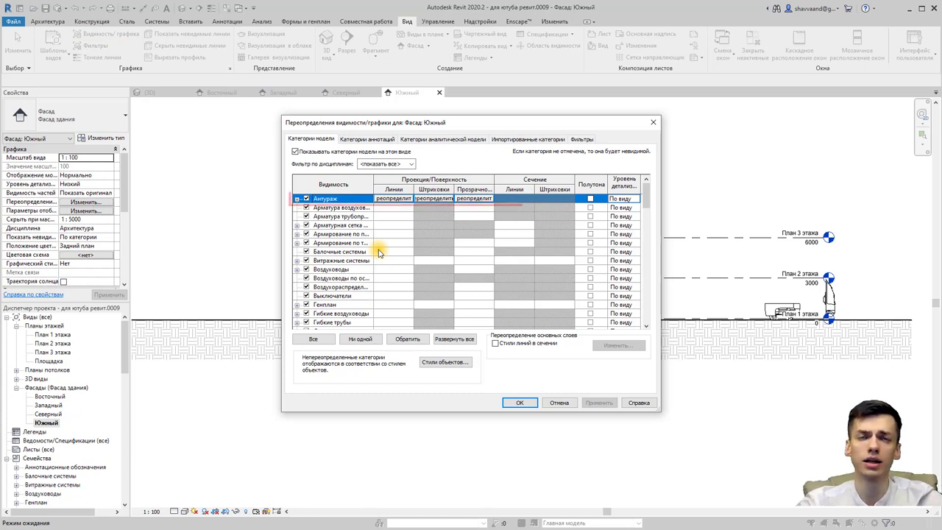
{"action": "left_click", "coordinate": [306, 199]}
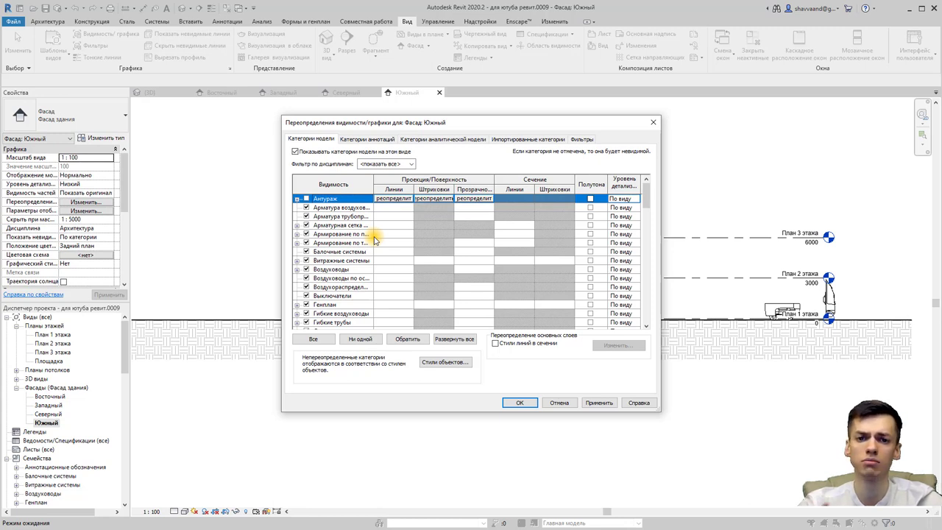
{"action": "scroll", "coordinate": [340, 241], "scroll_direction": "down", "scroll_amount": 2}
{"action": "scroll", "coordinate": [340, 243], "scroll_direction": "down", "scroll_amount": 2}
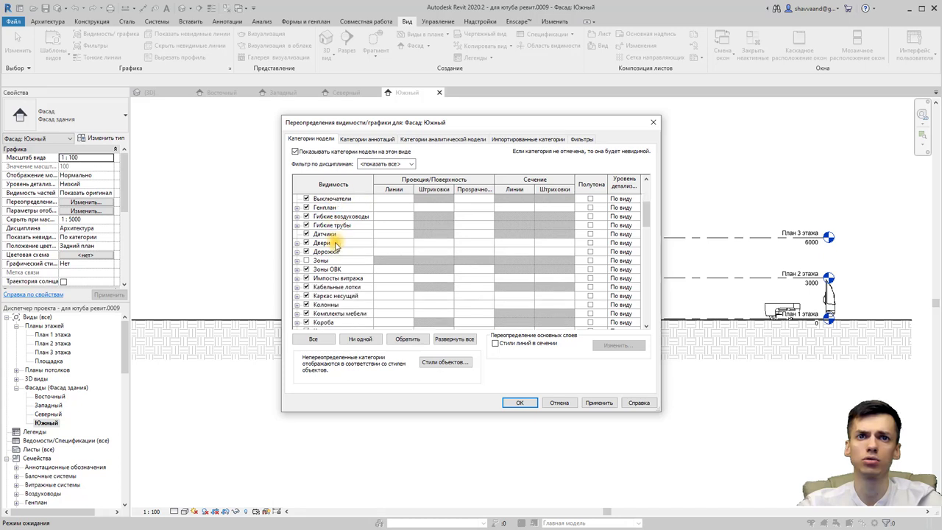
{"action": "scroll", "coordinate": [340, 245], "scroll_direction": "down", "scroll_amount": 2}
{"action": "scroll", "coordinate": [338, 246], "scroll_direction": "down", "scroll_amount": 2}
{"action": "scroll", "coordinate": [335, 245], "scroll_direction": "down", "scroll_amount": 2}
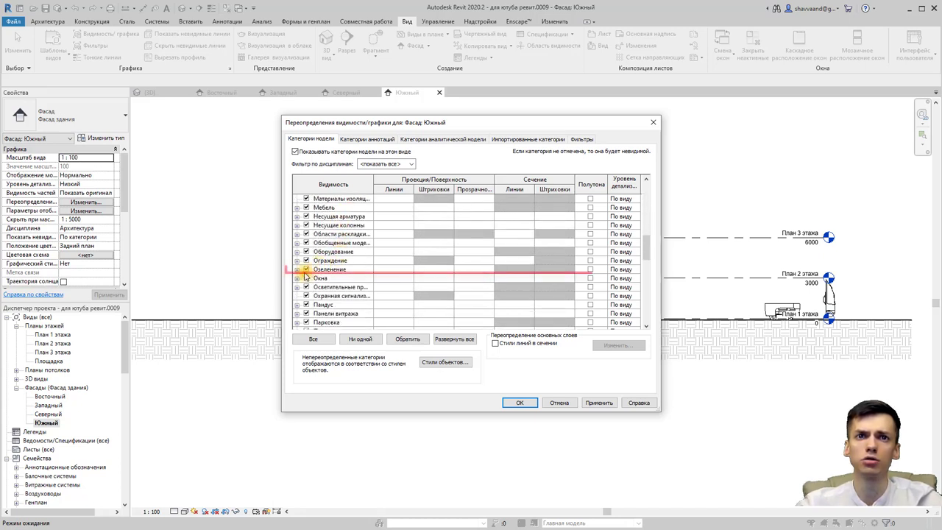
{"action": "left_click", "coordinate": [306, 270]}
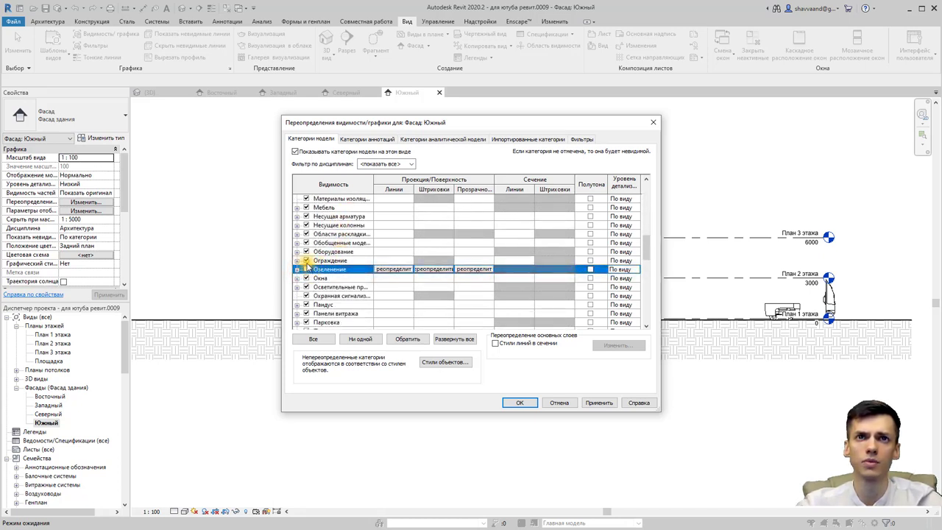
Step: Hide the Уровни annotation category and apply the visibility changes
{"action": "left_click", "coordinate": [356, 141]}
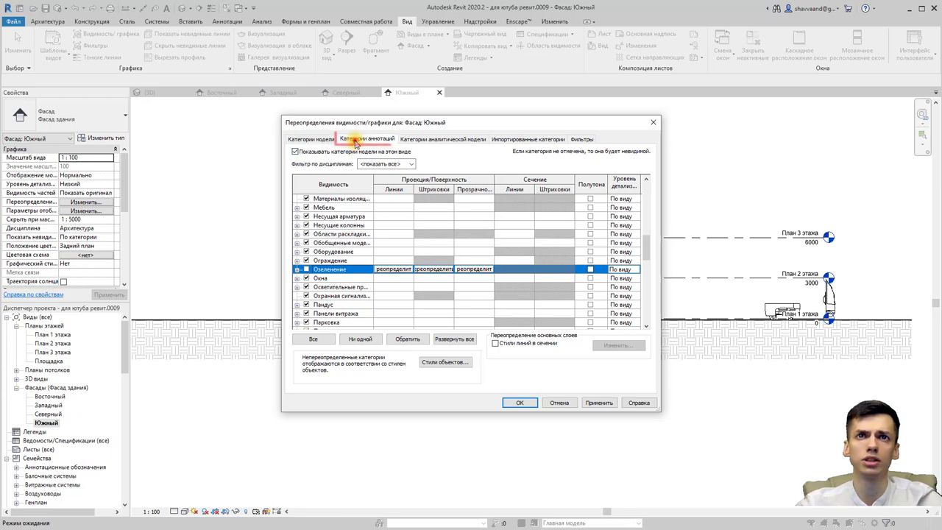
{"action": "scroll", "coordinate": [338, 221], "scroll_direction": "down", "scroll_amount": 3}
{"action": "scroll", "coordinate": [346, 254], "scroll_direction": "down", "scroll_amount": 2}
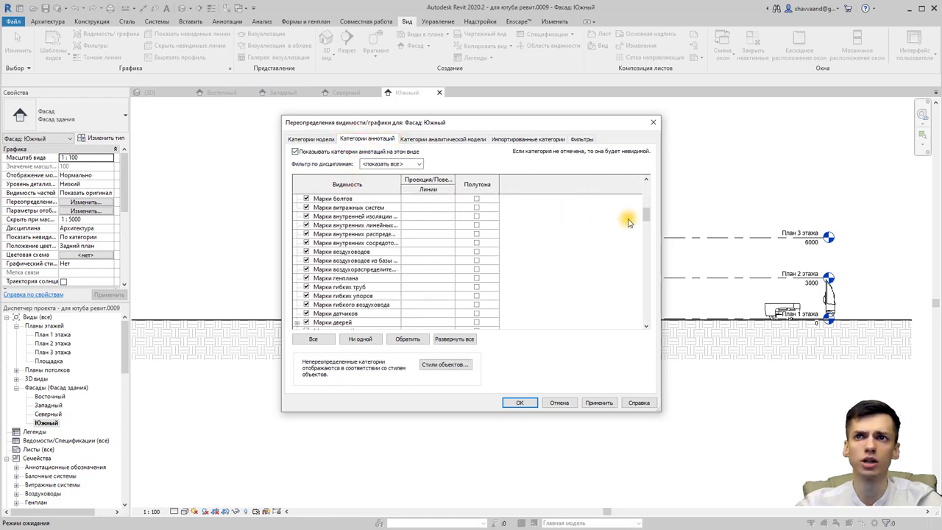
{"action": "left_click_drag", "start_coordinate": [645, 213], "coordinate": [642, 315]}
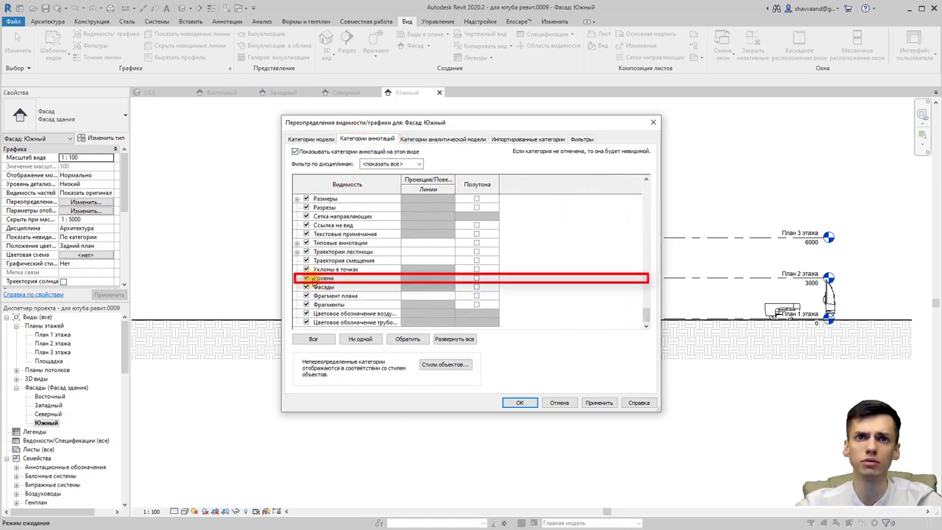
{"action": "left_click", "coordinate": [306, 278]}
{"action": "left_click", "coordinate": [532, 403]}
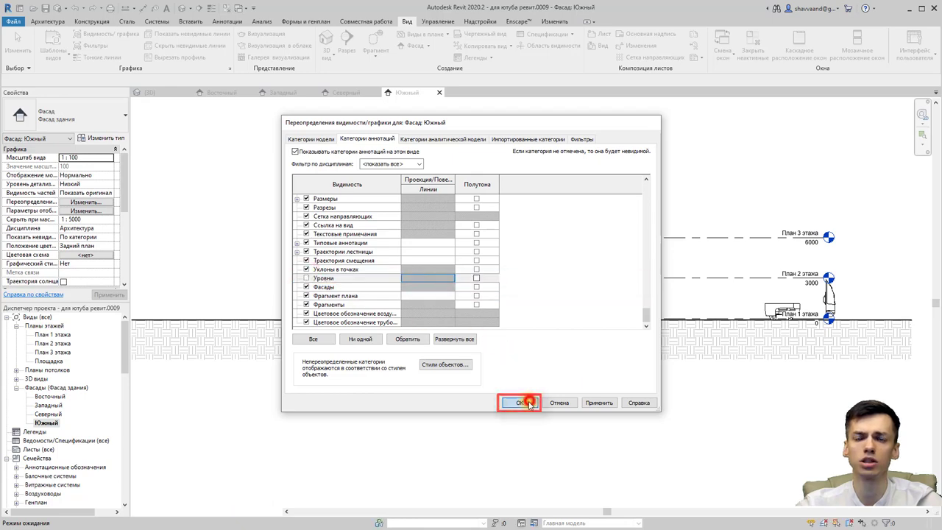
{"action": "scroll", "coordinate": [539, 405], "scroll_direction": "down", "scroll_amount": 2}
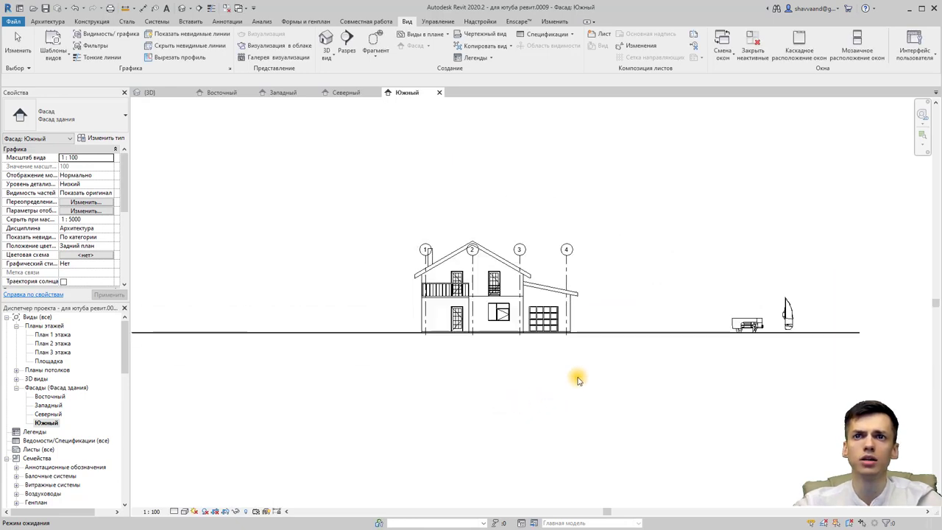
Step: Hide the car and tree beside the house in this view, then zoom in on the house
{"action": "left_click_drag", "start_coordinate": [828, 293], "coordinate": [717, 328]}
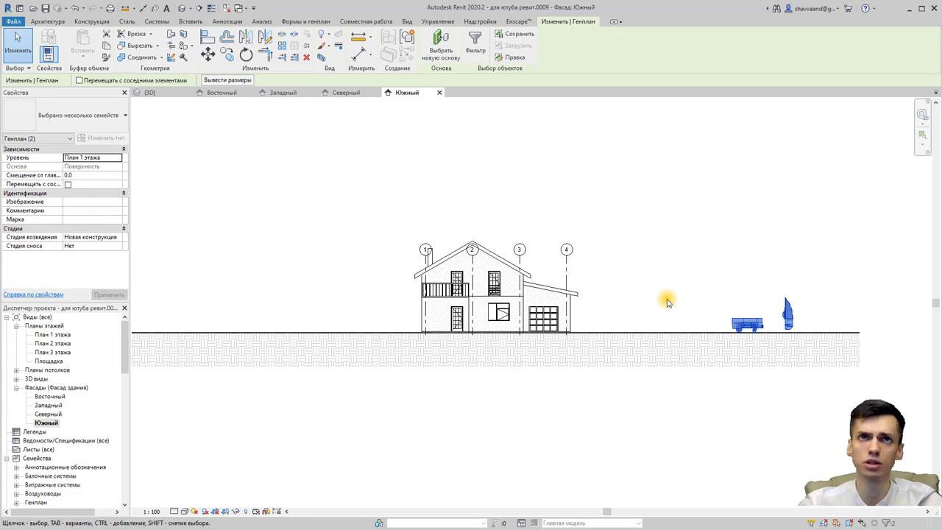
{"action": "left_click", "coordinate": [324, 36]}
{"action": "left_click", "coordinate": [335, 48]}
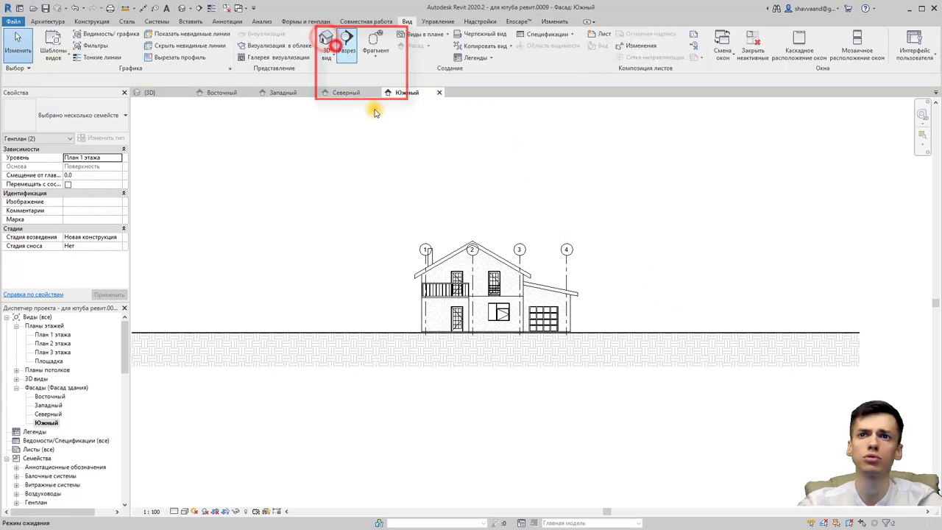
{"action": "left_click", "coordinate": [647, 250]}
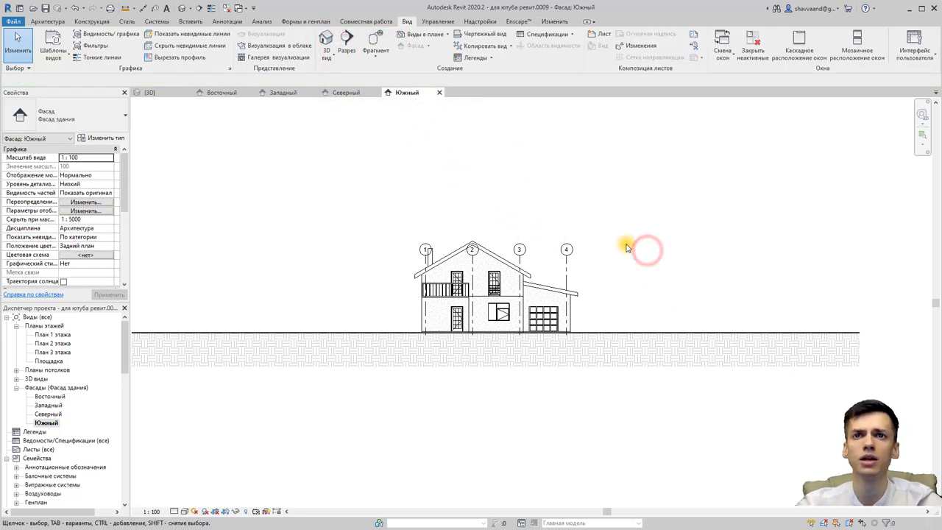
{"action": "scroll", "coordinate": [626, 247], "scroll_direction": "up", "scroll_amount": 2}
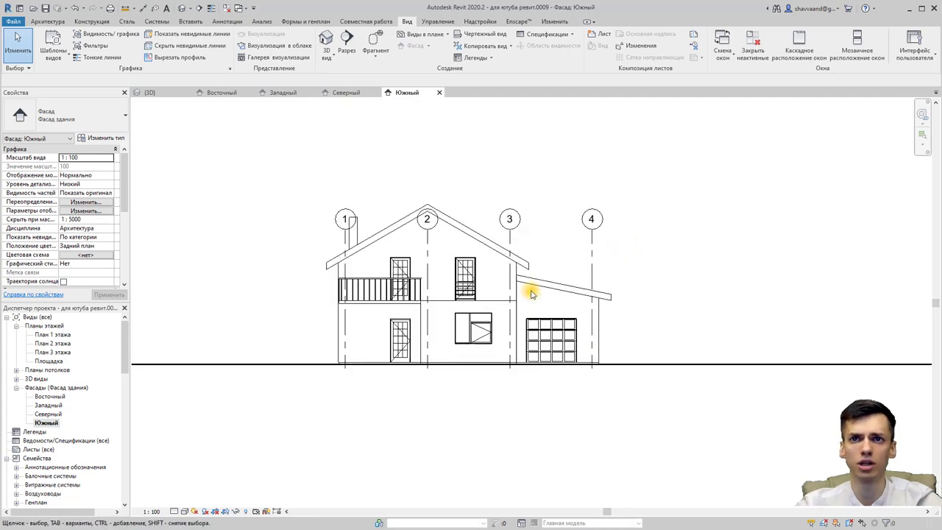
{"action": "scroll", "coordinate": [588, 290], "scroll_direction": "up", "scroll_amount": 2}
{"action": "scroll", "coordinate": [578, 284], "scroll_direction": "up", "scroll_amount": 2}
{"action": "scroll", "coordinate": [547, 299], "scroll_direction": "up", "scroll_amount": 2}
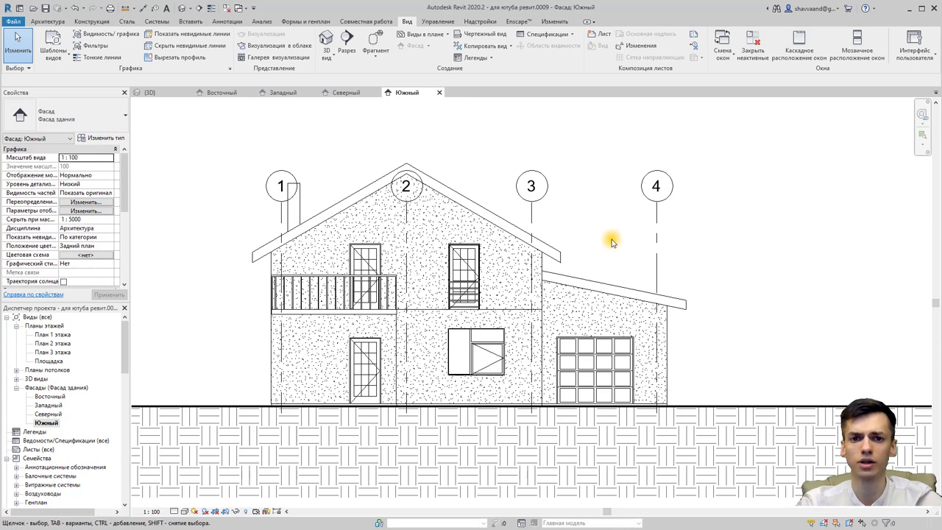
{"action": "left_click", "coordinate": [438, 21]}
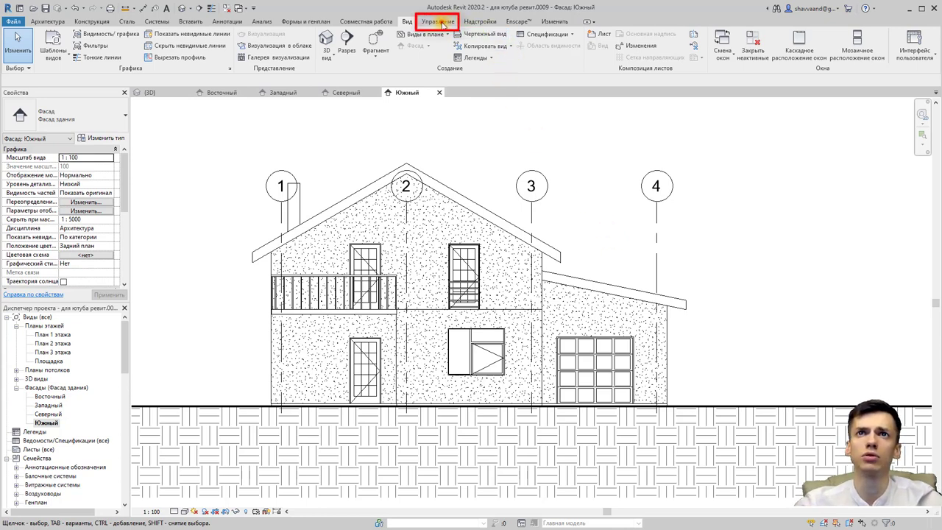
{"action": "left_click", "coordinate": [381, 45]}
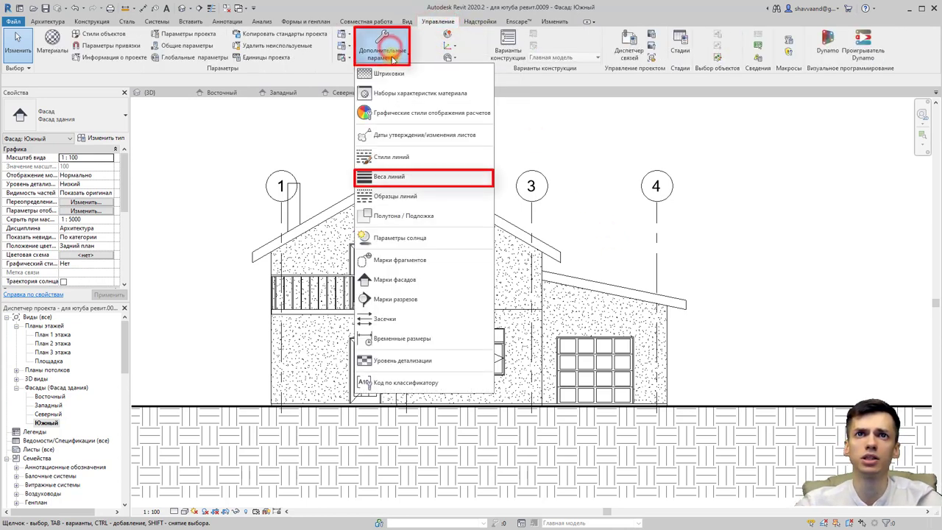
{"action": "left_click", "coordinate": [389, 177]}
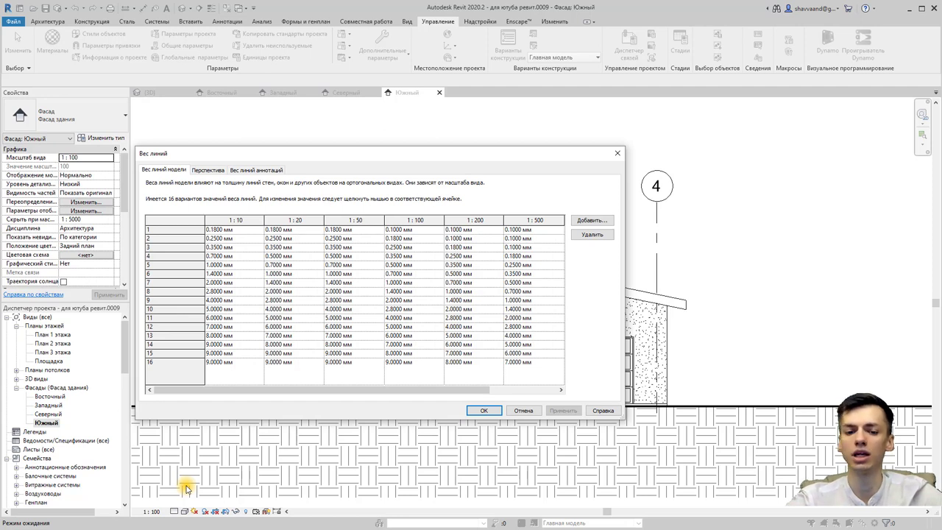
{"action": "left_click", "coordinate": [419, 229]}
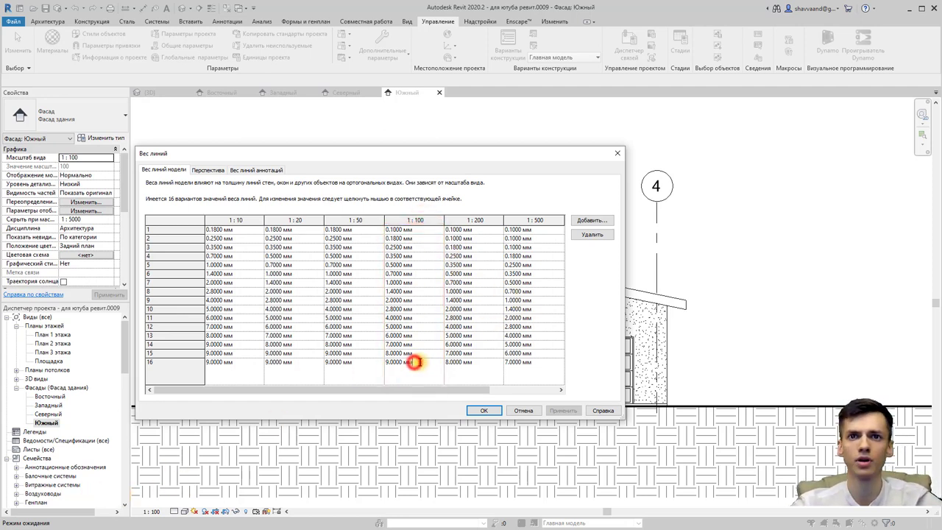
{"action": "left_click_drag", "start_coordinate": [417, 231], "coordinate": [411, 370]}
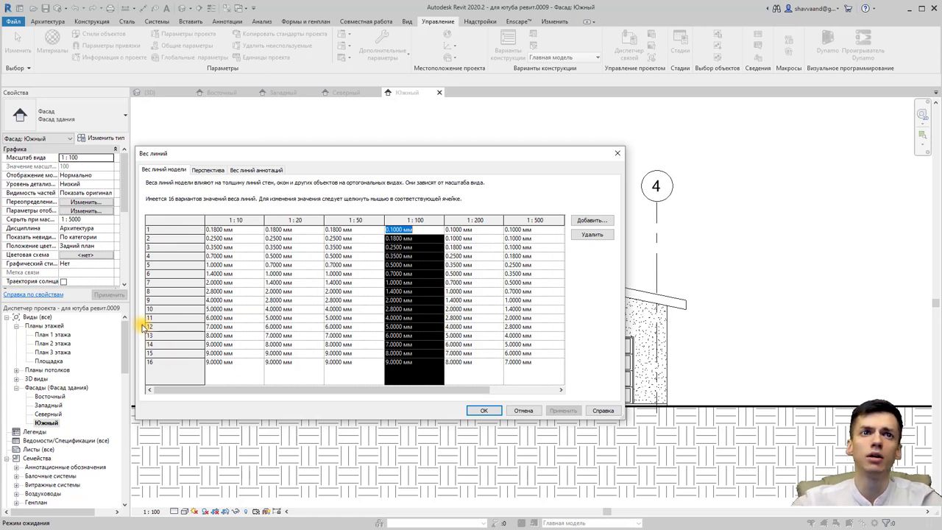
{"action": "left_click", "coordinate": [173, 237]}
{"action": "left_click", "coordinate": [412, 239]}
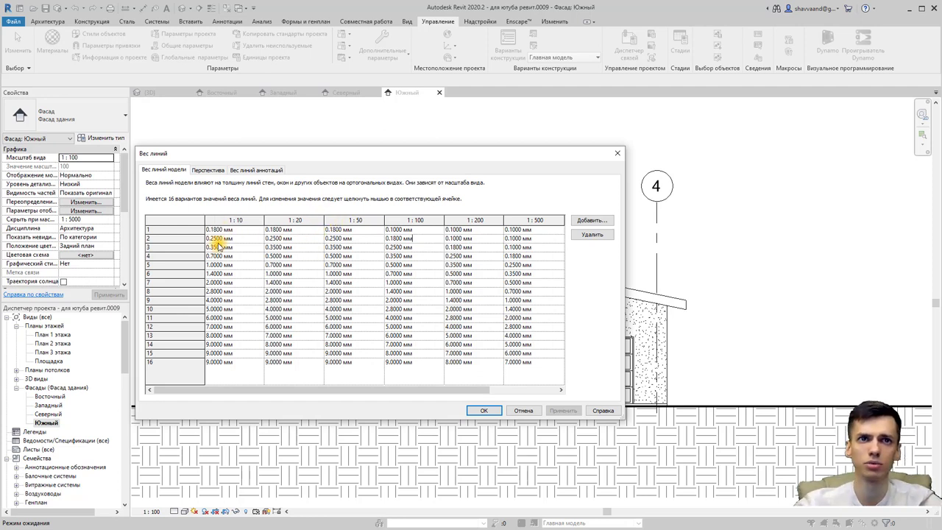
{"action": "left_click_drag", "start_coordinate": [215, 238], "coordinate": [413, 238]}
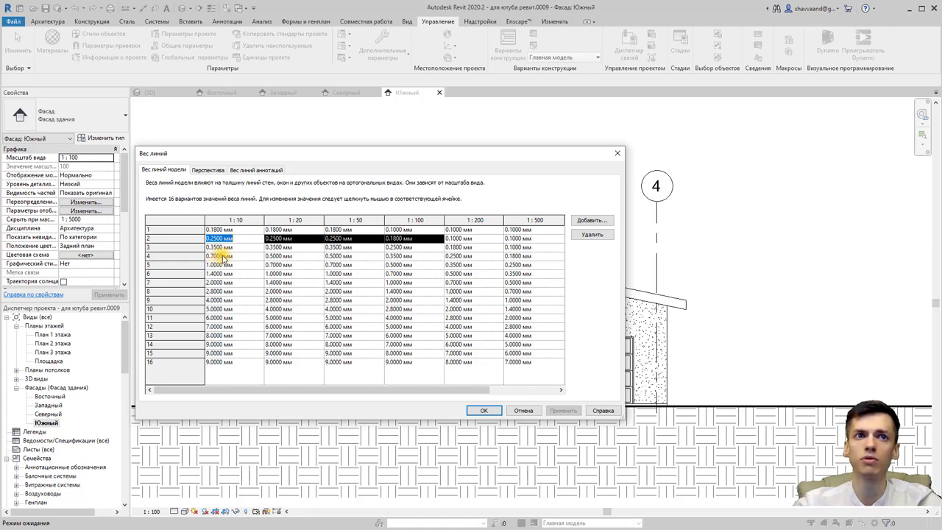
{"action": "left_click_drag", "start_coordinate": [221, 255], "coordinate": [405, 258]}
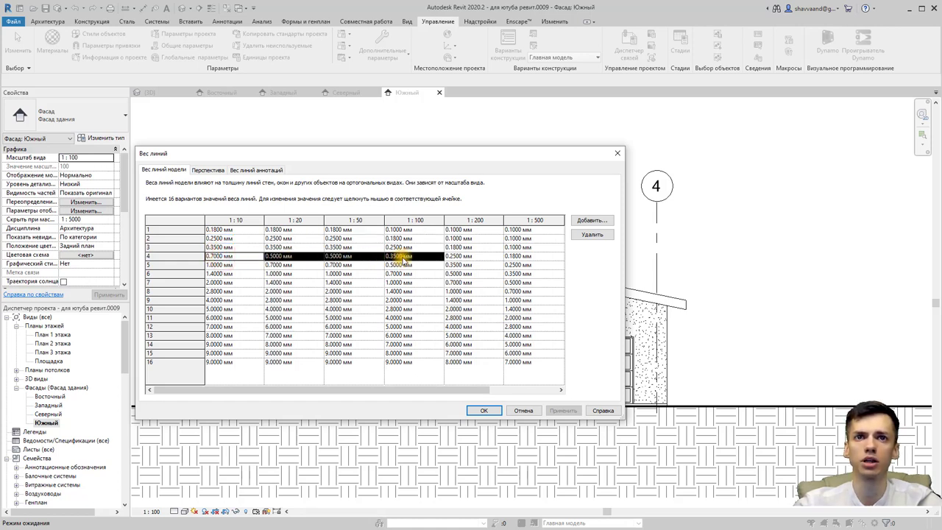
{"action": "left_click_drag", "start_coordinate": [234, 265], "coordinate": [415, 268]}
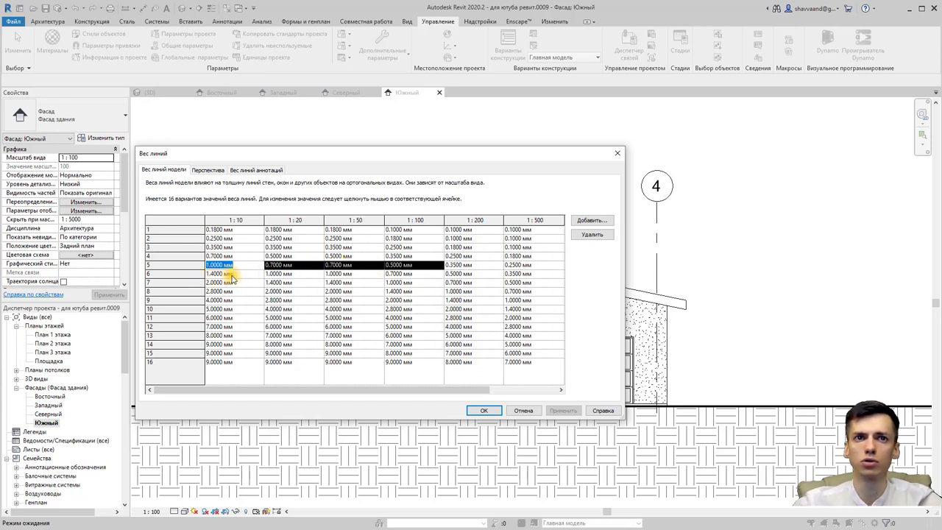
{"action": "left_click_drag", "start_coordinate": [231, 278], "coordinate": [425, 278]}
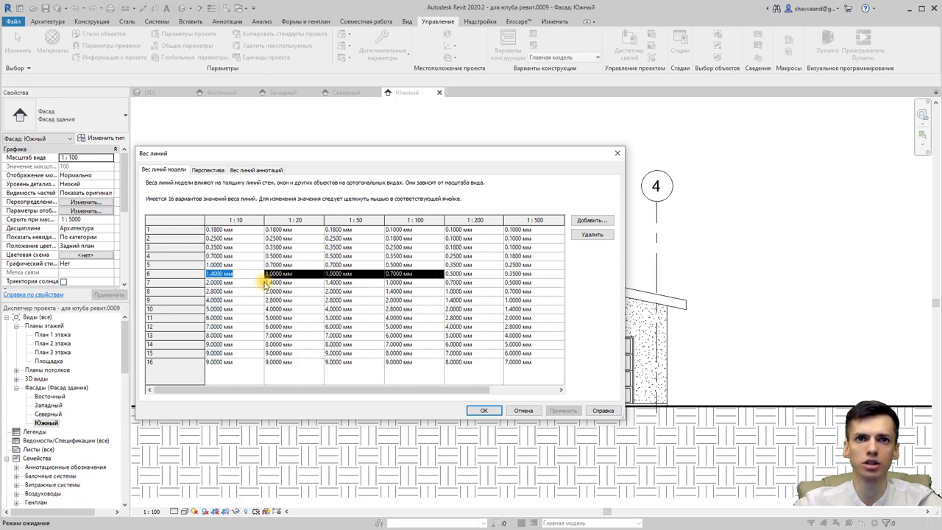
{"action": "left_click_drag", "start_coordinate": [221, 283], "coordinate": [410, 284]}
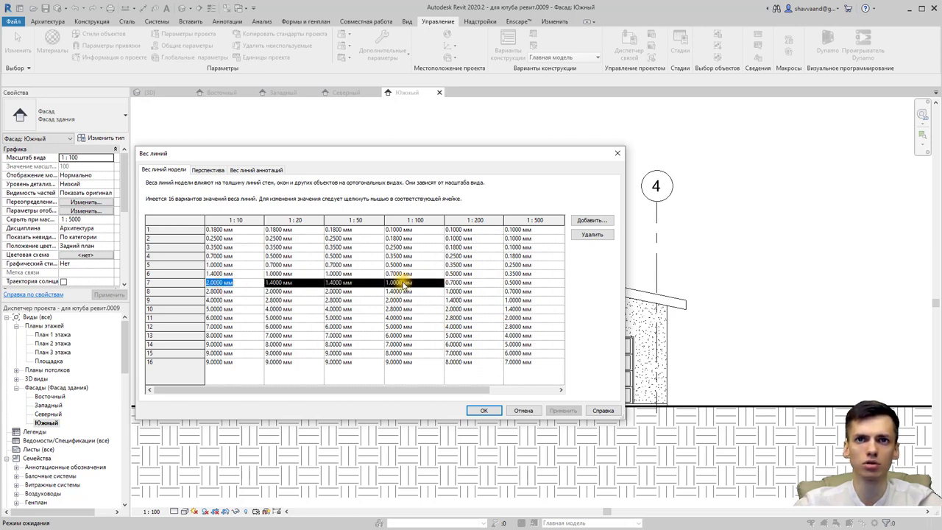
{"action": "left_click", "coordinate": [522, 410]}
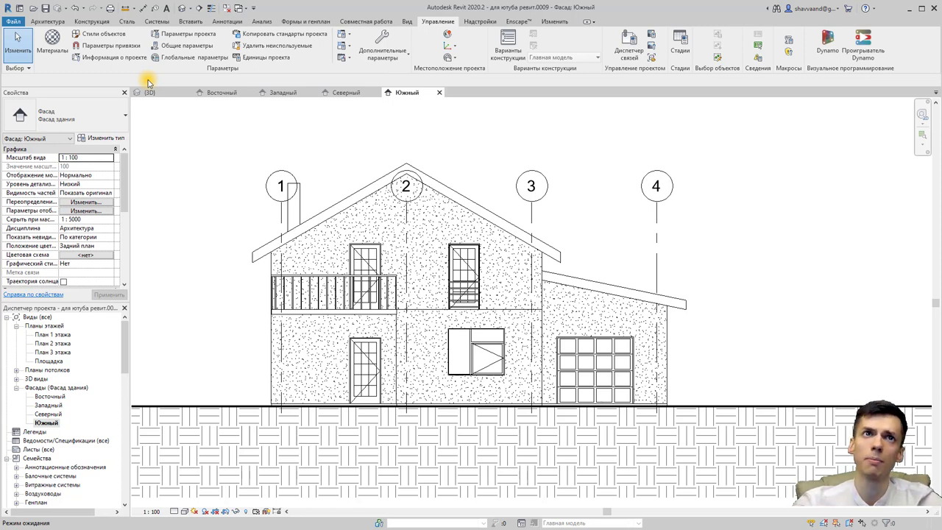
Step: Switch to the View ribbon tab
{"action": "left_click", "coordinate": [407, 21]}
Step: Open Visibility/Graphics with VV and override Колонны projection lines to weight 5
{"action": "key", "text": "v"}
{"action": "key", "text": "v"}
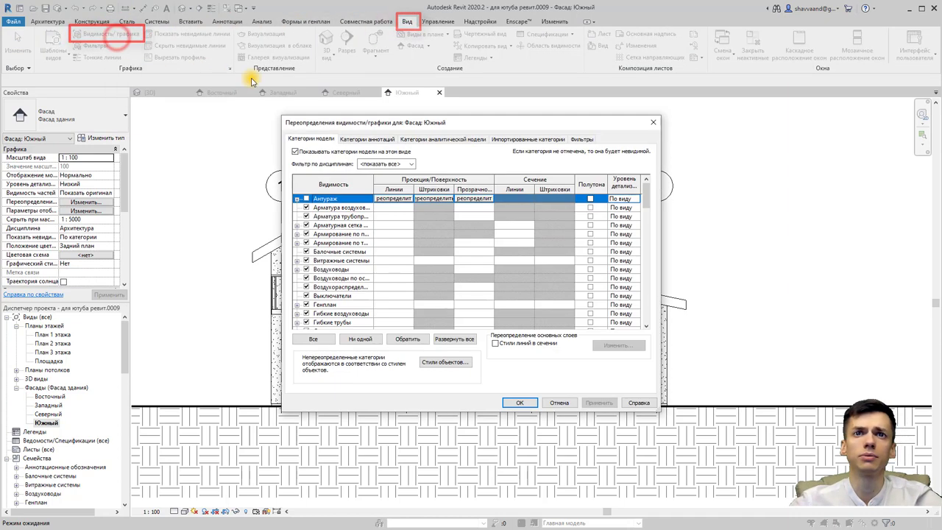
{"action": "scroll", "coordinate": [348, 239], "scroll_direction": "down", "scroll_amount": 2}
{"action": "scroll", "coordinate": [348, 240], "scroll_direction": "down", "scroll_amount": 2}
{"action": "scroll", "coordinate": [352, 242], "scroll_direction": "down", "scroll_amount": 1}
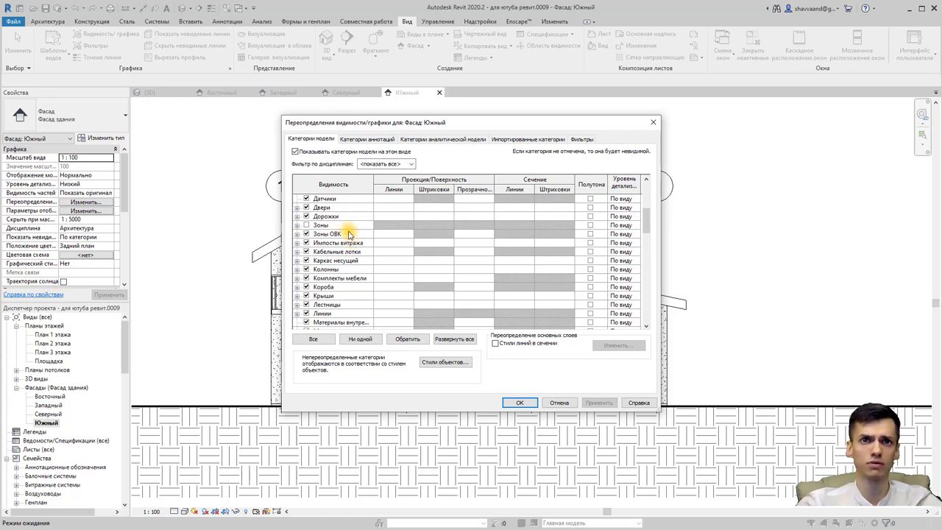
{"action": "mouse_move", "coordinate": [440, 122]}
{"action": "left_mouse_down"}
{"action": "mouse_move", "coordinate": [625, 140]}
{"action": "mouse_move", "coordinate": [441, 116]}
{"action": "mouse_move", "coordinate": [376, 136]}
{"action": "left_mouse_up"}
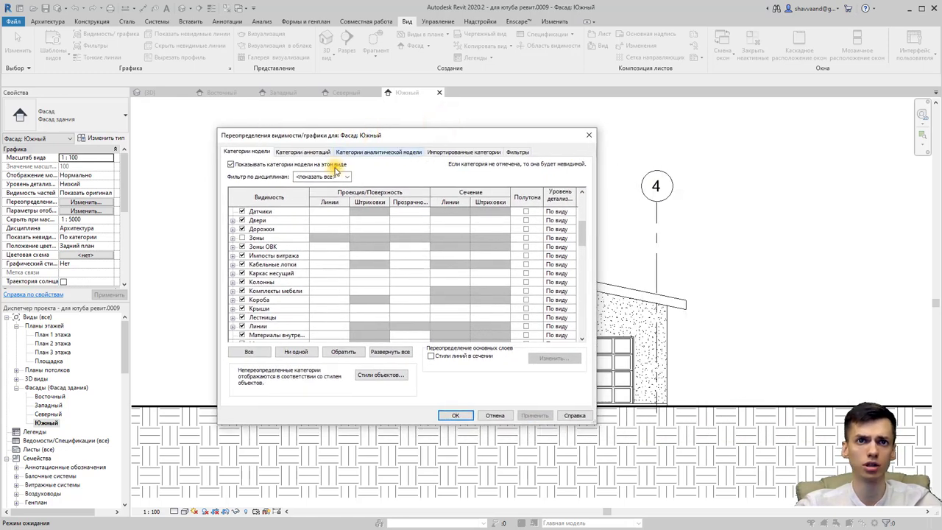
{"action": "left_click", "coordinate": [271, 282]}
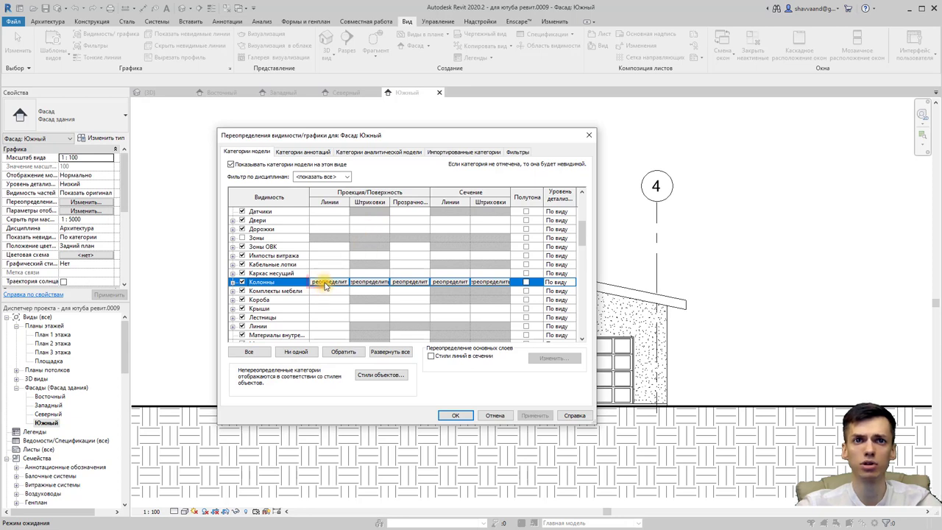
{"action": "left_click", "coordinate": [326, 283]}
{"action": "left_click", "coordinate": [366, 260]}
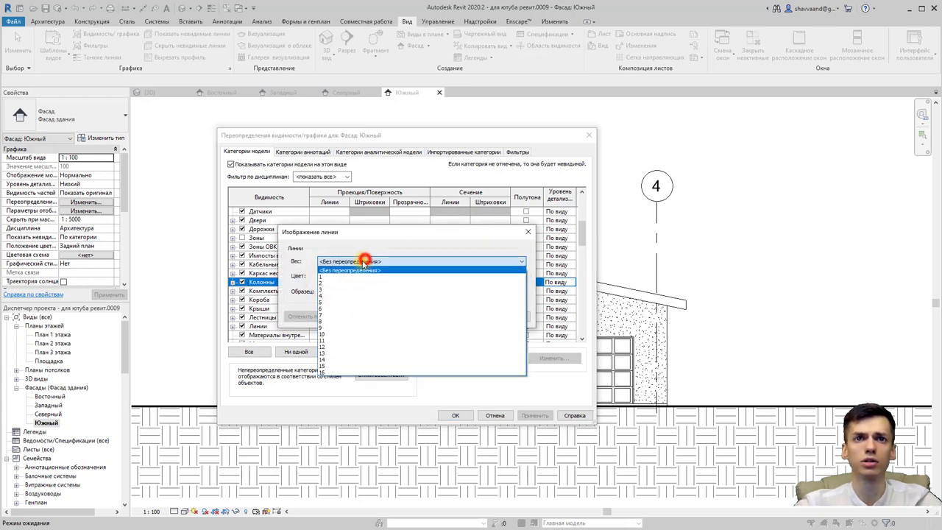
{"action": "left_click", "coordinate": [333, 303]}
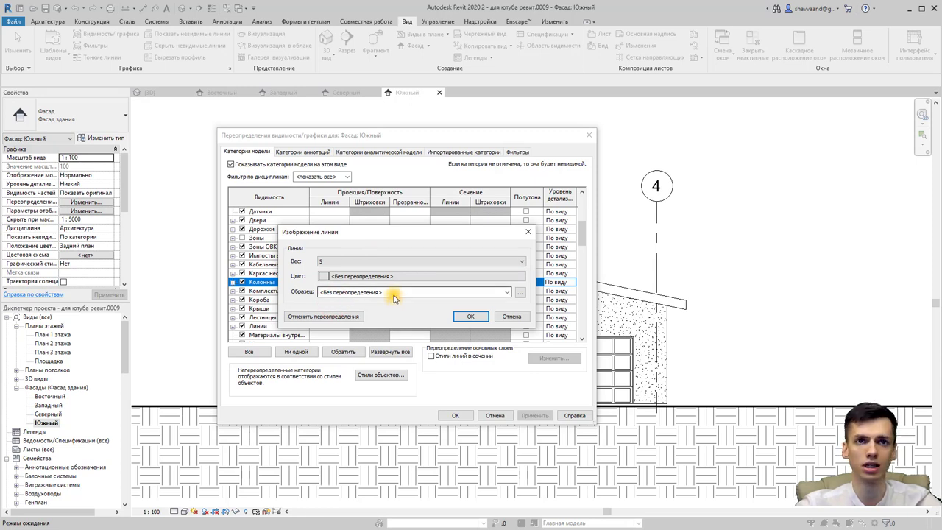
{"action": "left_click", "coordinate": [470, 317]}
Step: Override Крыши projection lines to line weight 4
{"action": "left_click", "coordinate": [326, 308]}
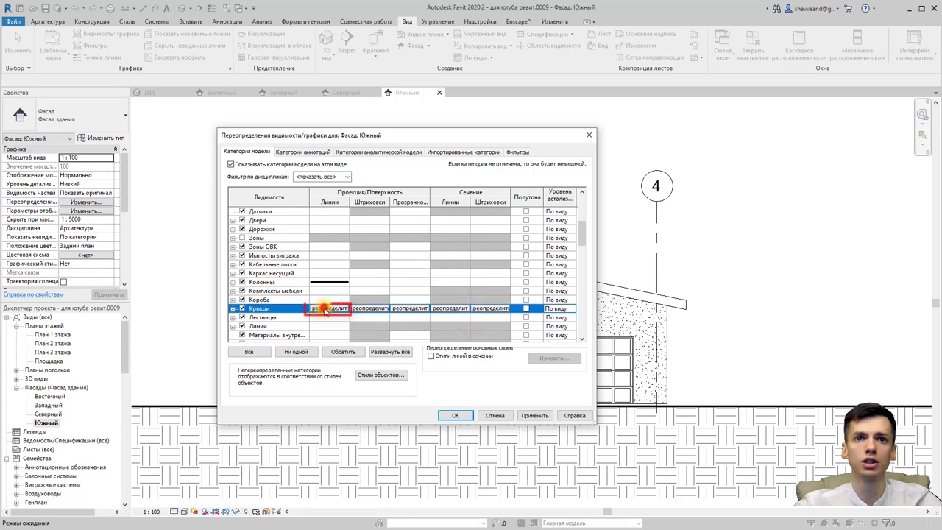
{"action": "left_click", "coordinate": [326, 308]}
{"action": "left_click", "coordinate": [342, 261]}
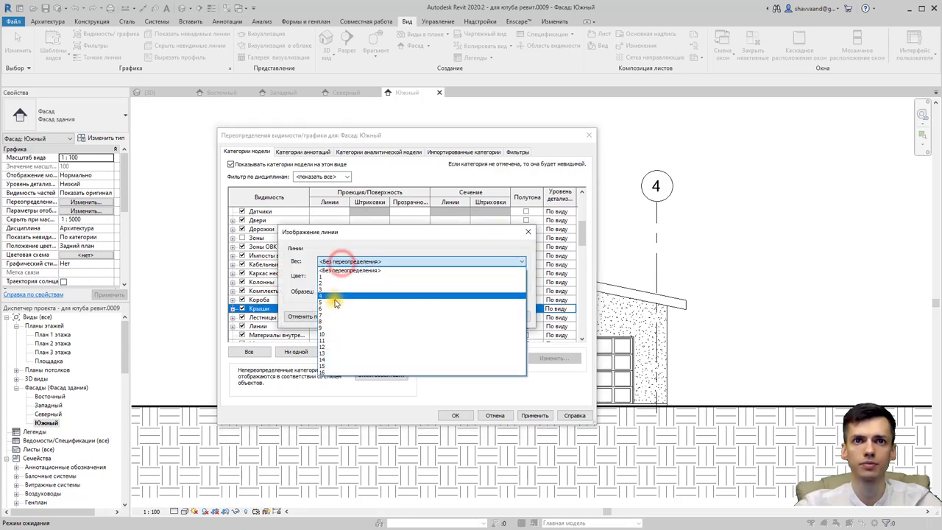
{"action": "left_click", "coordinate": [334, 296]}
{"action": "left_click", "coordinate": [458, 318]}
{"action": "scroll", "coordinate": [335, 286], "scroll_direction": "down", "scroll_amount": 1}
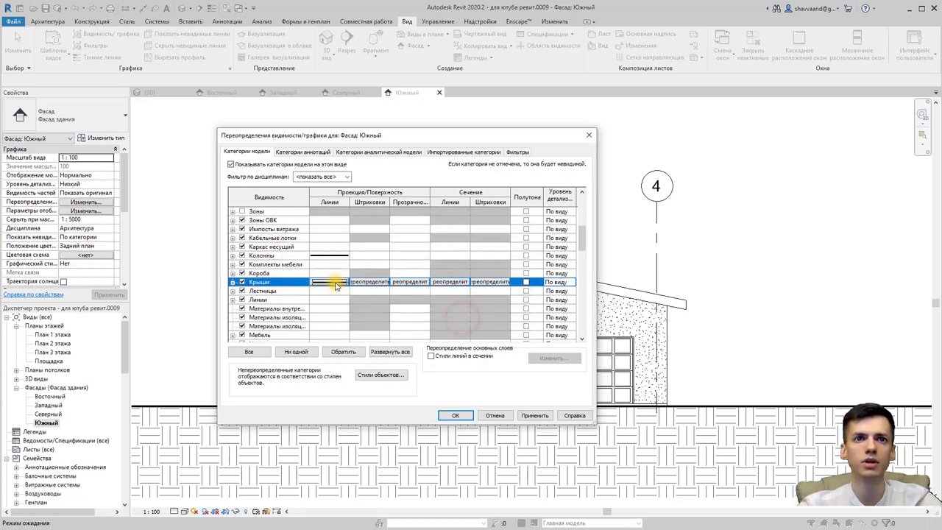
{"action": "scroll", "coordinate": [335, 285], "scroll_direction": "down", "scroll_amount": 1}
{"action": "scroll", "coordinate": [336, 286], "scroll_direction": "down", "scroll_amount": 1}
{"action": "scroll", "coordinate": [336, 287], "scroll_direction": "down", "scroll_amount": 1}
{"action": "scroll", "coordinate": [337, 288], "scroll_direction": "down", "scroll_amount": 1}
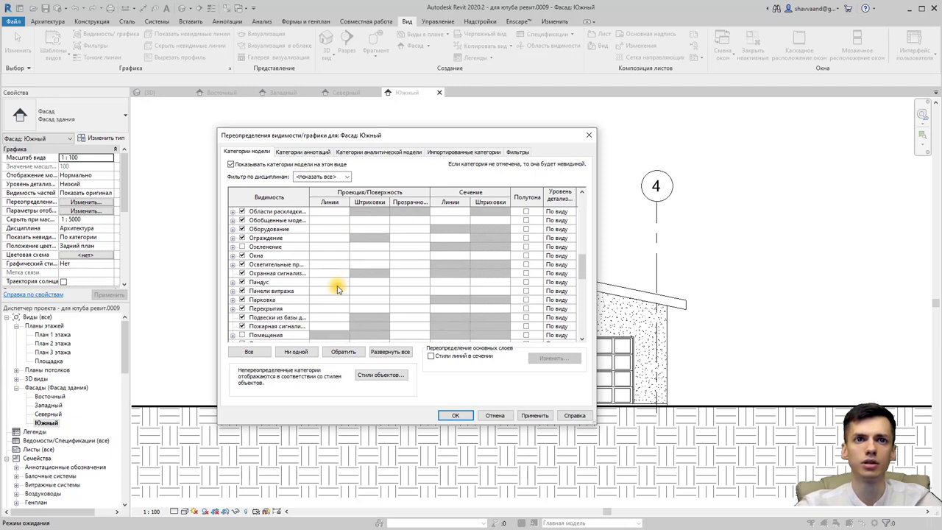
{"action": "scroll", "coordinate": [335, 290], "scroll_direction": "down", "scroll_amount": 1}
Step: Override Перекрытия projection lines to line weight 5
{"action": "left_click", "coordinate": [334, 300]}
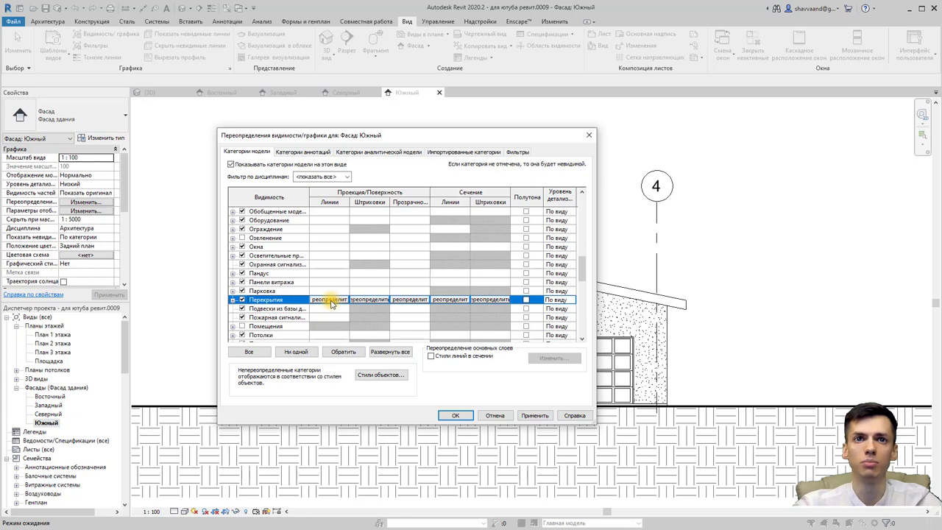
{"action": "left_click", "coordinate": [331, 302]}
{"action": "left_click", "coordinate": [347, 261]}
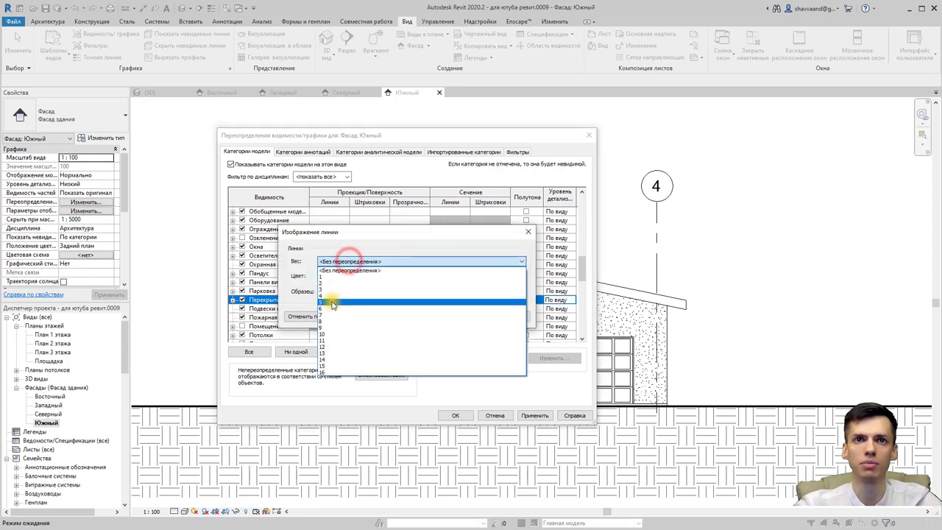
{"action": "left_click", "coordinate": [332, 304]}
{"action": "left_click", "coordinate": [464, 316]}
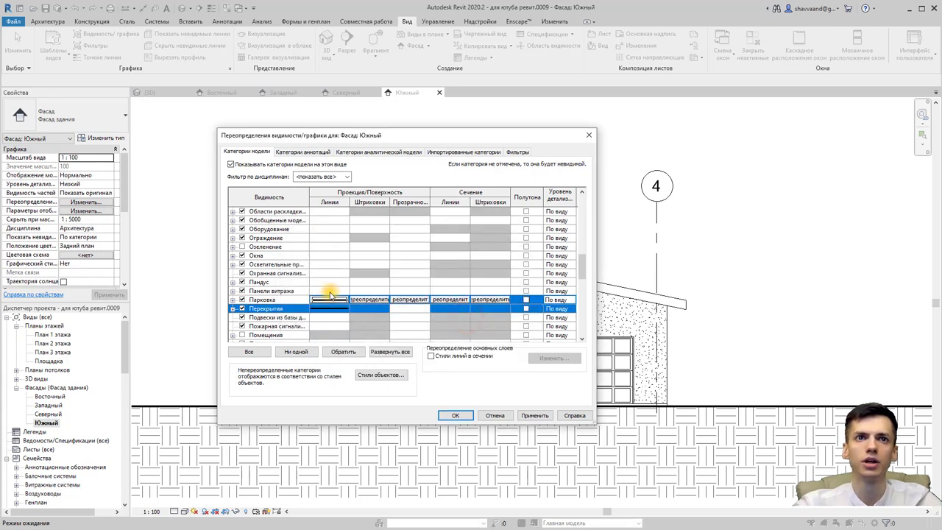
{"action": "scroll", "coordinate": [330, 294], "scroll_direction": "down", "scroll_amount": 2}
{"action": "scroll", "coordinate": [330, 294], "scroll_direction": "down", "scroll_amount": 1}
{"action": "scroll", "coordinate": [328, 295], "scroll_direction": "down", "scroll_amount": 1}
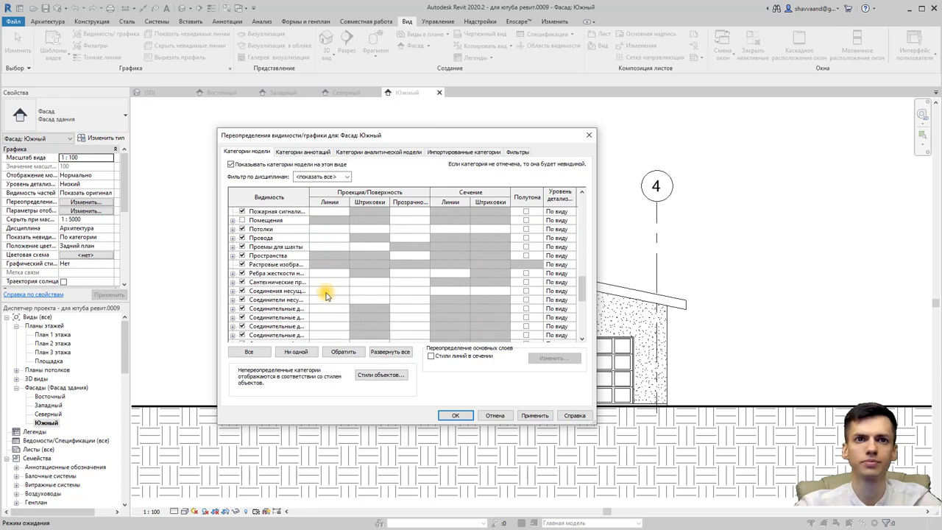
{"action": "scroll", "coordinate": [328, 295], "scroll_direction": "down", "scroll_amount": 2}
Step: Override Стены projection lines to line weight 5
{"action": "left_click", "coordinate": [343, 308]}
{"action": "left_click", "coordinate": [343, 308]}
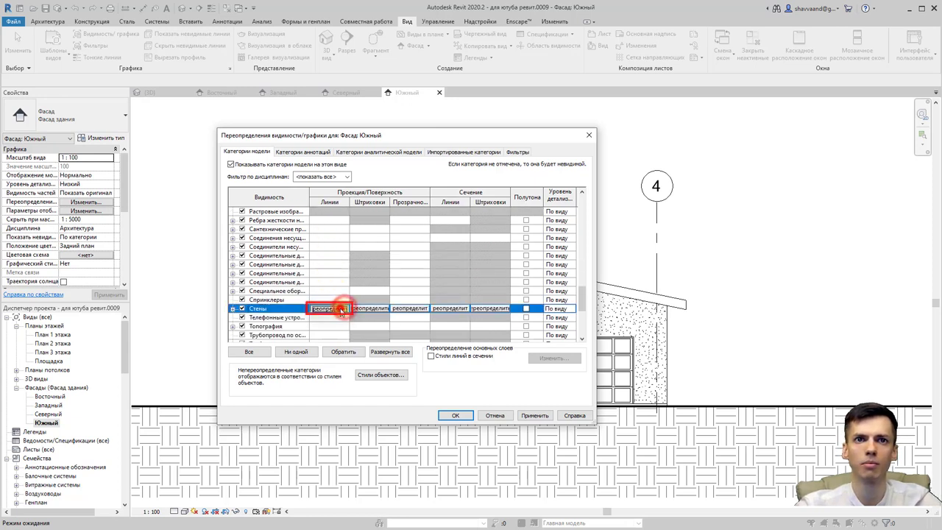
{"action": "left_click", "coordinate": [365, 262]}
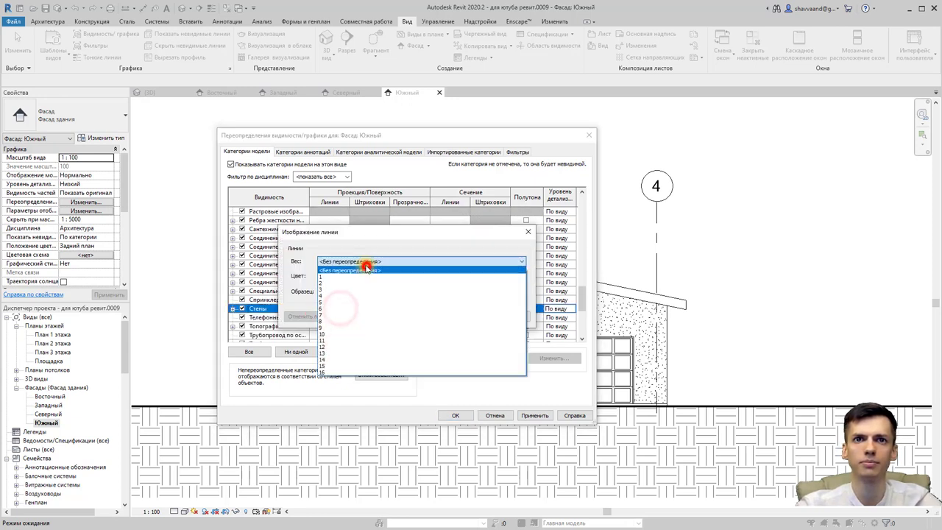
{"action": "left_click", "coordinate": [346, 307]}
{"action": "left_click", "coordinate": [452, 312]}
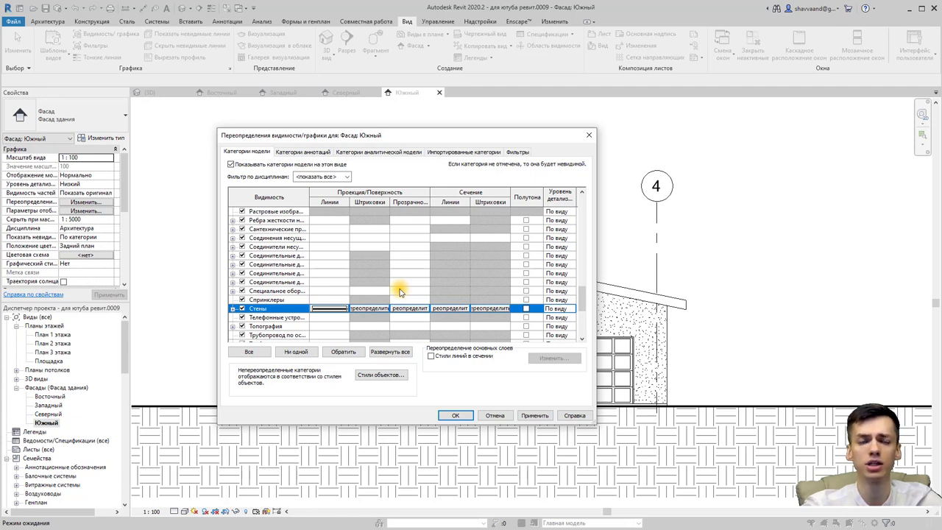
{"action": "scroll", "coordinate": [330, 276], "scroll_direction": "up", "scroll_amount": 3}
{"action": "scroll", "coordinate": [328, 280], "scroll_direction": "up", "scroll_amount": 3}
{"action": "scroll", "coordinate": [328, 283], "scroll_direction": "up", "scroll_amount": 3}
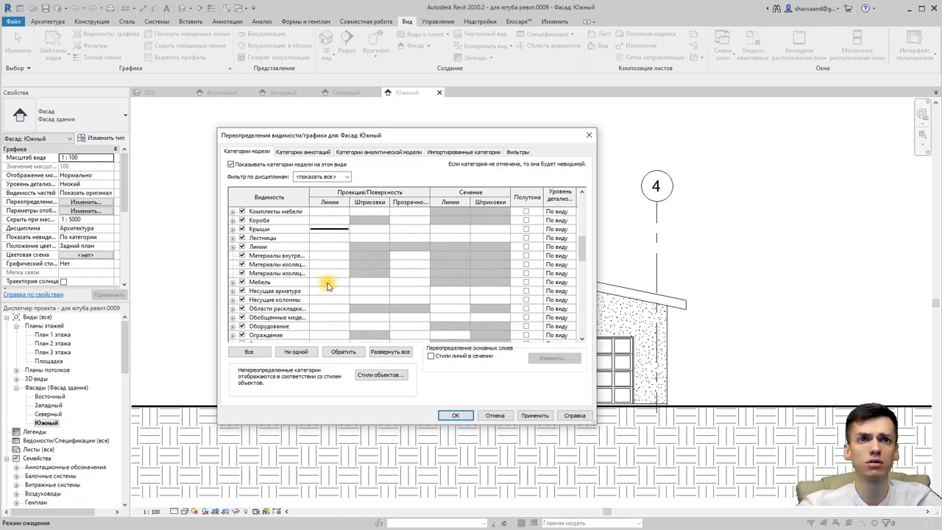
{"action": "scroll", "coordinate": [327, 285], "scroll_direction": "up", "scroll_amount": 3}
{"action": "scroll", "coordinate": [327, 286], "scroll_direction": "up", "scroll_amount": 2}
{"action": "scroll", "coordinate": [328, 285], "scroll_direction": "up", "scroll_amount": 2}
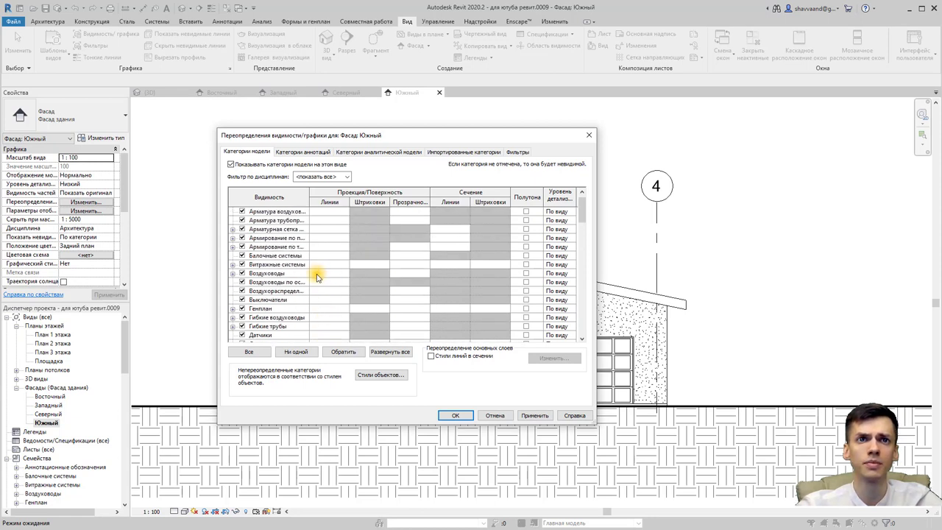
Step: Override the Витражные системы Невидимые линии subcategory projection lines to weight 2
{"action": "left_click", "coordinate": [233, 264]}
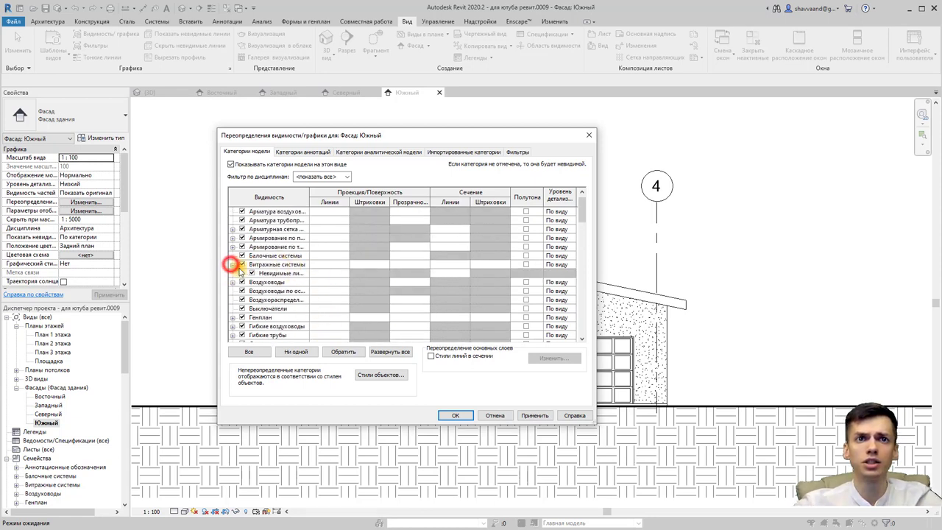
{"action": "left_click", "coordinate": [323, 265]}
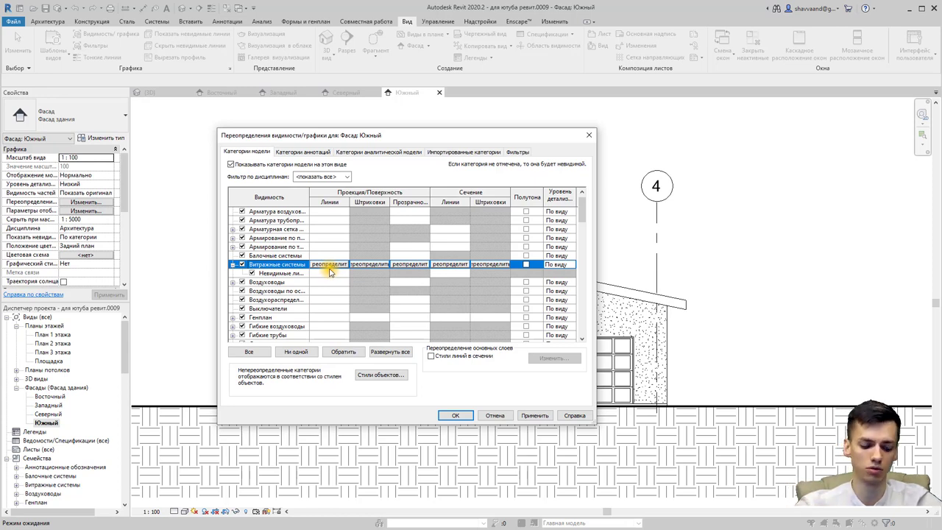
{"action": "left_click", "coordinate": [331, 273]}
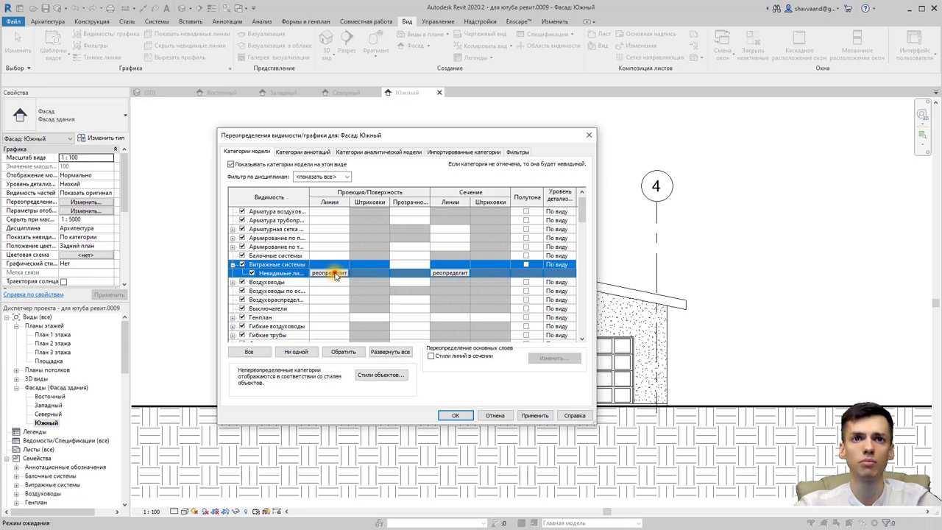
{"action": "left_click", "coordinate": [343, 274]}
{"action": "left_click", "coordinate": [368, 262]}
{"action": "left_click", "coordinate": [336, 280]}
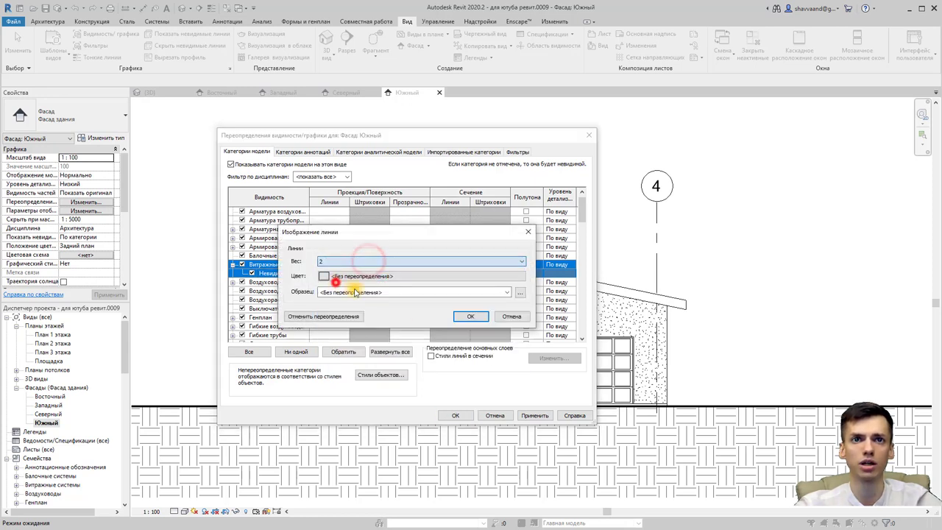
{"action": "left_click", "coordinate": [470, 317]}
{"action": "scroll", "coordinate": [326, 295], "scroll_direction": "down", "scroll_amount": 2}
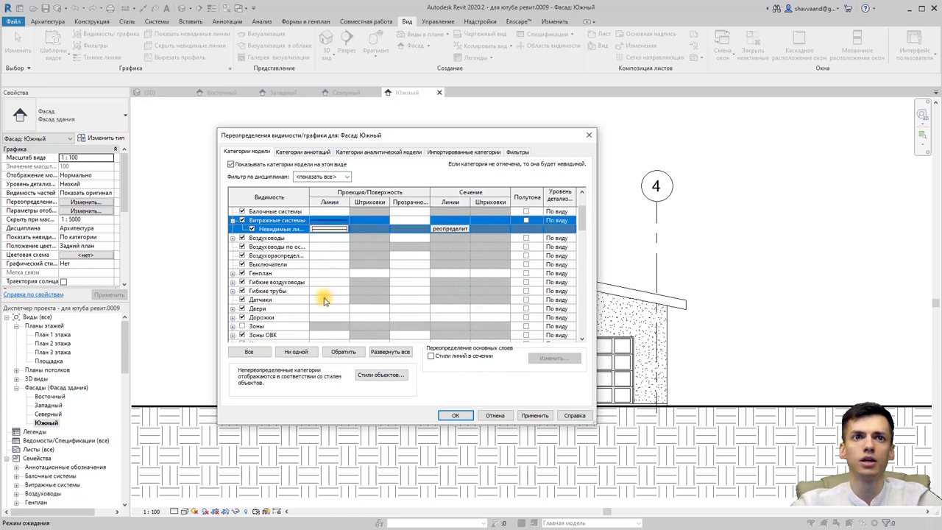
{"action": "scroll", "coordinate": [326, 294], "scroll_direction": "down", "scroll_amount": 1}
Step: Give Двери and all its subcategories a projection line weight of 2
{"action": "left_click", "coordinate": [233, 301]}
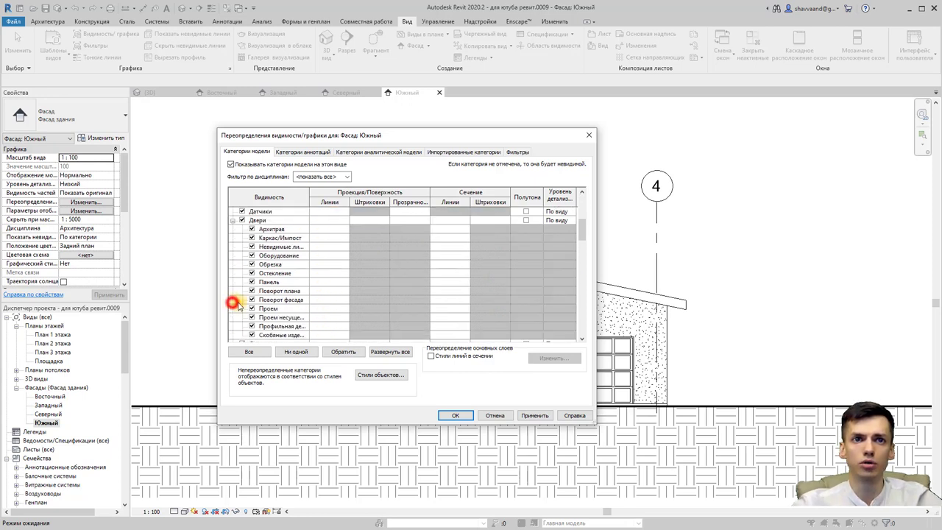
{"action": "left_click", "coordinate": [276, 221]}
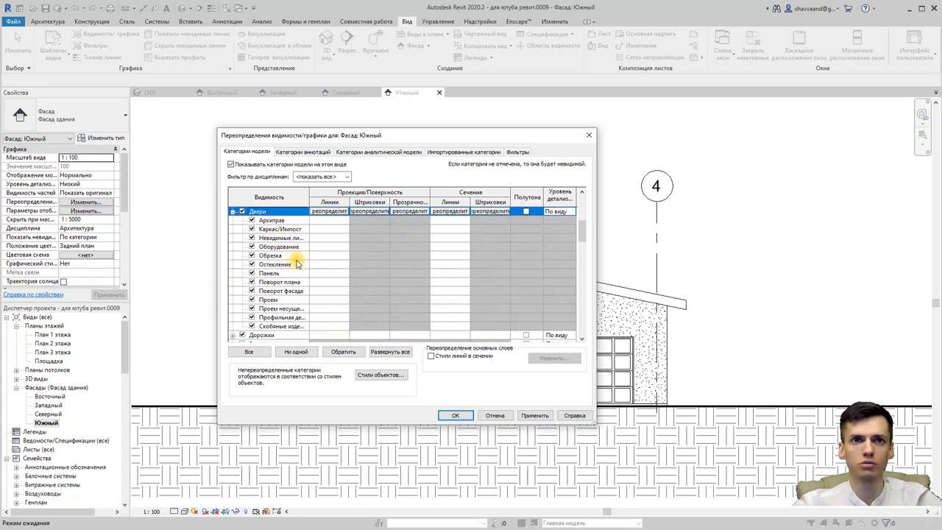
{"action": "left_click", "coordinate": [299, 327], "text": "shift"}
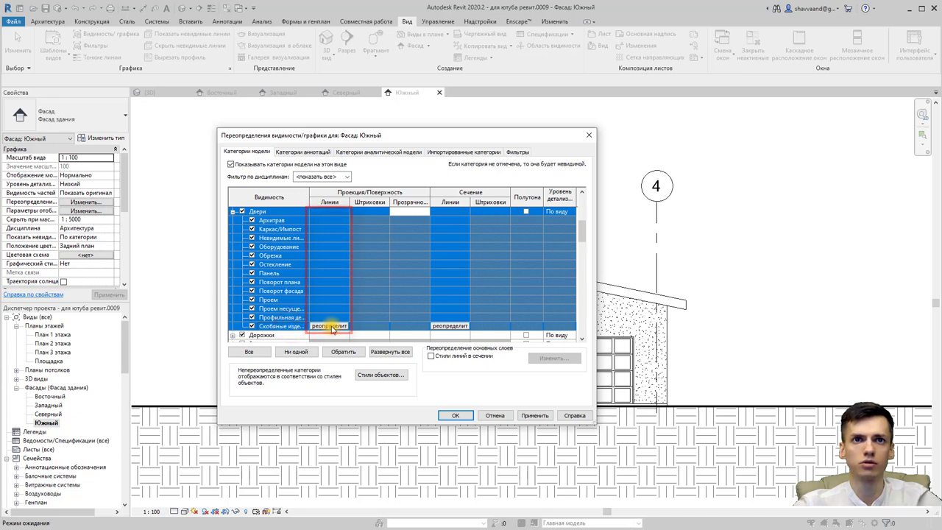
{"action": "left_click", "coordinate": [329, 325]}
{"action": "left_click", "coordinate": [361, 262]}
{"action": "left_click", "coordinate": [339, 279]}
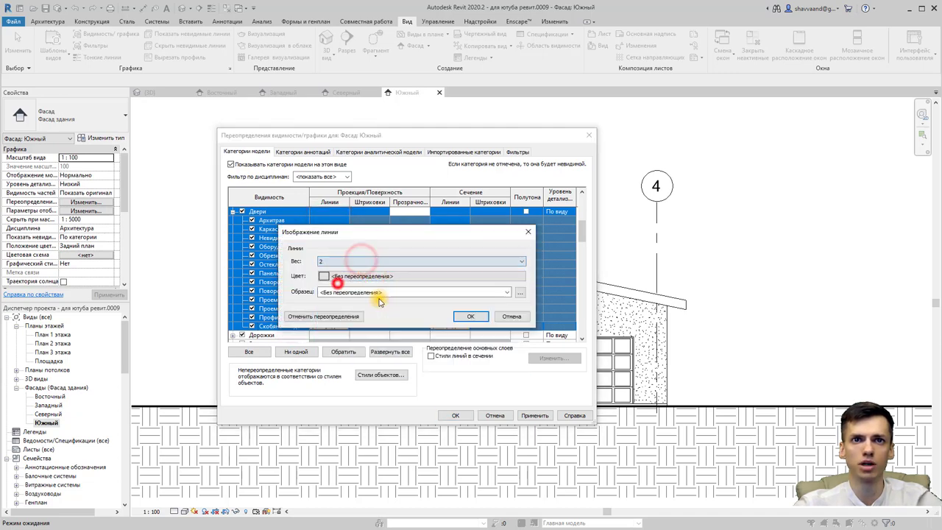
{"action": "left_click", "coordinate": [466, 316]}
{"action": "scroll", "coordinate": [314, 304], "scroll_direction": "down", "scroll_amount": 2}
{"action": "scroll", "coordinate": [311, 298], "scroll_direction": "down", "scroll_amount": 2}
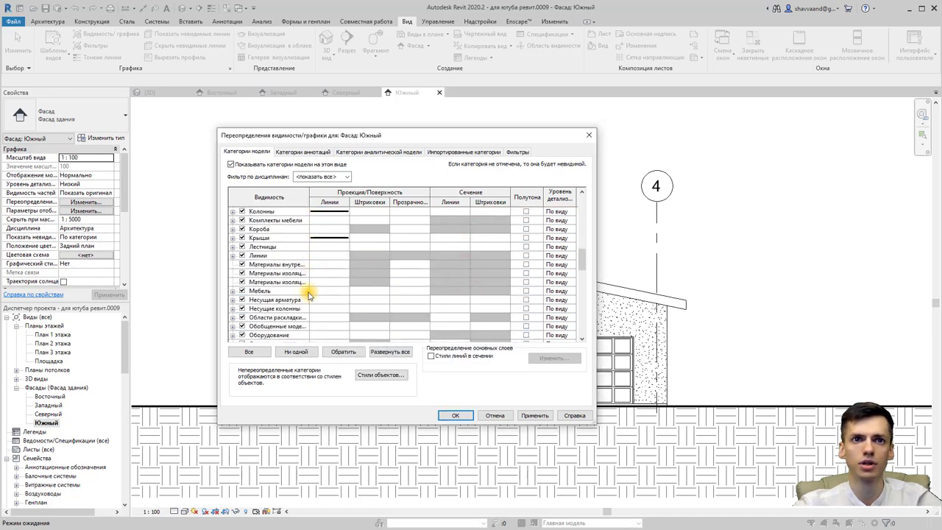
{"action": "scroll", "coordinate": [295, 295], "scroll_direction": "down", "scroll_amount": 2}
Step: Give Окна and all its subcategories a projection line weight of 2
{"action": "left_click", "coordinate": [233, 318]}
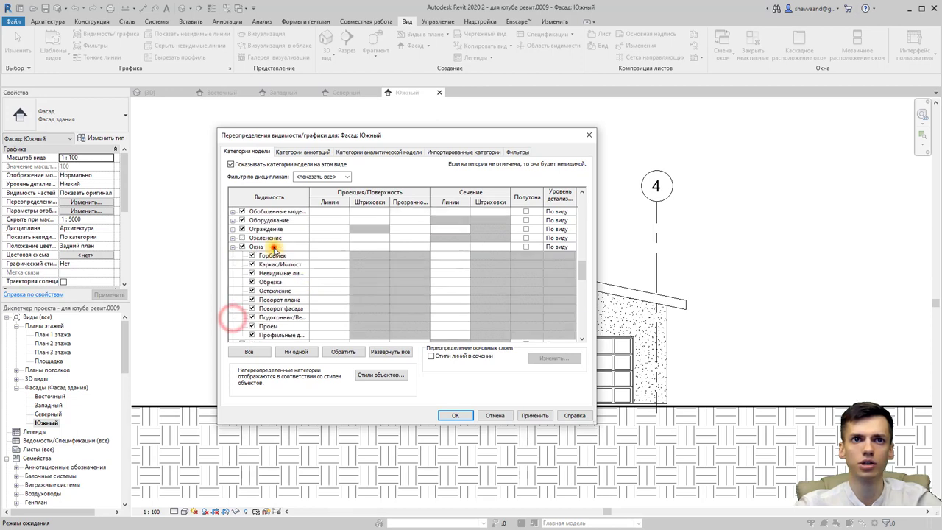
{"action": "left_click", "coordinate": [284, 318], "text": "shift"}
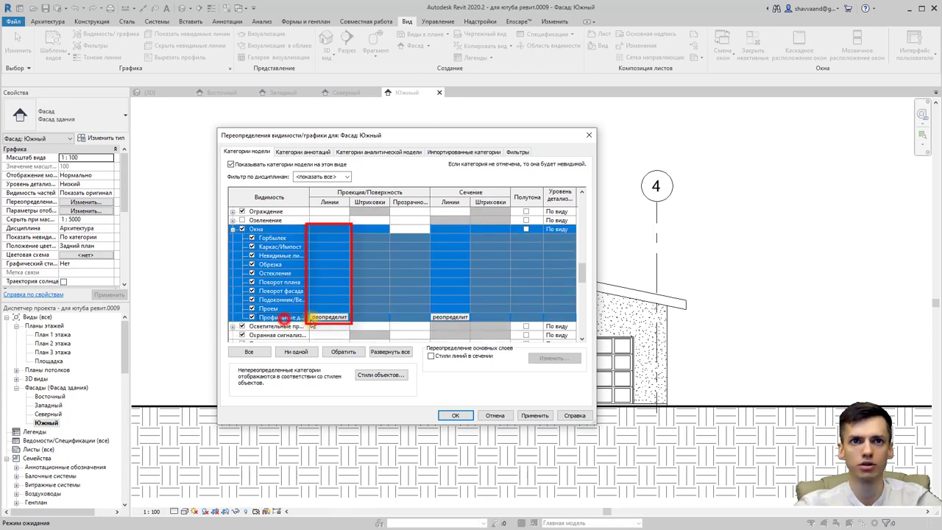
{"action": "left_click", "coordinate": [329, 318]}
{"action": "left_click", "coordinate": [354, 260]}
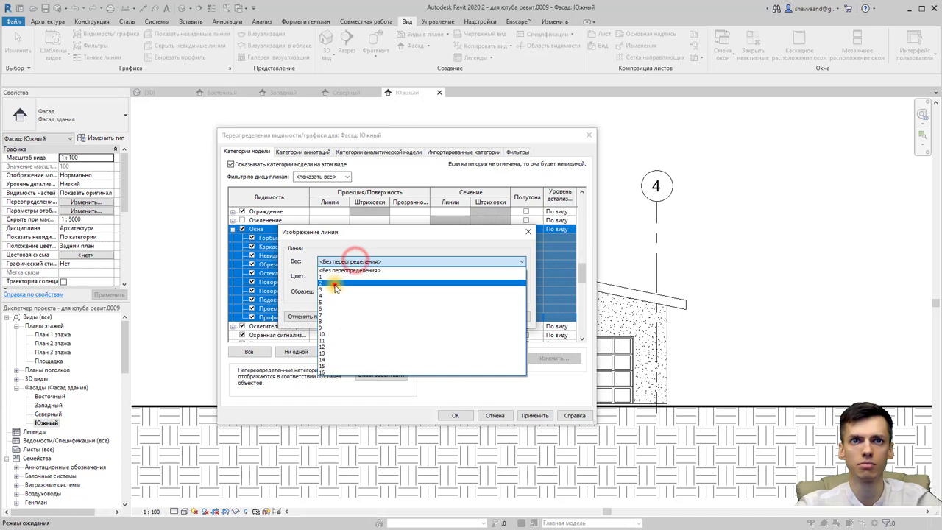
{"action": "left_click", "coordinate": [340, 287]}
{"action": "left_click", "coordinate": [460, 316]}
{"action": "scroll", "coordinate": [327, 294], "scroll_direction": "down", "scroll_amount": 1}
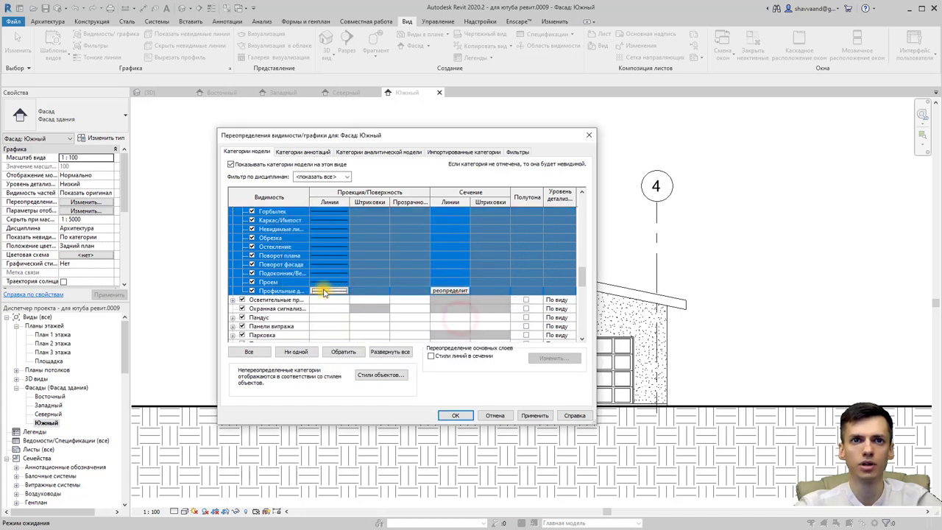
{"action": "left_click", "coordinate": [329, 309]}
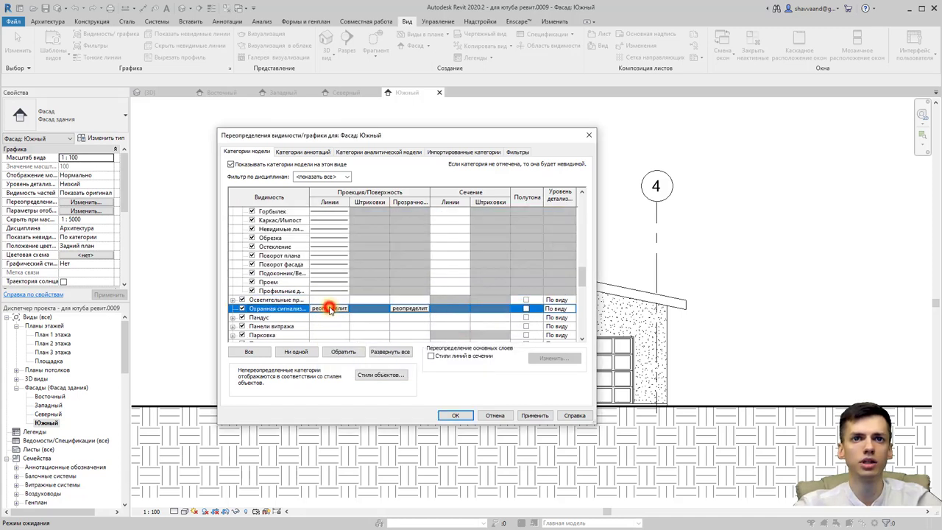
Step: Give Обобщенные модели and all its subcategories a projection line weight of 2
{"action": "scroll", "coordinate": [329, 304], "scroll_direction": "down", "scroll_amount": 4}
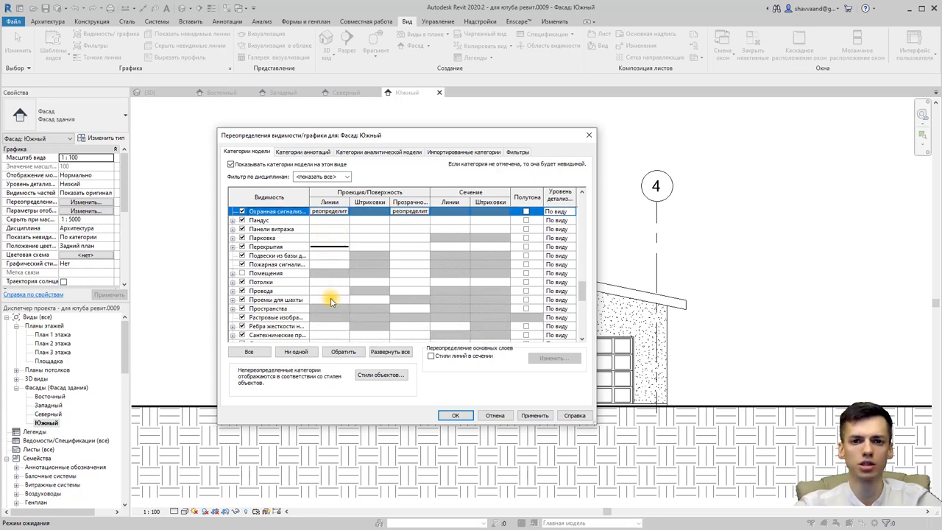
{"action": "scroll", "coordinate": [329, 301], "scroll_direction": "down", "scroll_amount": 1}
{"action": "scroll", "coordinate": [326, 301], "scroll_direction": "down", "scroll_amount": 1}
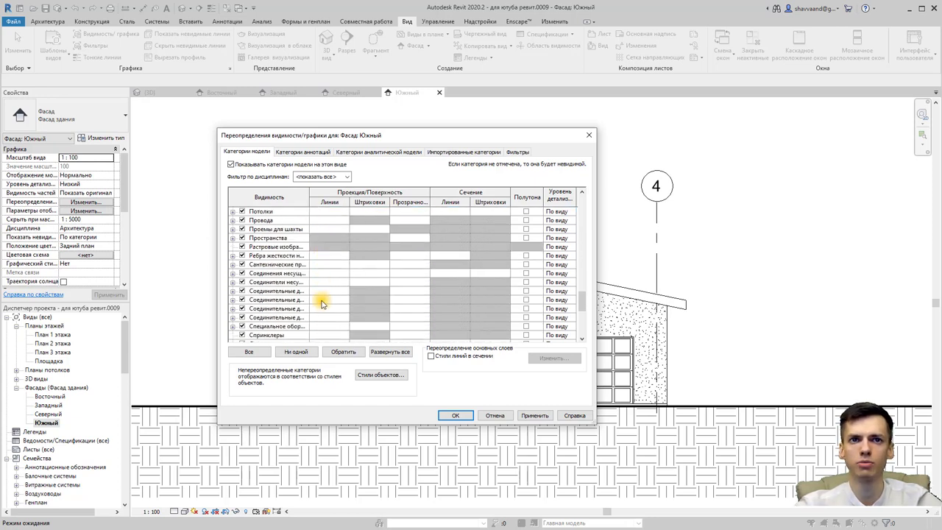
{"action": "scroll", "coordinate": [324, 303], "scroll_direction": "down", "scroll_amount": 1}
{"action": "scroll", "coordinate": [322, 305], "scroll_direction": "down", "scroll_amount": 1}
{"action": "scroll", "coordinate": [322, 305], "scroll_direction": "down", "scroll_amount": 2}
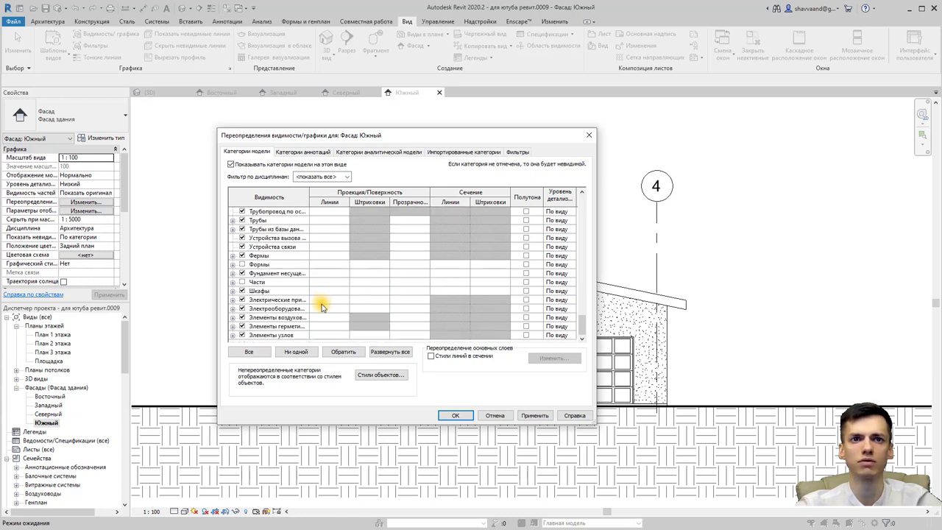
{"action": "scroll", "coordinate": [322, 306], "scroll_direction": "up", "scroll_amount": 3}
{"action": "scroll", "coordinate": [321, 309], "scroll_direction": "up", "scroll_amount": 3}
{"action": "scroll", "coordinate": [322, 309], "scroll_direction": "up", "scroll_amount": 2}
{"action": "scroll", "coordinate": [321, 309], "scroll_direction": "up", "scroll_amount": 1}
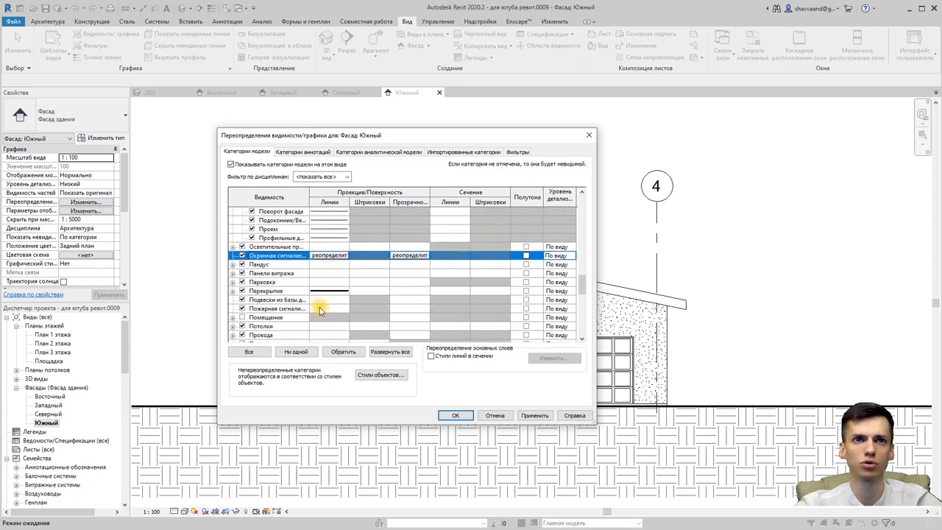
{"action": "scroll", "coordinate": [321, 308], "scroll_direction": "up", "scroll_amount": 1}
{"action": "scroll", "coordinate": [319, 306], "scroll_direction": "up", "scroll_amount": 2}
{"action": "scroll", "coordinate": [316, 304], "scroll_direction": "up", "scroll_amount": 1}
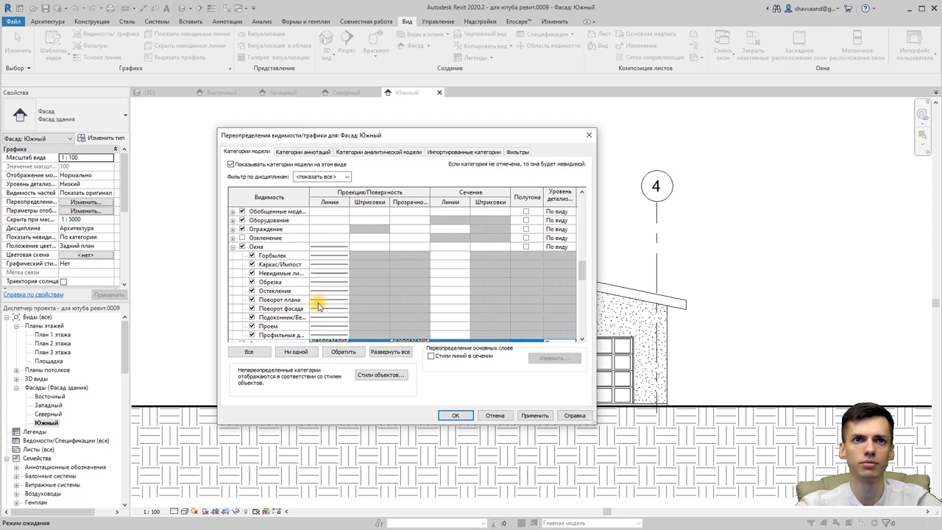
{"action": "scroll", "coordinate": [311, 302], "scroll_direction": "up", "scroll_amount": 1}
{"action": "scroll", "coordinate": [294, 287], "scroll_direction": "up", "scroll_amount": 1}
{"action": "left_click", "coordinate": [233, 255]}
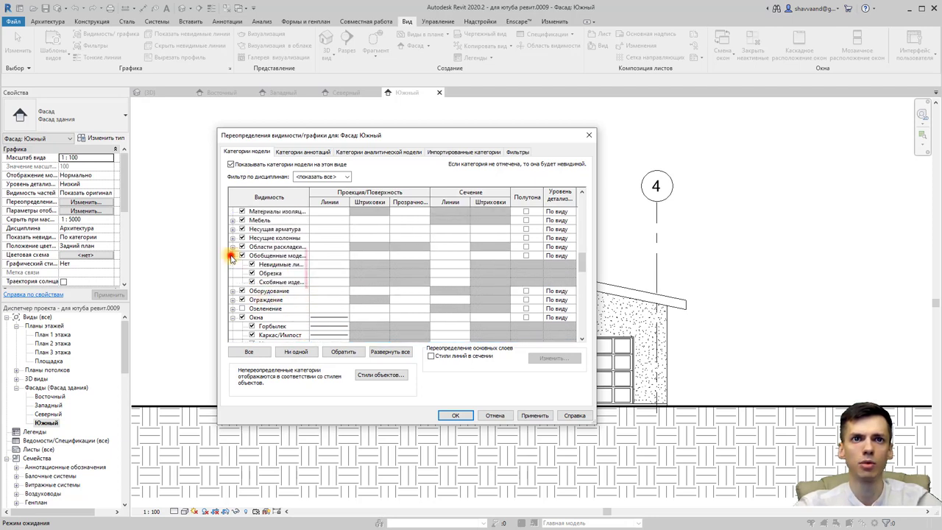
{"action": "left_click", "coordinate": [258, 256]}
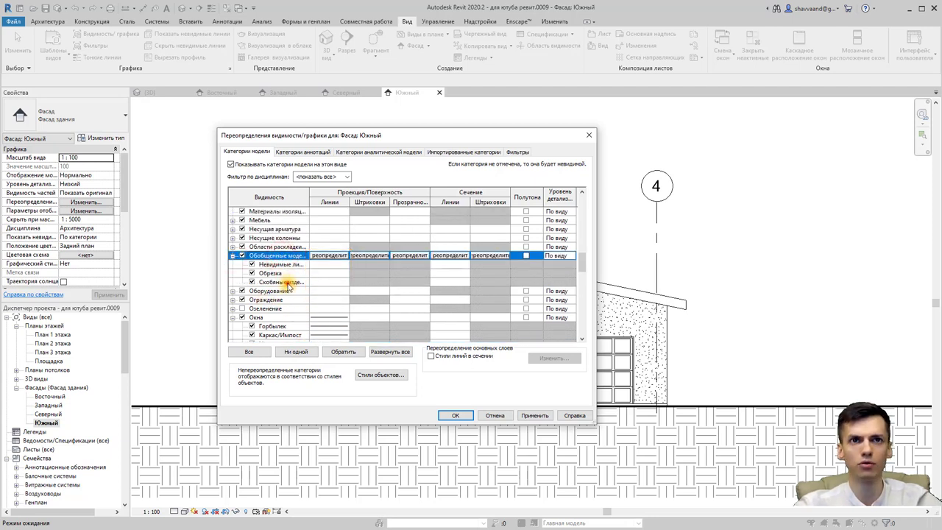
{"action": "left_click", "coordinate": [289, 282], "text": "shift"}
{"action": "left_click", "coordinate": [329, 273]}
{"action": "left_click", "coordinate": [348, 261]}
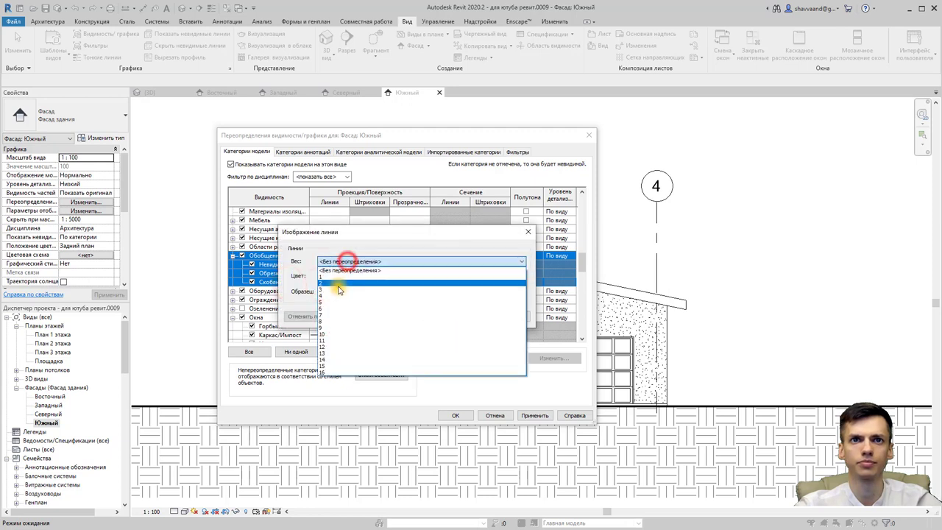
{"action": "left_click", "coordinate": [331, 289]}
{"action": "left_click", "coordinate": [466, 317]}
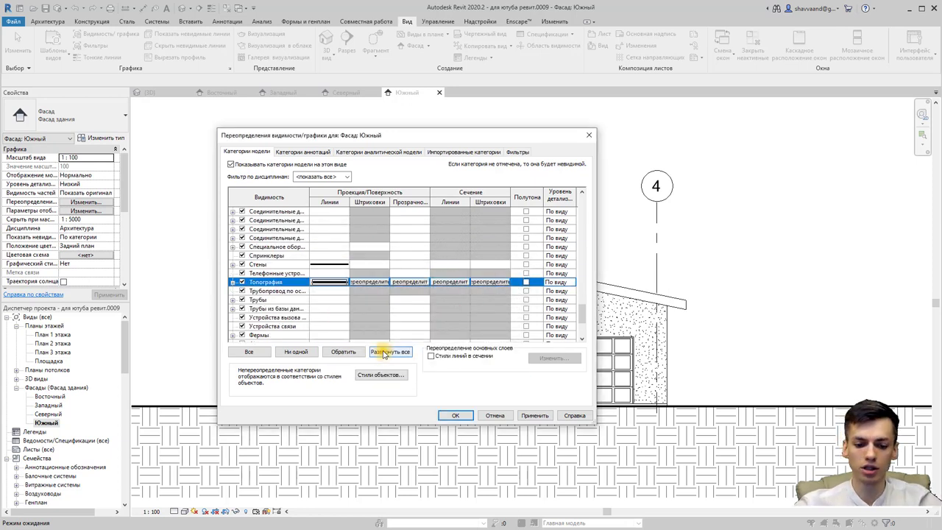
Step: Apply the line-weight overrides and select the central window on the South facade
{"action": "left_click", "coordinate": [451, 415]}
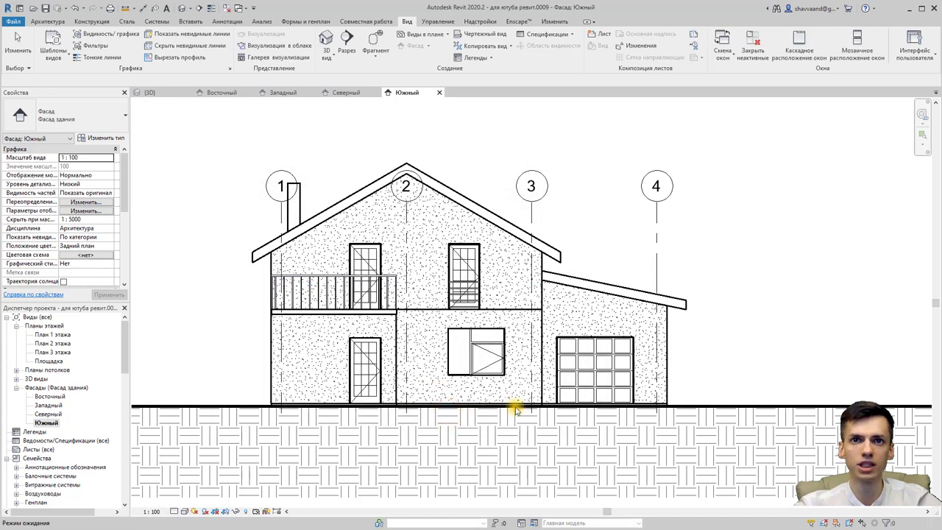
{"action": "scroll", "coordinate": [515, 410], "scroll_direction": "up", "scroll_amount": 1}
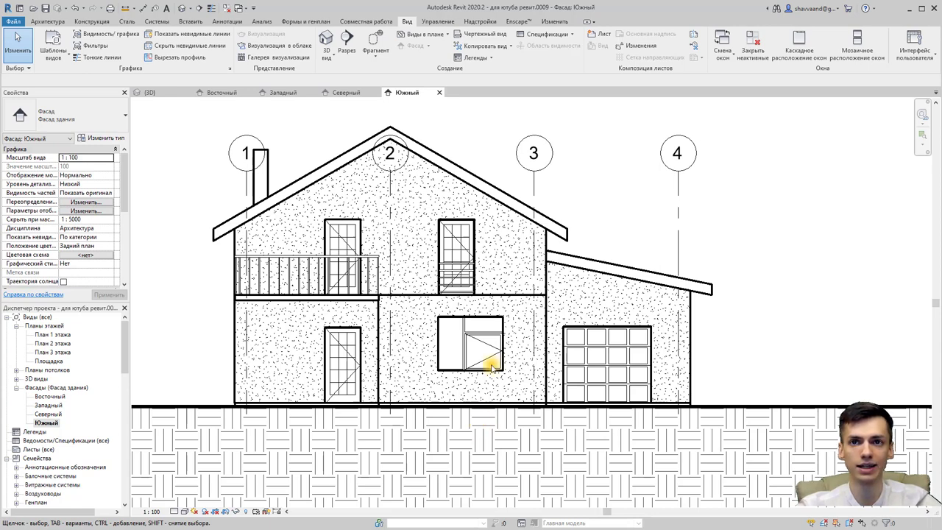
{"action": "scroll", "coordinate": [490, 363], "scroll_direction": "up", "scroll_amount": 4}
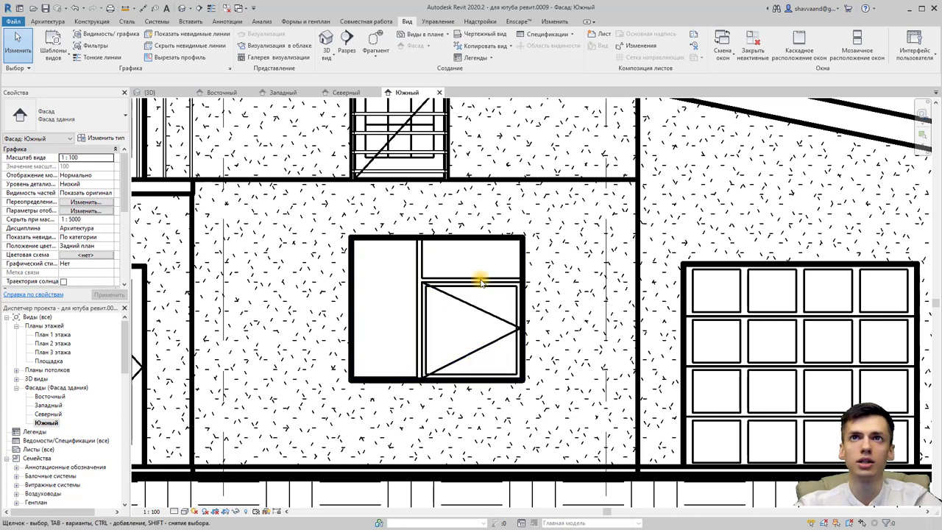
{"action": "left_click", "coordinate": [551, 23]}
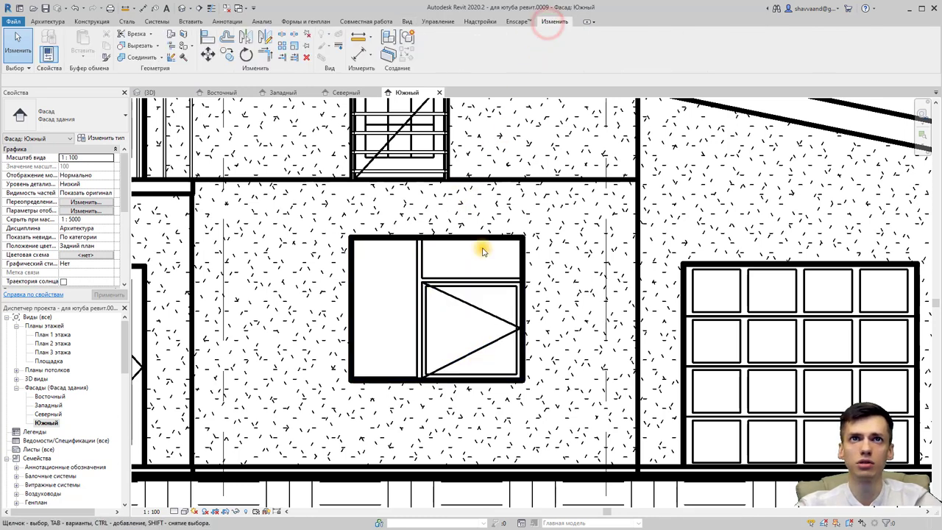
{"action": "left_click", "coordinate": [470, 303]}
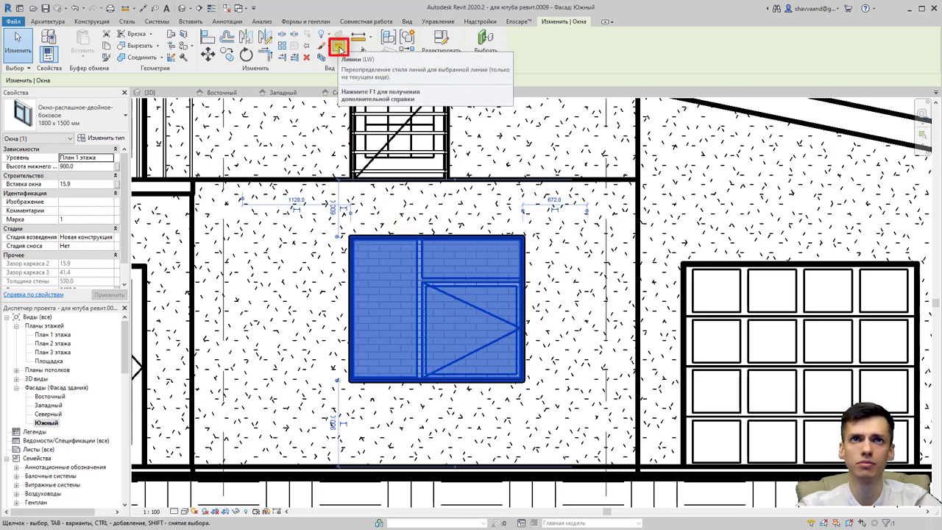
Step: Restyle both diagonals of the window's opening mark to <Невидимые линии> with Linework
{"action": "left_click", "coordinate": [338, 46]}
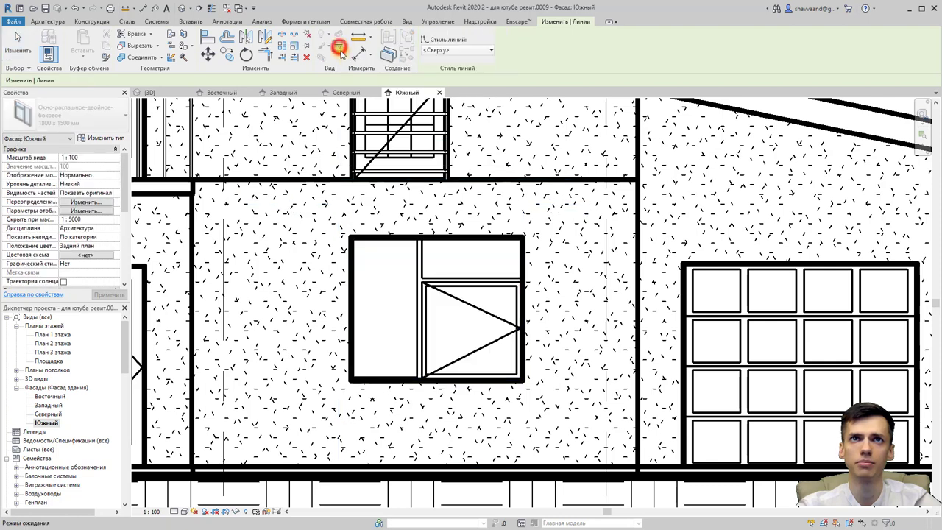
{"action": "left_click", "coordinate": [457, 50]}
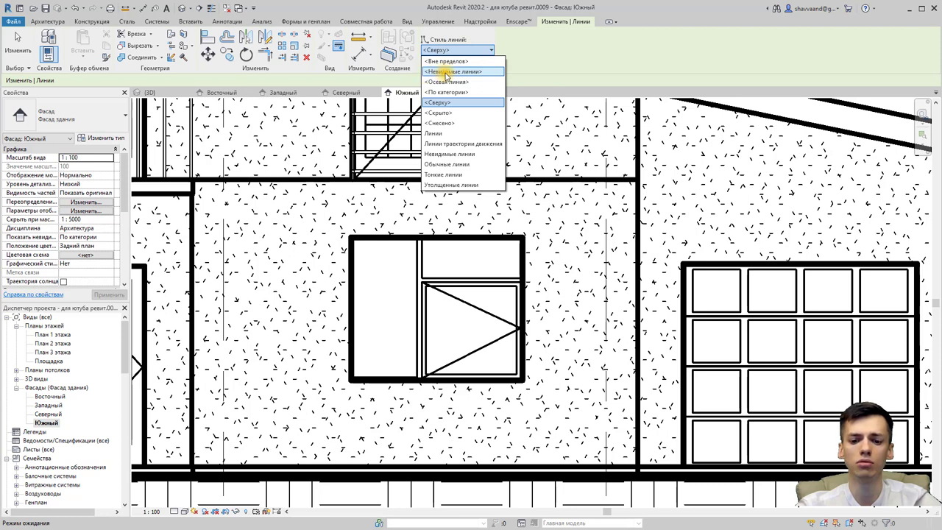
{"action": "left_click", "coordinate": [447, 72]}
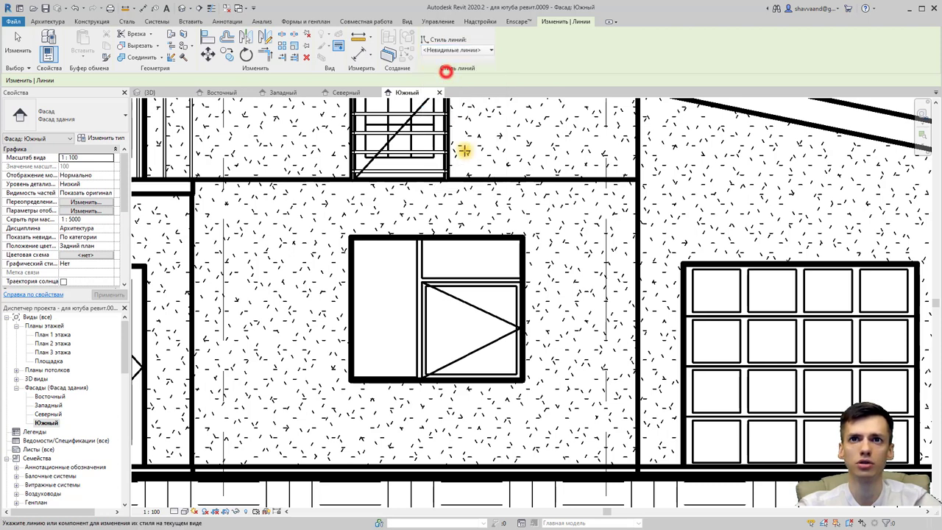
{"action": "left_click", "coordinate": [477, 307]}
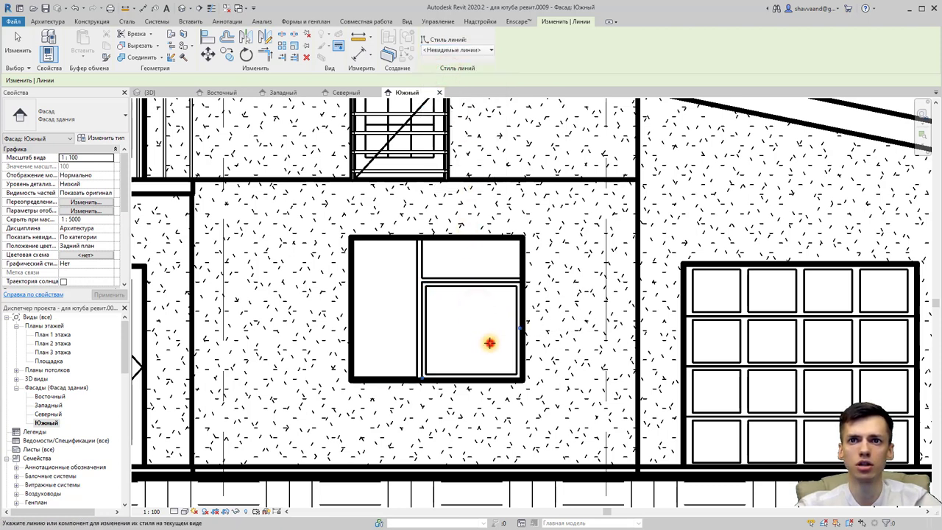
{"action": "left_click", "coordinate": [489, 340]}
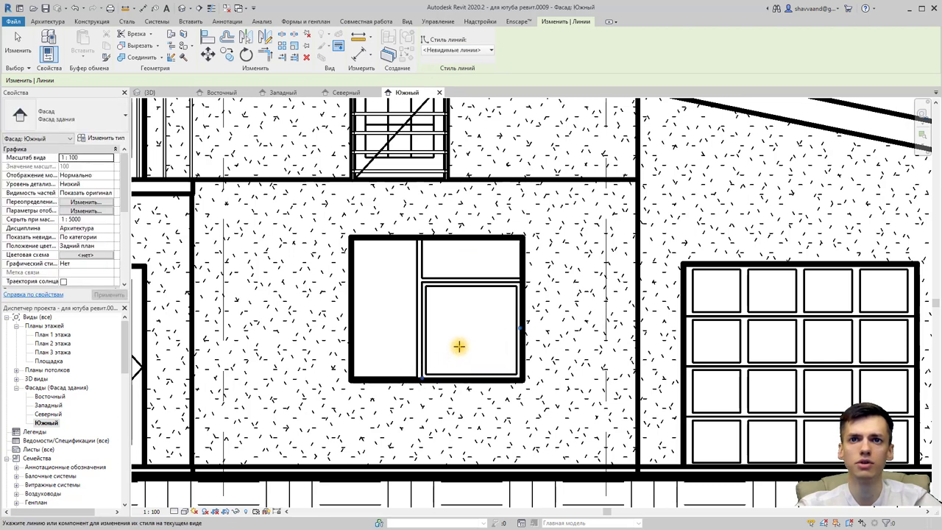
{"action": "scroll", "coordinate": [459, 340], "scroll_direction": "down", "scroll_amount": 2}
{"action": "scroll", "coordinate": [503, 390], "scroll_direction": "down", "scroll_amount": 1}
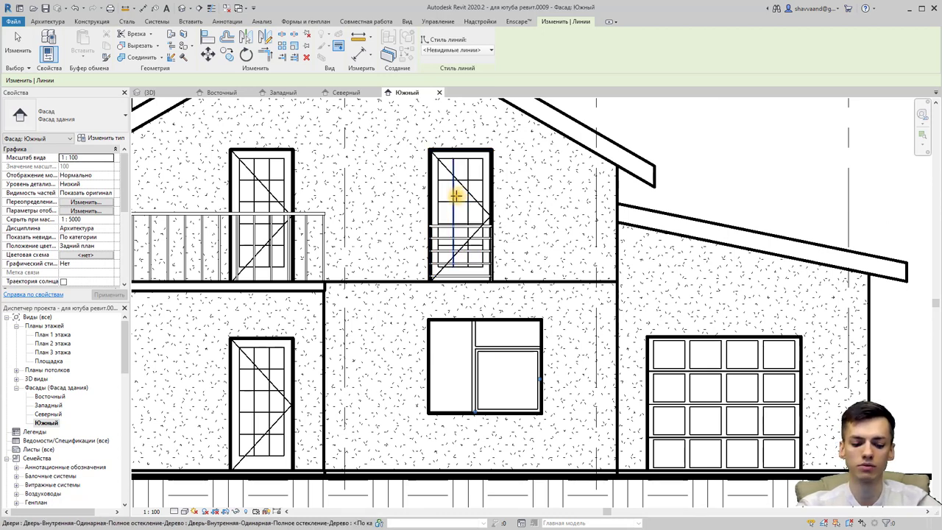
Step: Open the upper glazed door's family for editing in its Внутренние elevation view
{"action": "key", "text": "Escape"}
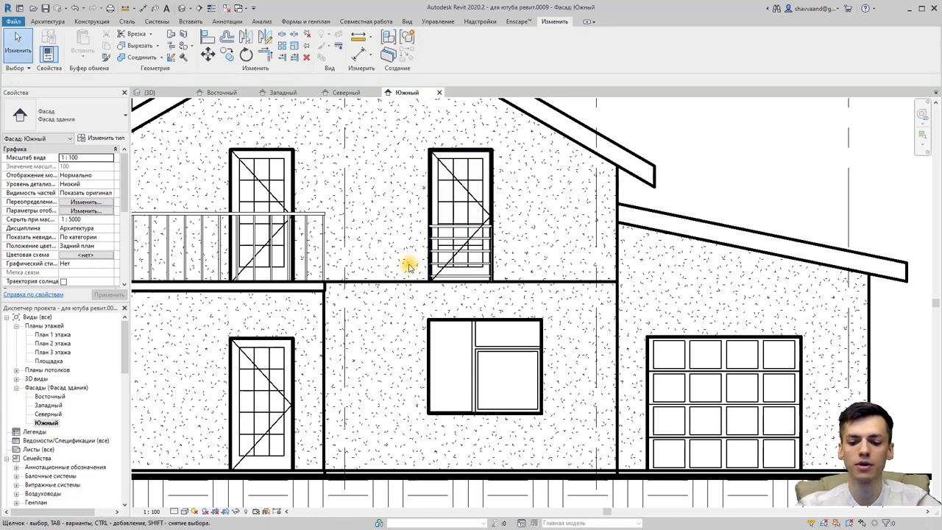
{"action": "left_click", "coordinate": [457, 195]}
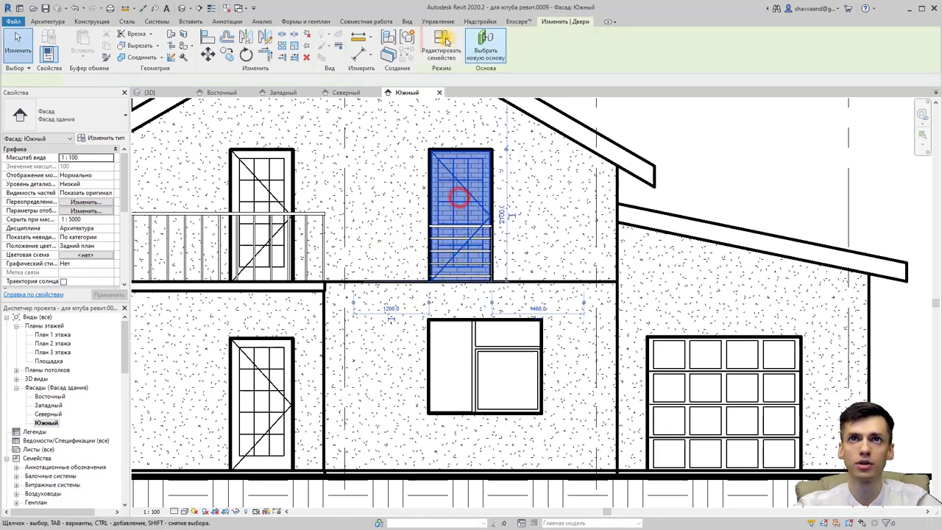
{"action": "left_click", "coordinate": [446, 50]}
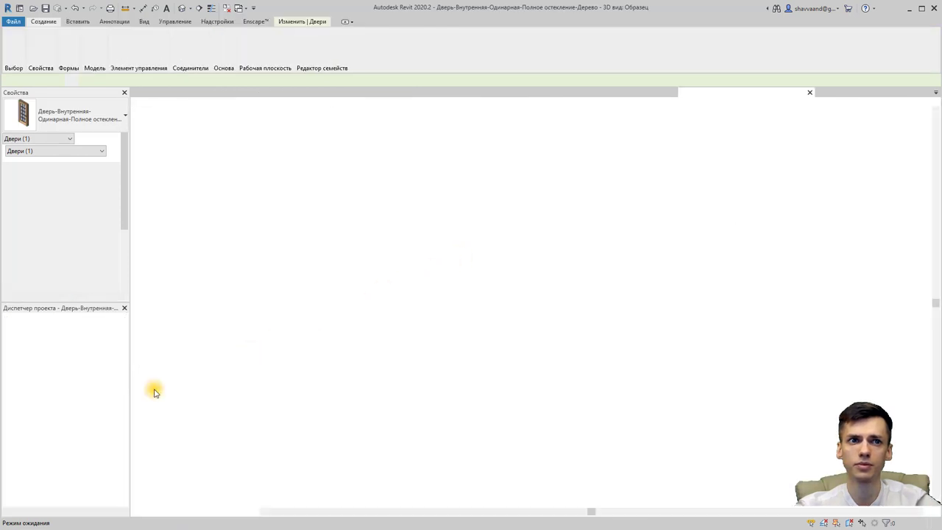
{"action": "left_click", "coordinate": [17, 352]}
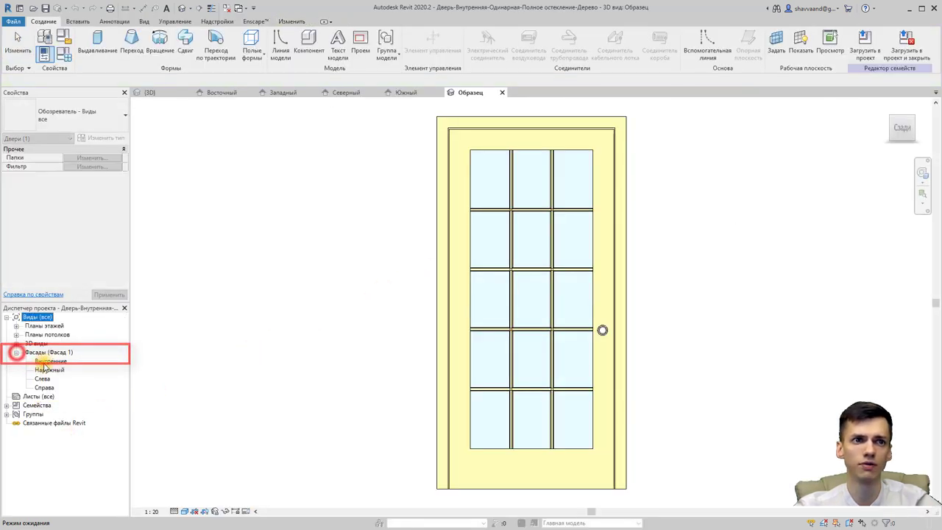
{"action": "left_click", "coordinate": [46, 361]}
{"action": "double_click", "coordinate": [46, 361]}
Step: Delete the door's diagonal swing lines and load the family back without saving it
{"action": "scroll", "coordinate": [513, 346], "scroll_direction": "up", "scroll_amount": 5}
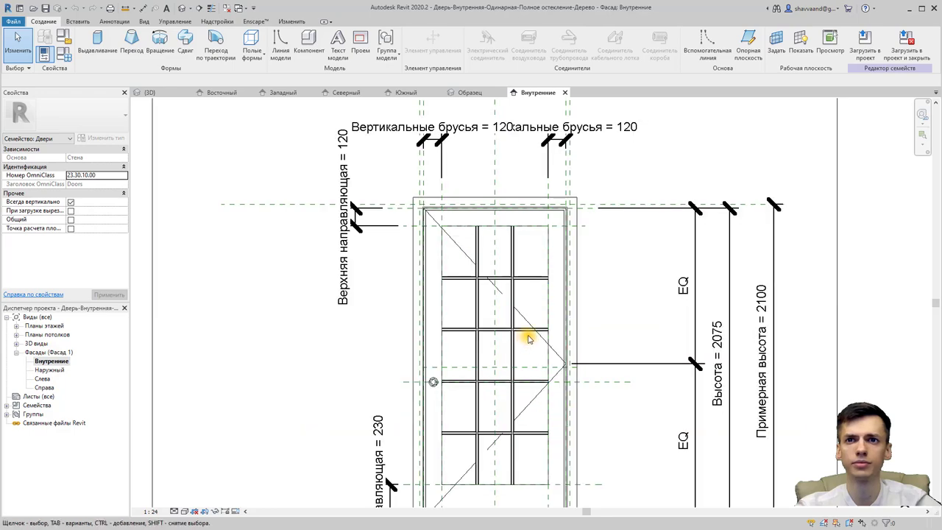
{"action": "scroll", "coordinate": [525, 336], "scroll_direction": "up", "scroll_amount": 1}
{"action": "left_click", "coordinate": [517, 306]}
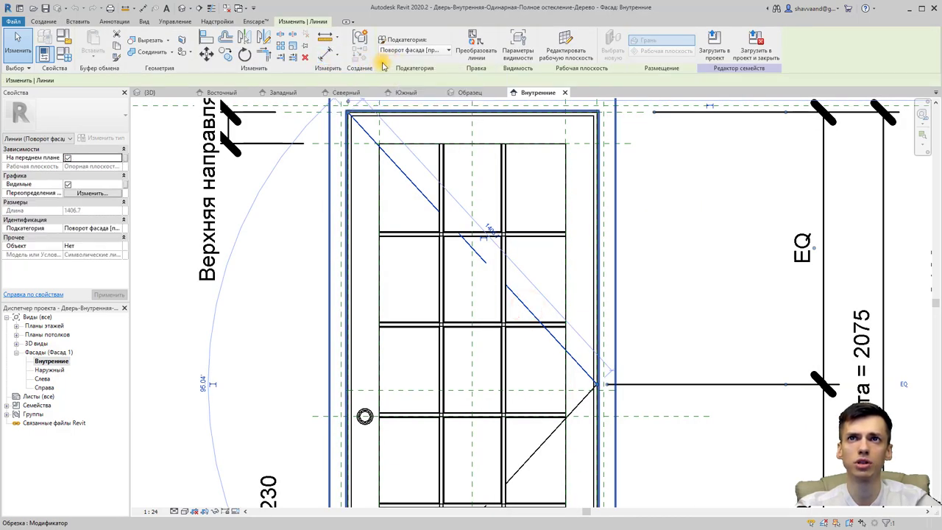
{"action": "left_click", "coordinate": [488, 214]}
{"action": "middle_click_drag", "start_coordinate": [524, 409], "coordinate": [530, 319]}
{"action": "left_click", "coordinate": [530, 359]}
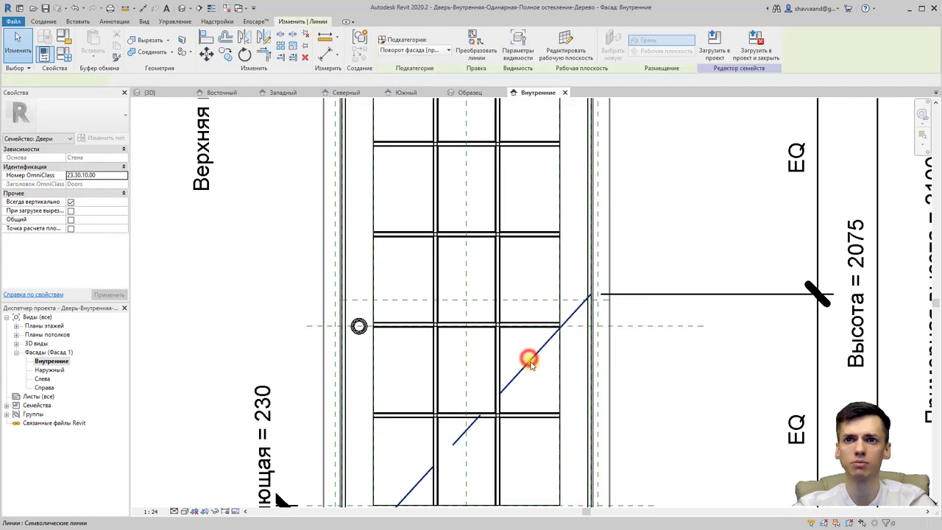
{"action": "key", "text": "Delete"}
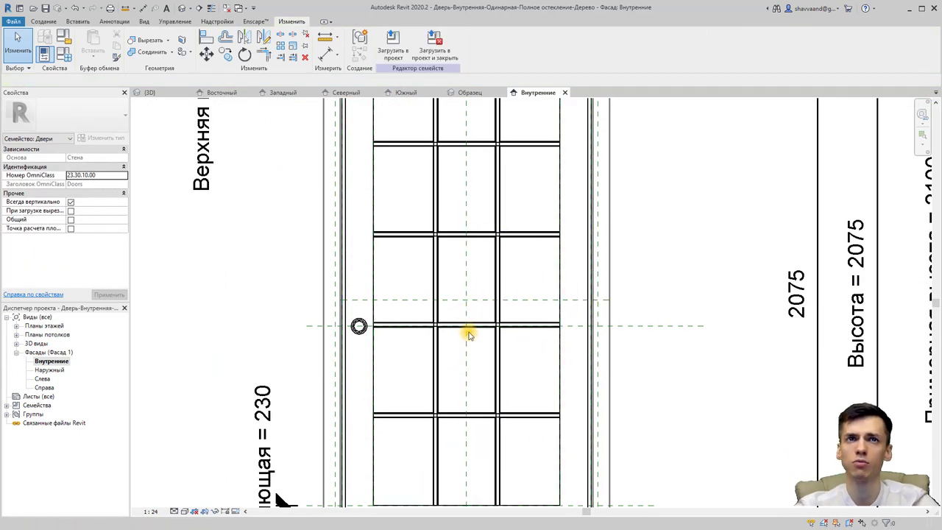
{"action": "scroll", "coordinate": [516, 369], "scroll_direction": "down", "scroll_amount": 2}
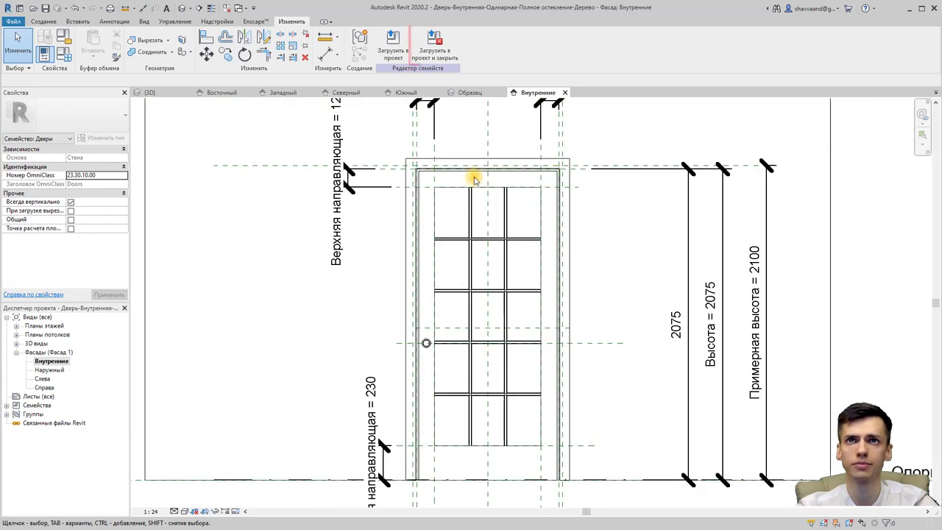
{"action": "left_click", "coordinate": [437, 59]}
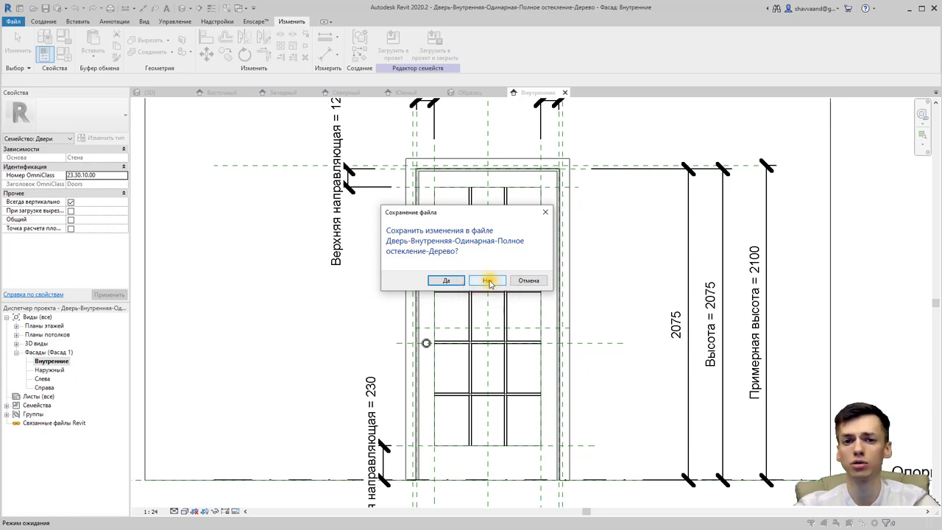
{"action": "left_click", "coordinate": [489, 281]}
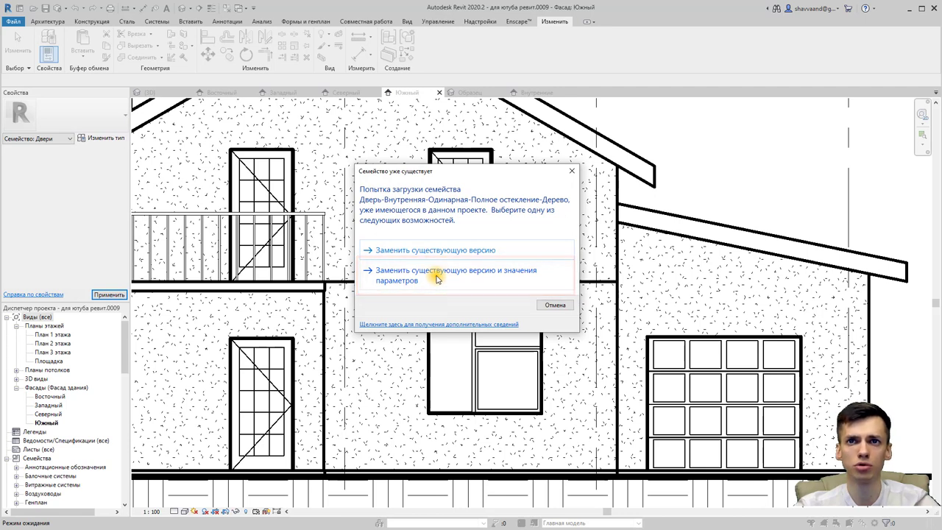
Step: Choose 'Заменить существующую версию и значения параметров' to overwrite the project's door family
{"action": "left_click", "coordinate": [437, 276]}
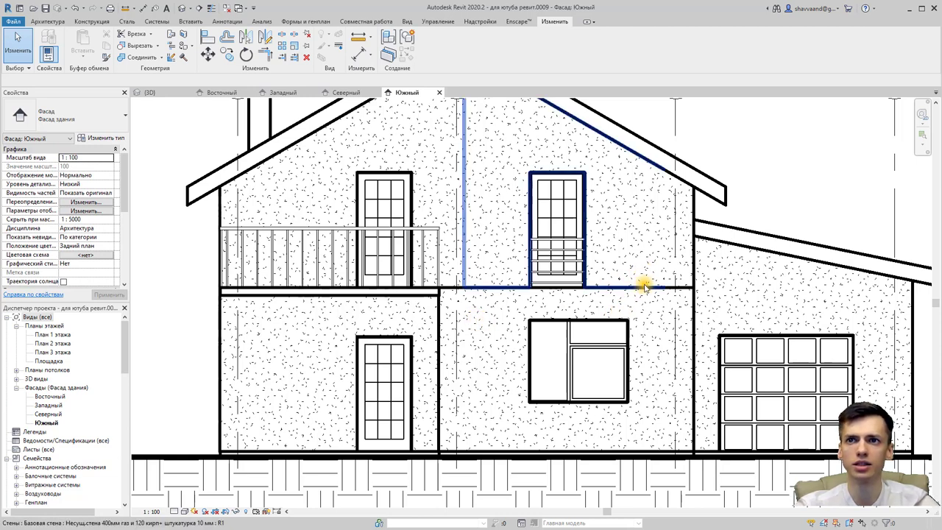
Step: Use Join Geometry to join the brick gable wall, the narrow wall beside it and the lower wall
{"action": "scroll", "coordinate": [644, 286], "scroll_direction": "up", "scroll_amount": 1}
{"action": "scroll", "coordinate": [624, 309], "scroll_direction": "up", "scroll_amount": 1}
{"action": "left_click", "coordinate": [559, 329]}
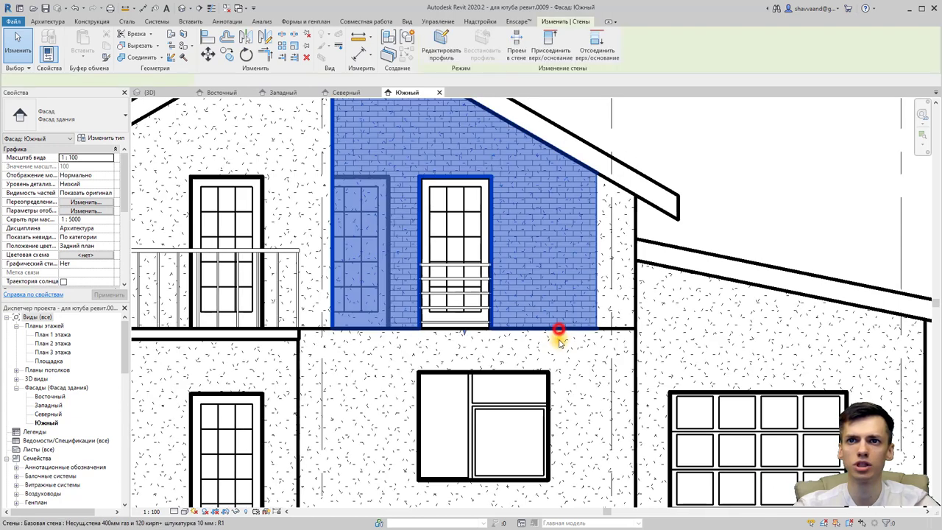
{"action": "left_click", "coordinate": [626, 330]}
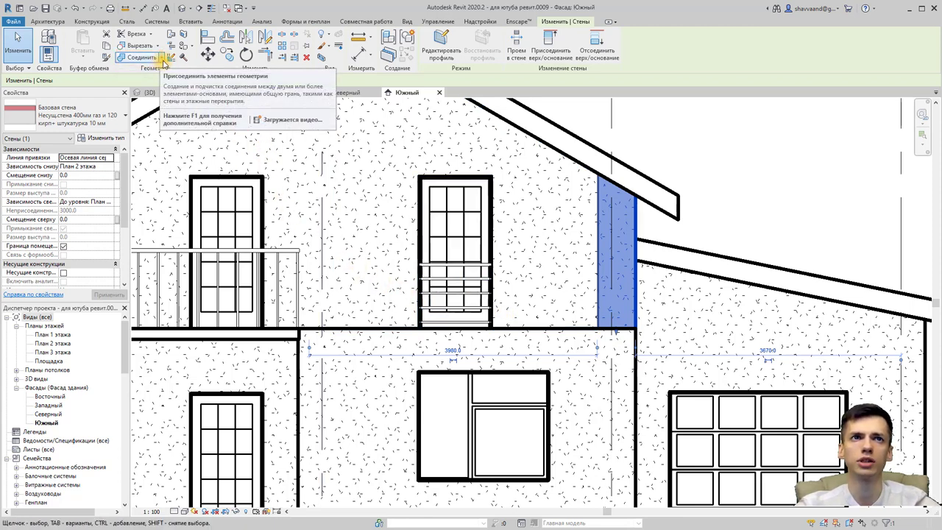
{"action": "left_click", "coordinate": [164, 60]}
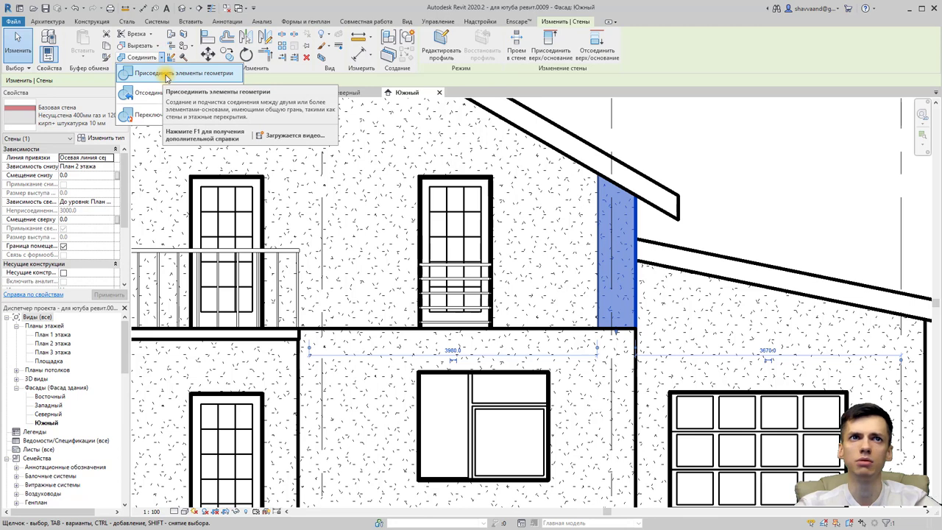
{"action": "left_click", "coordinate": [167, 73]}
{"action": "left_click", "coordinate": [612, 326]}
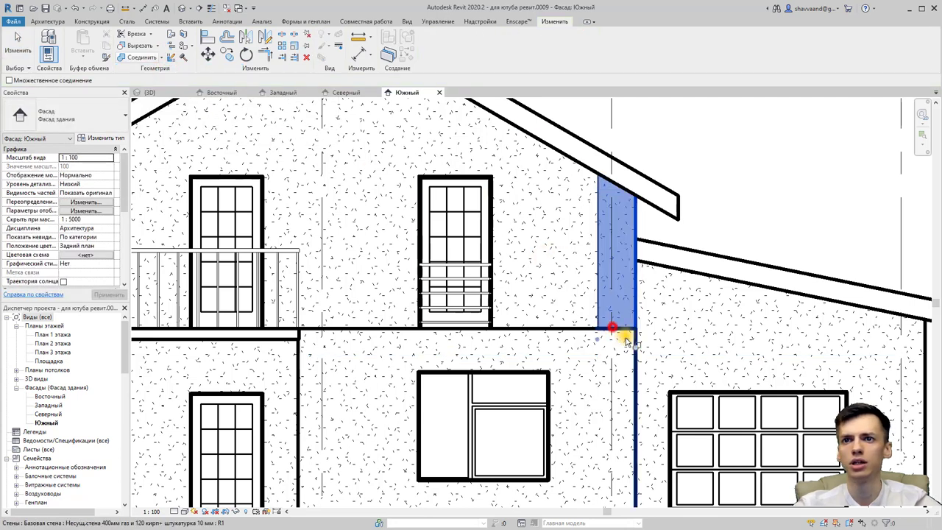
{"action": "left_click", "coordinate": [633, 331]}
{"action": "left_click", "coordinate": [581, 328]}
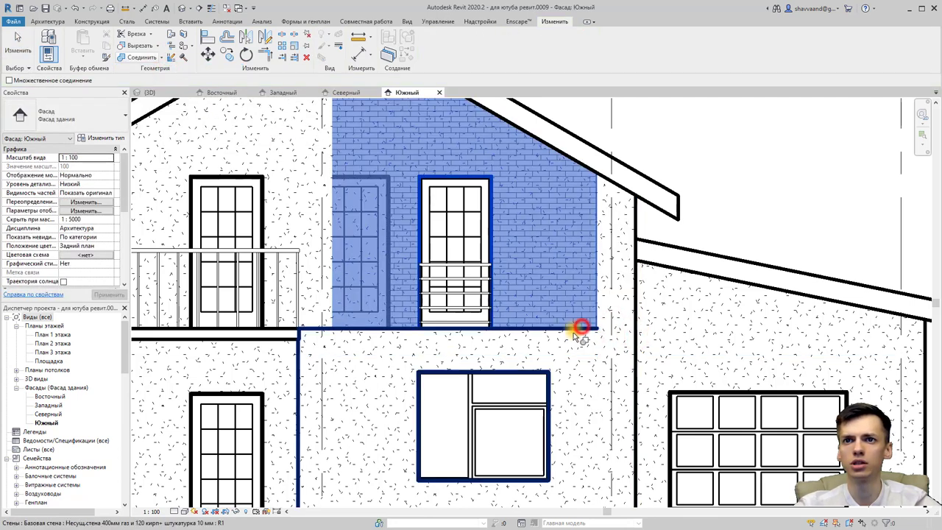
{"action": "left_click", "coordinate": [578, 329]}
Step: Join the upper and lower walls at the next junction to the left
{"action": "mouse_move", "coordinate": [336, 341]}
{"action": "middle_mouse_down"}
{"action": "mouse_move", "coordinate": [425, 301]}
{"action": "mouse_move", "coordinate": [547, 325]}
{"action": "mouse_move", "coordinate": [539, 341]}
{"action": "middle_mouse_up"}
{"action": "left_click", "coordinate": [416, 292]}
{"action": "left_click", "coordinate": [414, 290]}
{"action": "scroll", "coordinate": [547, 326], "scroll_direction": "down", "scroll_amount": 3}
{"action": "scroll", "coordinate": [508, 302], "scroll_direction": "up", "scroll_amount": 2}
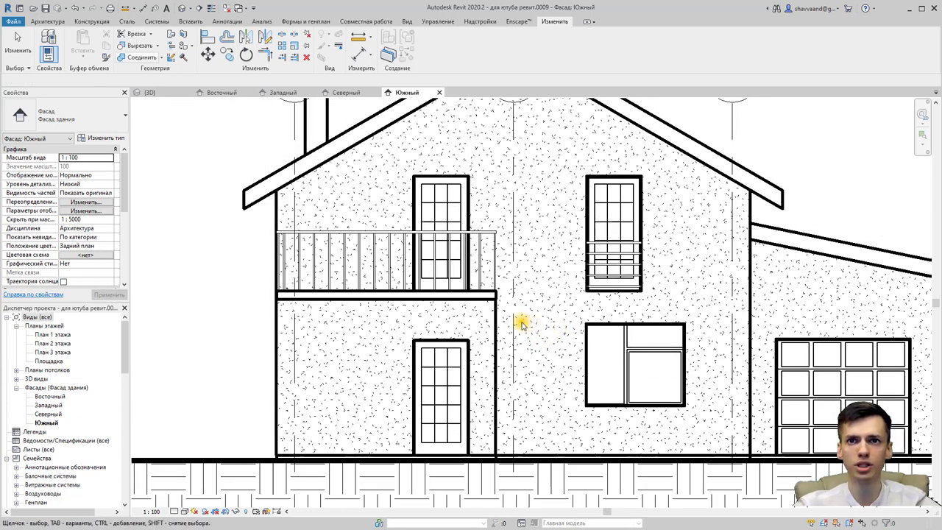
Step: Override the balcony slab's projection line weight to 2 in this view only
{"action": "left_click", "coordinate": [479, 298]}
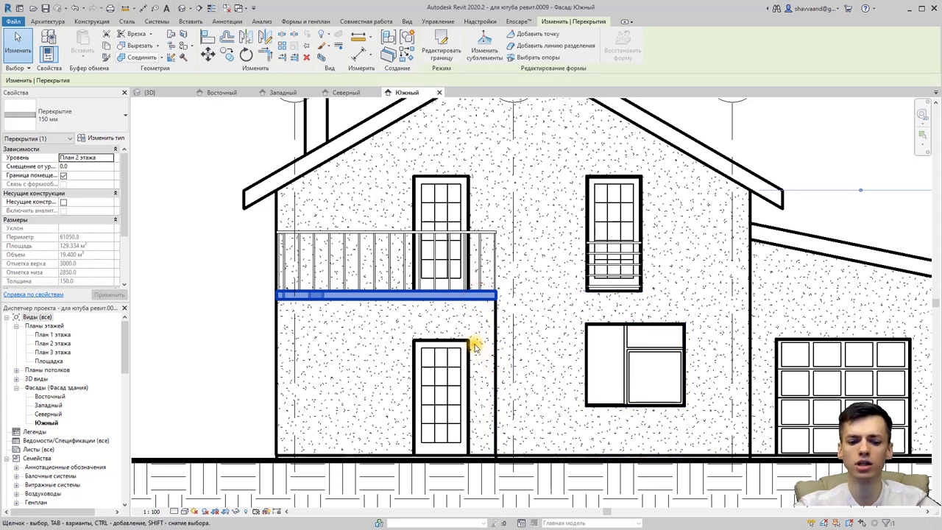
{"action": "right_click", "coordinate": [450, 305]}
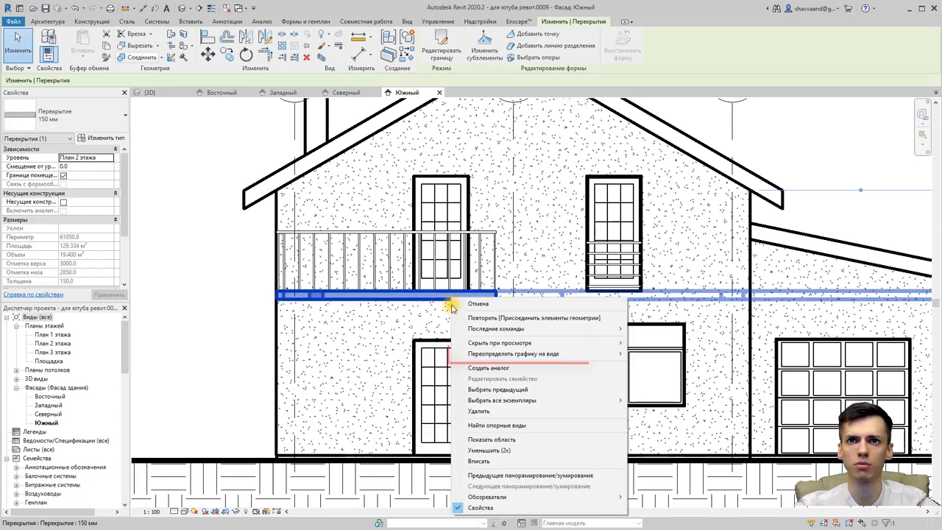
{"action": "mouse_move", "coordinate": [513, 354]}
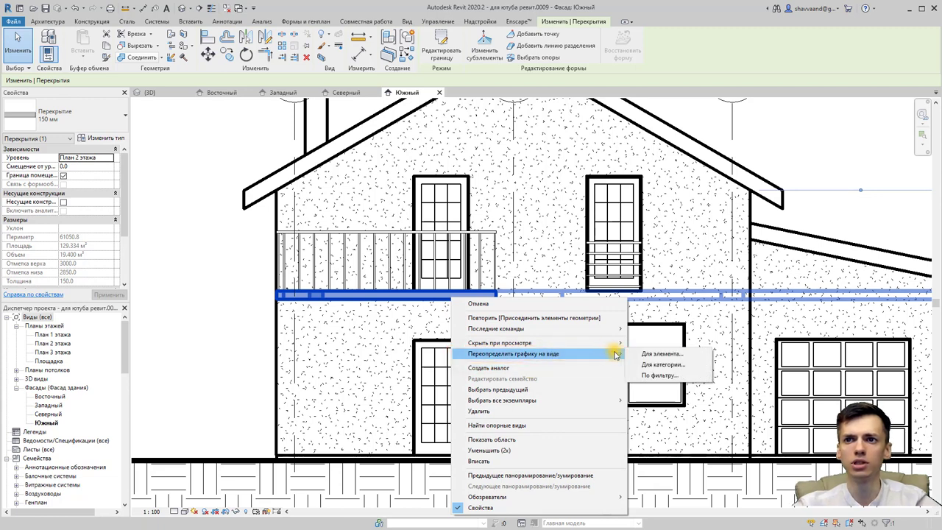
{"action": "left_click", "coordinate": [650, 355]}
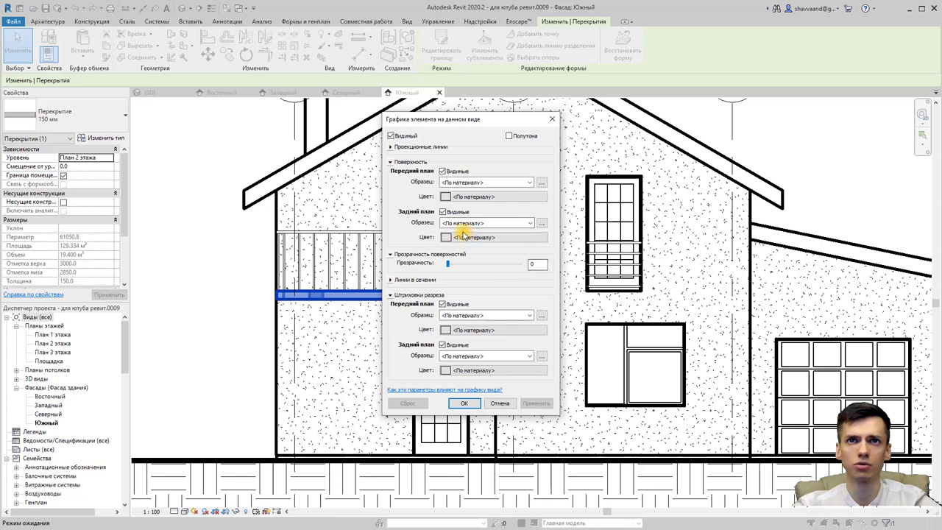
{"action": "left_click", "coordinate": [393, 147]}
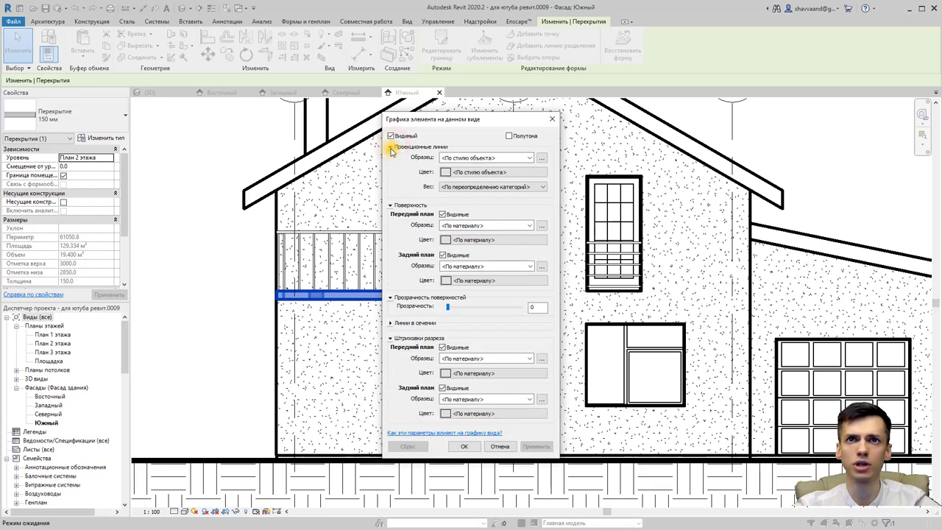
{"action": "left_click", "coordinate": [470, 158]}
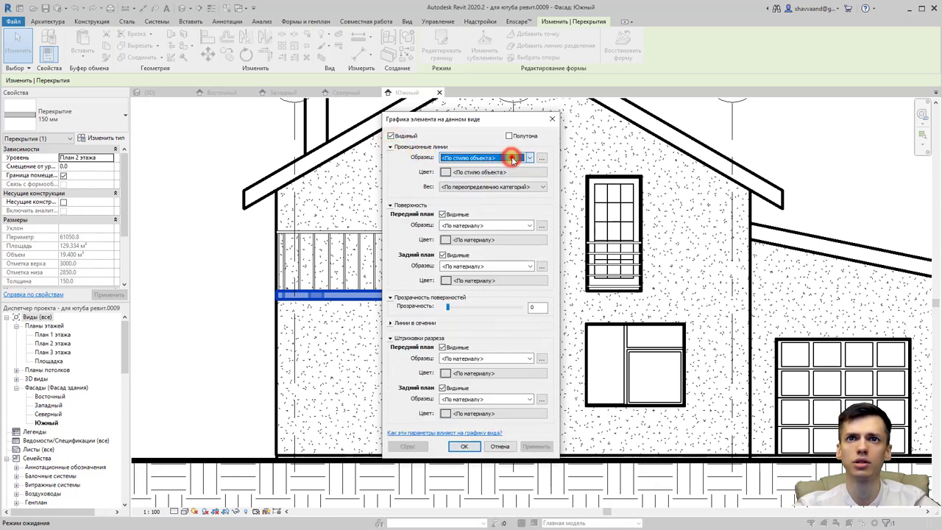
{"action": "left_click", "coordinate": [518, 168]}
{"action": "left_click", "coordinate": [495, 187]}
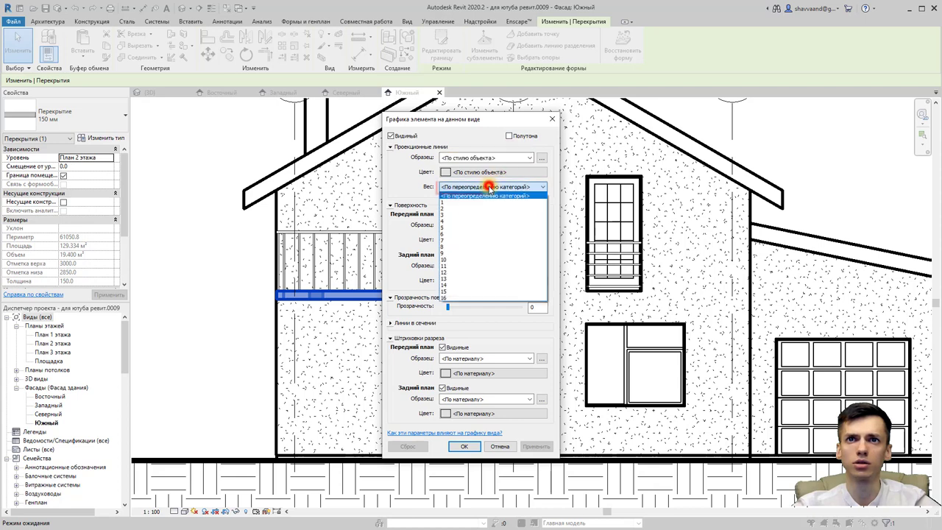
{"action": "left_click", "coordinate": [456, 209]}
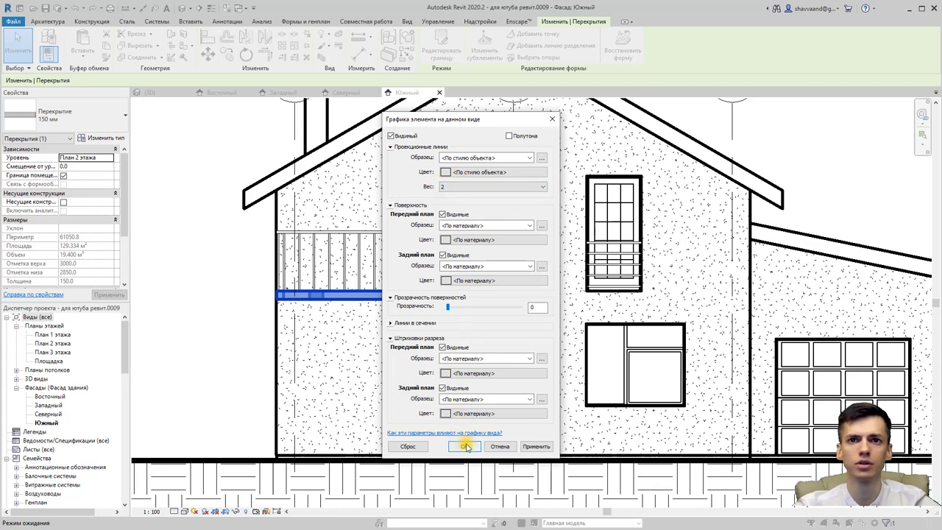
{"action": "left_click", "coordinate": [466, 447]}
{"action": "left_click", "coordinate": [253, 303]}
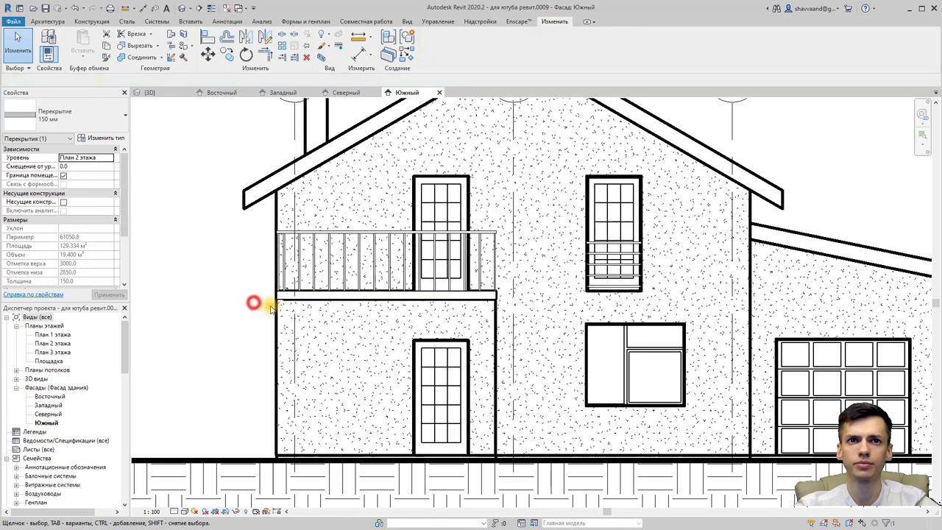
{"action": "scroll", "coordinate": [270, 307], "scroll_direction": "up", "scroll_amount": 3}
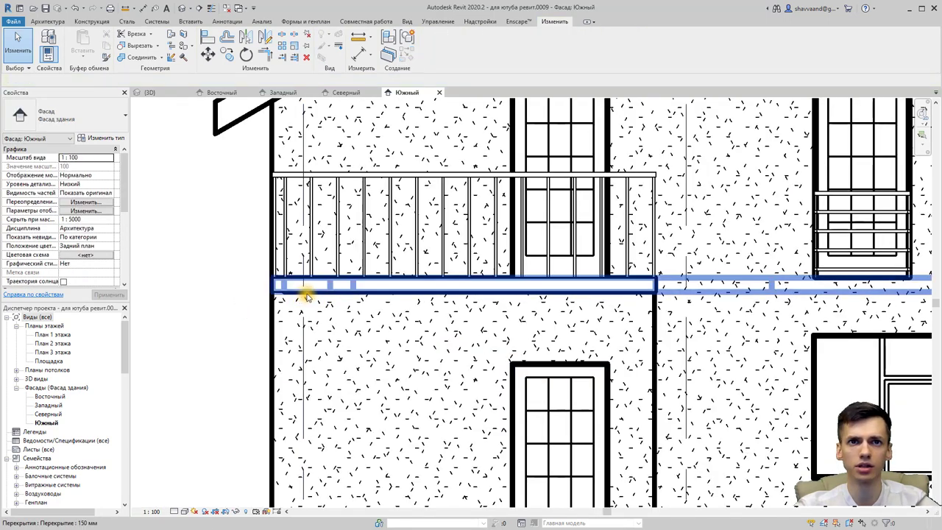
Step: Apply Linework to the wall below the balcony, keeping the <Невидимые линии> style, then go to Вид
{"action": "left_click", "coordinate": [307, 298]}
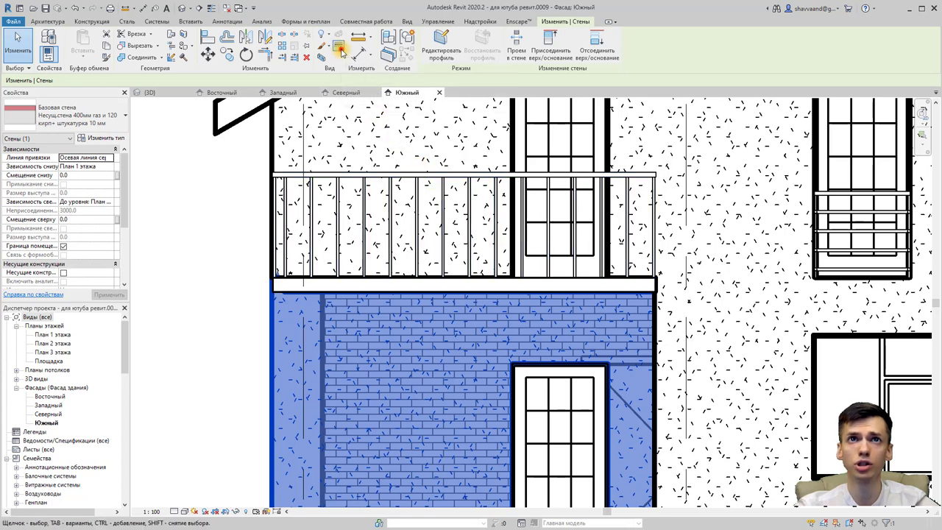
{"action": "left_click", "coordinate": [339, 48]}
{"action": "left_click", "coordinate": [445, 51]}
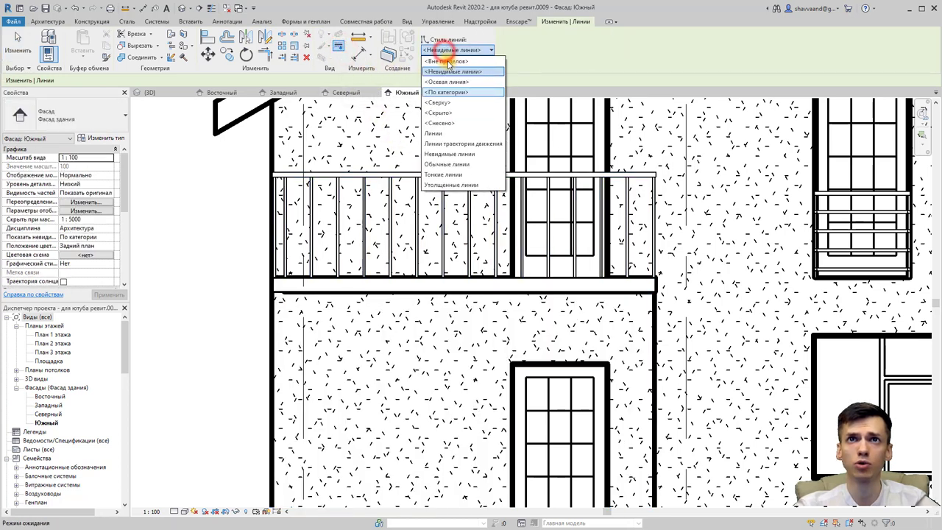
{"action": "left_click", "coordinate": [450, 52]}
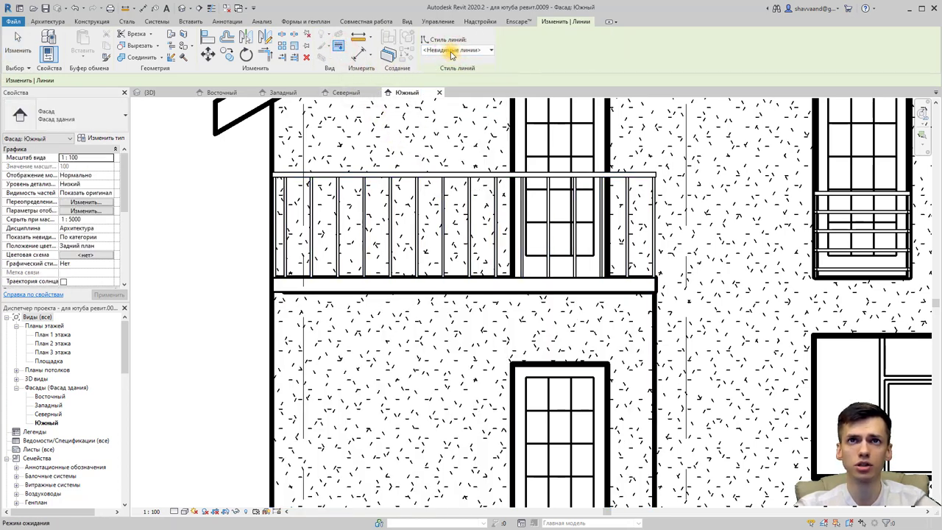
{"action": "left_click", "coordinate": [452, 55]}
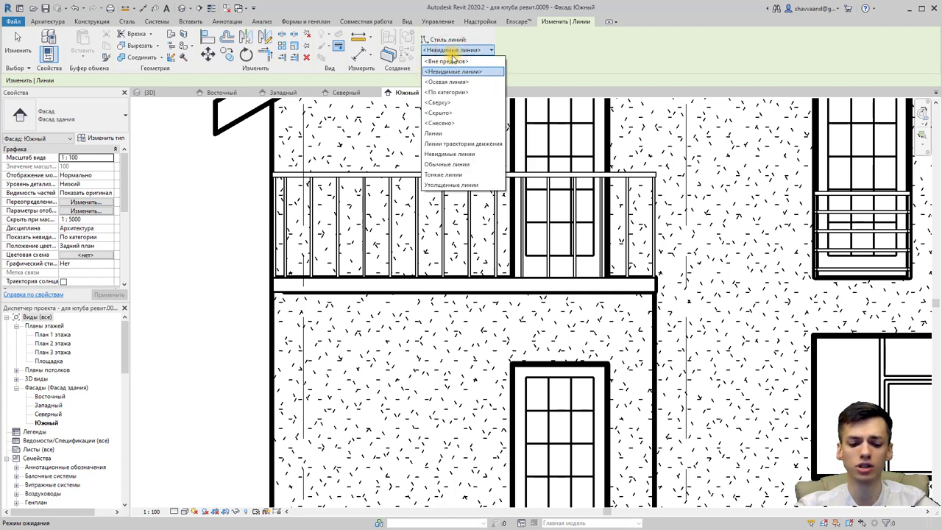
{"action": "left_click", "coordinate": [453, 52]}
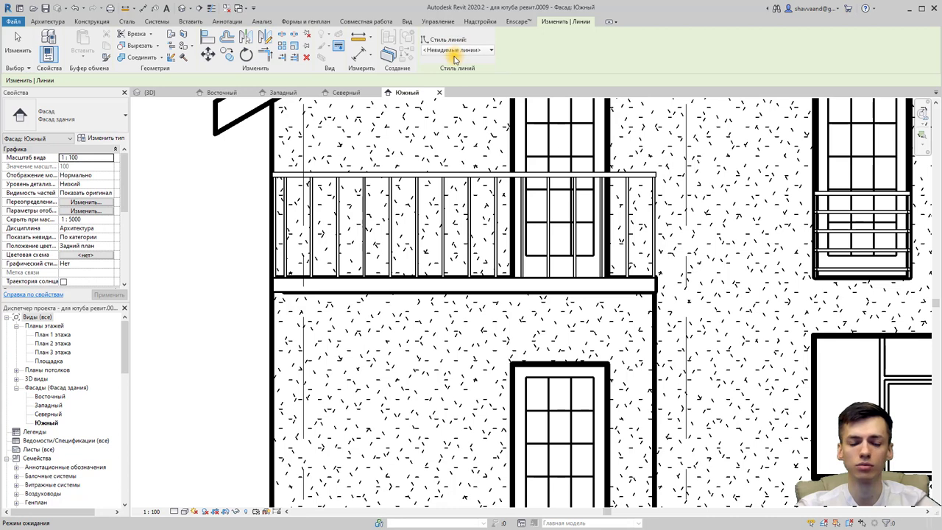
{"action": "left_click", "coordinate": [407, 21]}
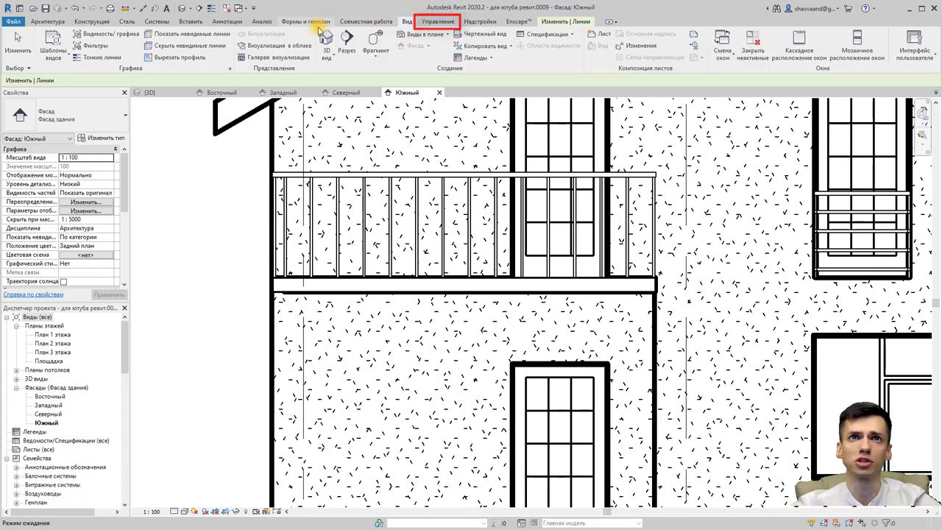
Step: In Line Styles, add a 0.5 subcategory under Lines with line weight 5
{"action": "key", "text": "Escape"}
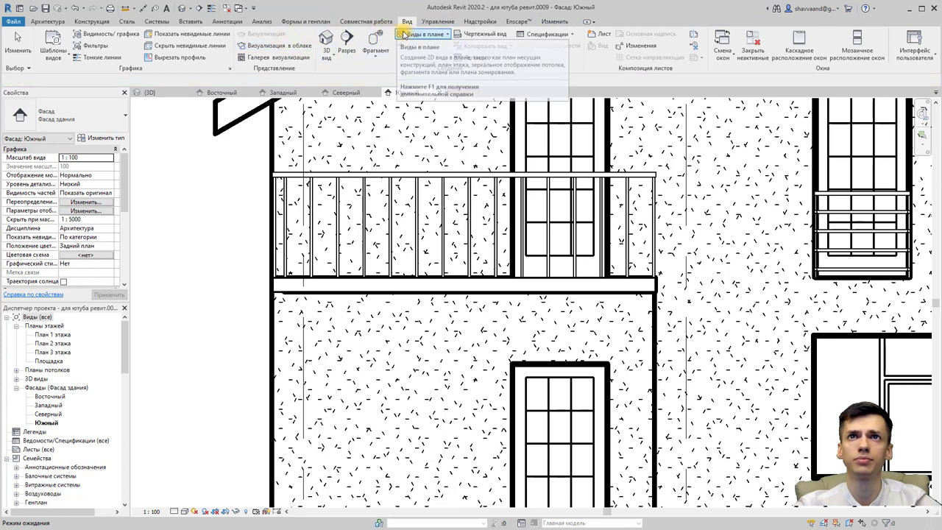
{"action": "left_click", "coordinate": [422, 22]}
{"action": "left_click", "coordinate": [374, 42]}
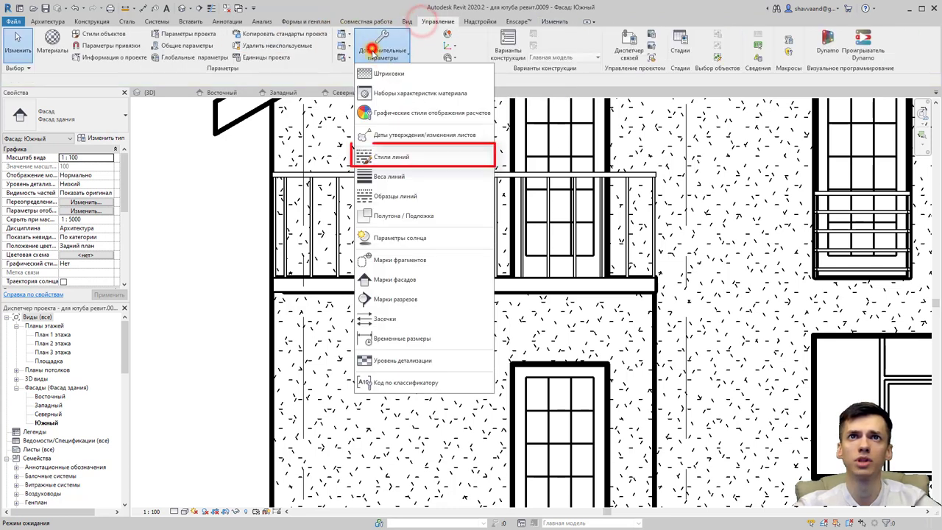
{"action": "left_click", "coordinate": [404, 163]}
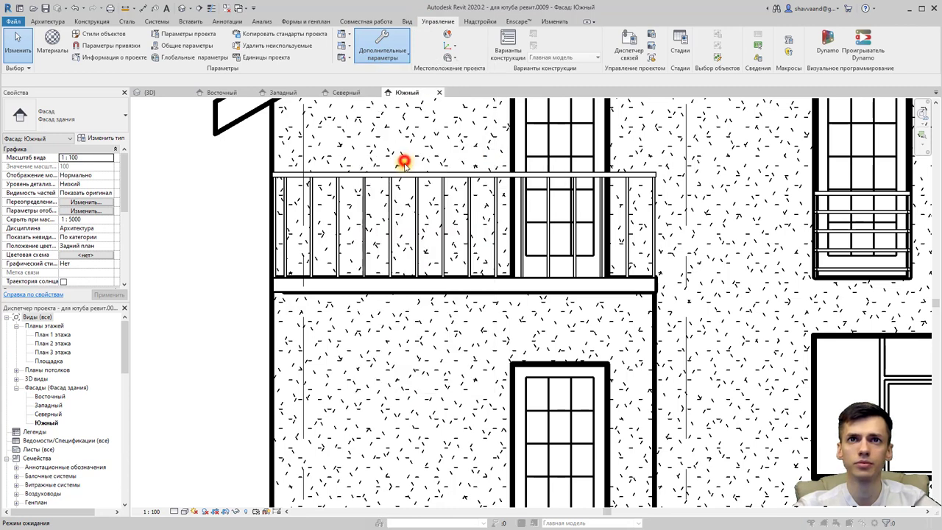
{"action": "left_click", "coordinate": [295, 200]}
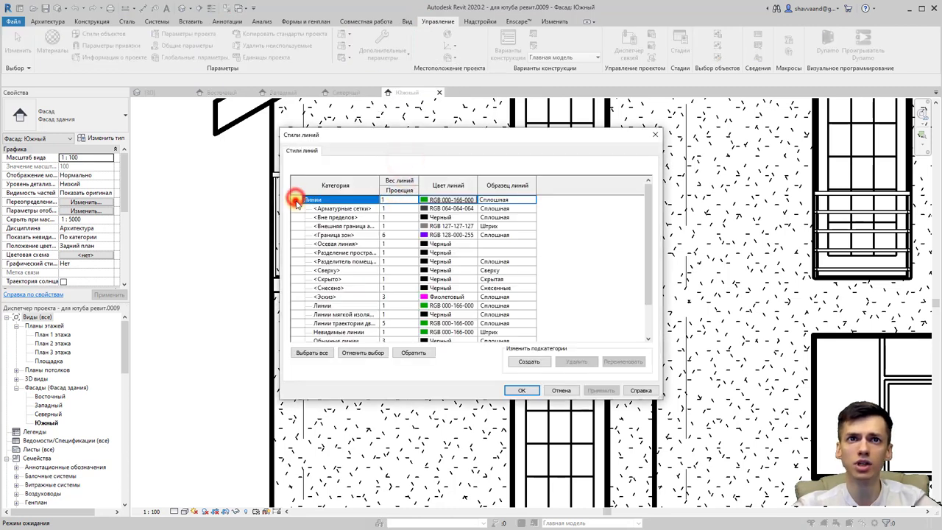
{"action": "scroll", "coordinate": [366, 287], "scroll_direction": "down", "scroll_amount": 3}
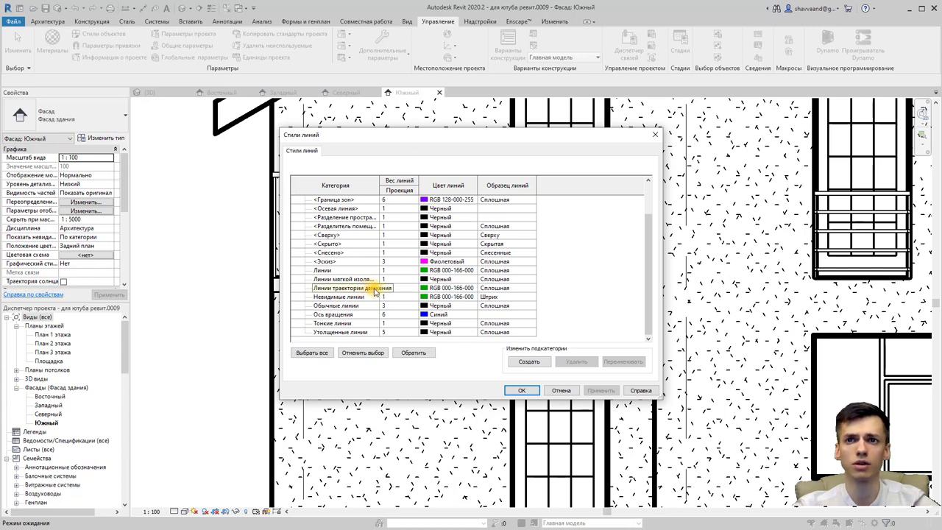
{"action": "left_click", "coordinate": [530, 363]}
{"action": "type", "text": "0.5"}
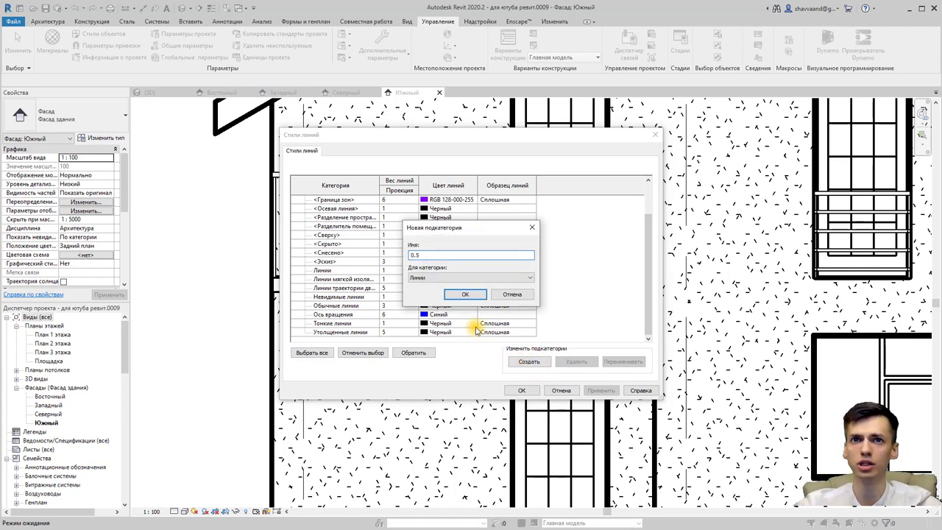
{"action": "key", "text": "Return"}
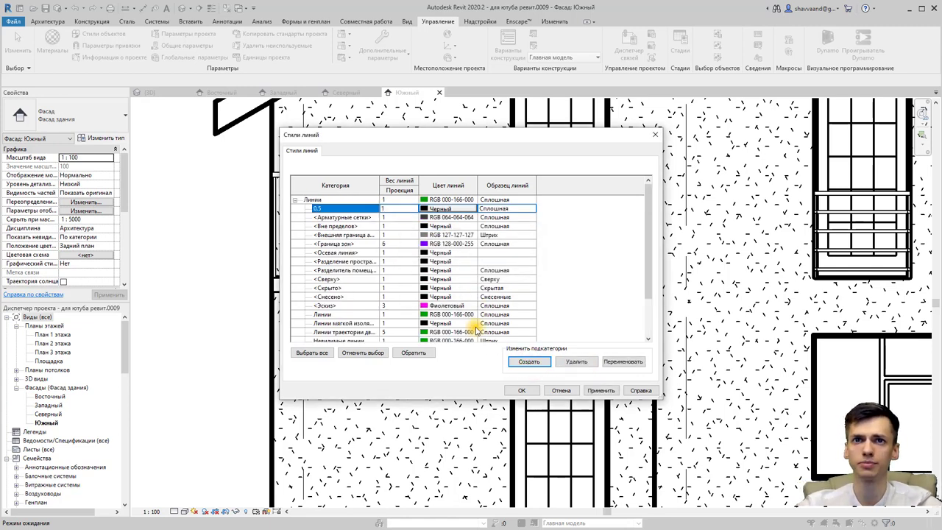
{"action": "left_click", "coordinate": [415, 210]}
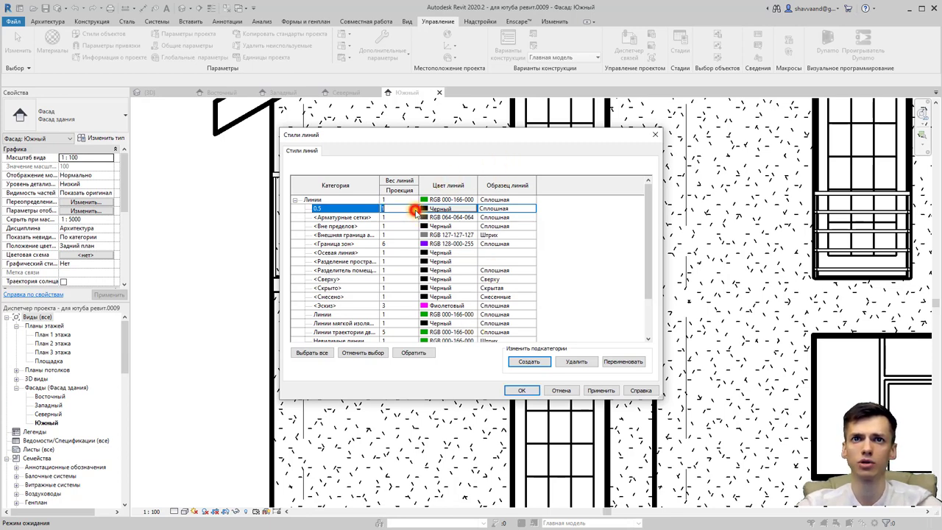
{"action": "left_click", "coordinate": [414, 209]}
{"action": "left_click", "coordinate": [386, 240]}
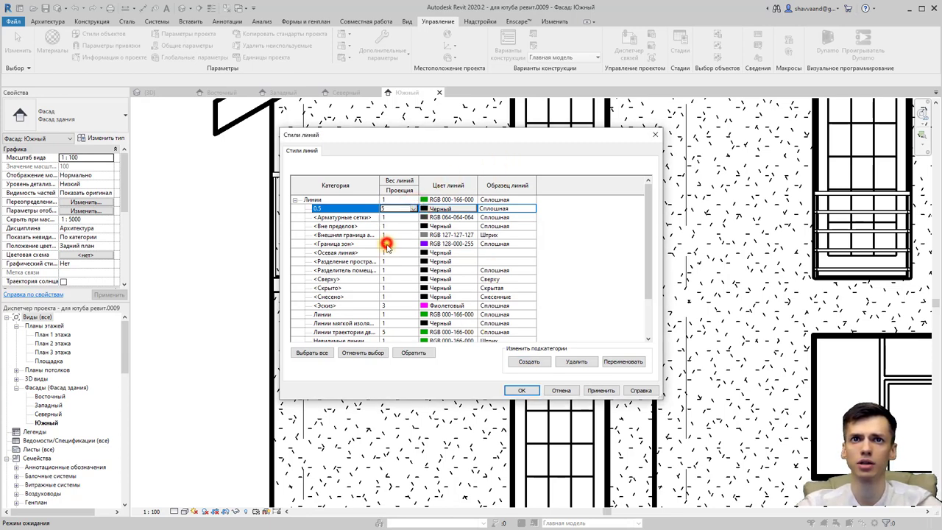
Step: Add line subcategories 0.18 with weight 2 and 0.35 with weight 4
{"action": "left_click", "coordinate": [527, 362]}
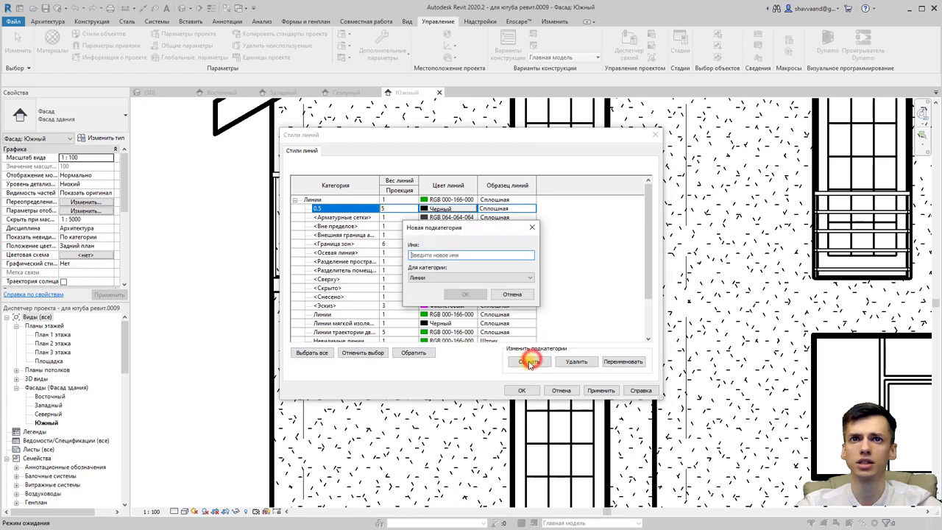
{"action": "type", "text": "0.18"}
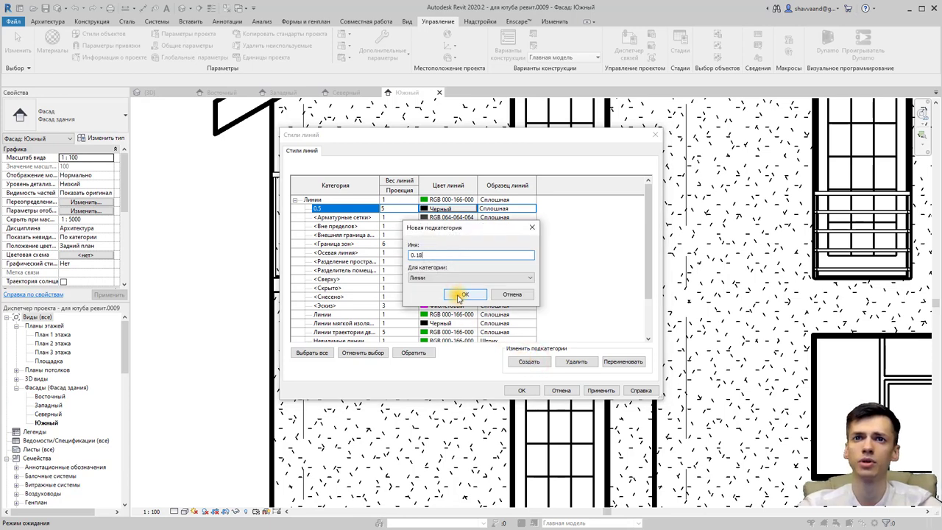
{"action": "left_click", "coordinate": [458, 296]}
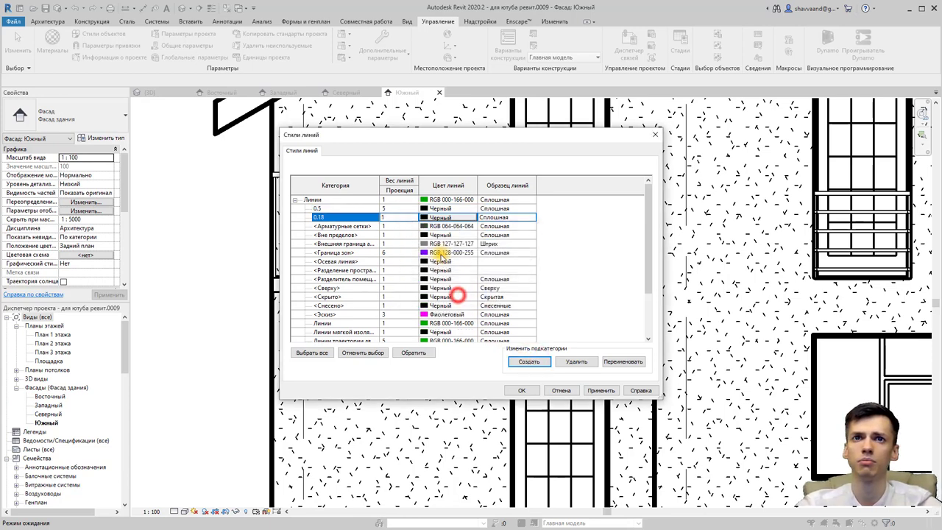
{"action": "left_click", "coordinate": [414, 219]}
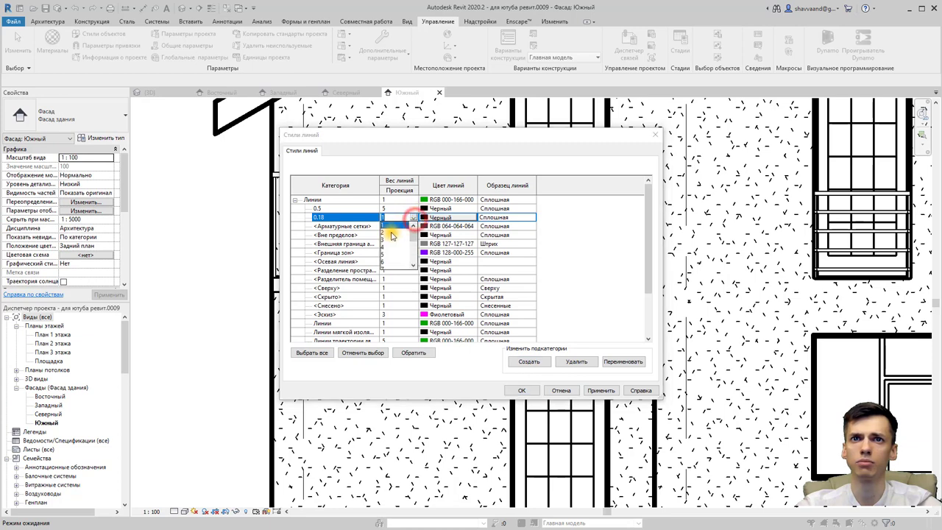
{"action": "left_click", "coordinate": [389, 232]}
{"action": "left_click", "coordinate": [529, 362]}
{"action": "type", "text": "0.35"}
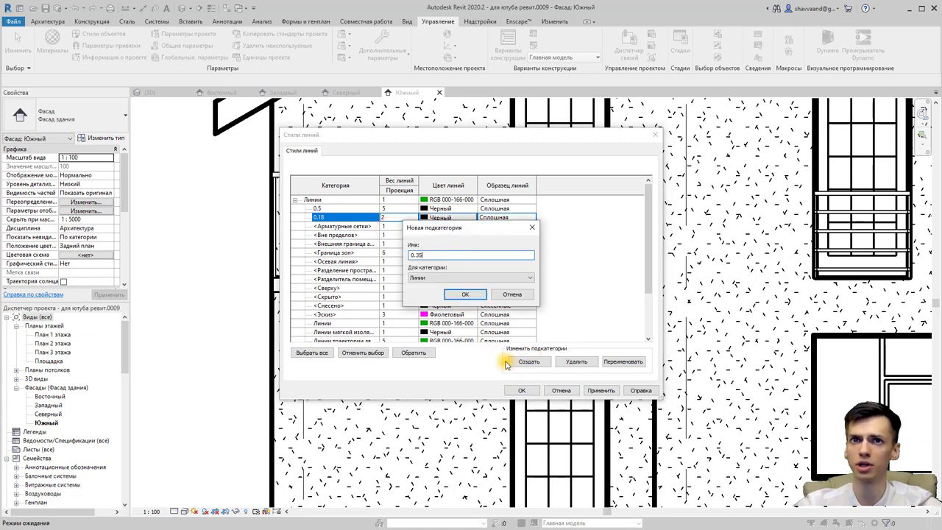
{"action": "left_click", "coordinate": [465, 296]}
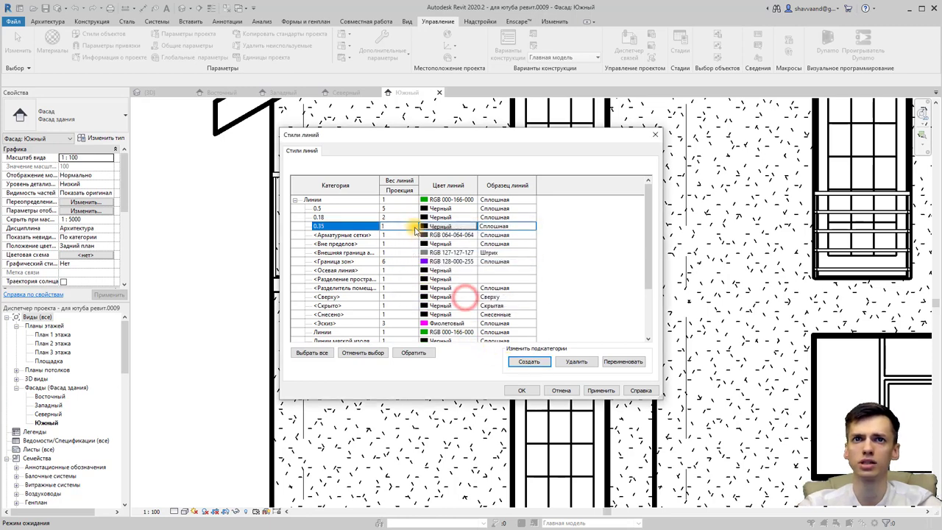
{"action": "left_click", "coordinate": [413, 226]}
{"action": "left_click", "coordinate": [413, 229]}
{"action": "left_click", "coordinate": [384, 255]}
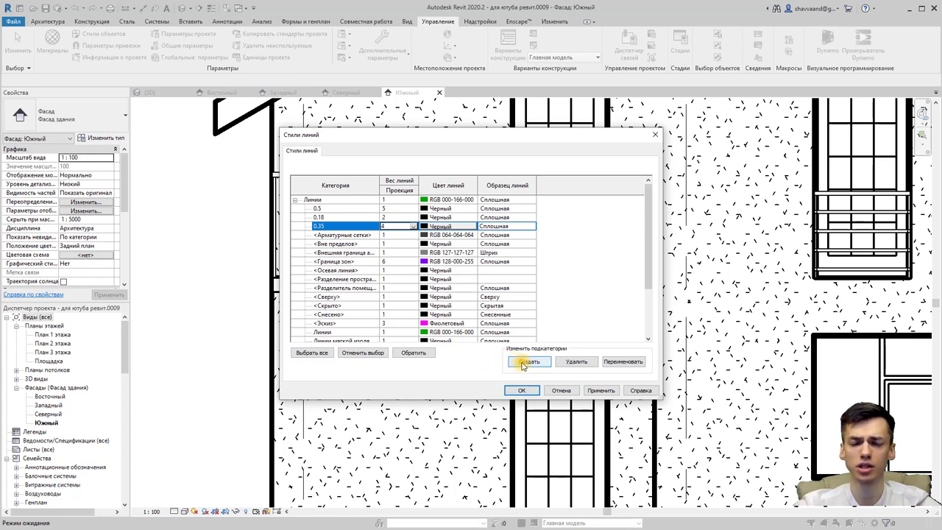
Step: Add line subcategory 1 with weight 7 and apply the new line styles
{"action": "left_click", "coordinate": [524, 362]}
{"action": "type", "text": "1"}
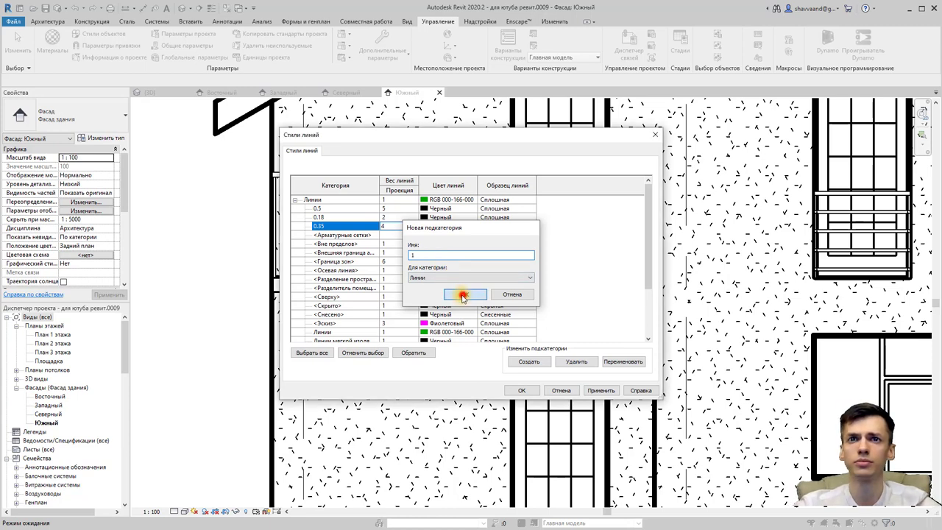
{"action": "left_click", "coordinate": [464, 295]}
{"action": "left_click", "coordinate": [414, 236]}
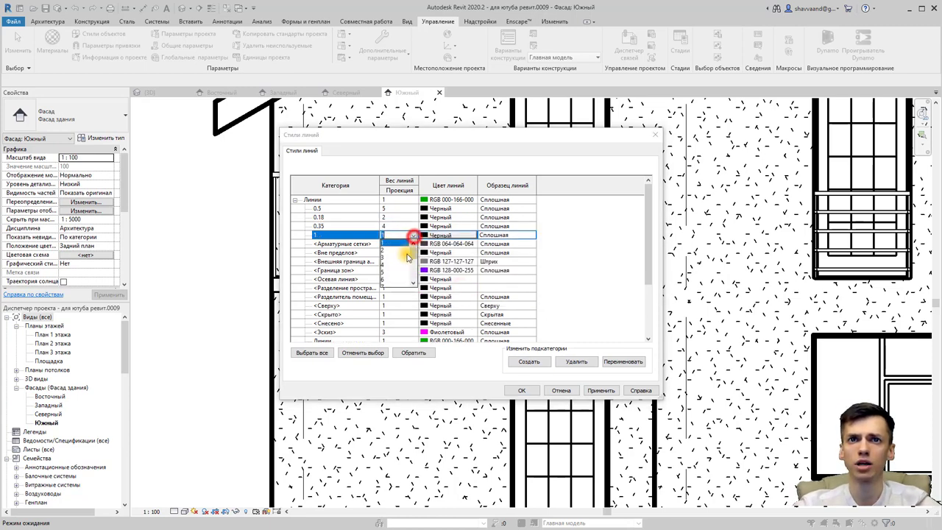
{"action": "left_click", "coordinate": [385, 268]}
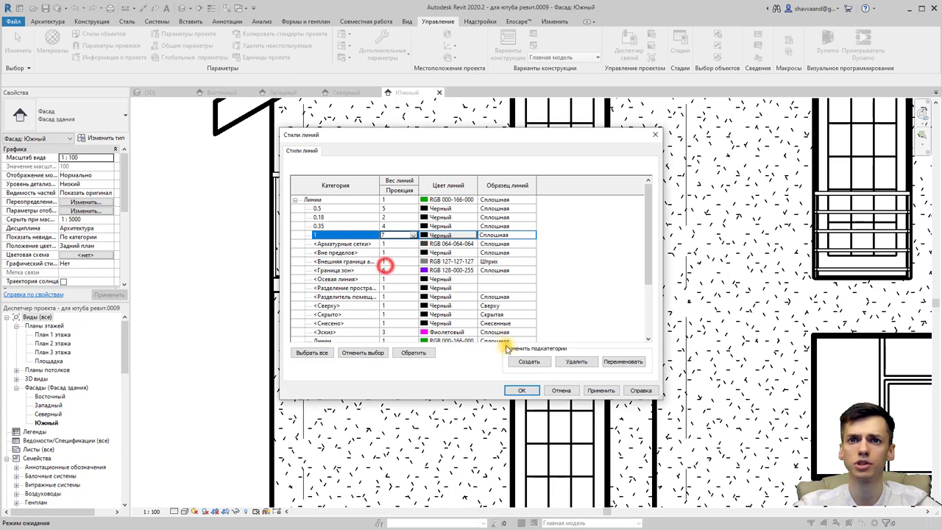
{"action": "left_click", "coordinate": [516, 389]}
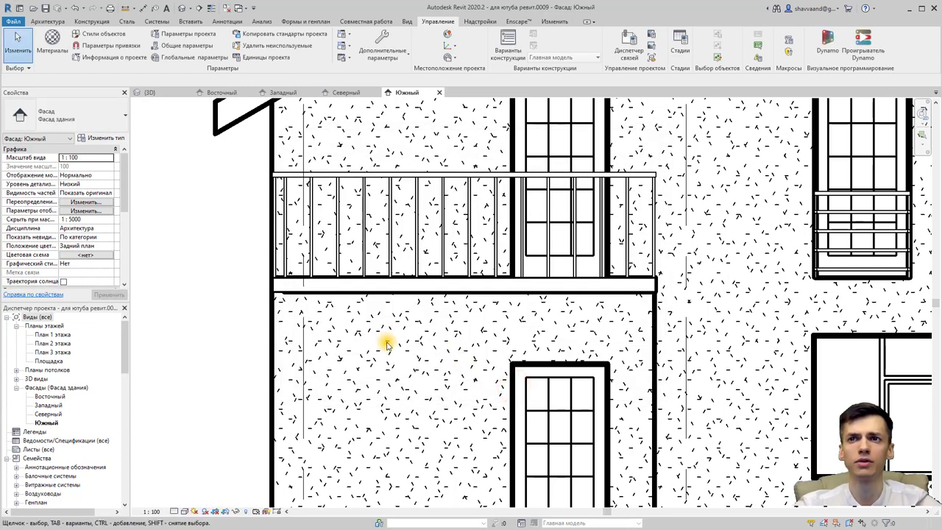
{"action": "scroll", "coordinate": [387, 345], "scroll_direction": "down", "scroll_amount": 1}
{"action": "middle_click_drag", "start_coordinate": [386, 344], "coordinate": [393, 252]}
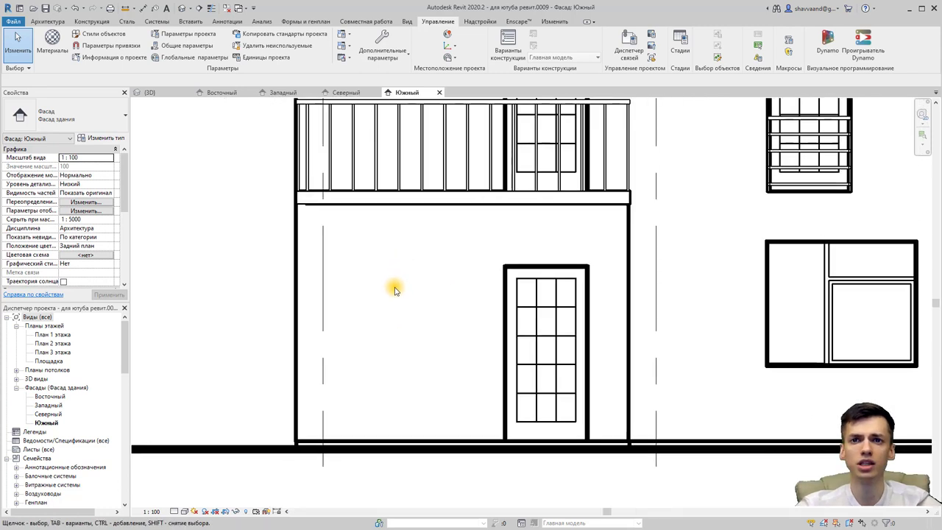
{"action": "left_click", "coordinate": [332, 211]}
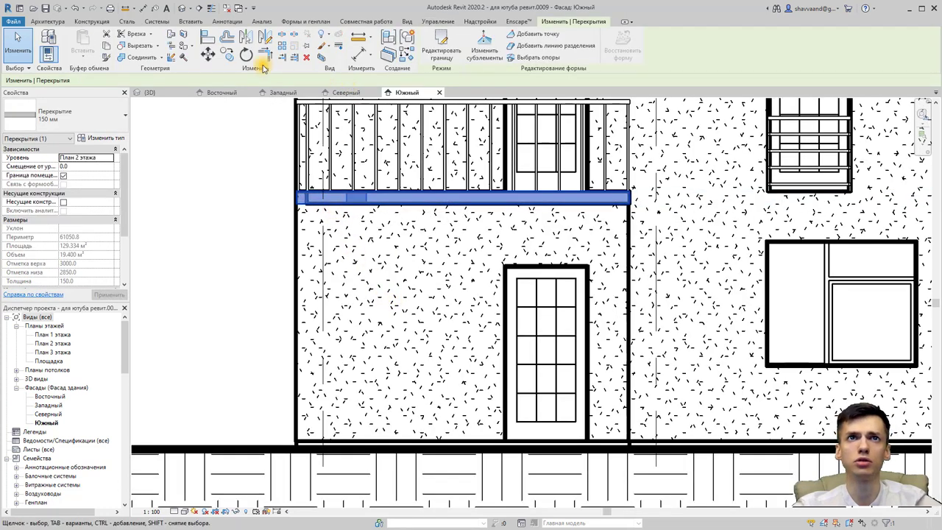
{"action": "left_click", "coordinate": [136, 55]}
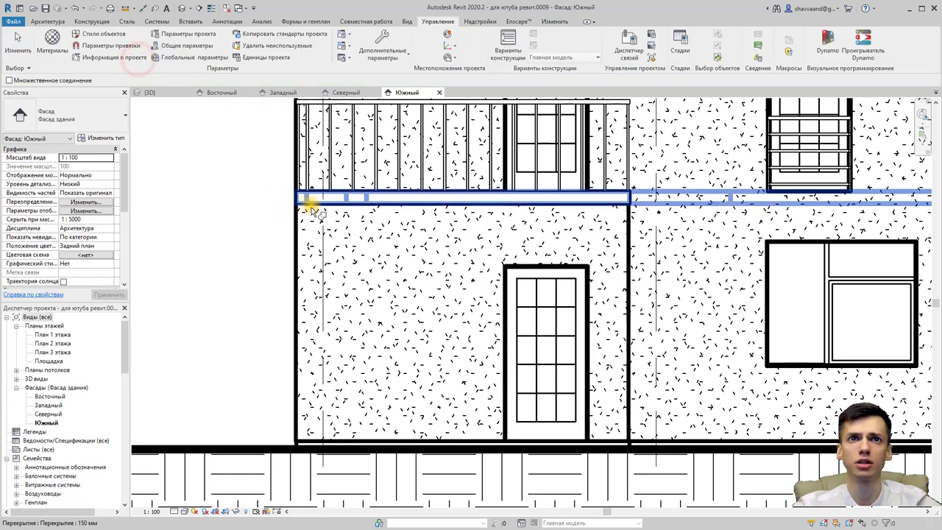
{"action": "left_click", "coordinate": [312, 208]}
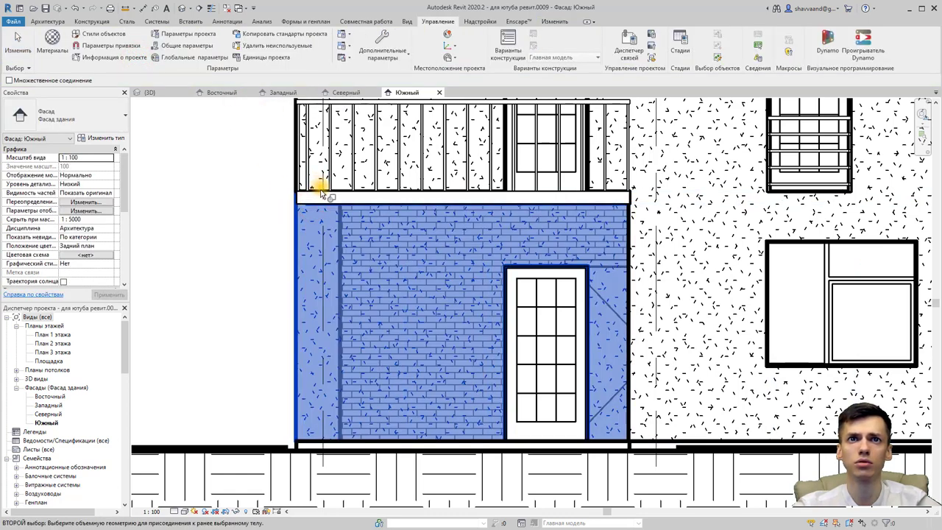
{"action": "left_click", "coordinate": [311, 190]}
{"action": "key", "text": "Escape"}
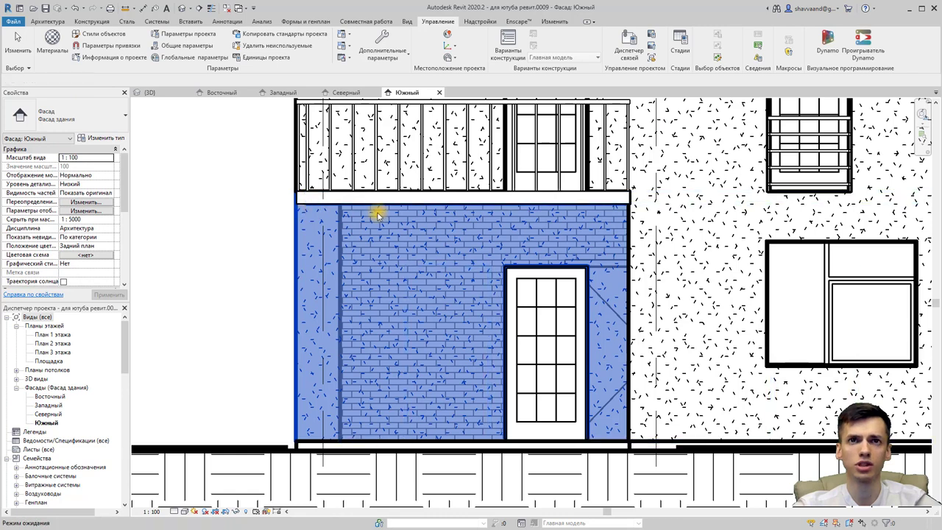
{"action": "left_click", "coordinate": [254, 230]}
{"action": "left_click", "coordinate": [242, 170]}
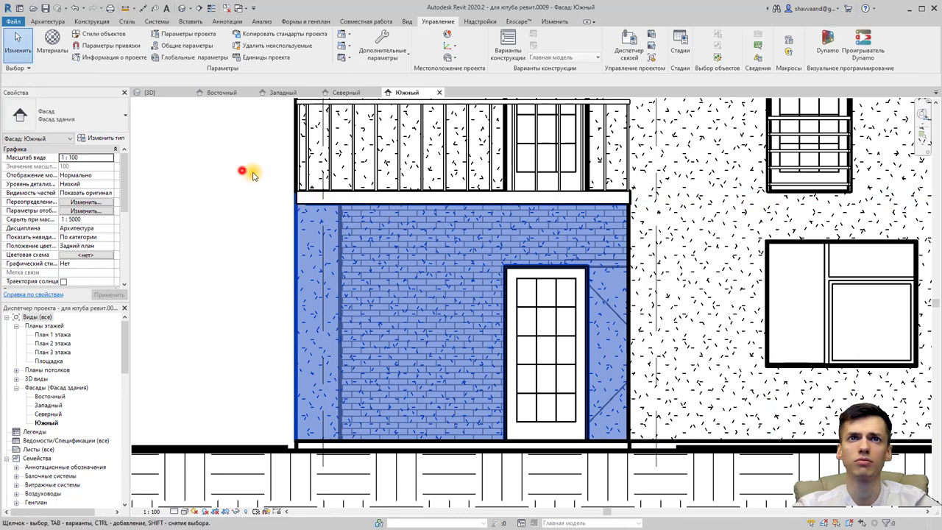
{"action": "left_click", "coordinate": [314, 190]}
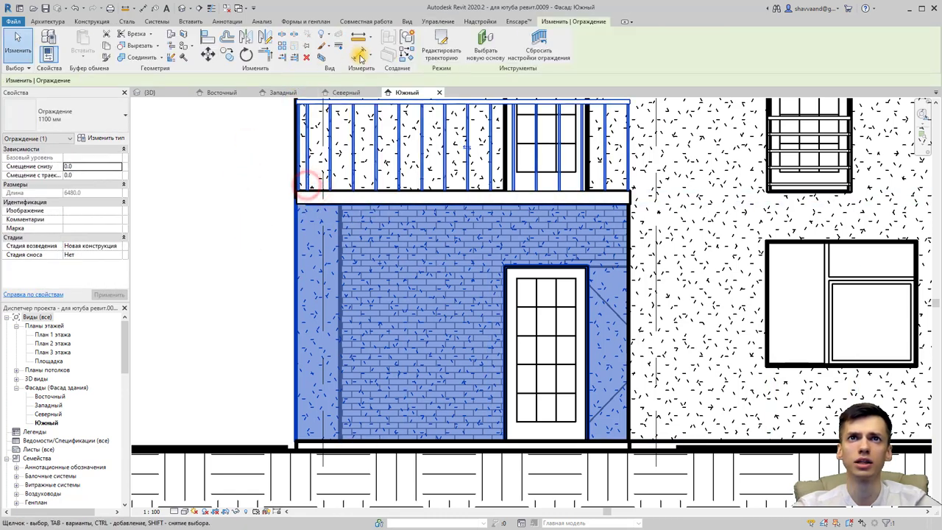
Step: Redraw the balcony slab's long bottom line, end edges and corner edge in the 0.18 style
{"action": "left_click", "coordinate": [338, 46]}
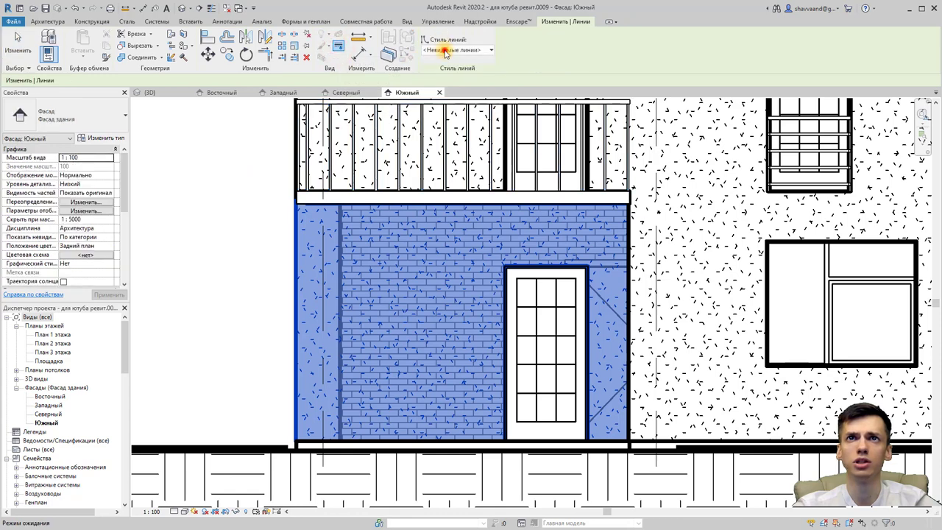
{"action": "left_click", "coordinate": [447, 50]}
{"action": "scroll", "coordinate": [397, 197], "scroll_direction": "up", "scroll_amount": 2}
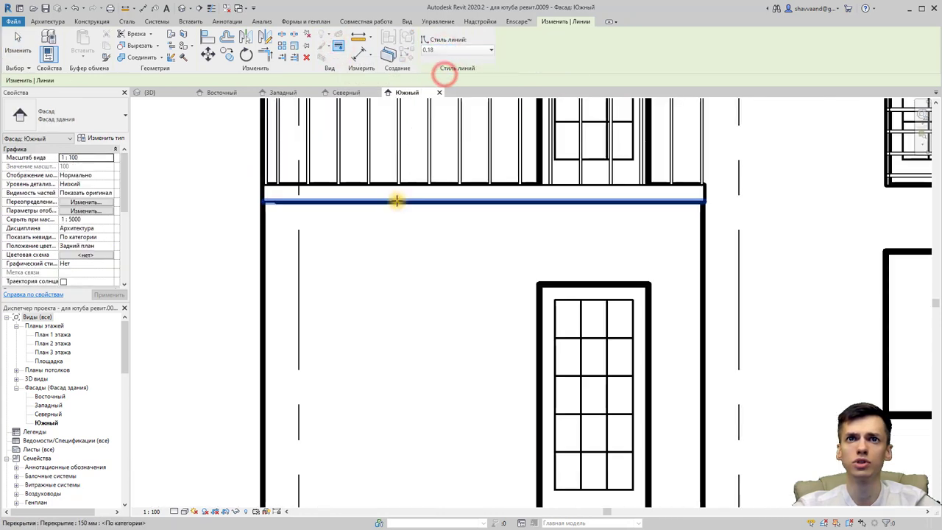
{"action": "left_click", "coordinate": [397, 203]}
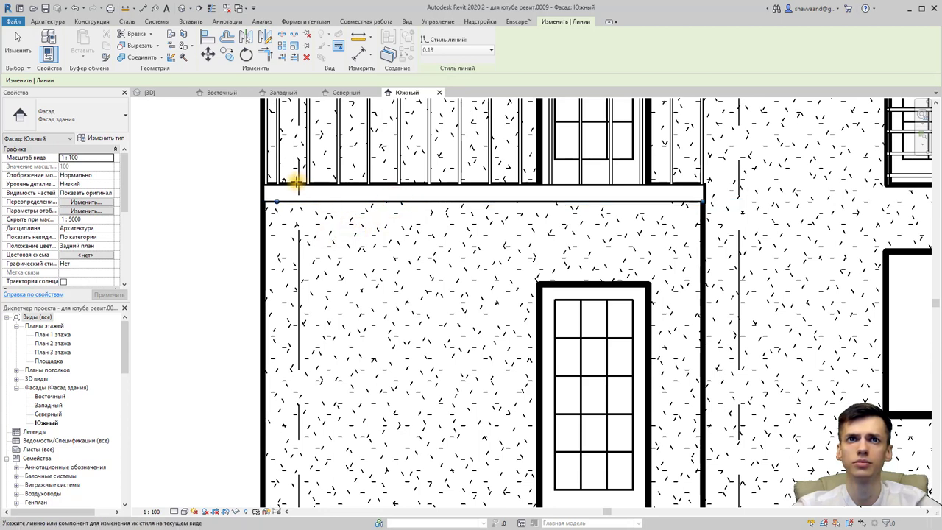
{"action": "left_click", "coordinate": [296, 183]}
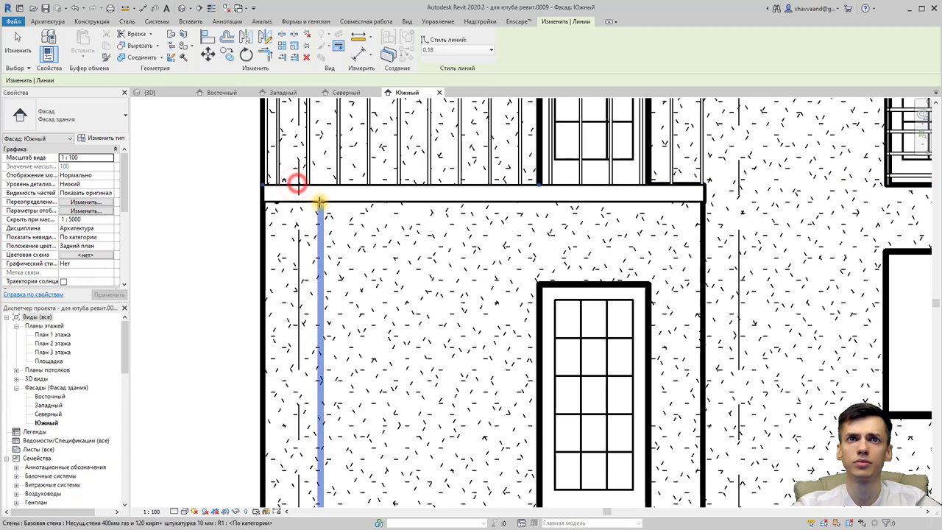
{"action": "left_click", "coordinate": [658, 184]}
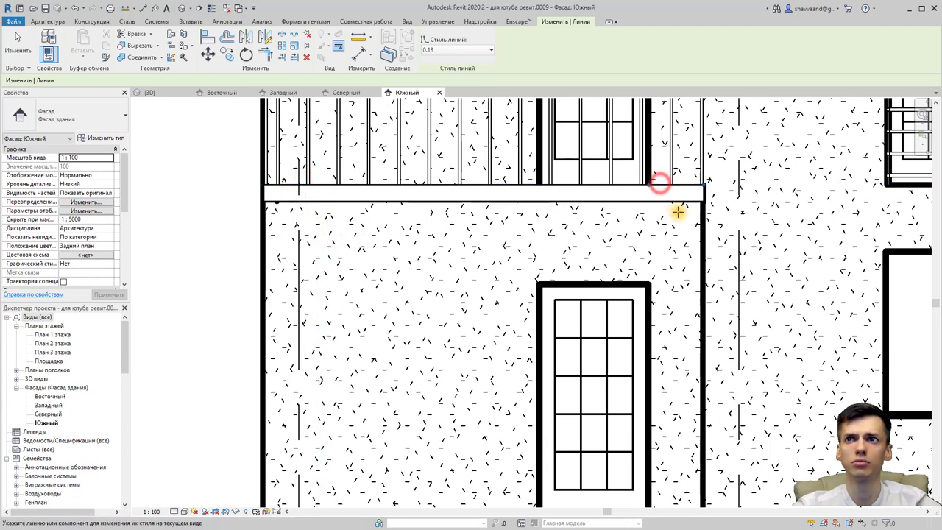
{"action": "left_click", "coordinate": [705, 196]}
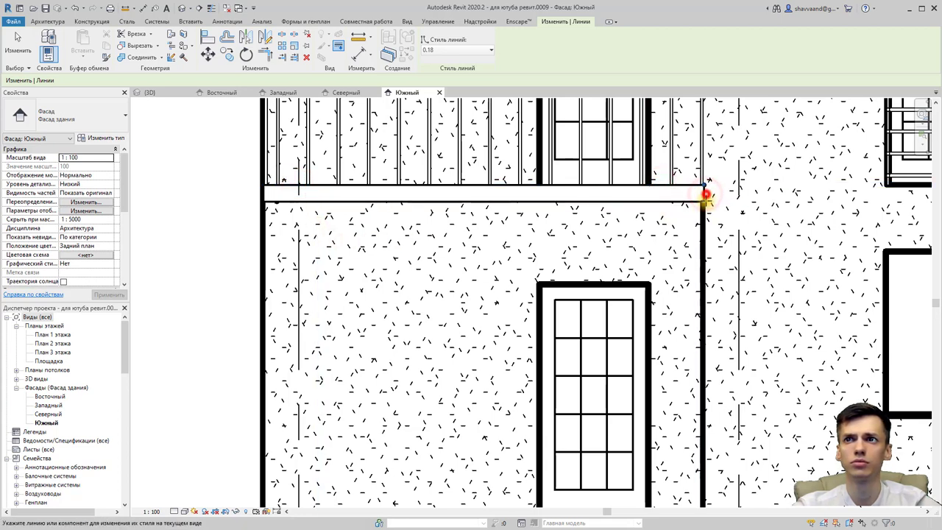
{"action": "key", "text": "Escape"}
{"action": "scroll", "coordinate": [638, 237], "scroll_direction": "down", "scroll_amount": 2}
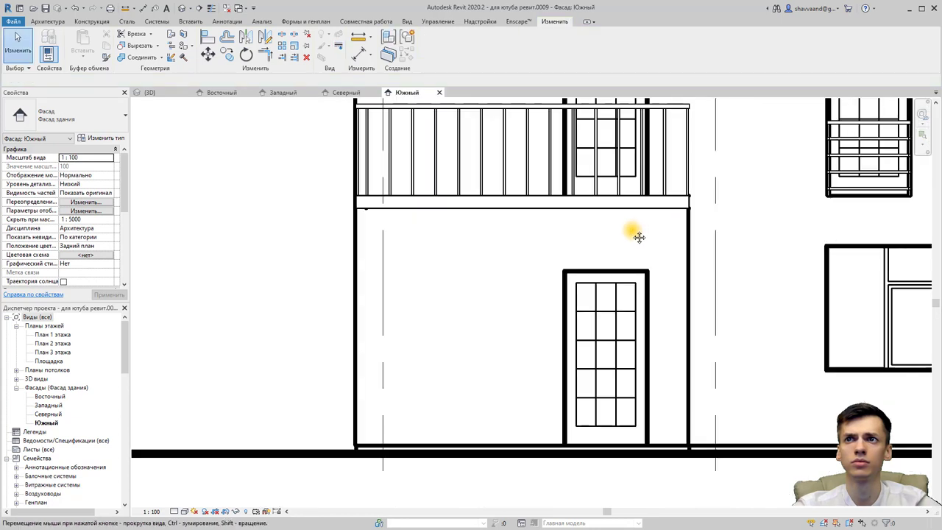
{"action": "scroll", "coordinate": [593, 233], "scroll_direction": "up", "scroll_amount": 2}
{"action": "scroll", "coordinate": [593, 232], "scroll_direction": "up", "scroll_amount": 2}
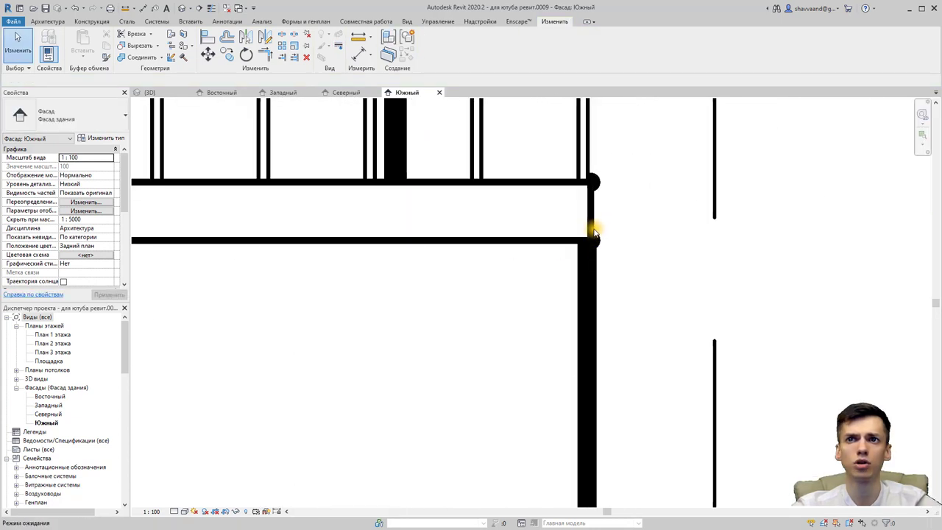
{"action": "left_click", "coordinate": [592, 227]}
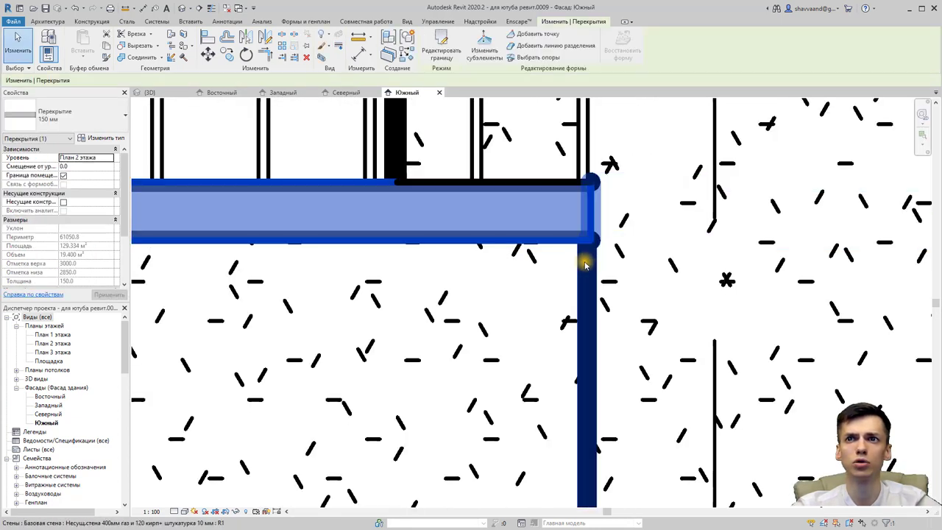
{"action": "left_click", "coordinate": [585, 264]}
{"action": "scroll", "coordinate": [583, 269], "scroll_direction": "down", "scroll_amount": 2}
{"action": "scroll", "coordinate": [583, 272], "scroll_direction": "down", "scroll_amount": 2}
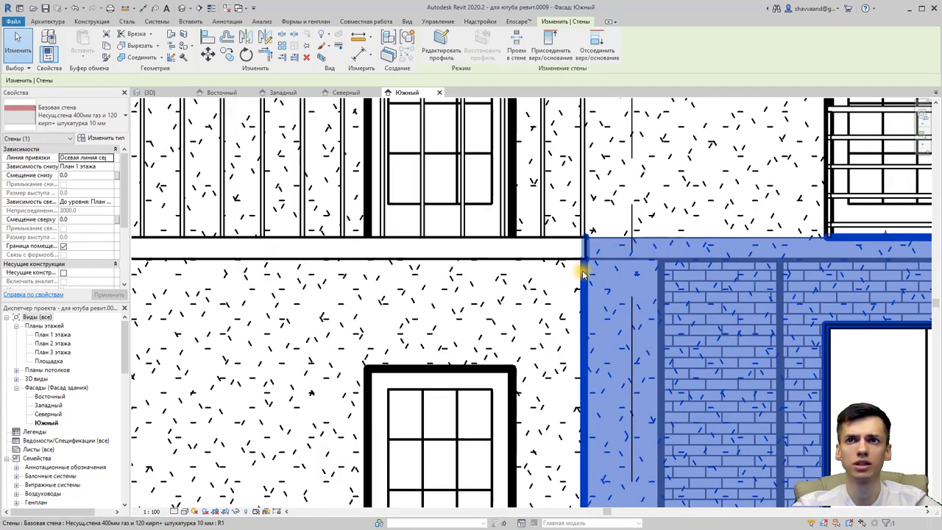
{"action": "scroll", "coordinate": [582, 270], "scroll_direction": "down", "scroll_amount": 2}
{"action": "scroll", "coordinate": [633, 261], "scroll_direction": "down", "scroll_amount": 1}
{"action": "scroll", "coordinate": [578, 261], "scroll_direction": "up", "scroll_amount": 3}
{"action": "scroll", "coordinate": [546, 282], "scroll_direction": "up", "scroll_amount": 3}
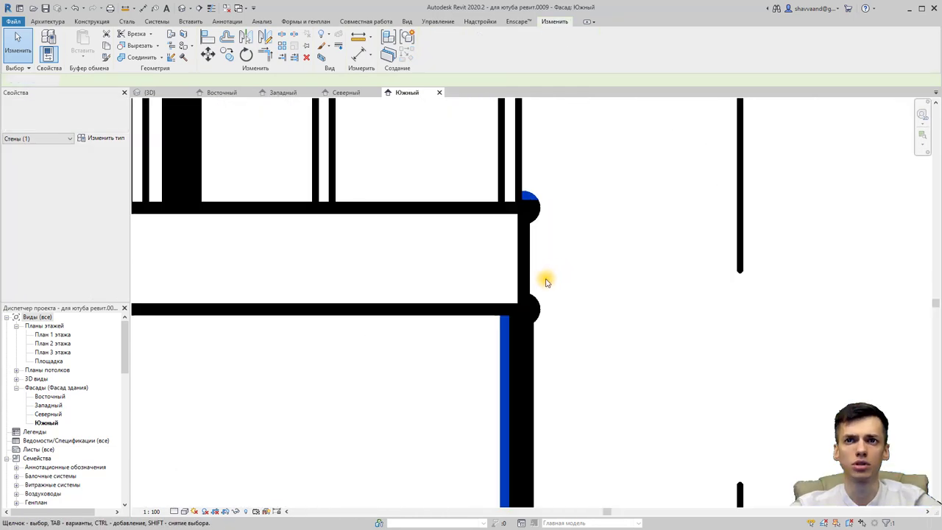
{"action": "scroll", "coordinate": [546, 281], "scroll_direction": "down", "scroll_amount": 2}
{"action": "scroll", "coordinate": [541, 284], "scroll_direction": "down", "scroll_amount": 2}
{"action": "scroll", "coordinate": [622, 285], "scroll_direction": "down", "scroll_amount": 2}
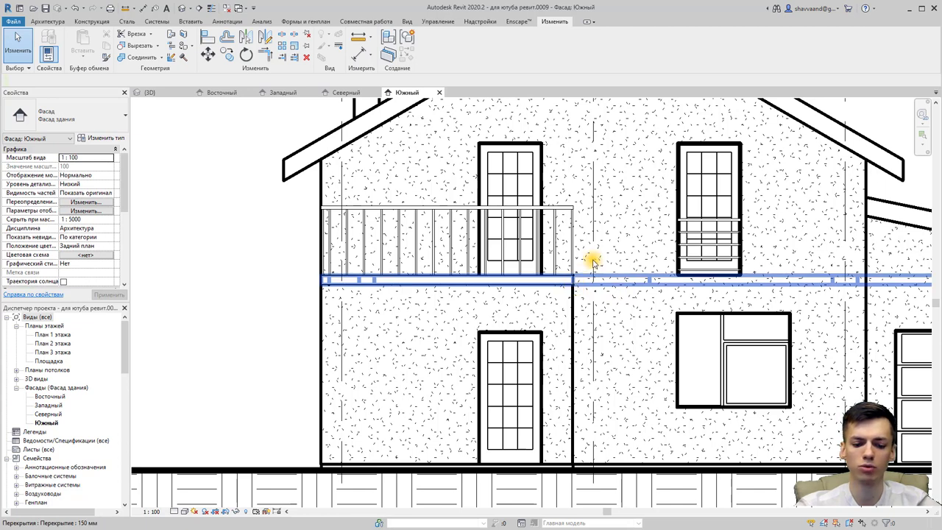
{"action": "scroll", "coordinate": [668, 332], "scroll_direction": "down", "scroll_amount": 1}
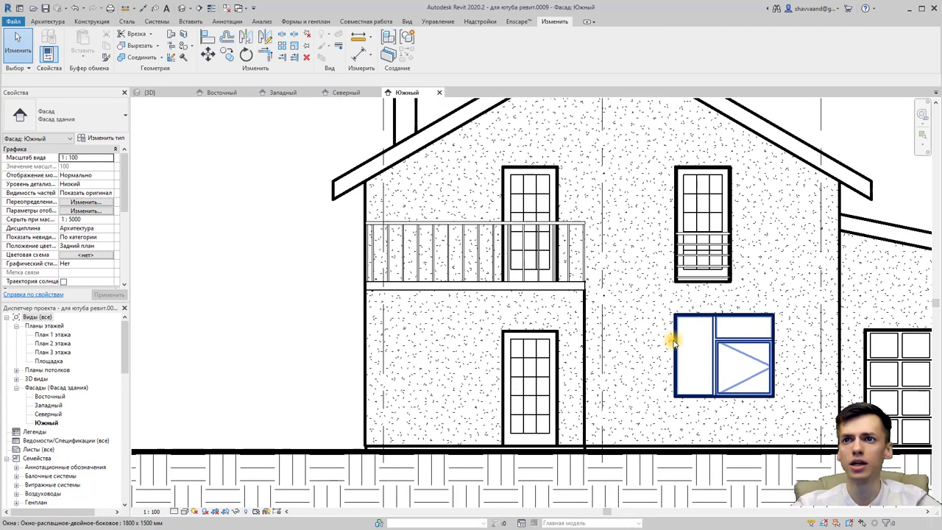
Step: Temporarily isolate the brick wall around the lower window in the view
{"action": "left_click", "coordinate": [583, 352]}
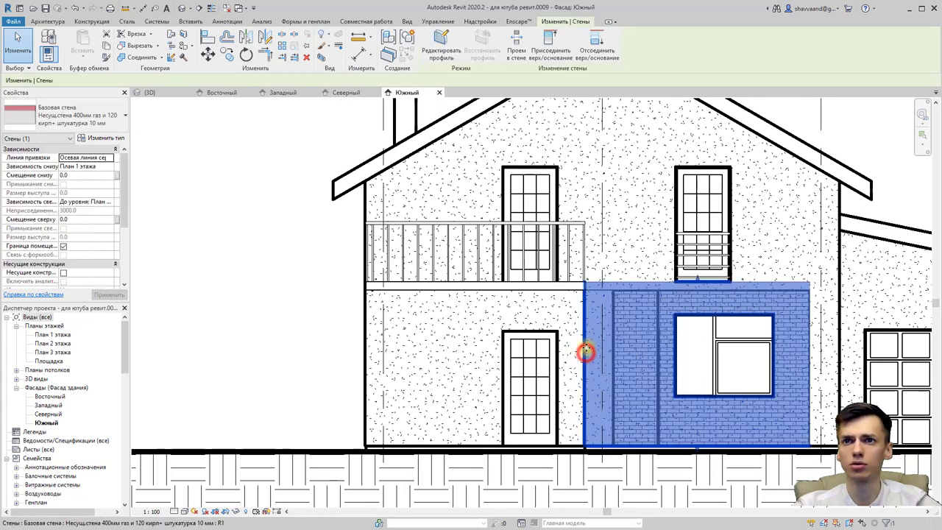
{"action": "left_click", "coordinate": [256, 511]}
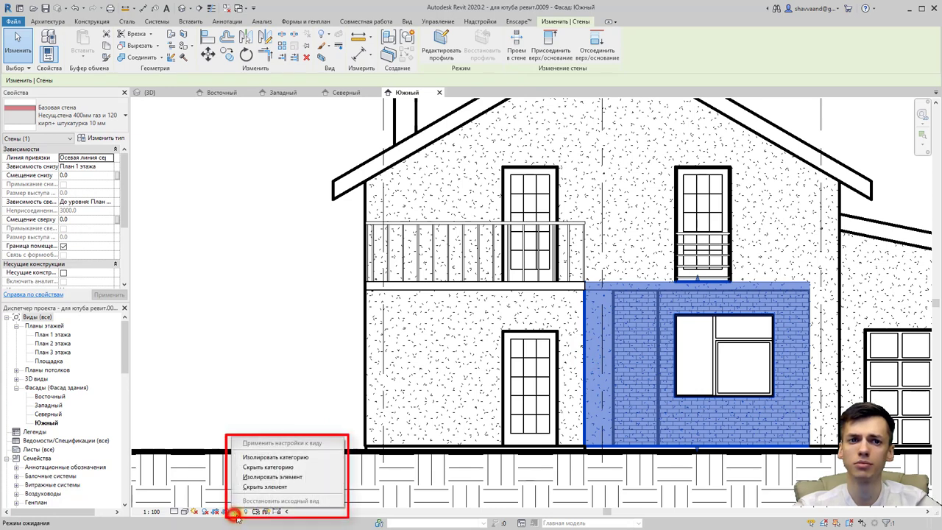
{"action": "left_click", "coordinate": [274, 477]}
{"action": "scroll", "coordinate": [561, 311], "scroll_direction": "up", "scroll_amount": 3}
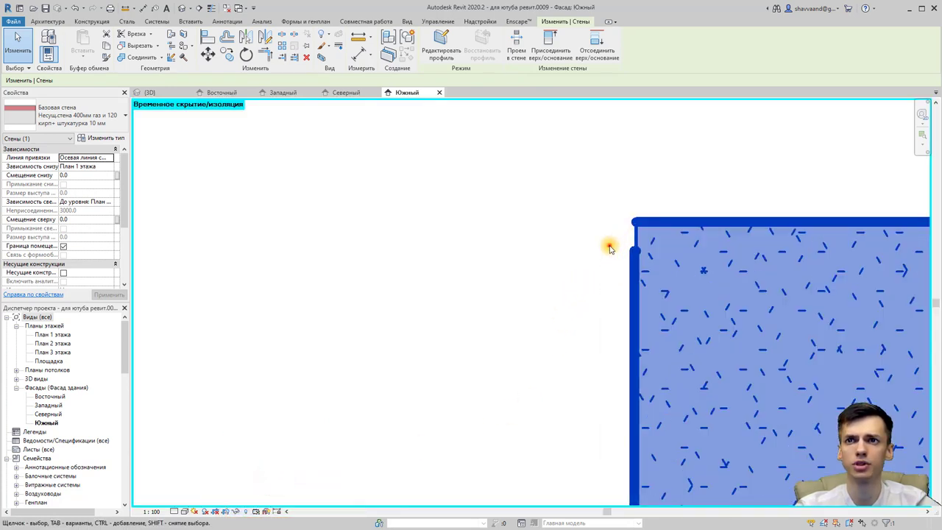
{"action": "left_click", "coordinate": [610, 245]}
{"action": "scroll", "coordinate": [644, 243], "scroll_direction": "up", "scroll_amount": 2}
{"action": "scroll", "coordinate": [610, 263], "scroll_direction": "down", "scroll_amount": 3}
{"action": "scroll", "coordinate": [572, 287], "scroll_direction": "down", "scroll_amount": 2}
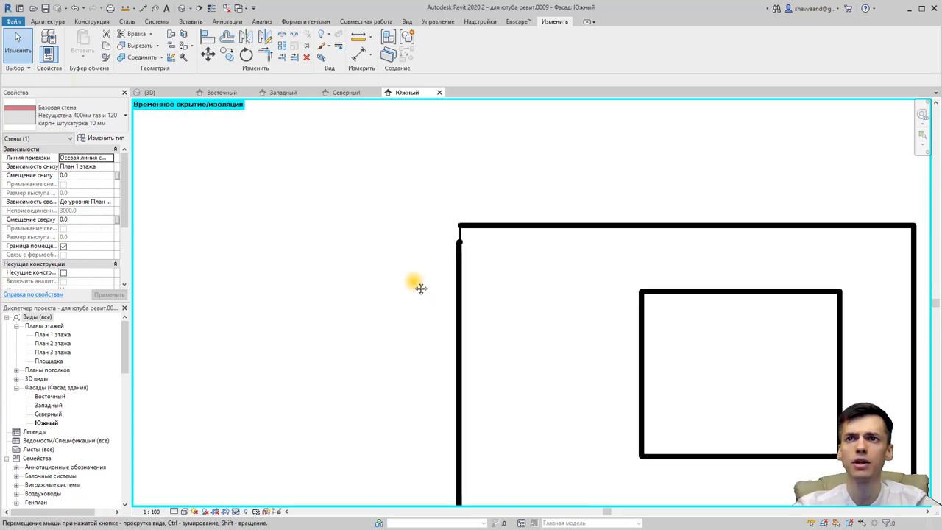
{"action": "scroll", "coordinate": [416, 284], "scroll_direction": "down", "scroll_amount": 2}
Step: Override the isolated wall's projection line weight to 2 in this view
{"action": "left_click", "coordinate": [456, 259]}
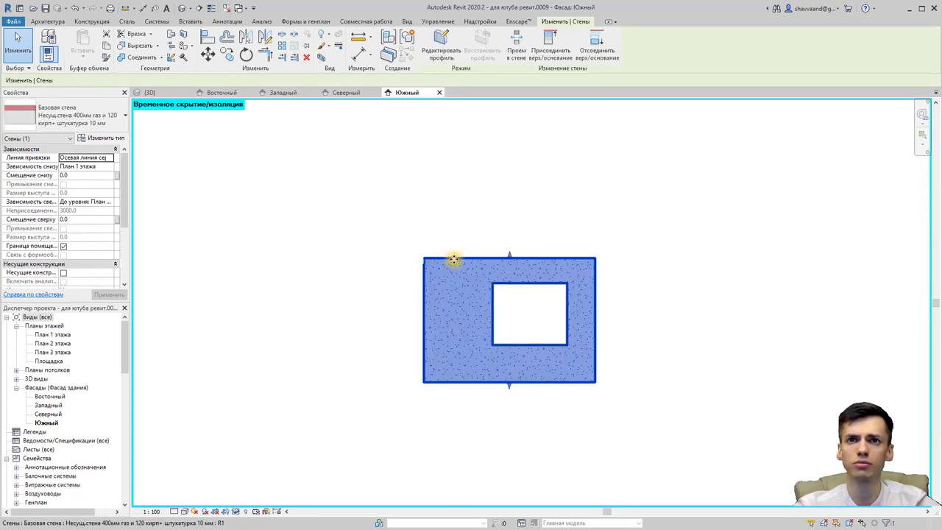
{"action": "right_click", "coordinate": [454, 259]}
{"action": "mouse_move", "coordinate": [515, 344]}
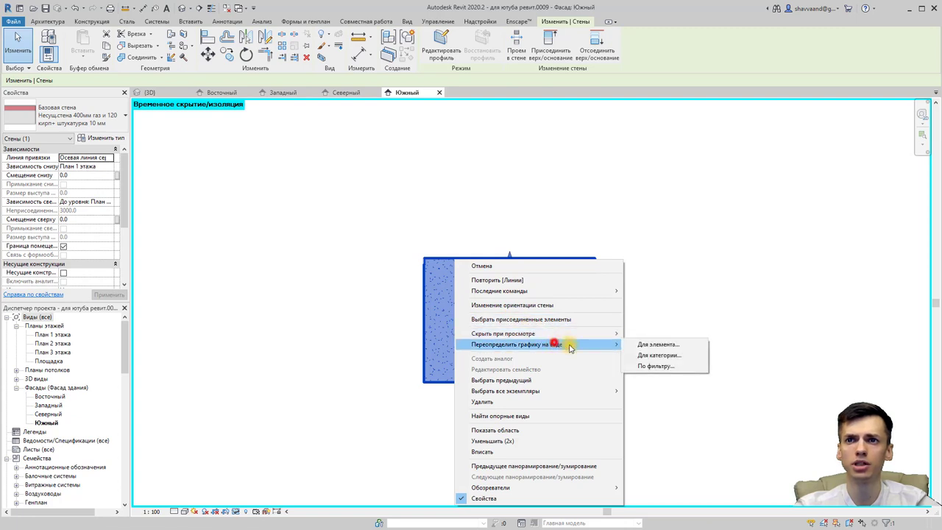
{"action": "left_click", "coordinate": [654, 343]}
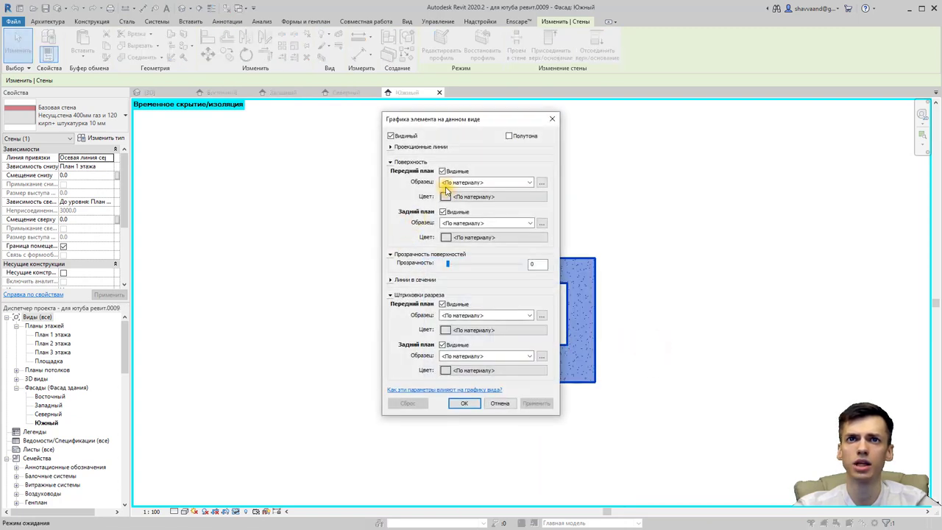
{"action": "left_click", "coordinate": [392, 147]}
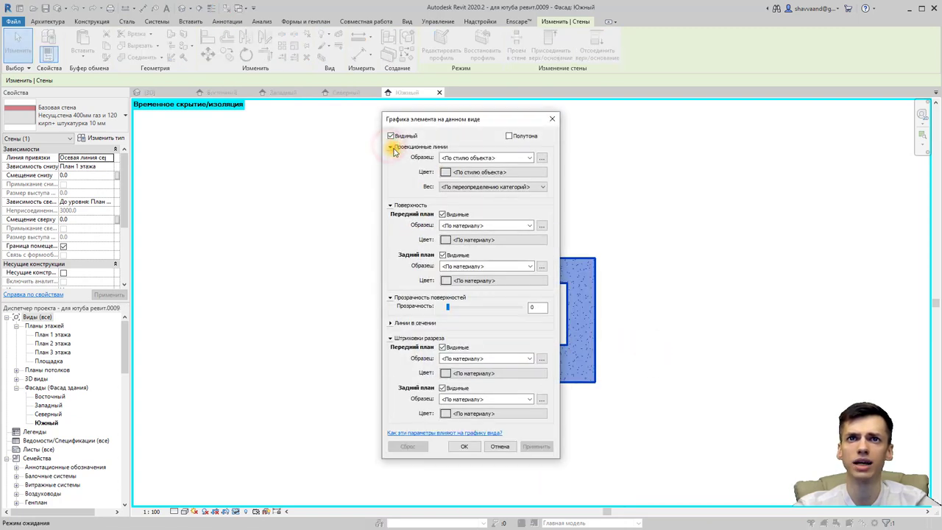
{"action": "left_click", "coordinate": [456, 187]}
{"action": "left_click", "coordinate": [447, 207]}
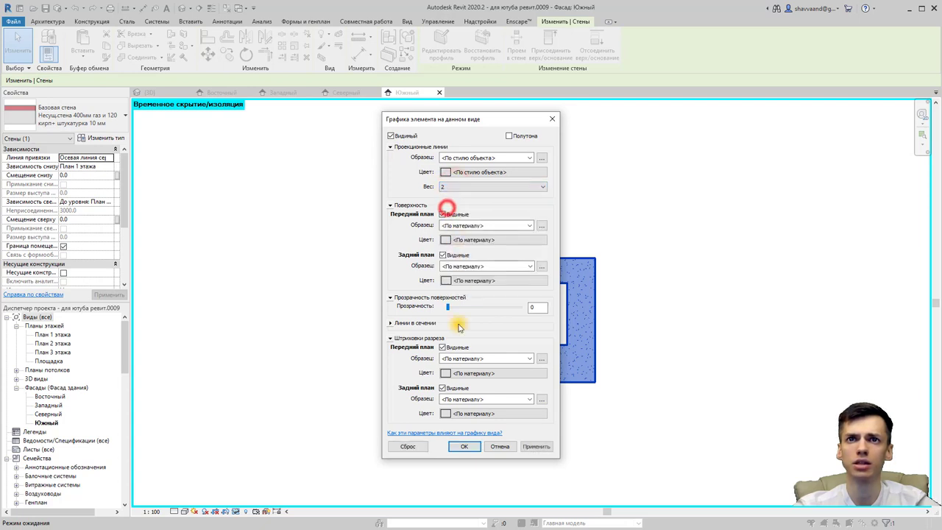
{"action": "left_click", "coordinate": [467, 447]}
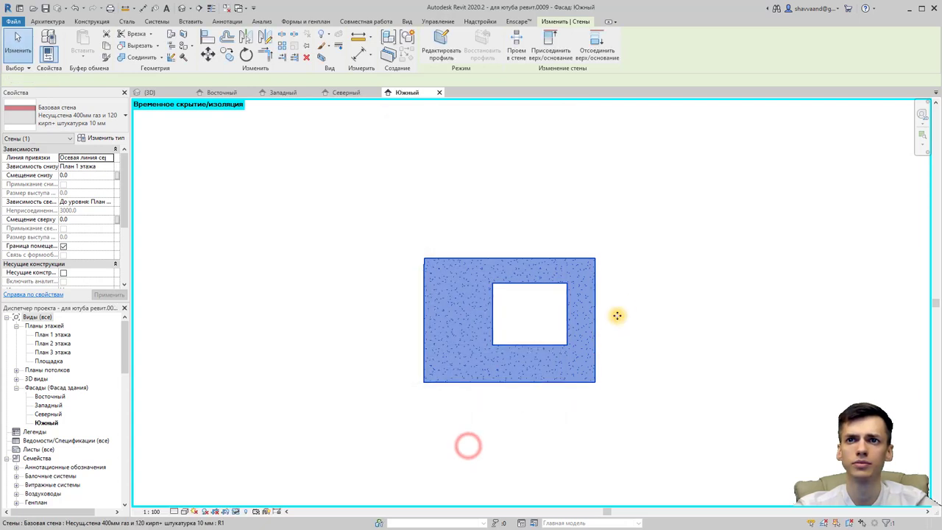
{"action": "left_click", "coordinate": [628, 300]}
{"action": "scroll", "coordinate": [434, 272], "scroll_direction": "up", "scroll_amount": 2}
{"action": "scroll", "coordinate": [412, 280], "scroll_direction": "up", "scroll_amount": 2}
{"action": "scroll", "coordinate": [389, 294], "scroll_direction": "up", "scroll_amount": 1}
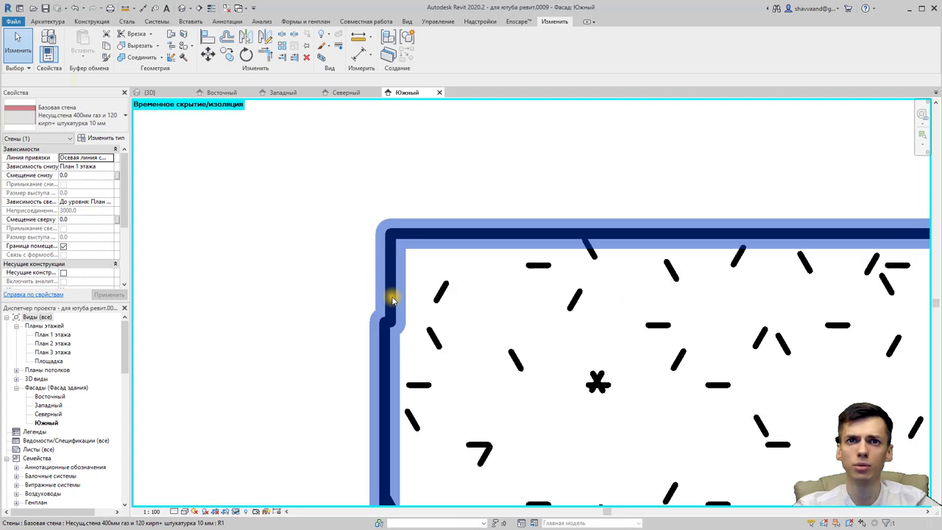
{"action": "scroll", "coordinate": [388, 294], "scroll_direction": "down", "scroll_amount": 3}
{"action": "scroll", "coordinate": [382, 250], "scroll_direction": "down", "scroll_amount": 3}
{"action": "left_click", "coordinate": [339, 44]}
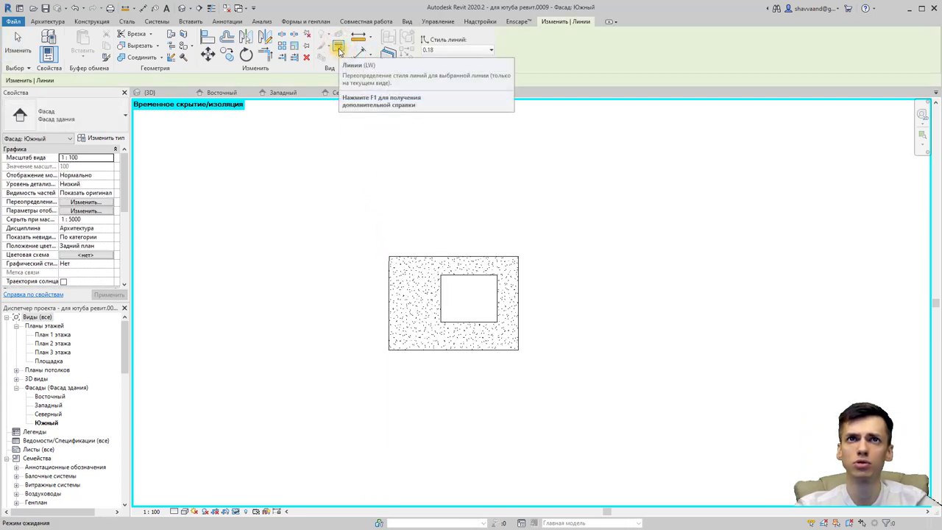
Step: Redraw the four edges of the window opening in the 0.35 line style
{"action": "left_click", "coordinate": [441, 50]}
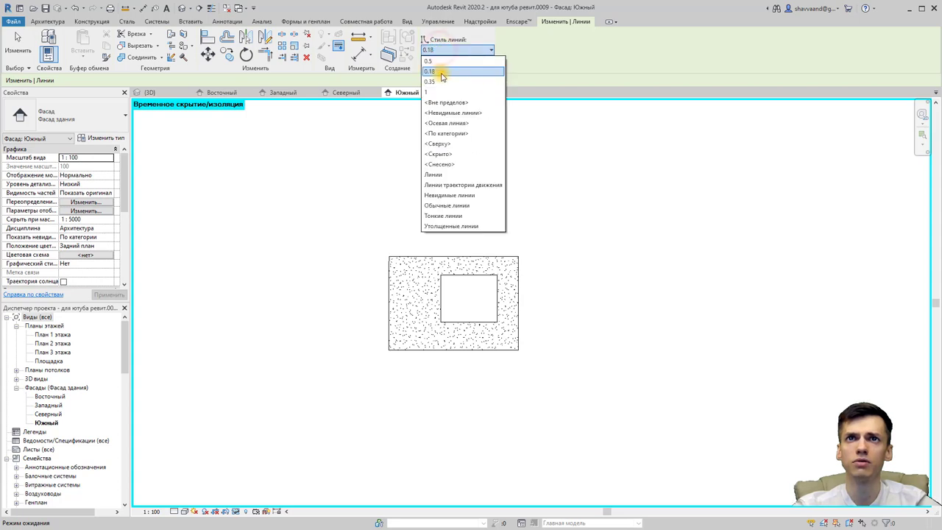
{"action": "left_click", "coordinate": [434, 82]}
{"action": "scroll", "coordinate": [490, 301], "scroll_direction": "up", "scroll_amount": 5}
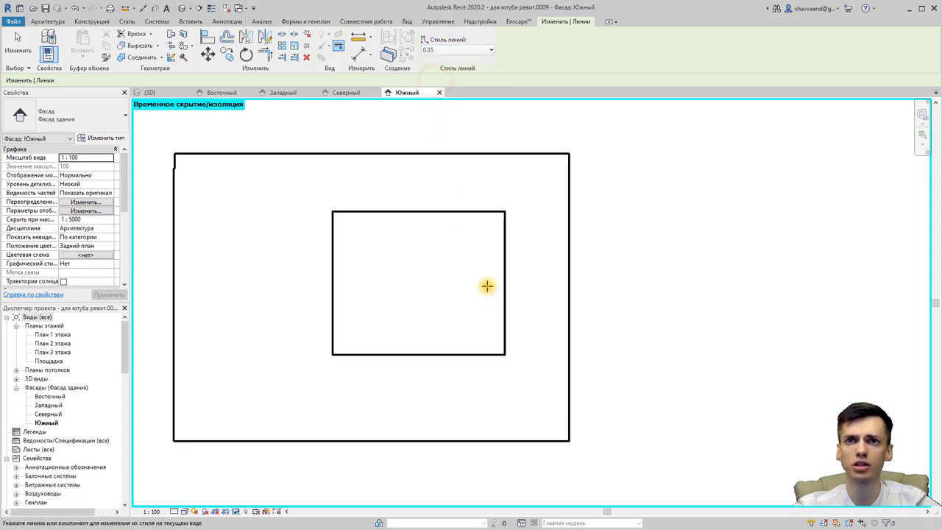
{"action": "left_click", "coordinate": [502, 275]}
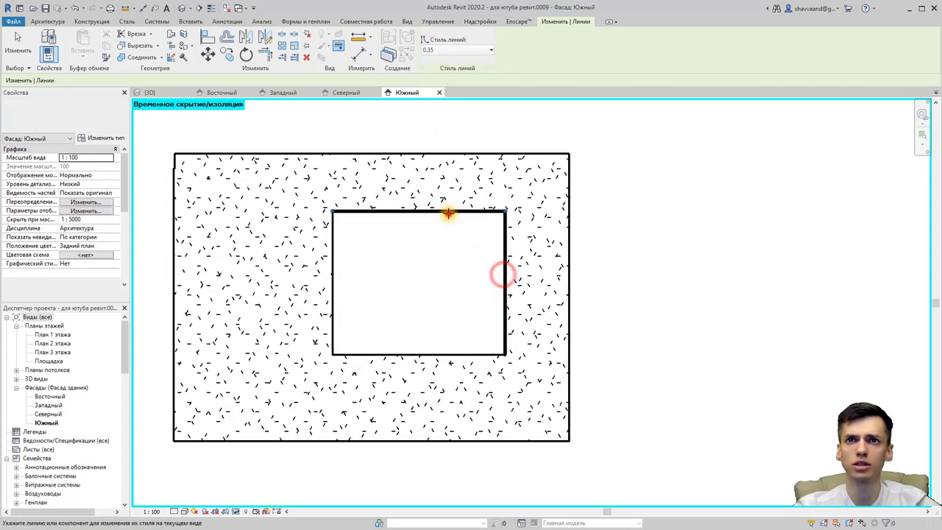
{"action": "left_click", "coordinate": [448, 211]}
{"action": "left_click", "coordinate": [332, 246]}
{"action": "left_click", "coordinate": [381, 355]}
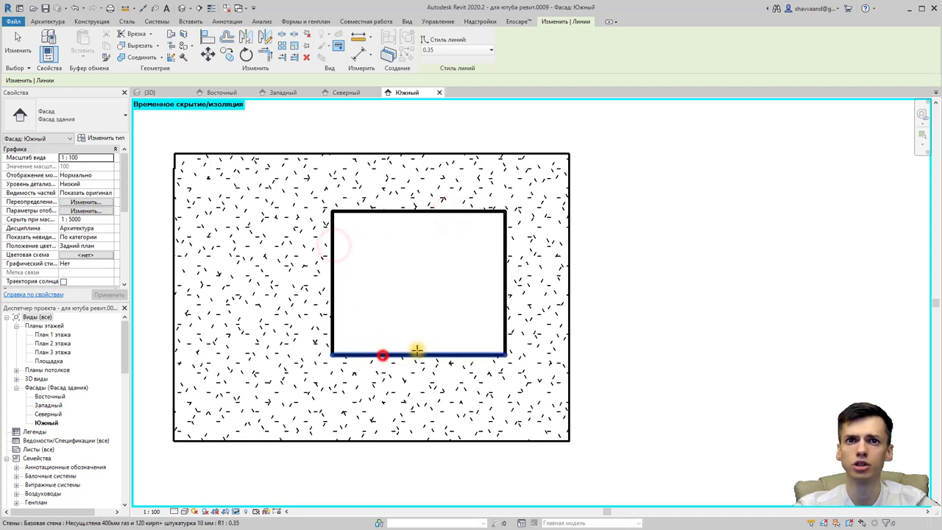
{"action": "key", "text": "Escape"}
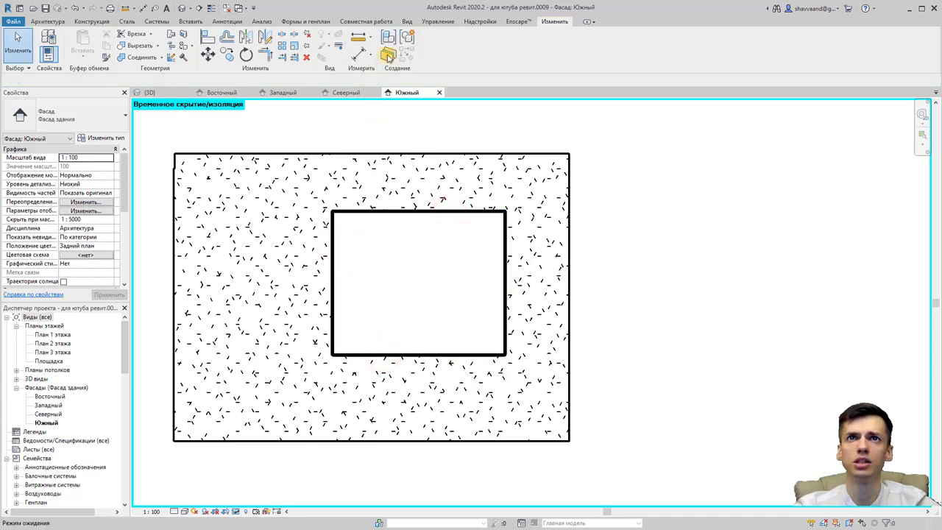
Step: Redraw the wall's right, left, bottom and top outer edges in the 0.5 line style
{"action": "left_click", "coordinate": [339, 46]}
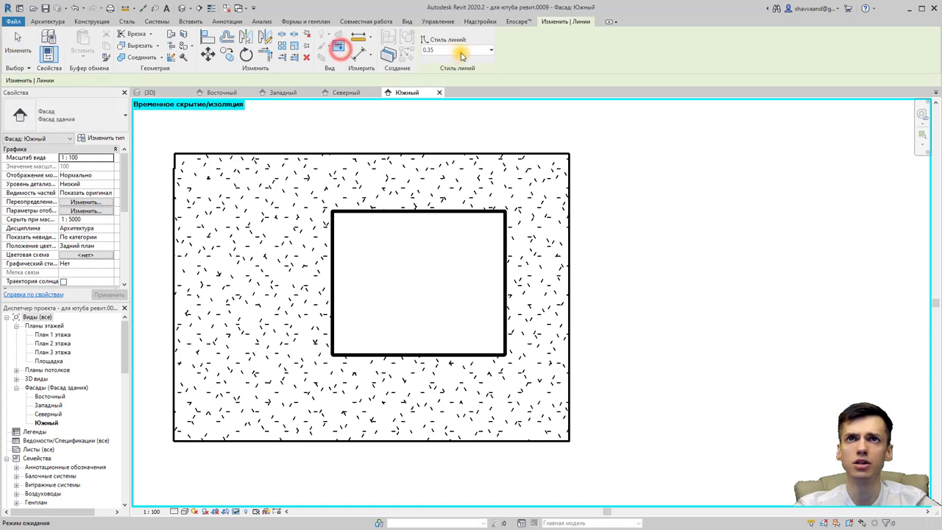
{"action": "left_click", "coordinate": [460, 51]}
{"action": "left_click", "coordinate": [441, 61]}
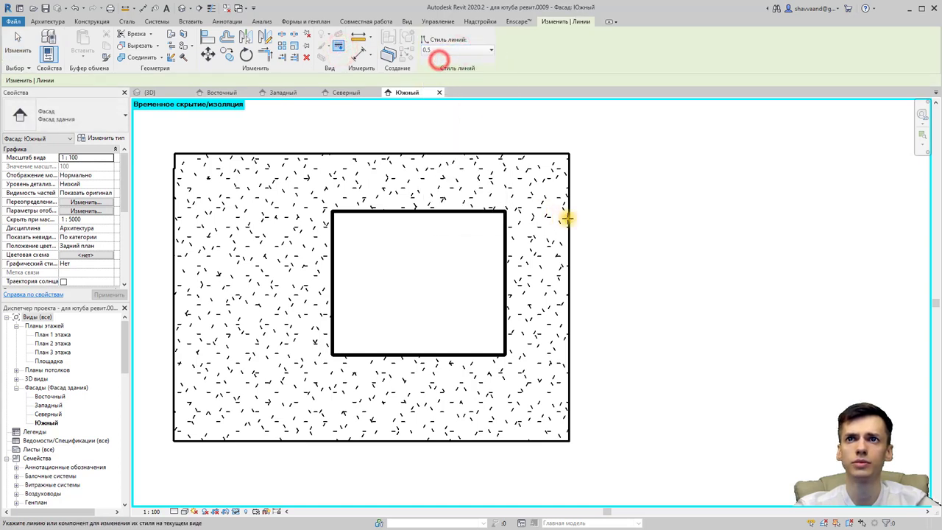
{"action": "left_click", "coordinate": [571, 218]}
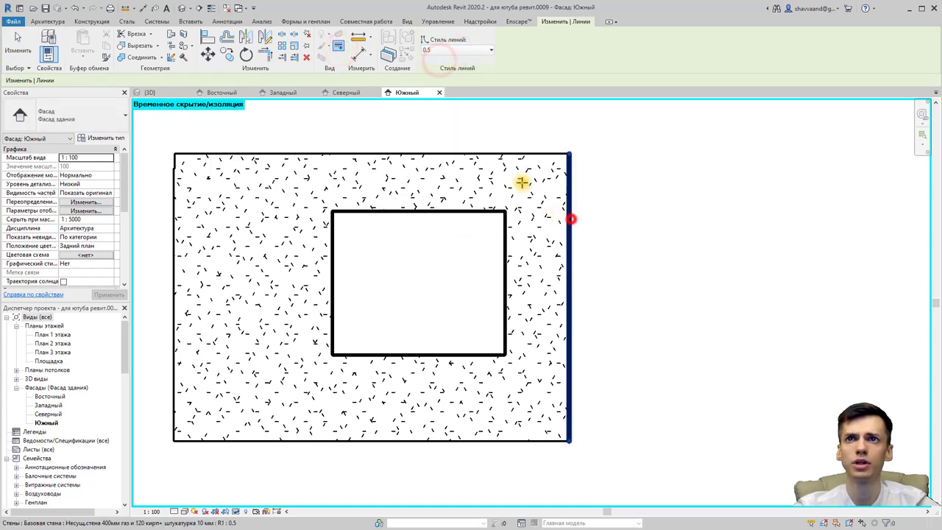
{"action": "left_click", "coordinate": [174, 216]}
{"action": "left_click", "coordinate": [251, 443]}
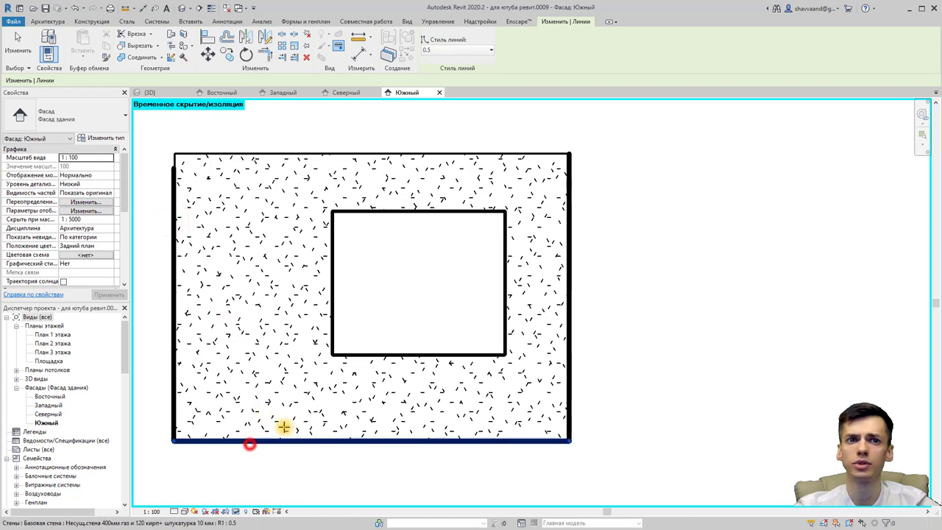
{"action": "middle_click_drag", "start_coordinate": [244, 219], "coordinate": [263, 292]}
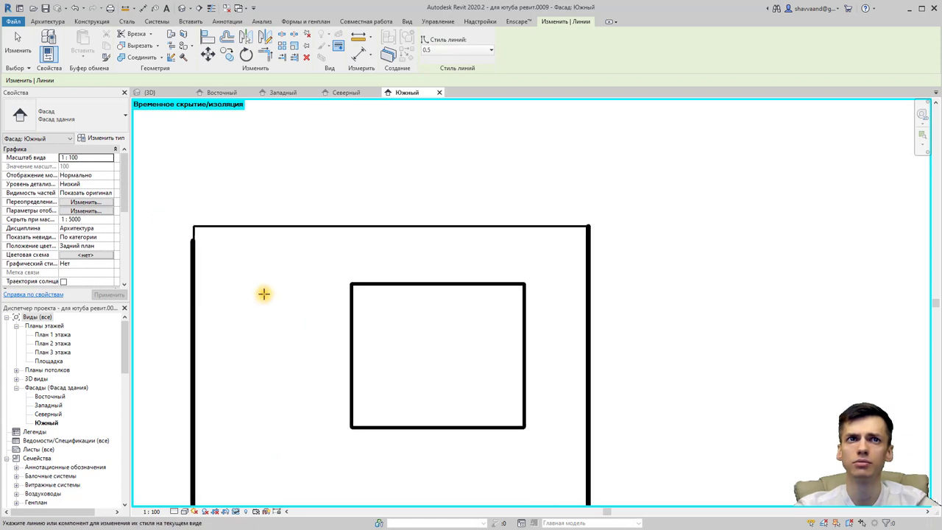
{"action": "left_click", "coordinate": [213, 226]}
{"action": "left_click", "coordinate": [276, 226]}
{"action": "left_click", "coordinate": [391, 227]}
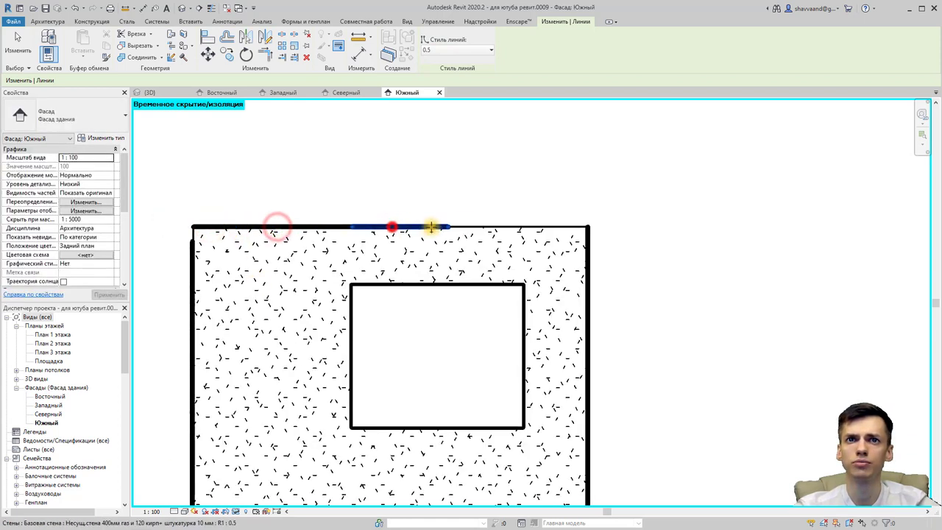
{"action": "left_click", "coordinate": [466, 226]}
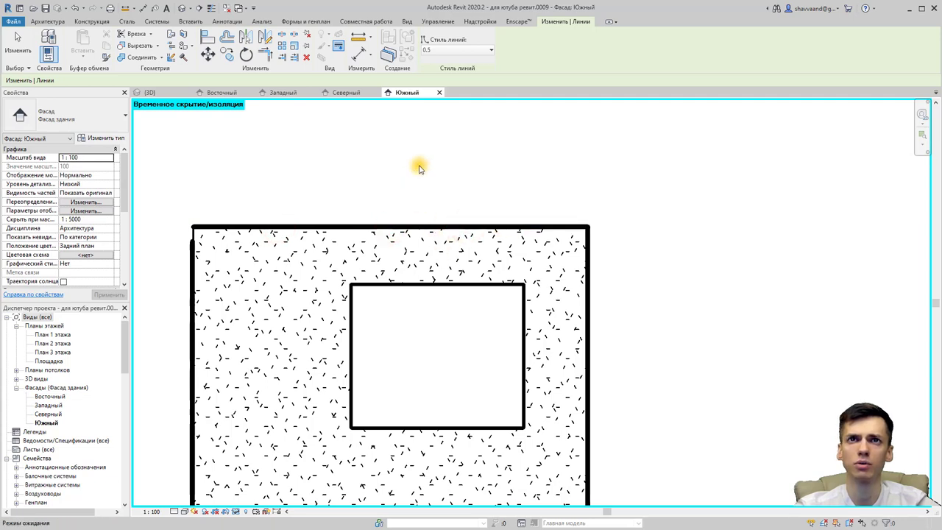
{"action": "key", "text": "Escape"}
{"action": "left_click", "coordinate": [235, 510]}
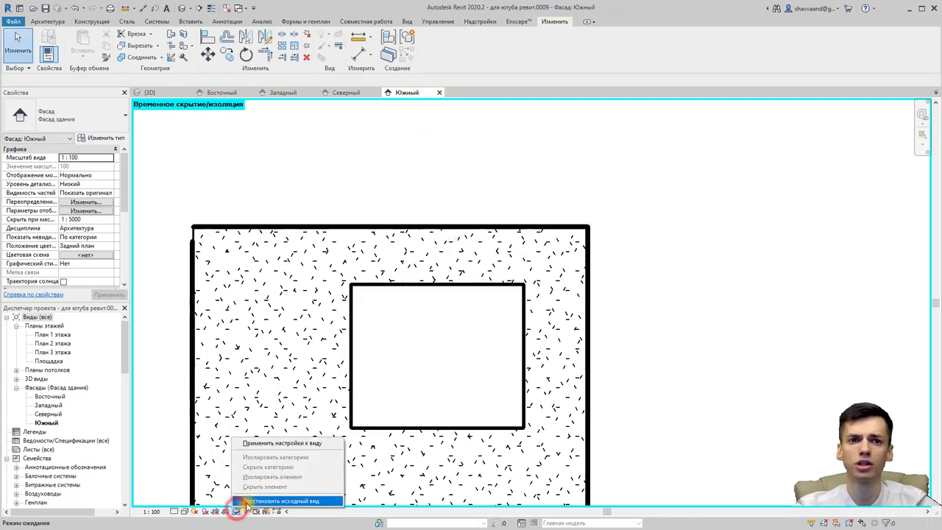
Step: Reset the temporary hide/isolate so the whole house reappears in the south elevation
{"action": "left_click", "coordinate": [249, 501]}
{"action": "scroll", "coordinate": [368, 337], "scroll_direction": "down", "scroll_amount": 2}
{"action": "middle_click_drag", "start_coordinate": [389, 336], "coordinate": [446, 313]}
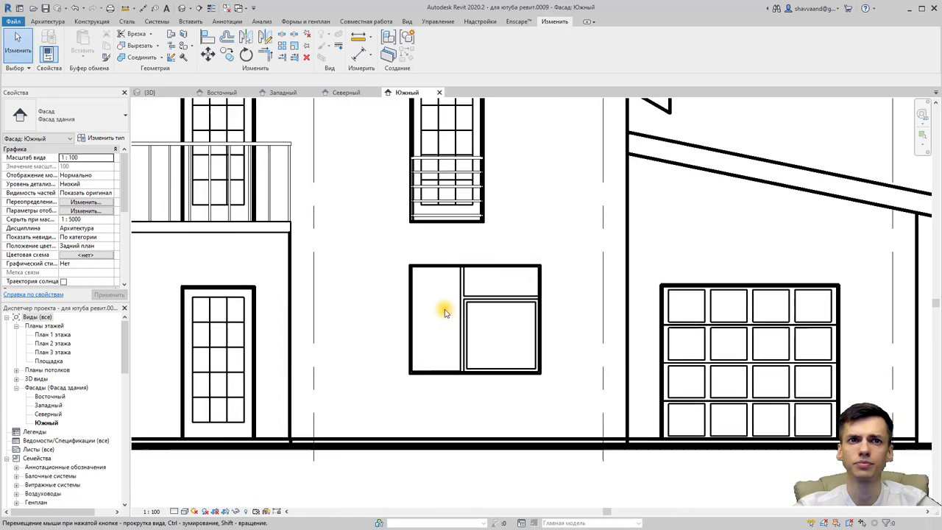
{"action": "middle_click_drag", "start_coordinate": [394, 336], "coordinate": [486, 324]}
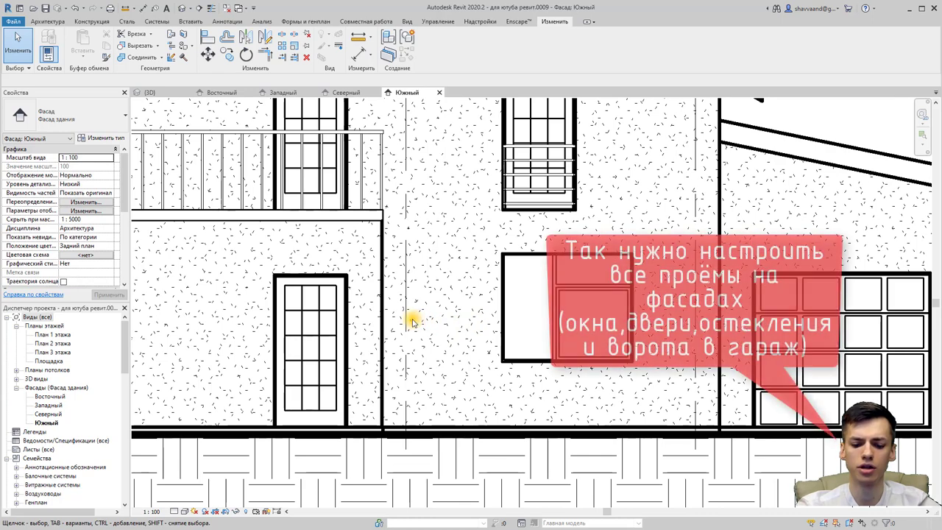
Step: Zoom and pan to frame the full south facade with grids 1–4
{"action": "scroll", "coordinate": [405, 321], "scroll_direction": "down", "scroll_amount": 1}
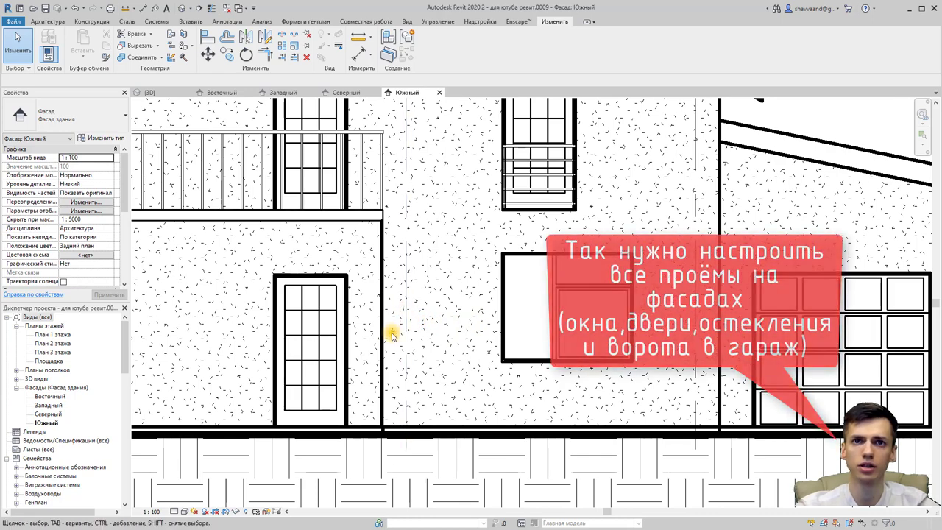
{"action": "scroll", "coordinate": [393, 332], "scroll_direction": "down", "scroll_amount": 2}
{"action": "scroll", "coordinate": [342, 267], "scroll_direction": "up", "scroll_amount": 2}
{"action": "scroll", "coordinate": [271, 175], "scroll_direction": "up", "scroll_amount": 1}
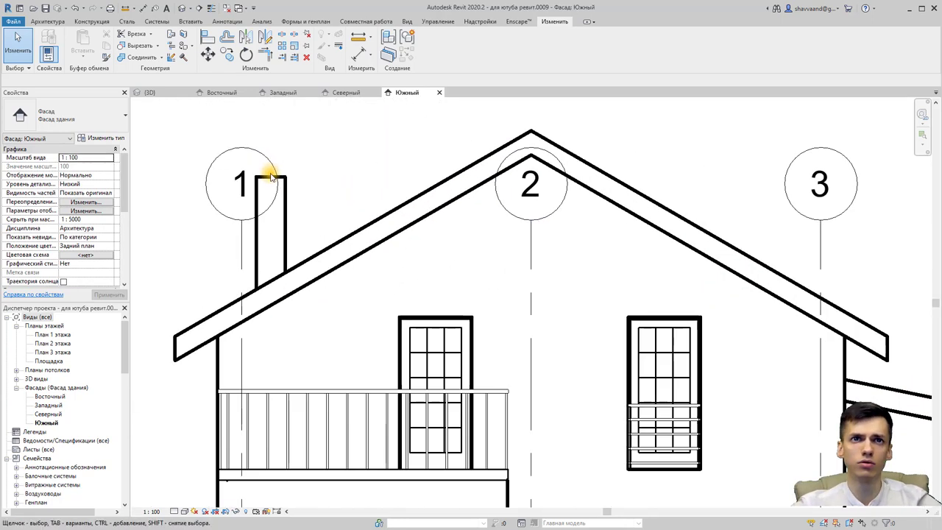
{"action": "scroll", "coordinate": [270, 178], "scroll_direction": "up", "scroll_amount": 1}
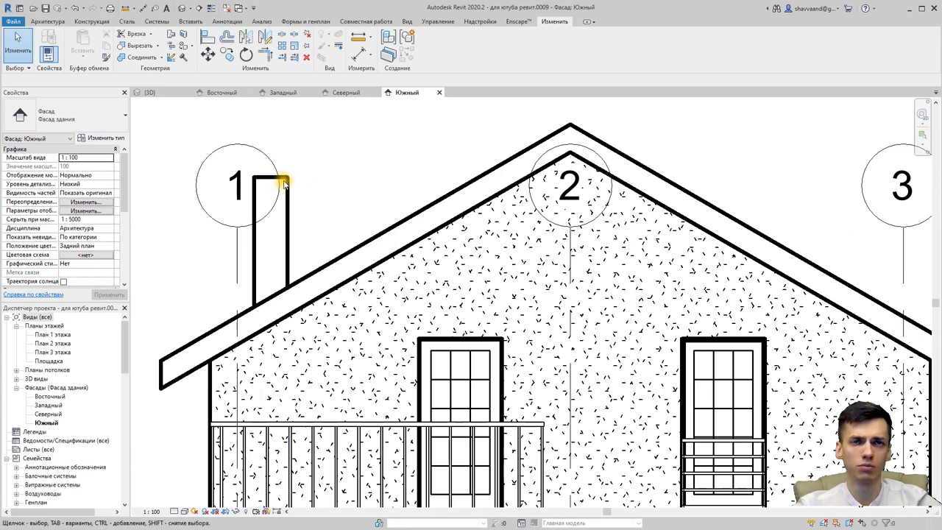
{"action": "scroll", "coordinate": [287, 184], "scroll_direction": "down", "scroll_amount": 2}
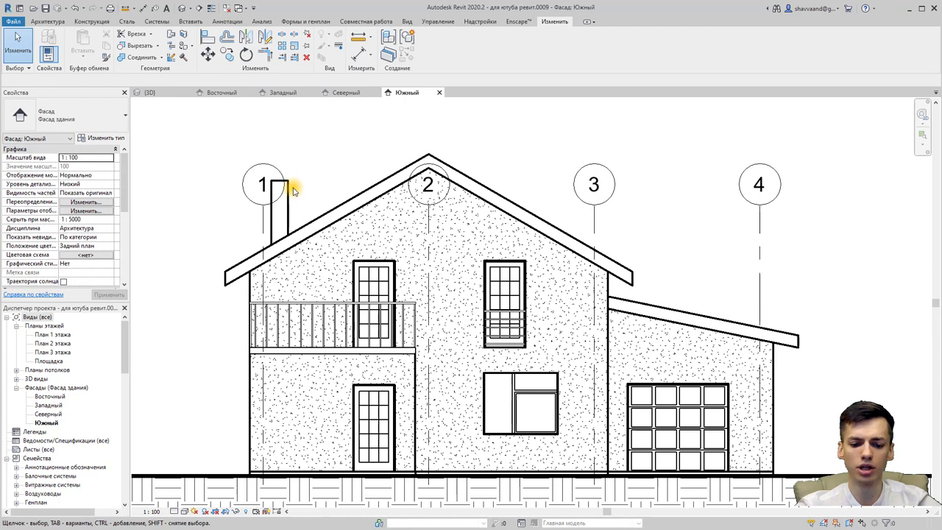
{"action": "scroll", "coordinate": [440, 311], "scroll_direction": "up", "scroll_amount": 2}
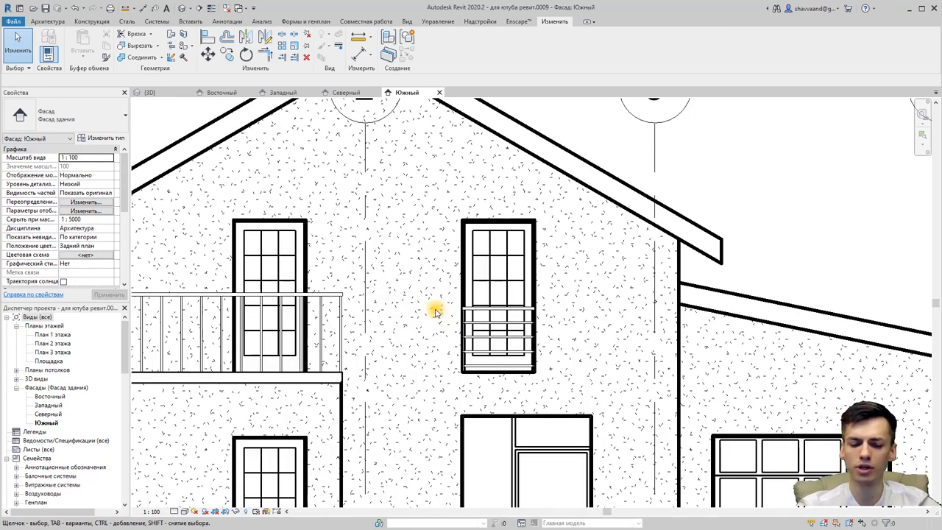
{"action": "scroll", "coordinate": [424, 305], "scroll_direction": "down", "scroll_amount": 2}
{"action": "middle_click_drag", "start_coordinate": [429, 309], "coordinate": [427, 267]}
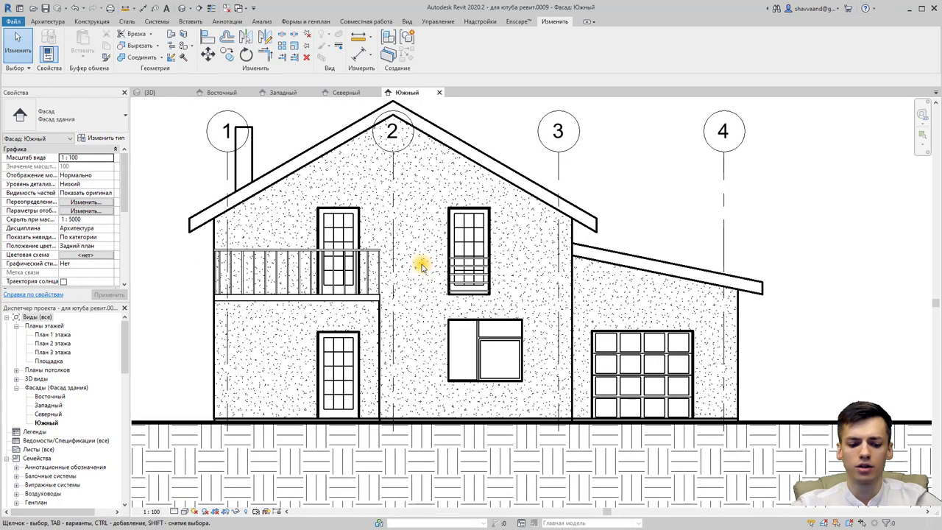
{"action": "scroll", "coordinate": [430, 287], "scroll_direction": "down", "scroll_amount": 1}
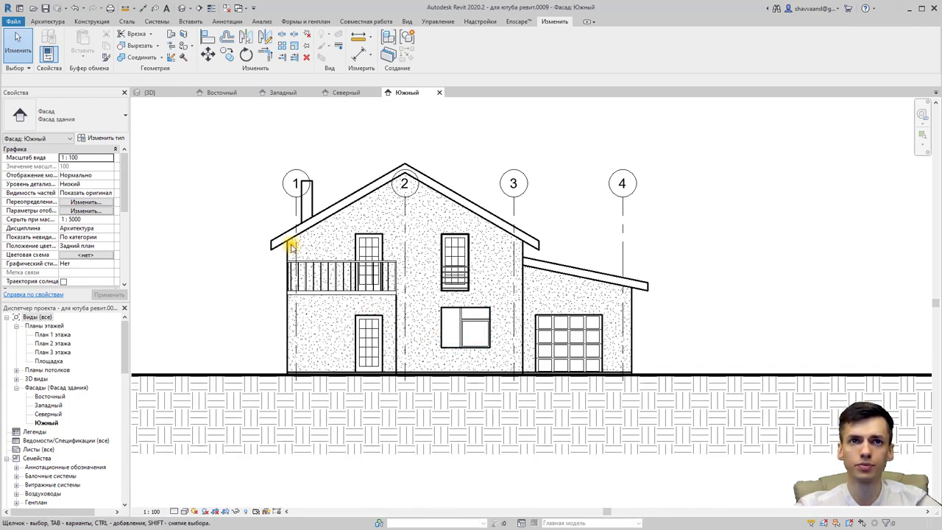
{"action": "left_click", "coordinate": [406, 22]}
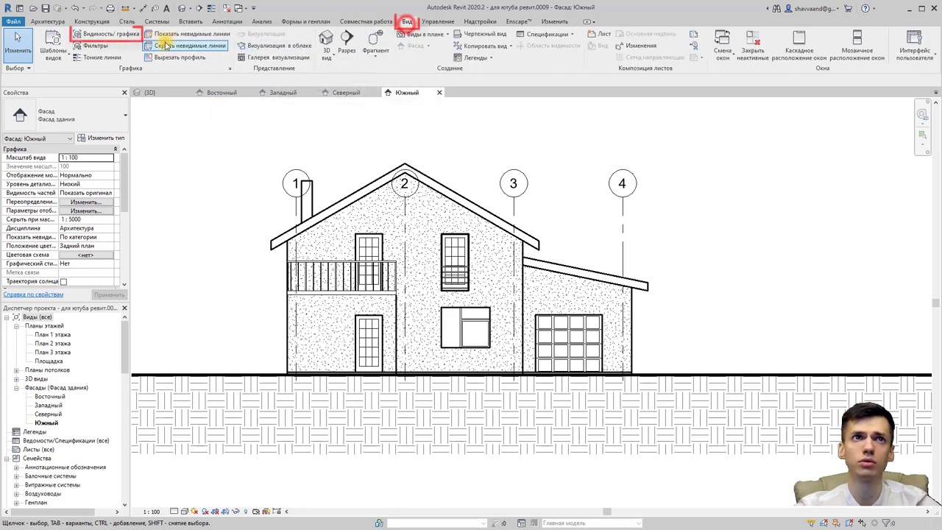
Step: Open Visibility/Graphics and find the Топография row, leaving its projection lines unchanged
{"action": "left_click", "coordinate": [114, 38]}
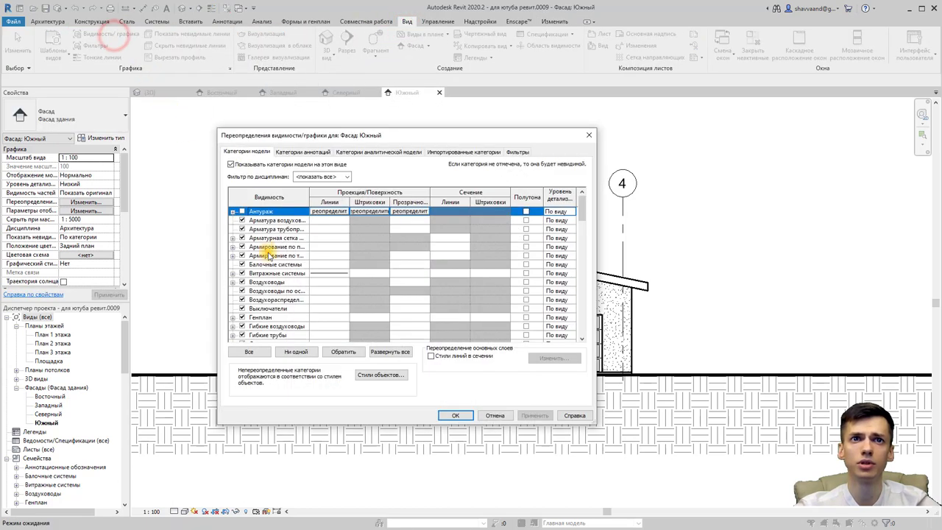
{"action": "scroll", "coordinate": [272, 277], "scroll_direction": "down", "scroll_amount": 2}
{"action": "scroll", "coordinate": [272, 278], "scroll_direction": "down", "scroll_amount": 3}
{"action": "scroll", "coordinate": [272, 278], "scroll_direction": "down", "scroll_amount": 5}
{"action": "scroll", "coordinate": [273, 279], "scroll_direction": "down", "scroll_amount": 5}
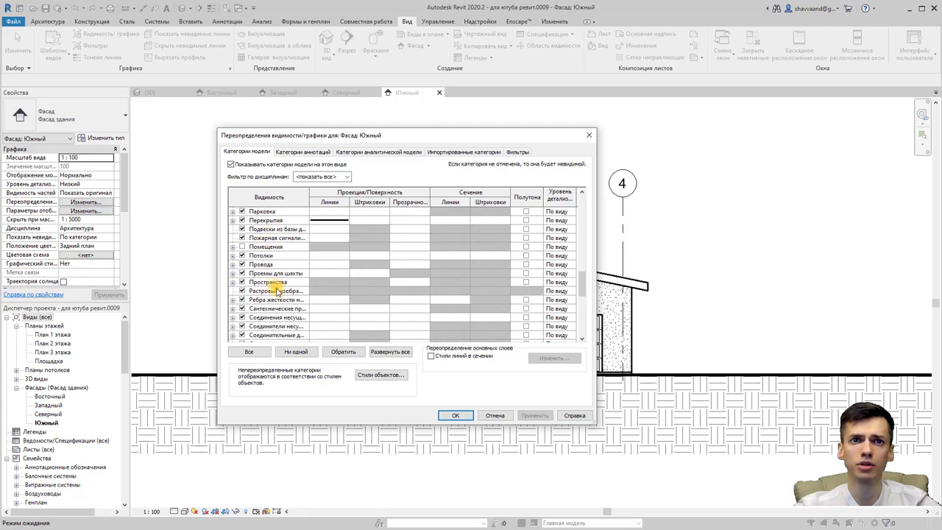
{"action": "scroll", "coordinate": [278, 283], "scroll_direction": "down", "scroll_amount": 5}
{"action": "scroll", "coordinate": [283, 290], "scroll_direction": "down", "scroll_amount": 1}
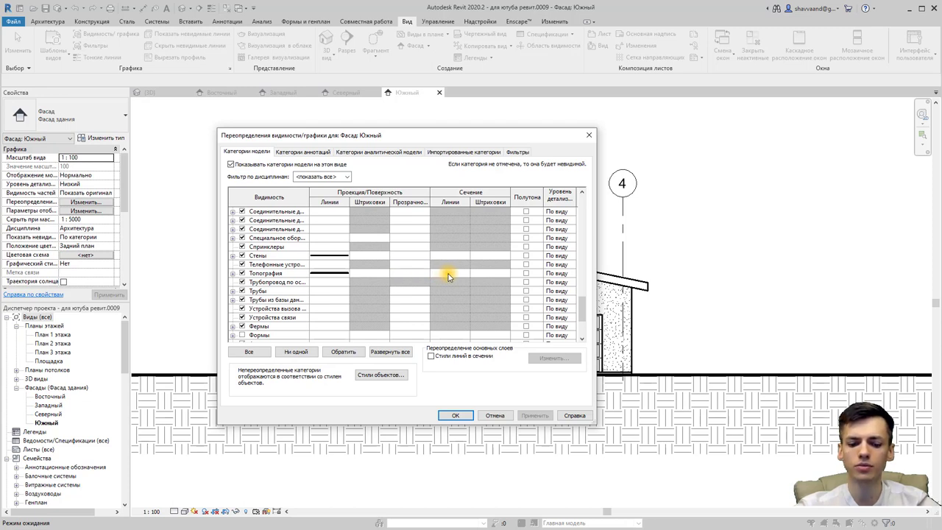
{"action": "left_click", "coordinate": [449, 275]}
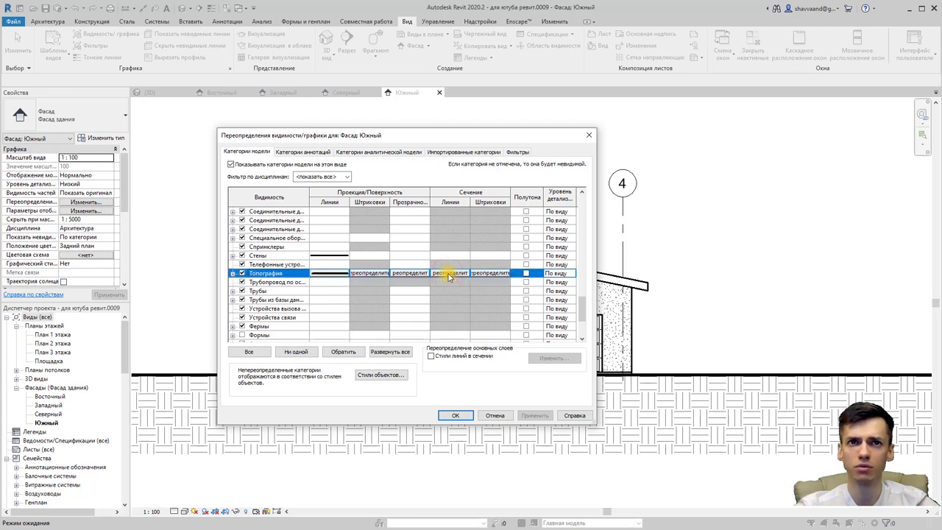
{"action": "left_click", "coordinate": [328, 274]}
{"action": "left_click", "coordinate": [334, 262]}
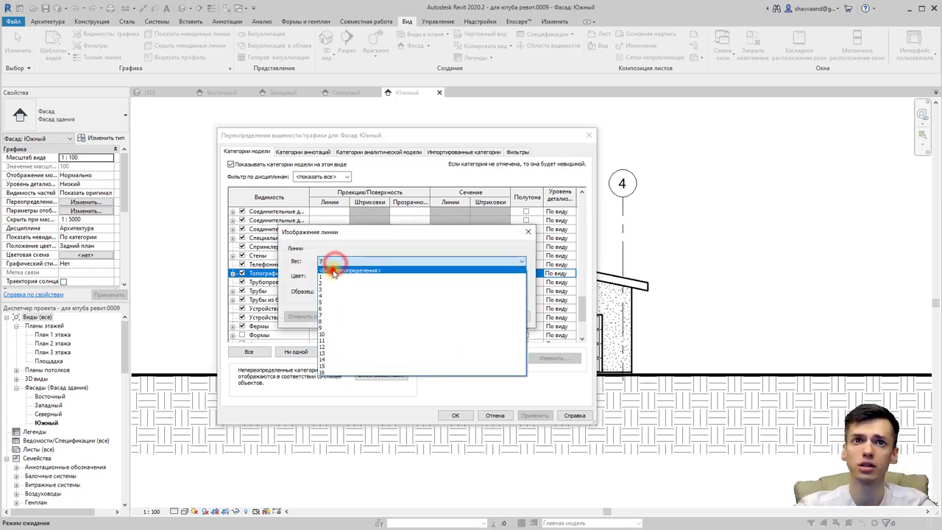
{"action": "left_click", "coordinate": [335, 270]}
{"action": "left_click", "coordinate": [468, 316]}
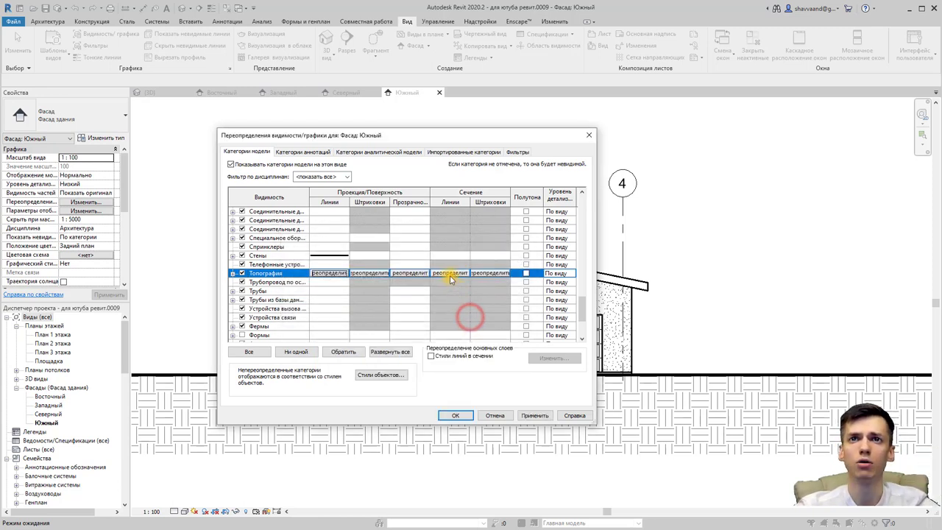
Step: Override the Топография line weight to 5
{"action": "left_click", "coordinate": [449, 275]}
{"action": "left_click", "coordinate": [380, 262]}
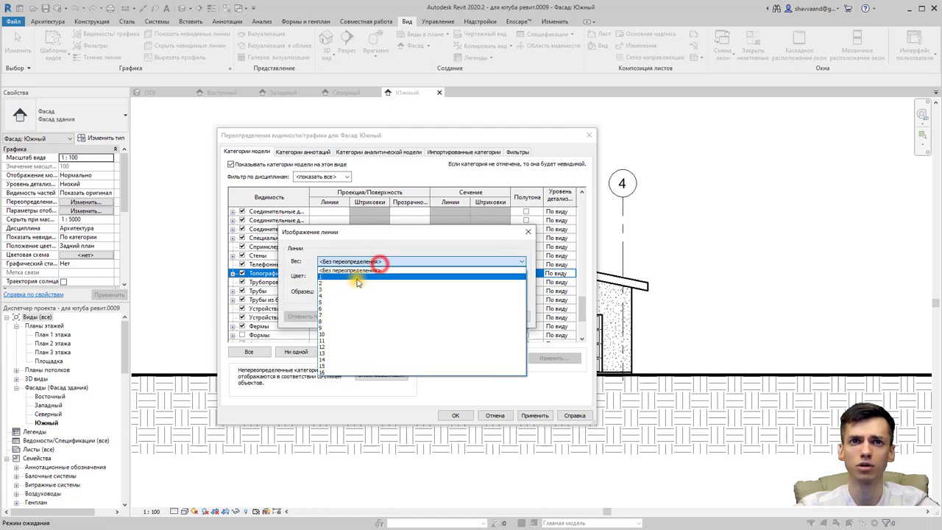
{"action": "left_click", "coordinate": [329, 300]}
{"action": "left_click", "coordinate": [466, 316]}
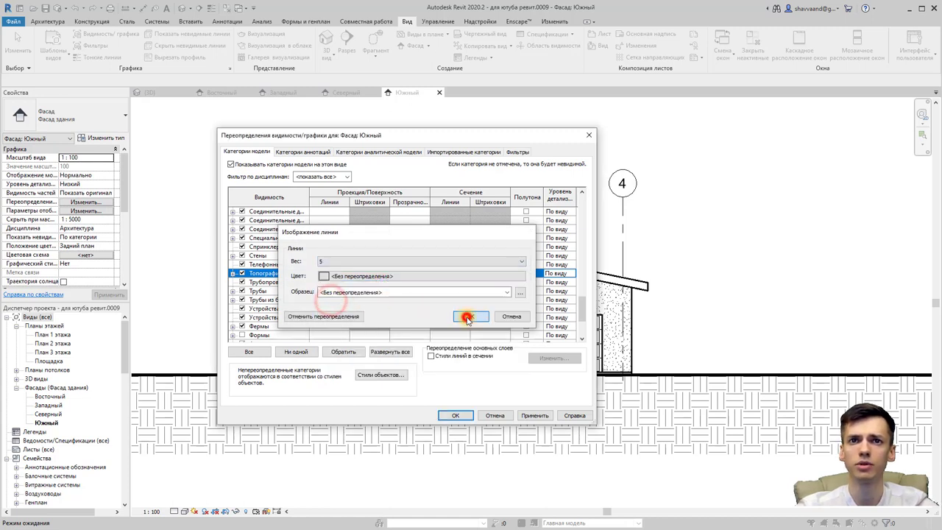
Step: Hide both foreground and background fill patterns for Топография
{"action": "left_click", "coordinate": [480, 273]}
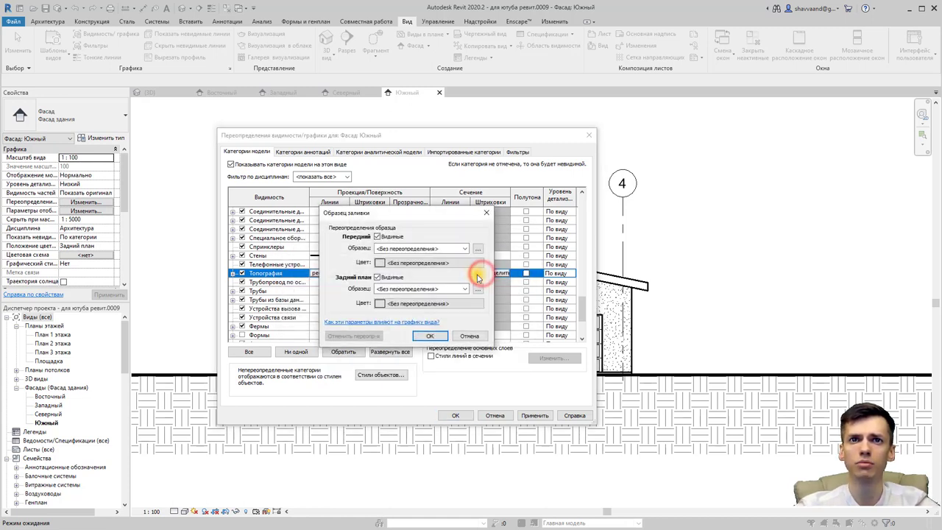
{"action": "left_click", "coordinate": [376, 237]}
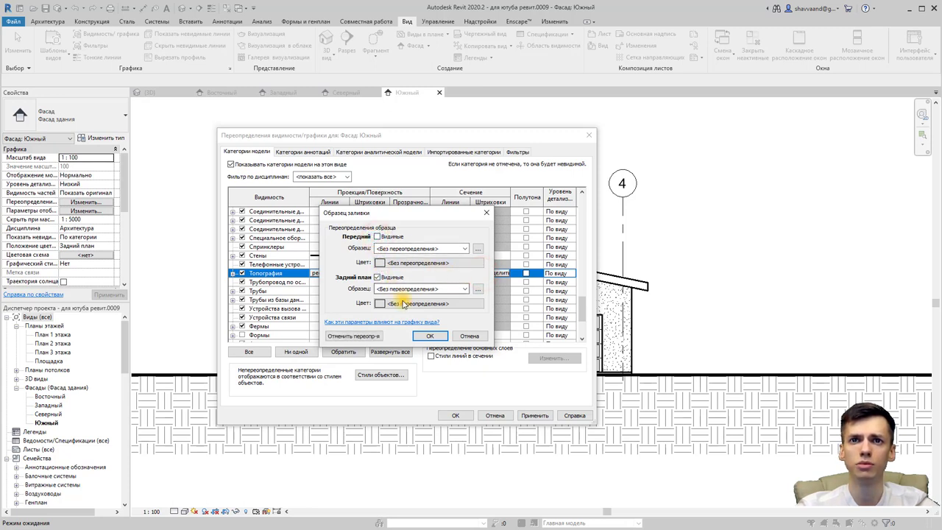
{"action": "left_click", "coordinate": [376, 277]}
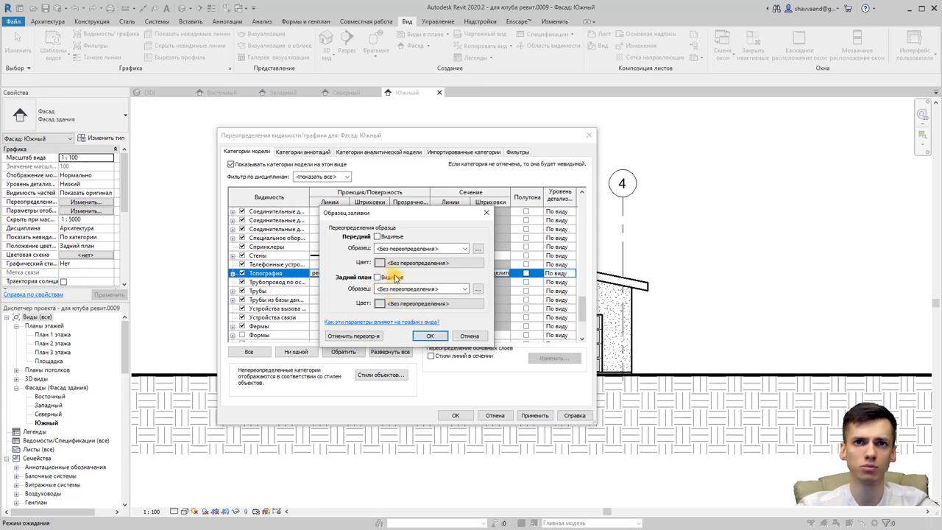
{"action": "left_click", "coordinate": [429, 337]}
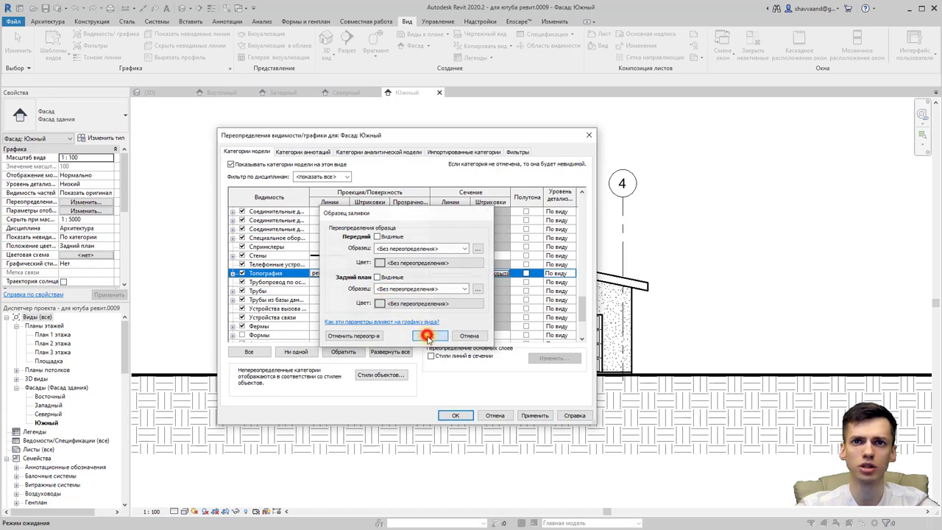
Step: Apply the visibility overrides and re-centre the house in the elevation
{"action": "left_click", "coordinate": [457, 414]}
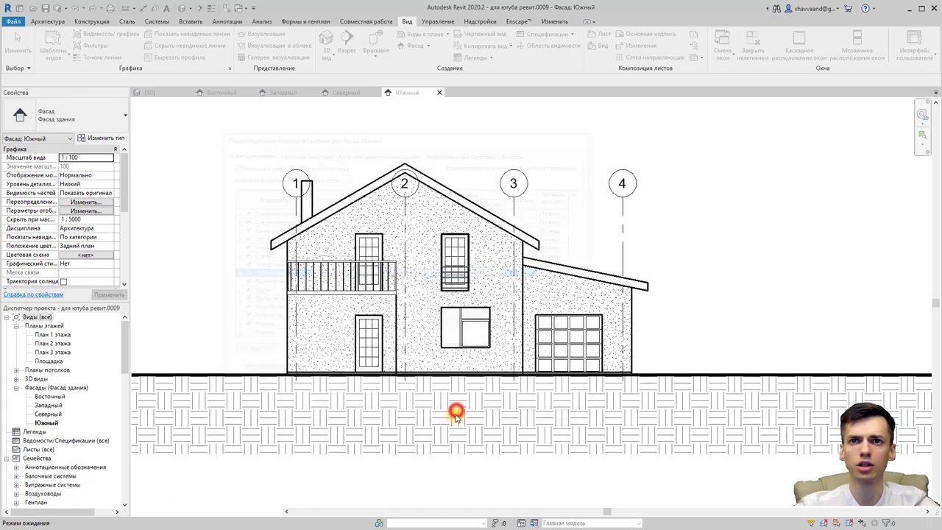
{"action": "middle_click_drag", "start_coordinate": [410, 359], "coordinate": [434, 290]}
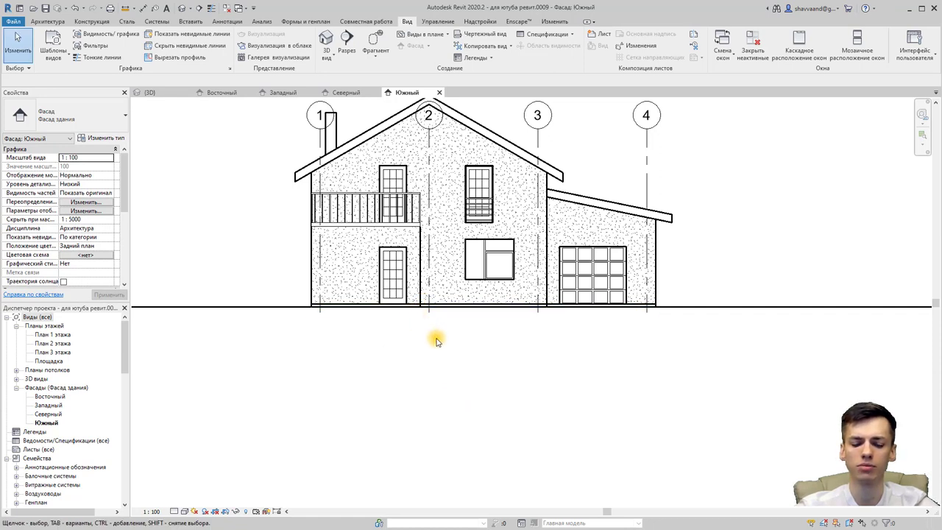
{"action": "scroll", "coordinate": [442, 354], "scroll_direction": "down", "scroll_amount": 3}
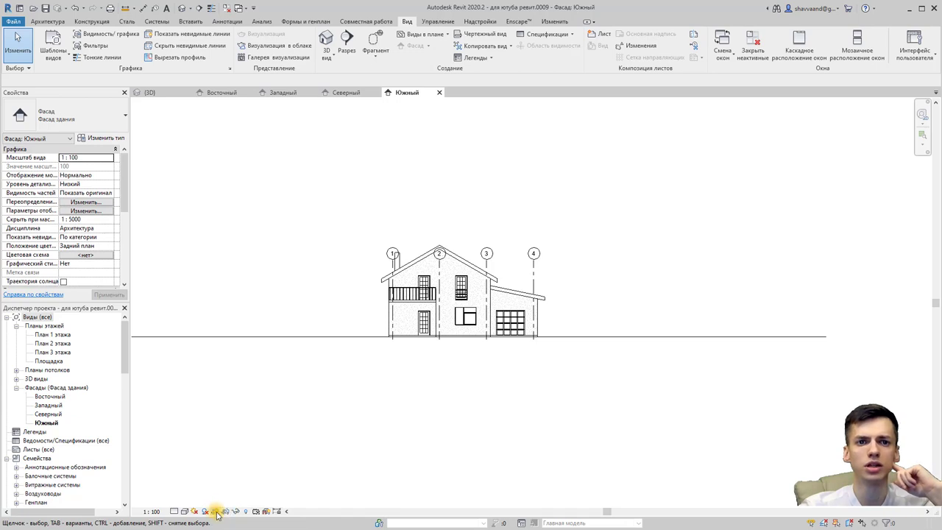
Step: Show the crop region and pull its left and right edges in to the house
{"action": "left_click", "coordinate": [225, 511]}
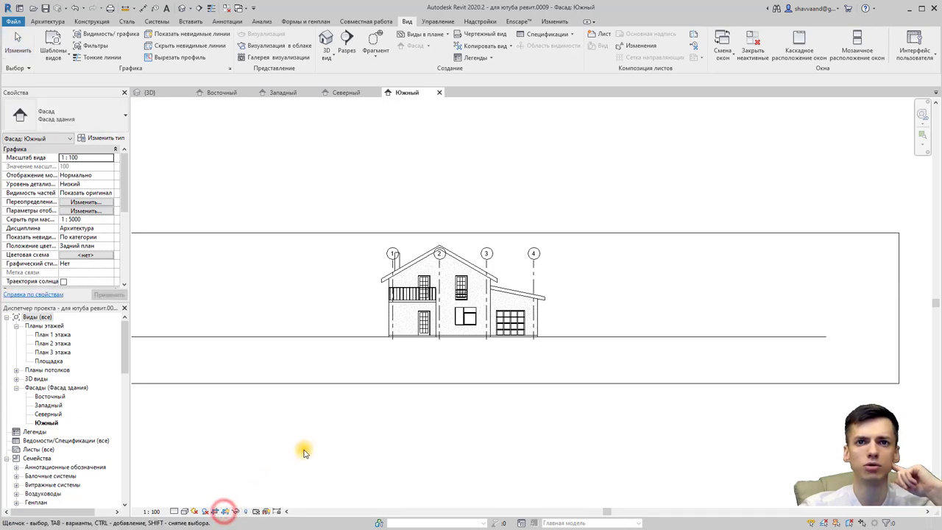
{"action": "scroll", "coordinate": [324, 444], "scroll_direction": "down", "scroll_amount": 2}
{"action": "left_click", "coordinate": [642, 369]}
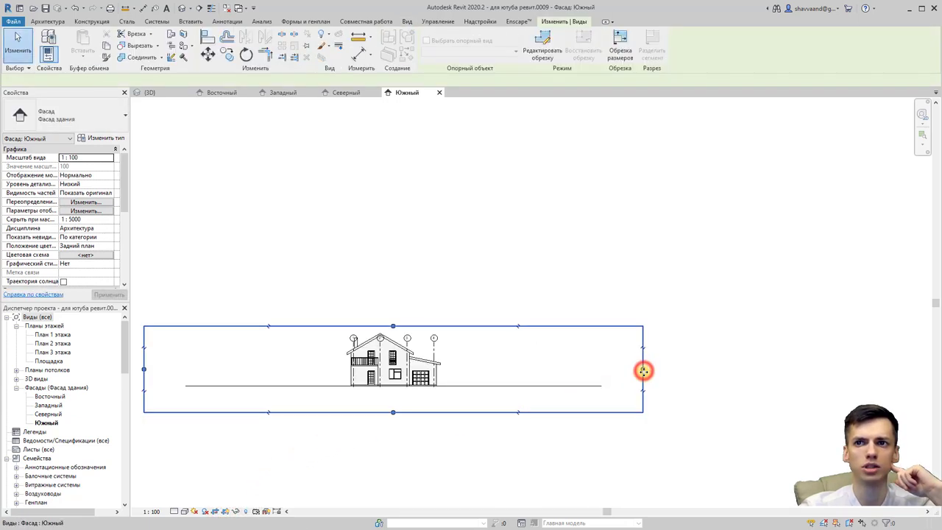
{"action": "left_click", "coordinate": [643, 369]}
{"action": "left_click", "coordinate": [457, 368]}
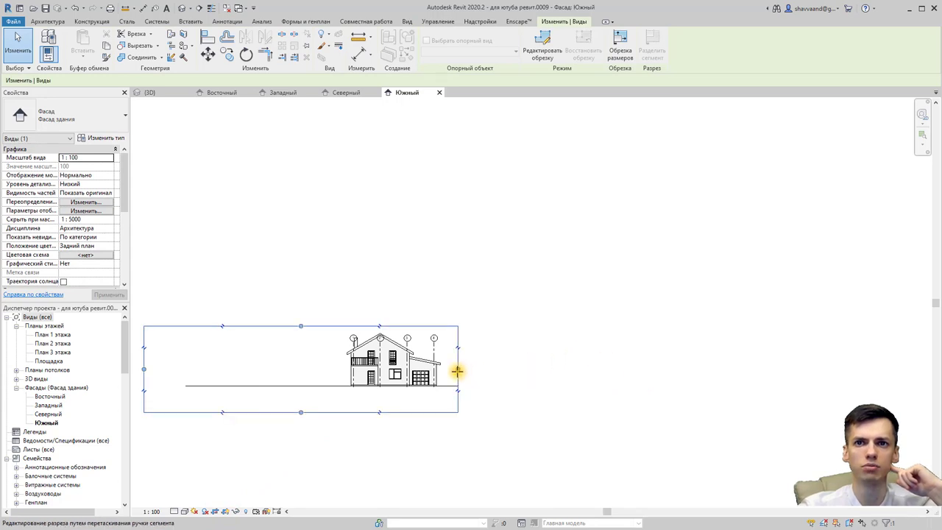
{"action": "left_click", "coordinate": [143, 372]}
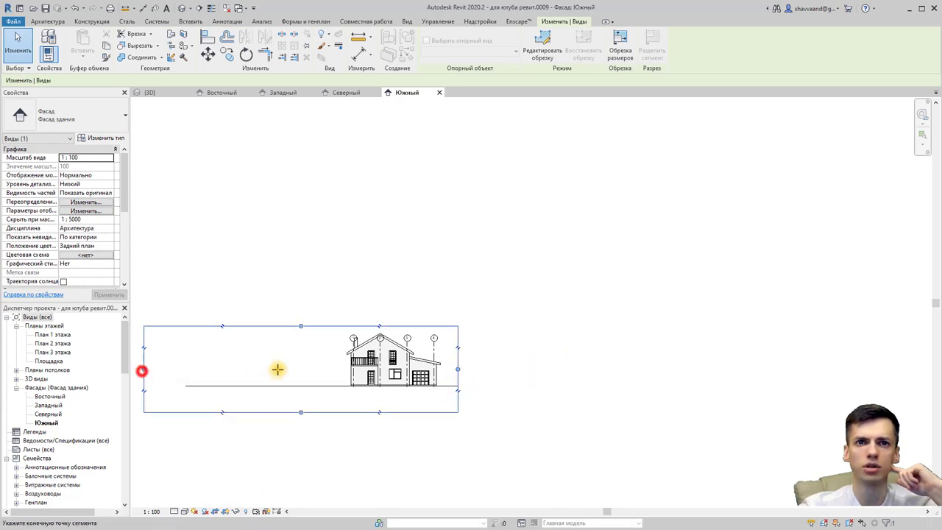
{"action": "left_click", "coordinate": [335, 368]}
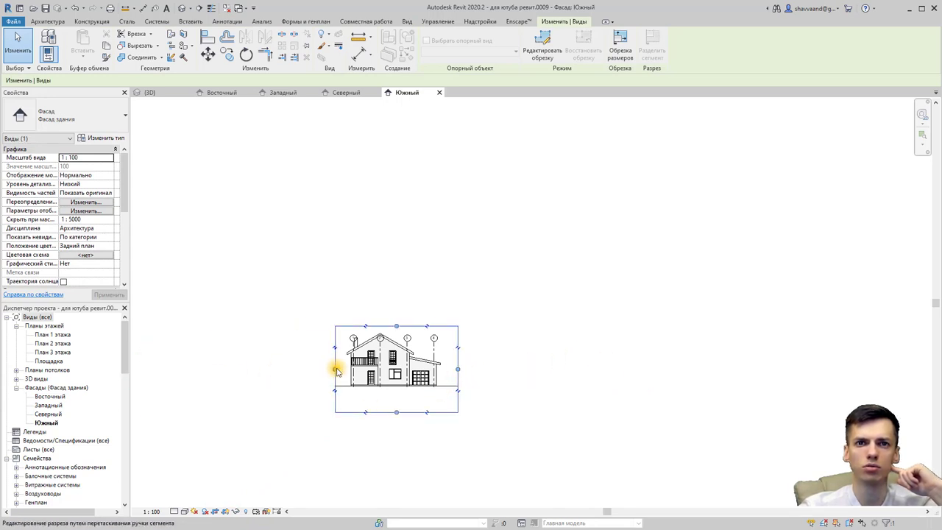
Step: Toggle view cropping and crop region visibility, then select the topography
{"action": "left_click", "coordinate": [213, 512]}
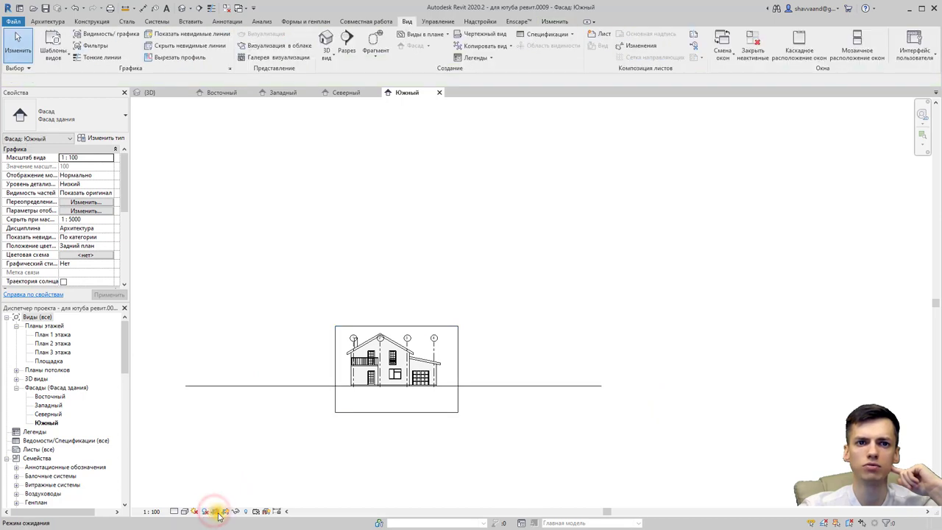
{"action": "left_click", "coordinate": [225, 512]}
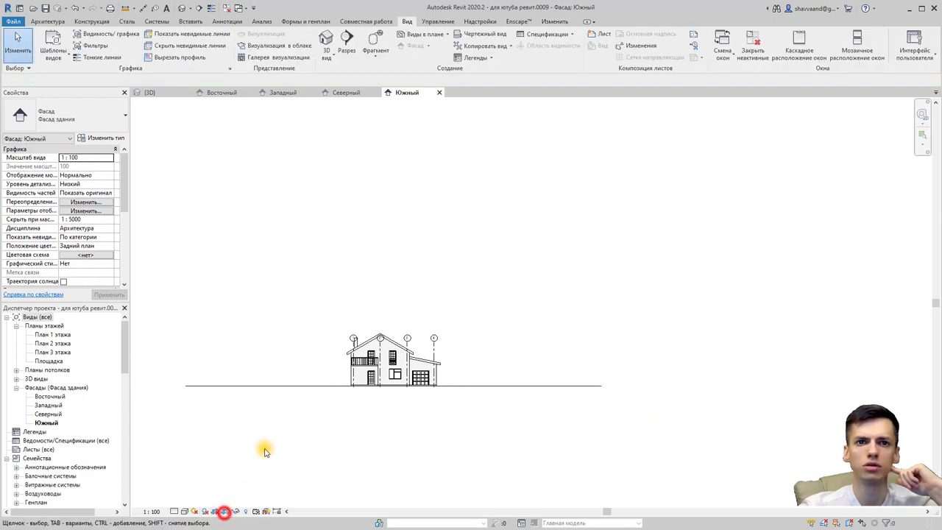
{"action": "left_click", "coordinate": [224, 512]}
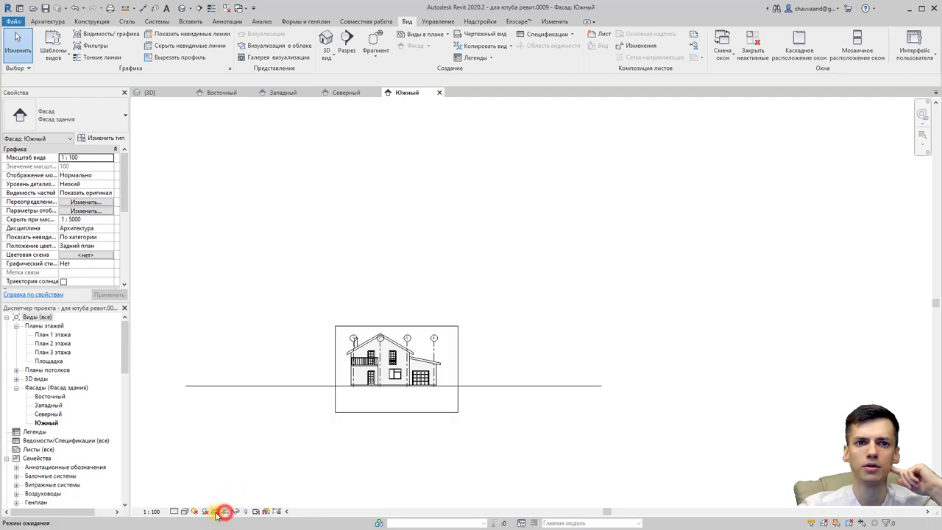
{"action": "scroll", "coordinate": [334, 383], "scroll_direction": "up", "scroll_amount": 5}
{"action": "scroll", "coordinate": [346, 414], "scroll_direction": "up", "scroll_amount": 4}
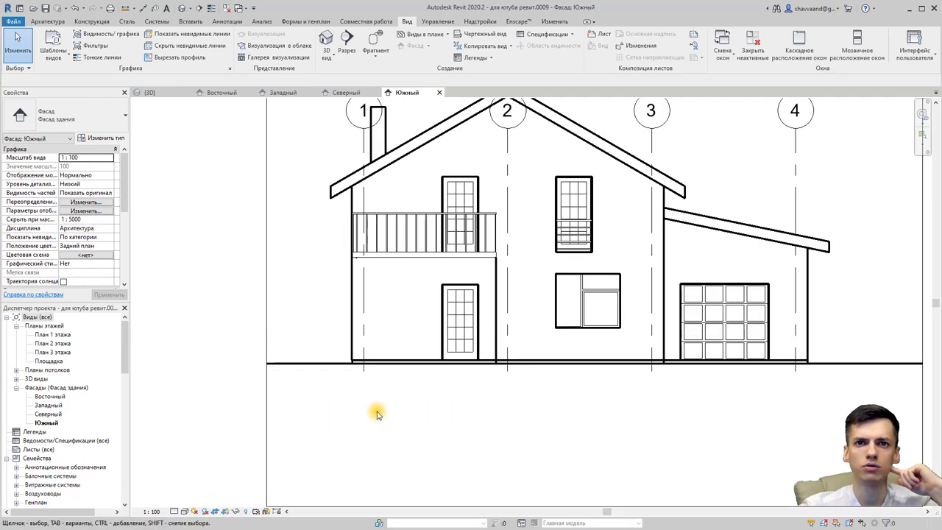
{"action": "scroll", "coordinate": [357, 409], "scroll_direction": "up", "scroll_amount": 5}
{"action": "scroll", "coordinate": [343, 410], "scroll_direction": "down", "scroll_amount": 5}
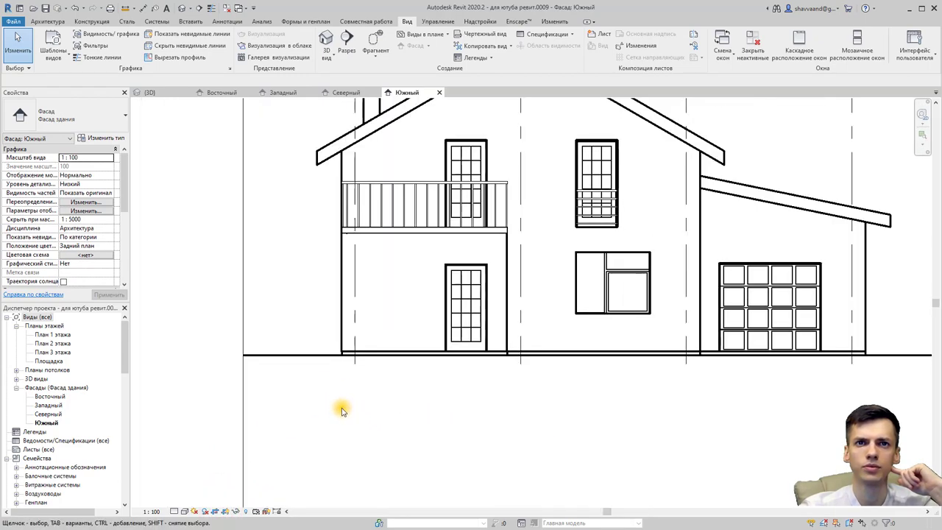
{"action": "scroll", "coordinate": [336, 404], "scroll_direction": "down", "scroll_amount": 4}
{"action": "left_click", "coordinate": [314, 373]}
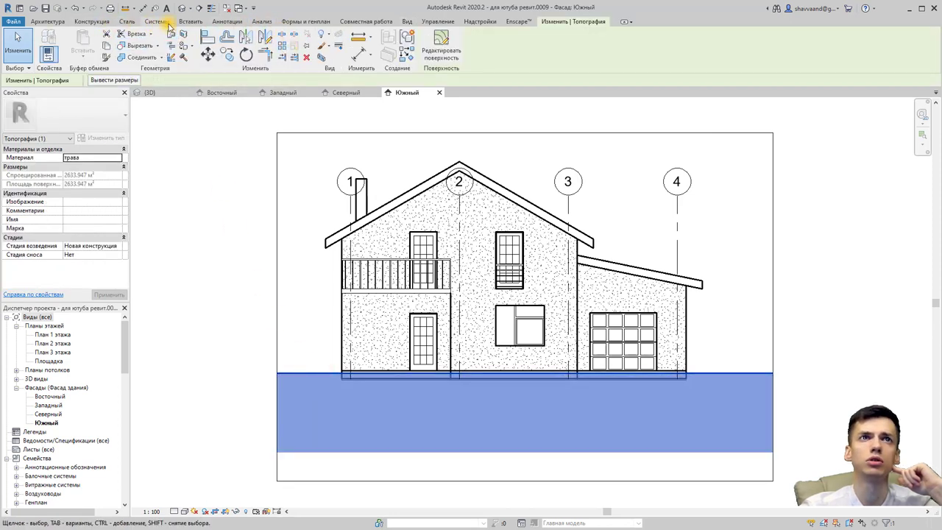
Step: Give Топография a heavier section line weight in Visibility/Graphics, then hide the crop frame
{"action": "left_click", "coordinate": [407, 22]}
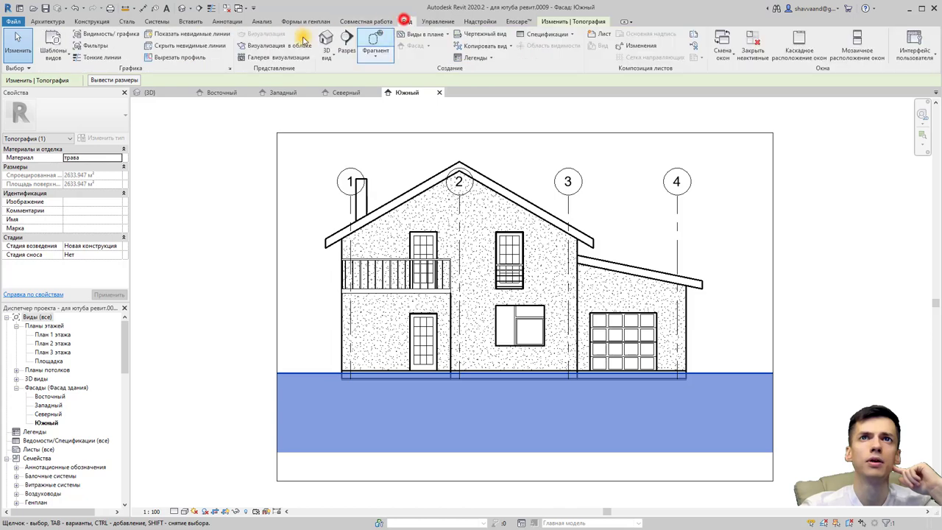
{"action": "left_click", "coordinate": [107, 35]}
{"action": "scroll", "coordinate": [348, 263], "scroll_direction": "down", "scroll_amount": 5}
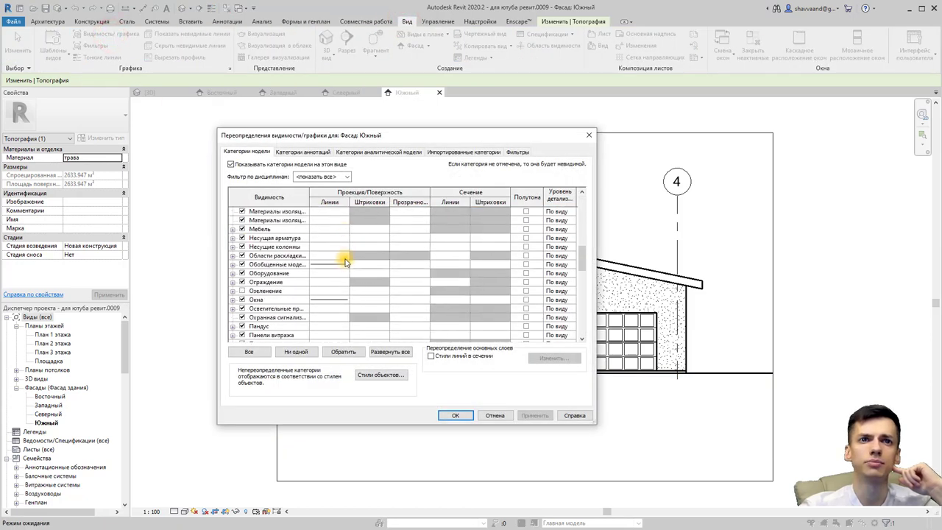
{"action": "scroll", "coordinate": [337, 257], "scroll_direction": "down", "scroll_amount": 5}
{"action": "scroll", "coordinate": [331, 265], "scroll_direction": "down", "scroll_amount": 5}
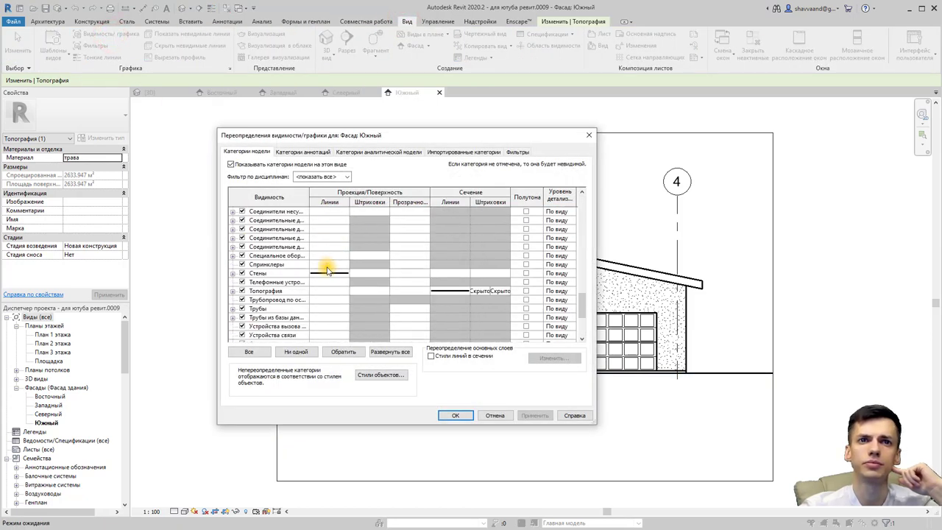
{"action": "left_click", "coordinate": [446, 291]}
{"action": "left_click", "coordinate": [446, 291]}
{"action": "left_click", "coordinate": [387, 261]}
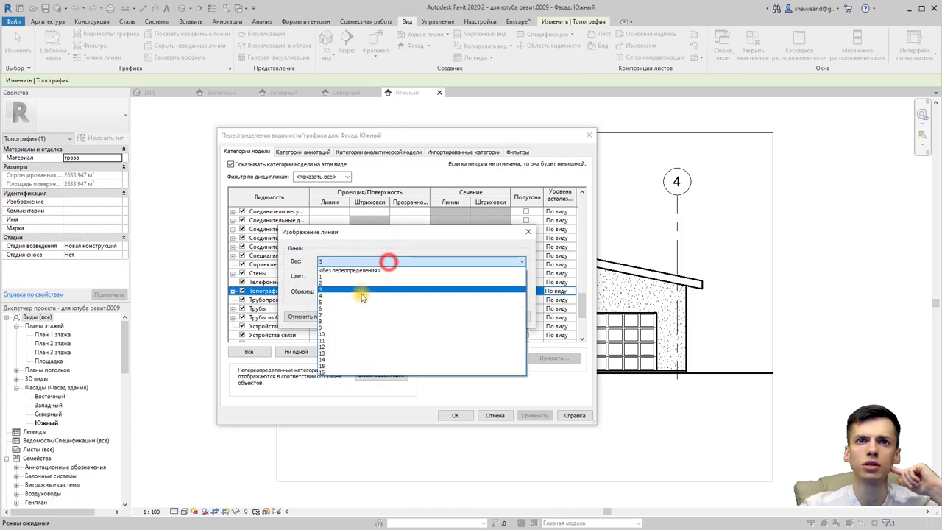
{"action": "left_click", "coordinate": [340, 309]}
{"action": "left_click", "coordinate": [469, 316]}
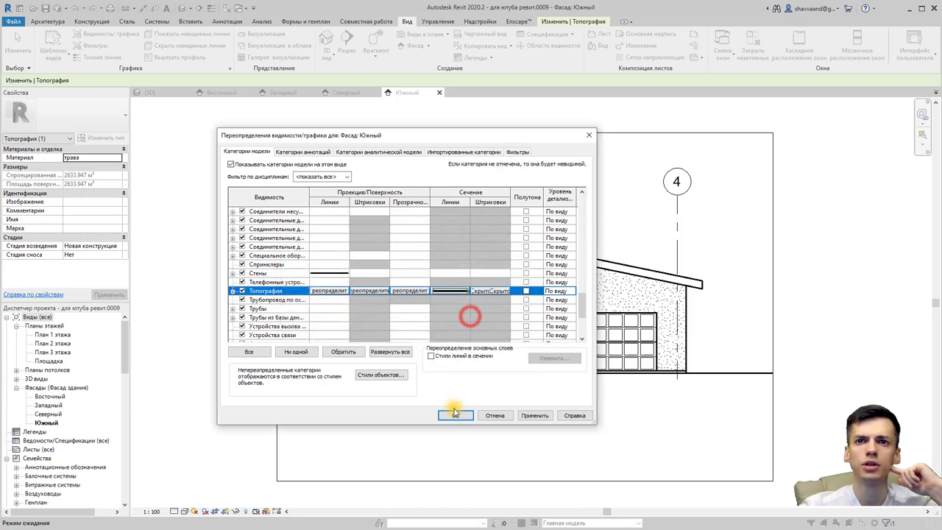
{"action": "left_click", "coordinate": [455, 413]}
{"action": "left_click", "coordinate": [448, 405]}
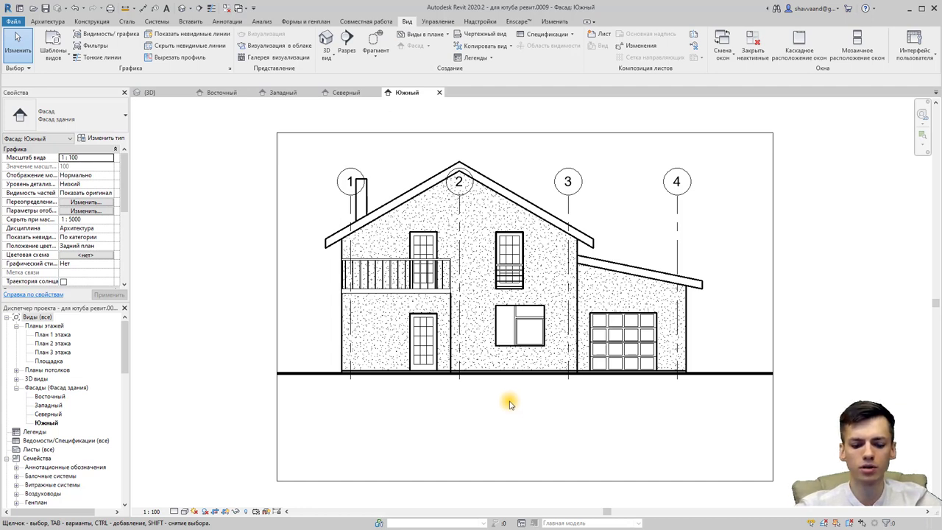
{"action": "left_click", "coordinate": [225, 511]}
Step: Select gridlines 2 and 3 and hide them in this view
{"action": "scroll", "coordinate": [420, 410], "scroll_direction": "down", "scroll_amount": 1}
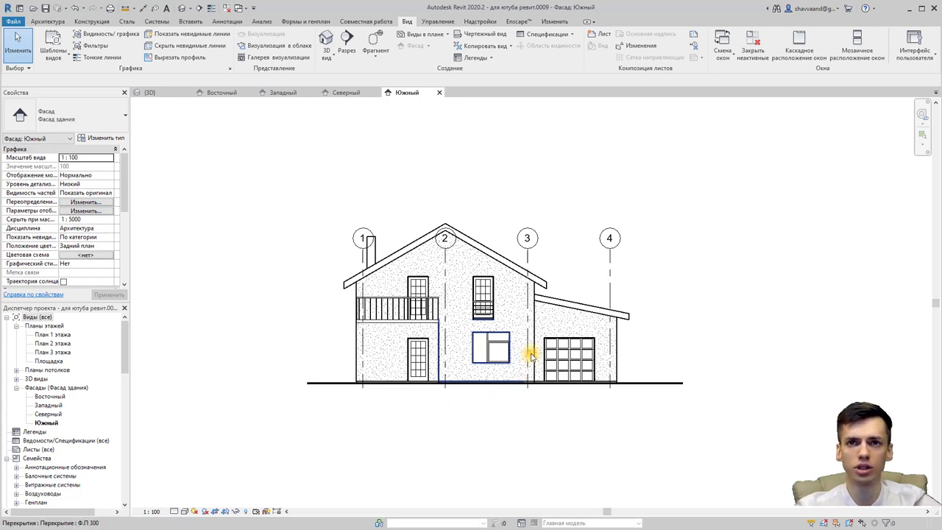
{"action": "left_click", "coordinate": [529, 257]}
{"action": "left_click", "coordinate": [557, 235]}
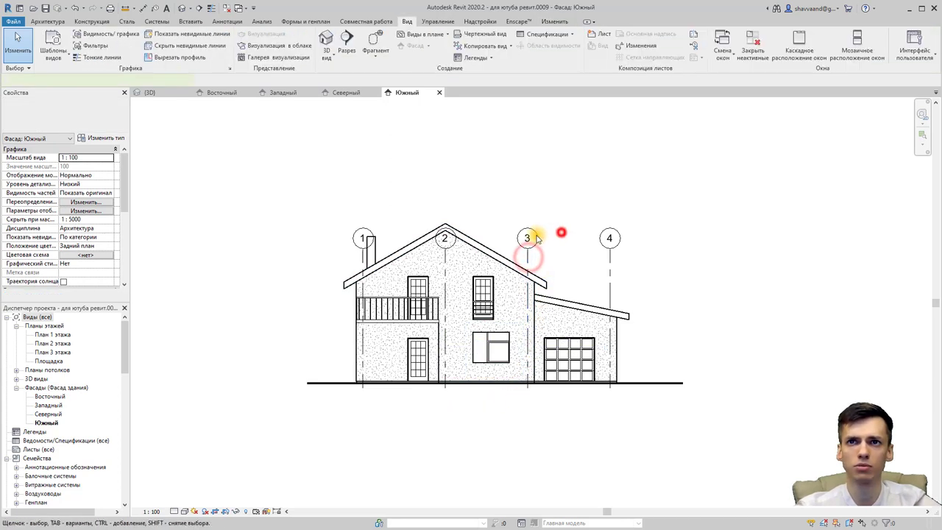
{"action": "left_click", "coordinate": [531, 232]}
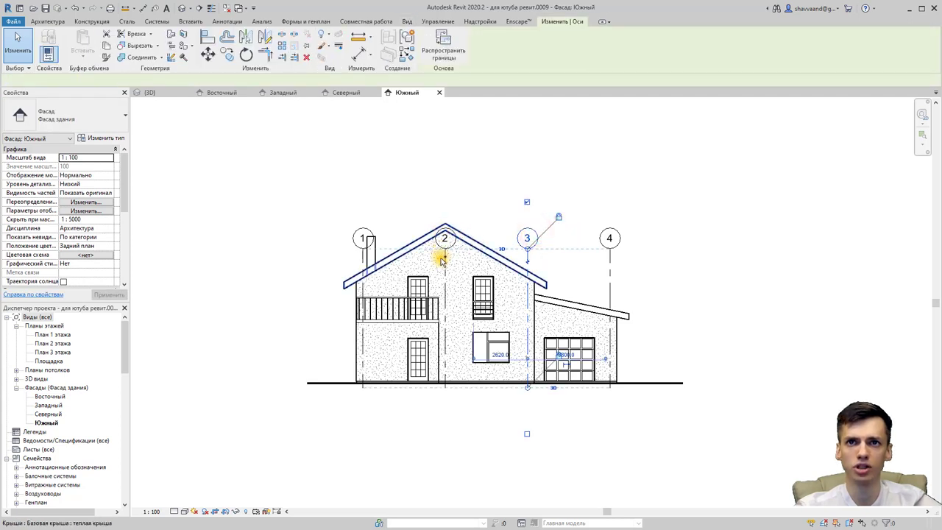
{"action": "left_click", "coordinate": [444, 287], "text": "ctrl"}
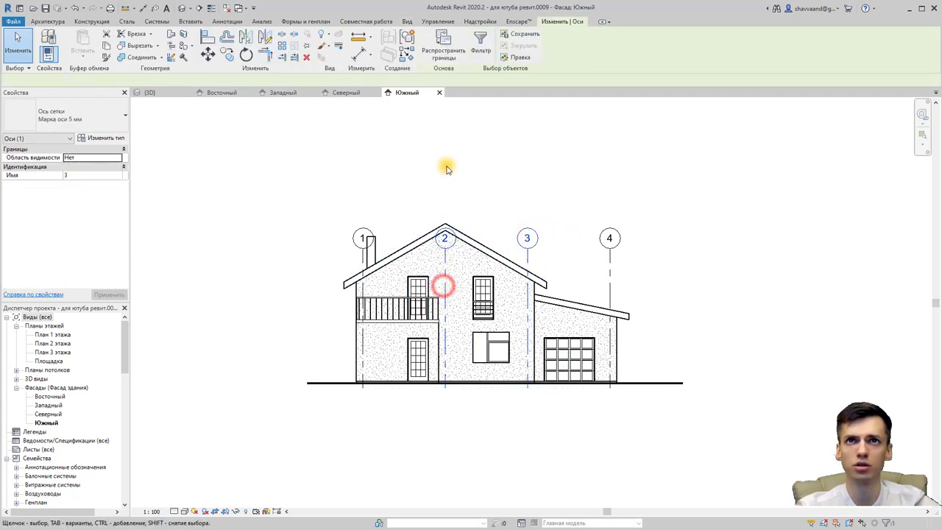
{"action": "left_click", "coordinate": [325, 38]}
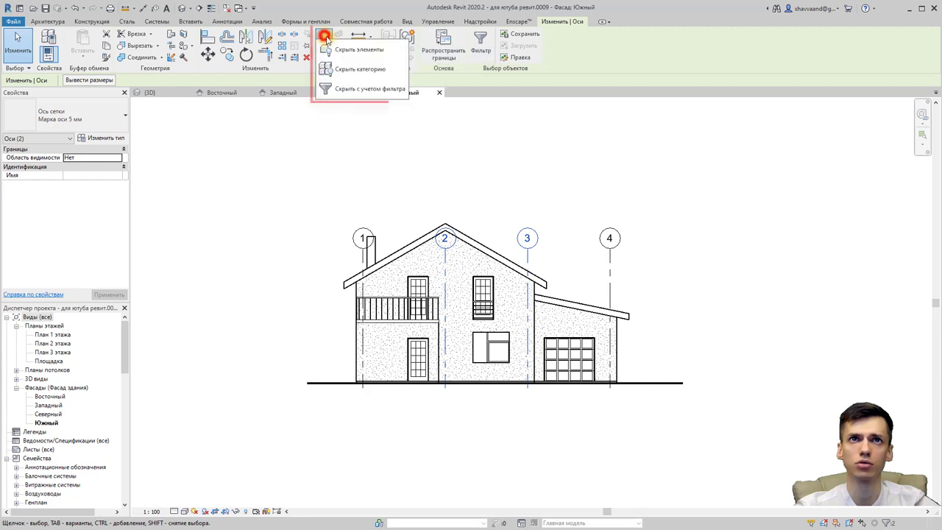
{"action": "left_click", "coordinate": [333, 48]}
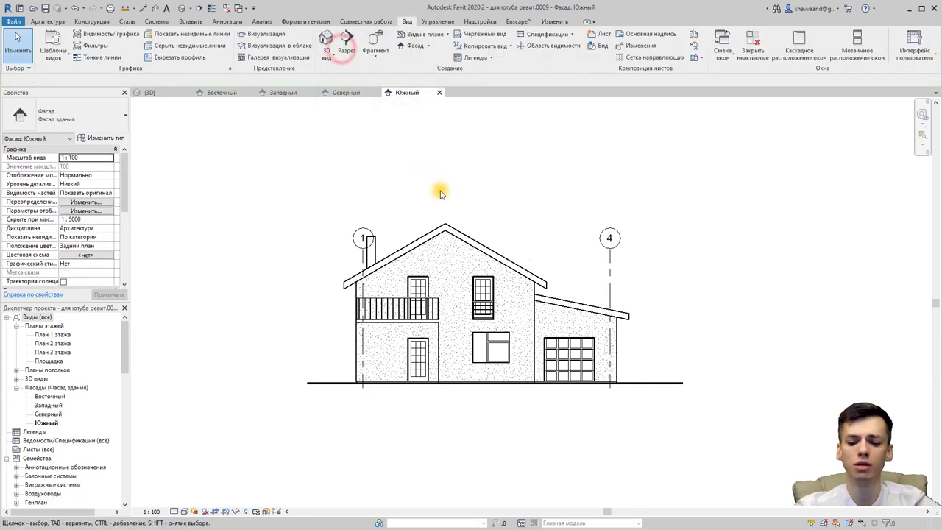
{"action": "scroll", "coordinate": [457, 248], "scroll_direction": "down", "scroll_amount": 1}
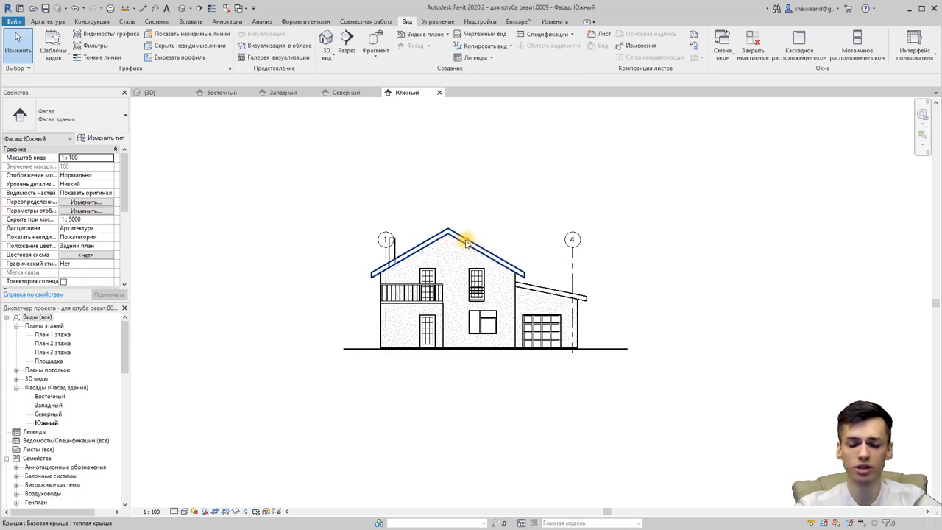
Step: Switch the top ends of grids 4 and 1 to 2D and hide grid 1's top bubble
{"action": "left_click", "coordinate": [573, 256]}
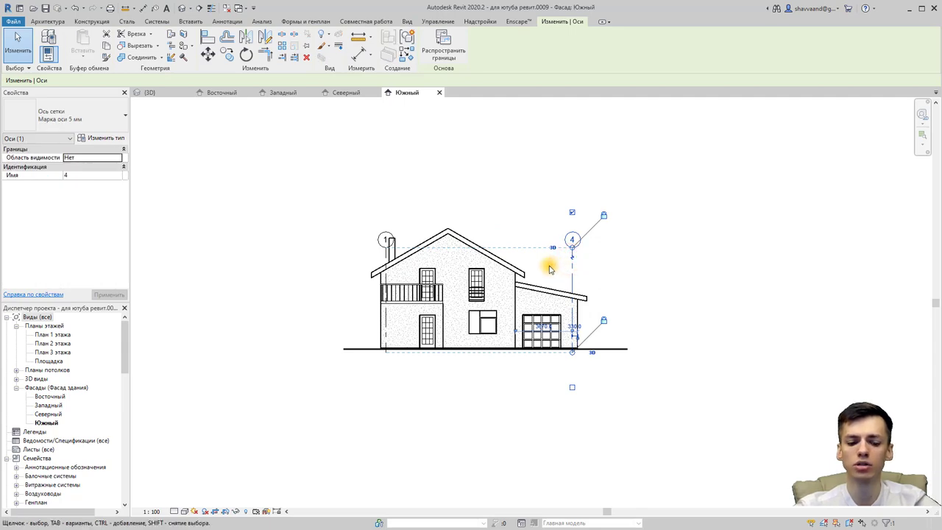
{"action": "scroll", "coordinate": [555, 253], "scroll_direction": "up", "scroll_amount": 3}
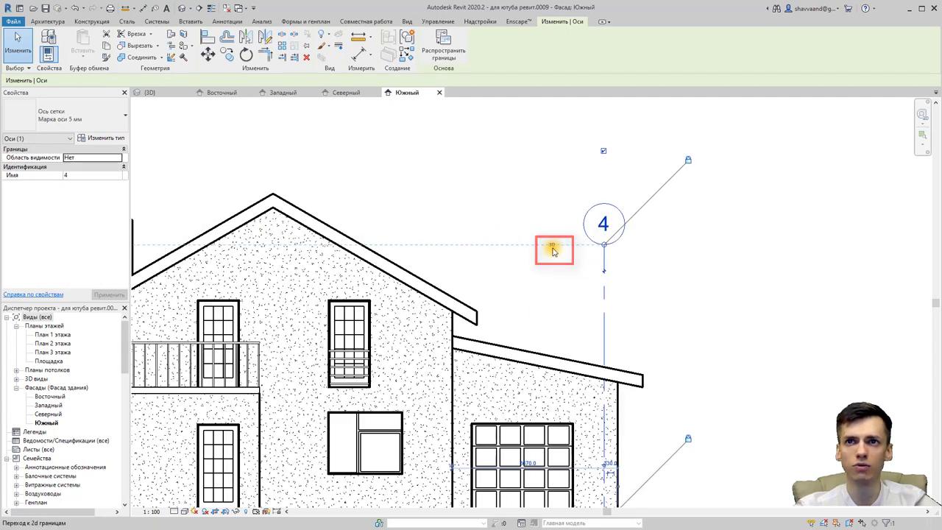
{"action": "scroll", "coordinate": [553, 250], "scroll_direction": "down", "scroll_amount": 2}
{"action": "scroll", "coordinate": [553, 250], "scroll_direction": "down", "scroll_amount": 2}
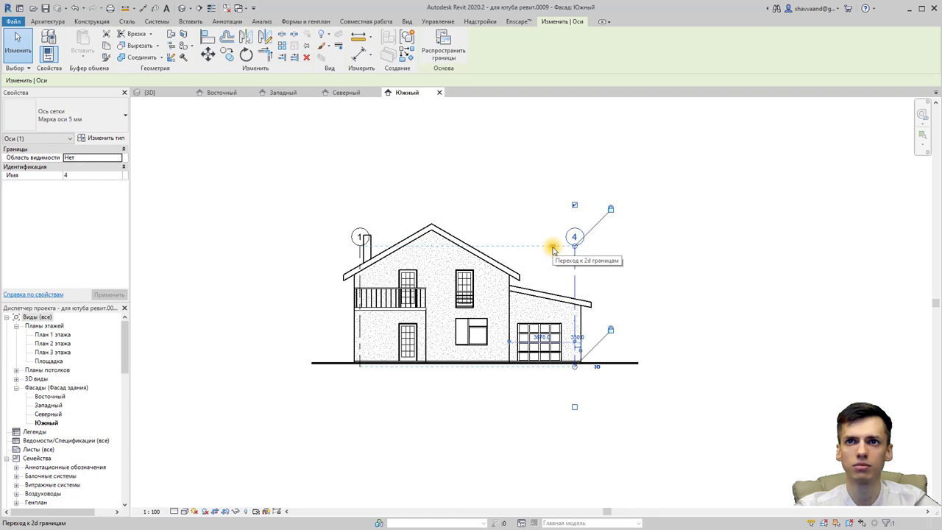
{"action": "left_click", "coordinate": [552, 249]}
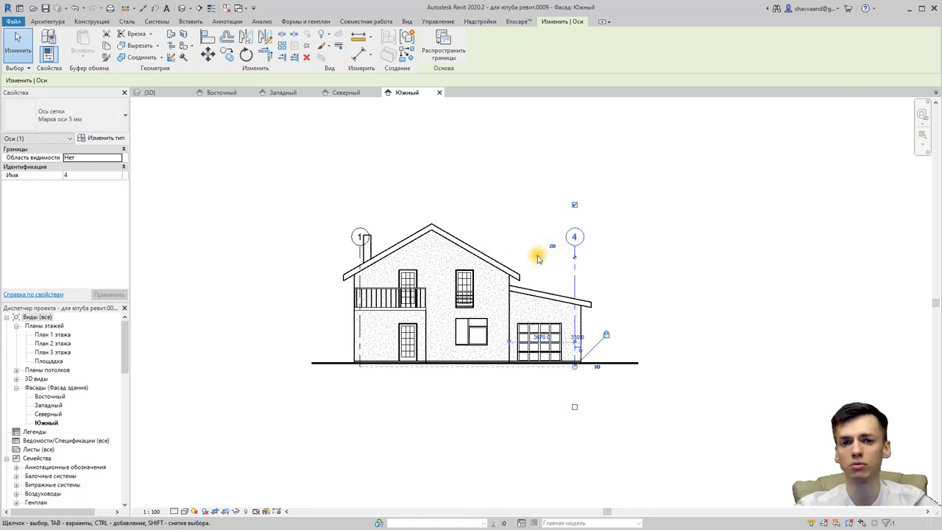
{"action": "left_click", "coordinate": [359, 232]}
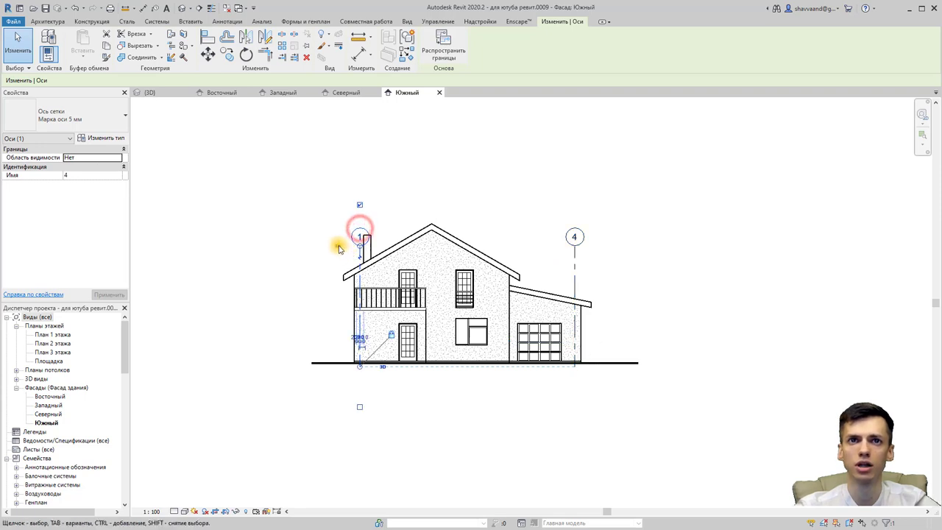
{"action": "left_click", "coordinate": [338, 249]}
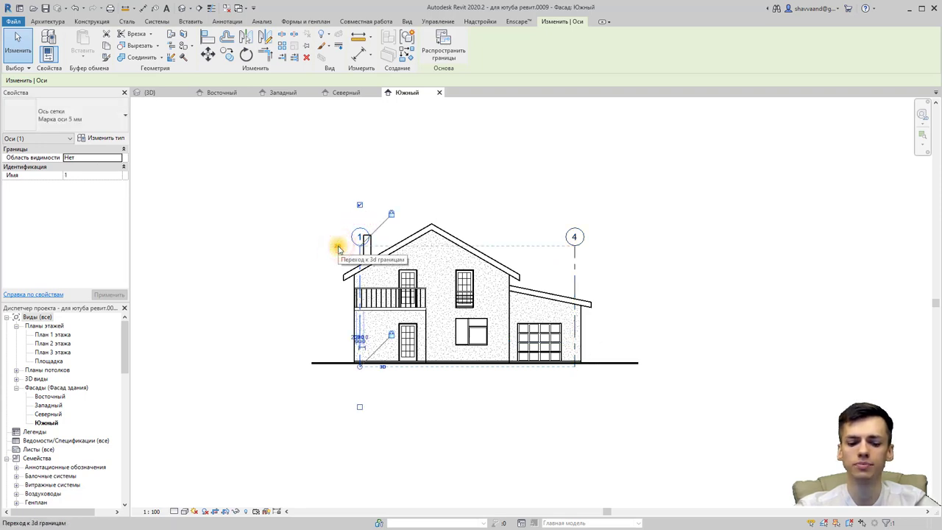
{"action": "left_click", "coordinate": [359, 204]}
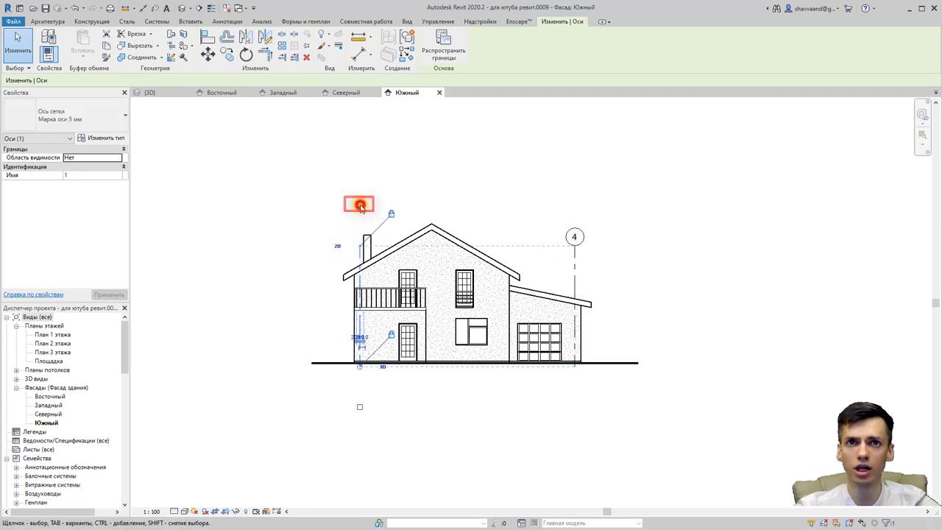
Step: Hide grid 4's top bubble, extend its lower end down, and show grid 1's bottom bubble
{"action": "left_click", "coordinate": [575, 236]}
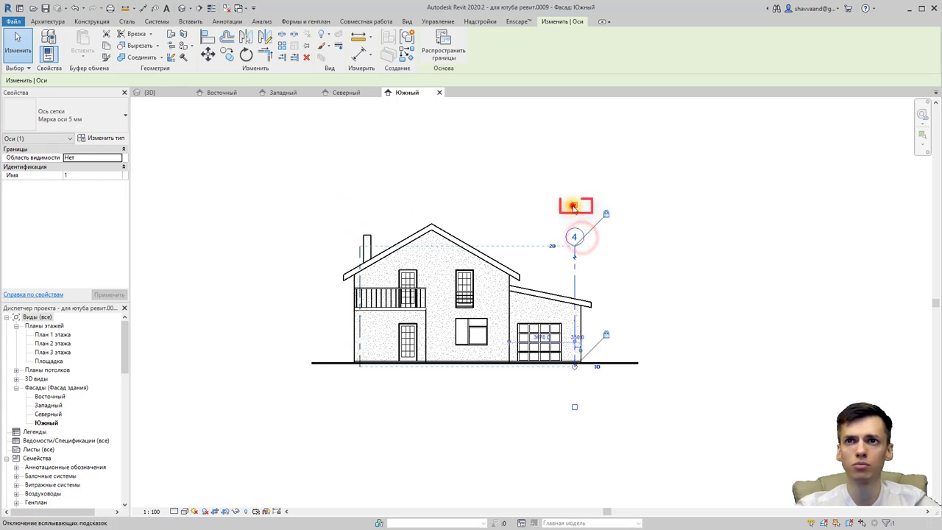
{"action": "left_click", "coordinate": [573, 207]}
{"action": "mouse_move", "coordinate": [574, 366]}
{"action": "left_mouse_down"}
{"action": "mouse_move", "coordinate": [573, 419]}
{"action": "mouse_move", "coordinate": [469, 408]}
{"action": "left_mouse_up"}
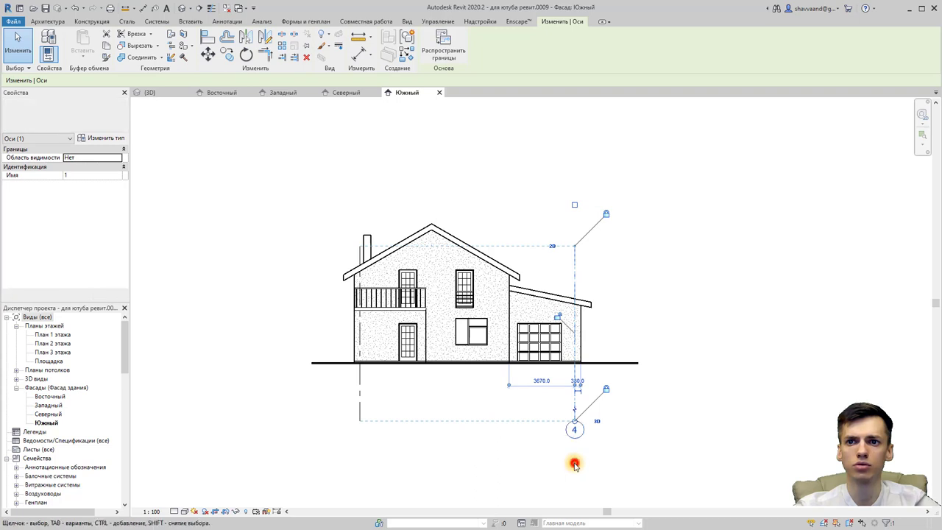
{"action": "left_click", "coordinate": [360, 401]}
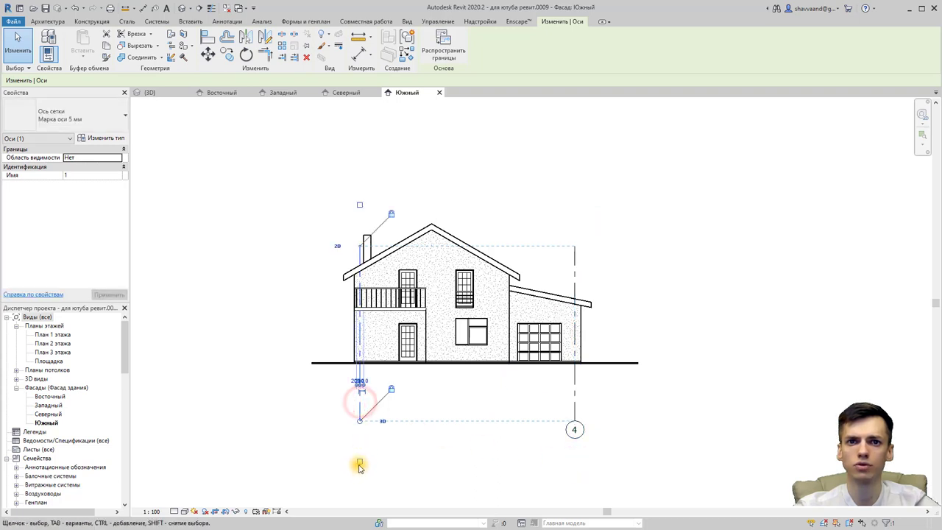
{"action": "left_click", "coordinate": [359, 462]}
{"action": "left_click", "coordinate": [573, 259]}
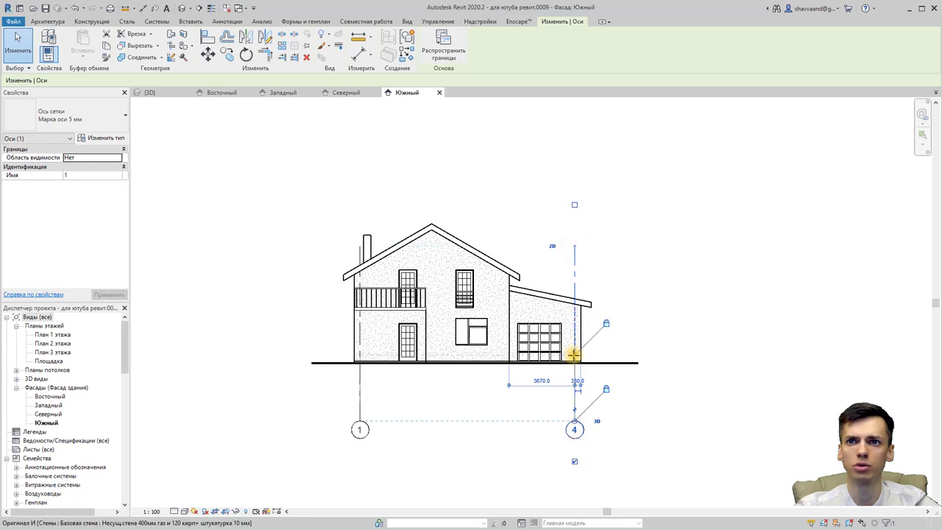
{"action": "left_click", "coordinate": [678, 315]}
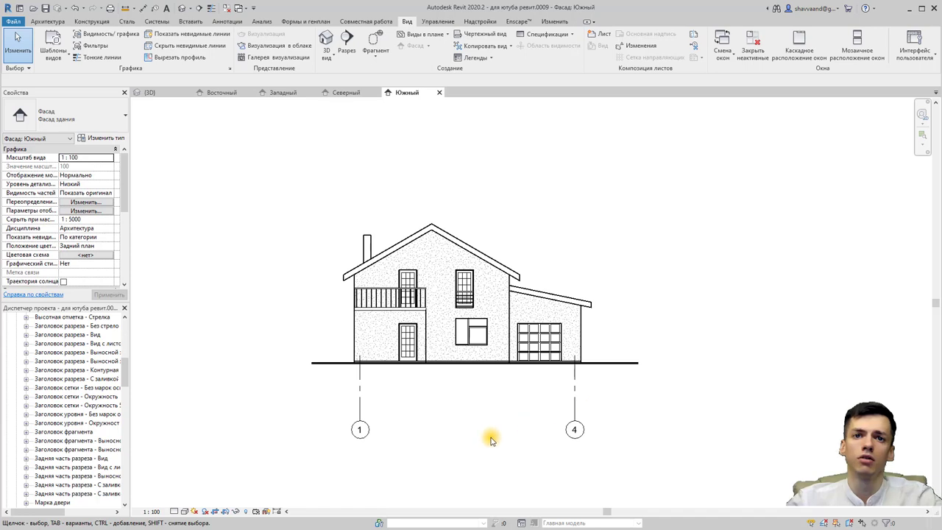
Step: Expand Families > Annotation Symbols in the Project Browser
{"action": "scroll", "coordinate": [81, 379], "scroll_direction": "up", "scroll_amount": 1}
{"action": "scroll", "coordinate": [80, 381], "scroll_direction": "up", "scroll_amount": 3}
{"action": "scroll", "coordinate": [73, 387], "scroll_direction": "up", "scroll_amount": 3}
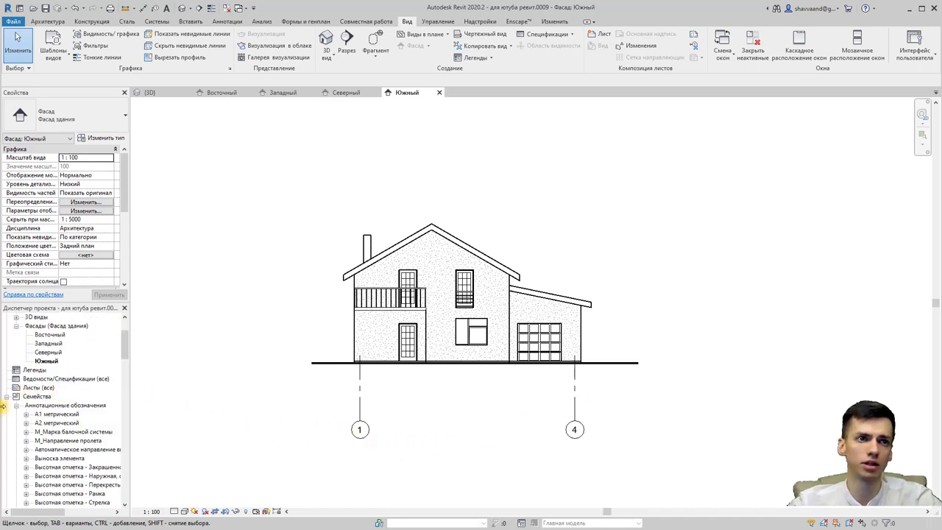
{"action": "left_click", "coordinate": [16, 406]}
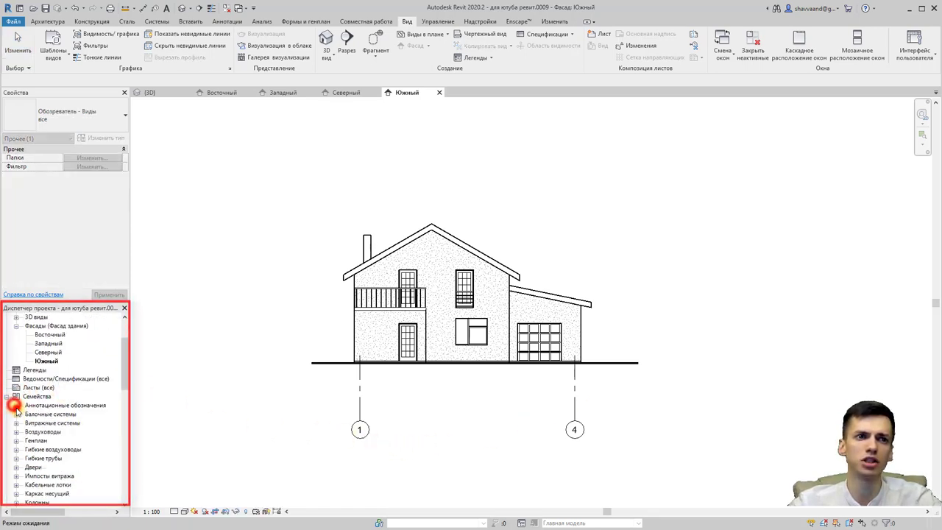
{"action": "scroll", "coordinate": [96, 368], "scroll_direction": "up", "scroll_amount": 1}
{"action": "scroll", "coordinate": [35, 434], "scroll_direction": "down", "scroll_amount": 2}
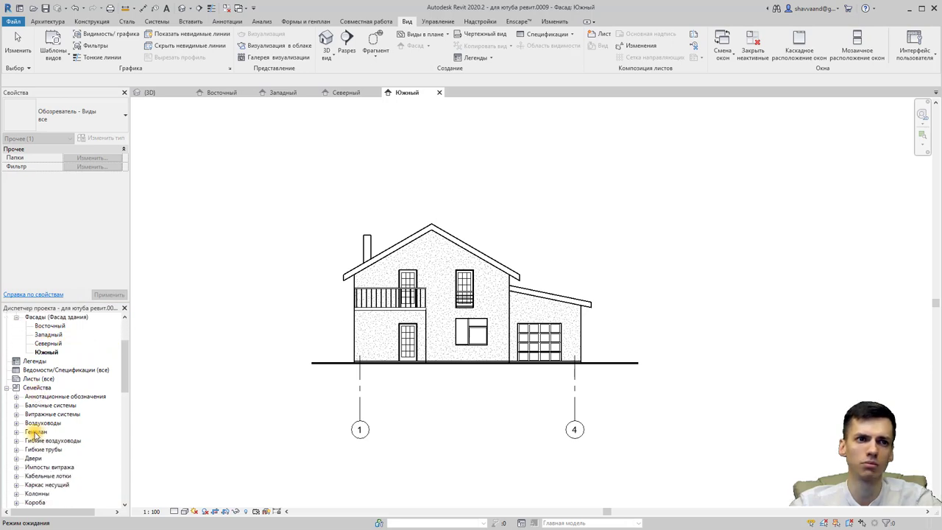
{"action": "left_click", "coordinate": [6, 387]}
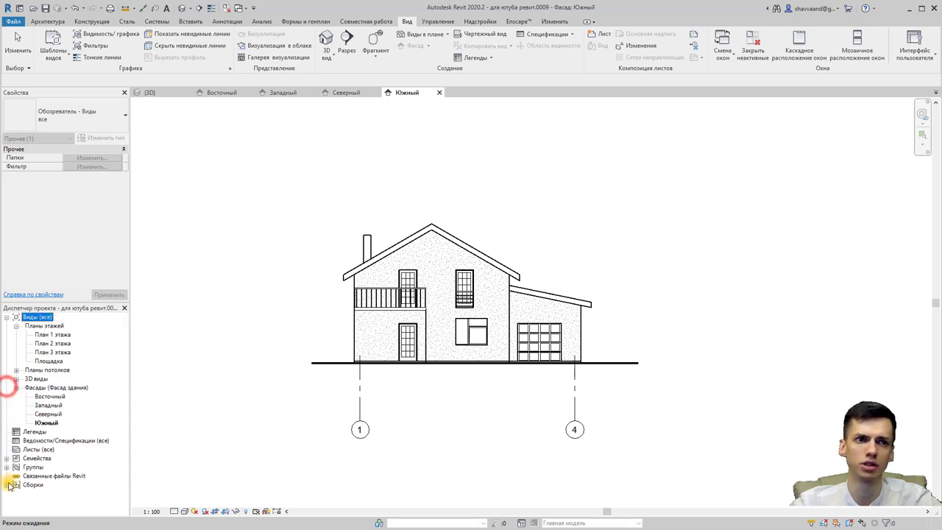
{"action": "left_click", "coordinate": [6, 458]}
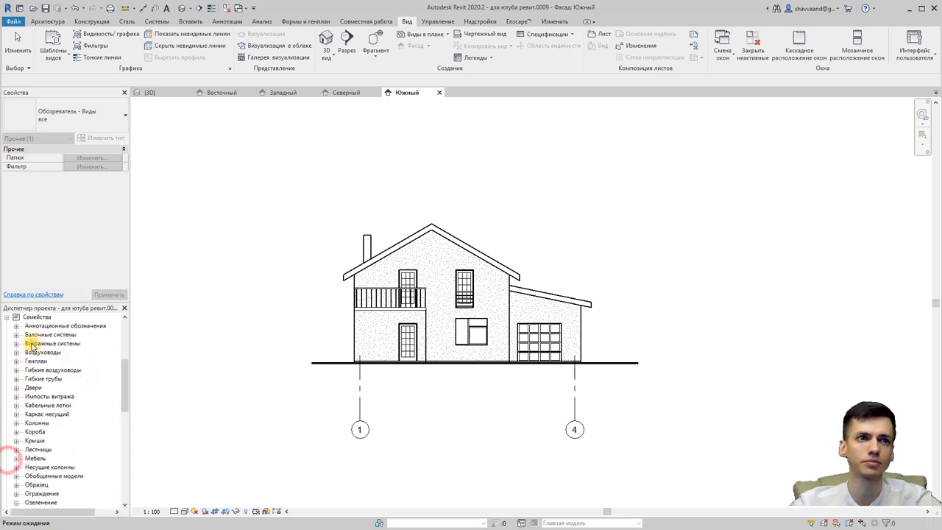
{"action": "left_click", "coordinate": [17, 326]}
{"action": "scroll", "coordinate": [37, 346], "scroll_direction": "down", "scroll_amount": 4}
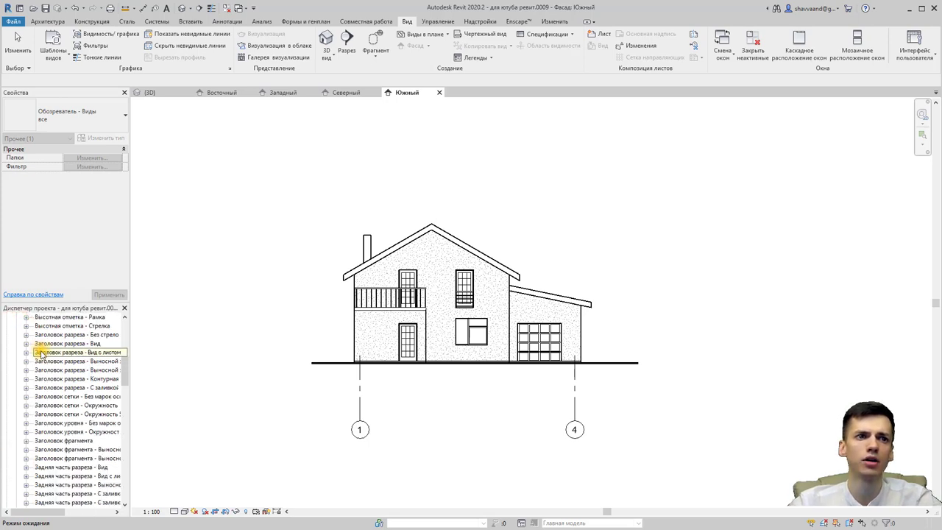
{"action": "scroll", "coordinate": [42, 355], "scroll_direction": "down", "scroll_amount": 1}
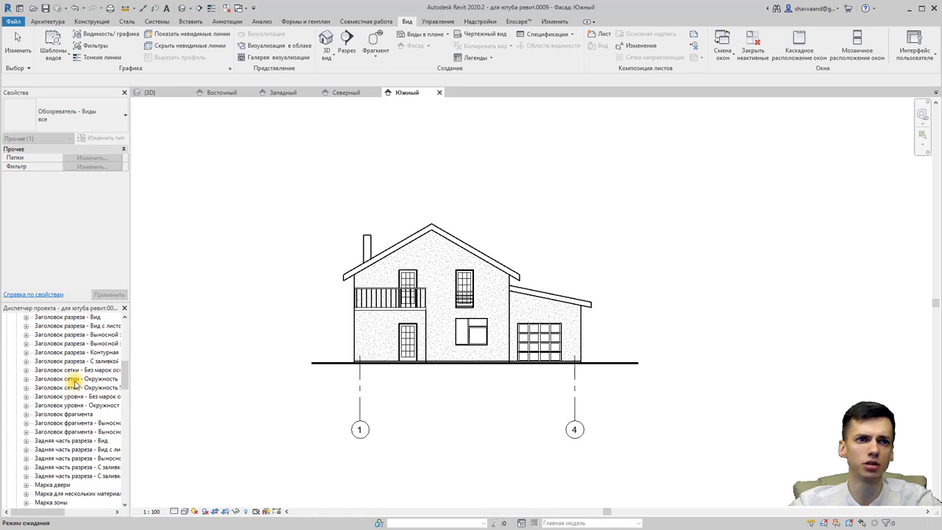
Step: Edit the Заголовок сетки - Окружность grid head family
{"action": "left_click", "coordinate": [82, 379]}
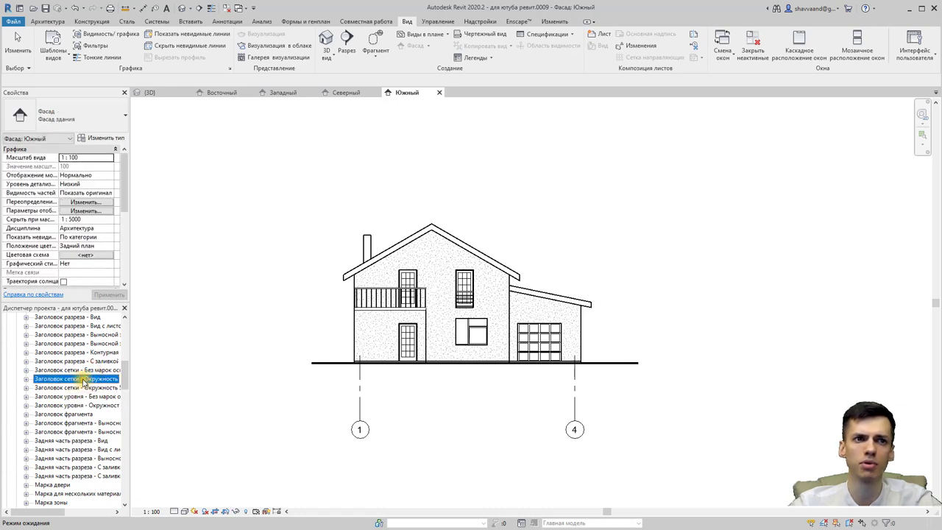
{"action": "left_click_drag", "start_coordinate": [130, 379], "coordinate": [150, 379]}
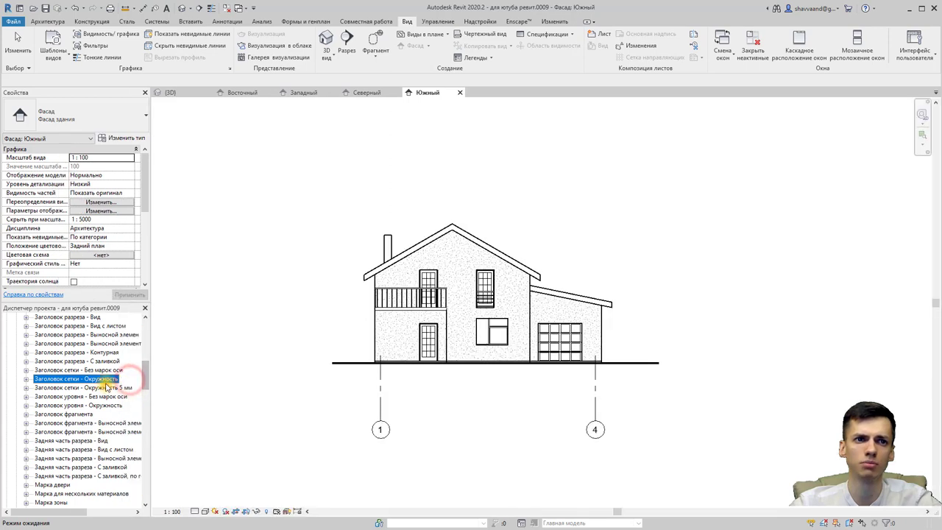
{"action": "right_click", "coordinate": [84, 381]}
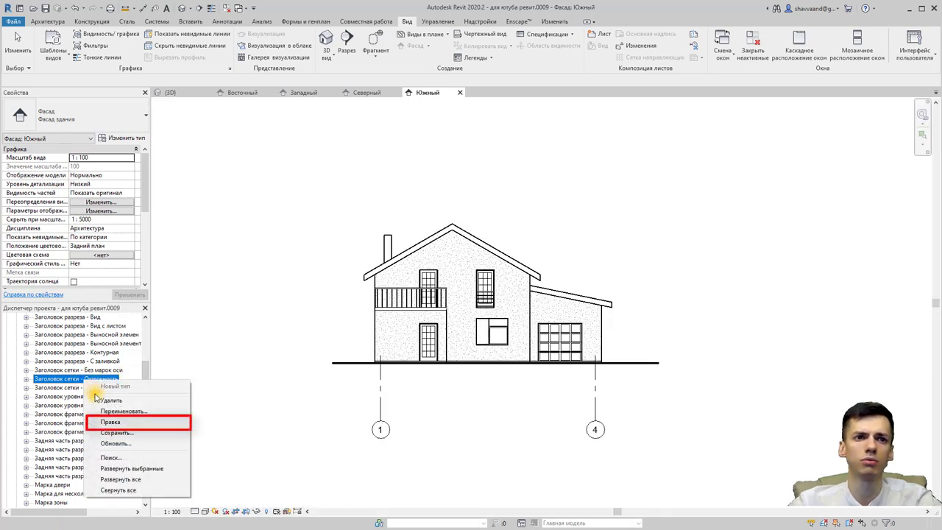
{"action": "left_click", "coordinate": [109, 424]}
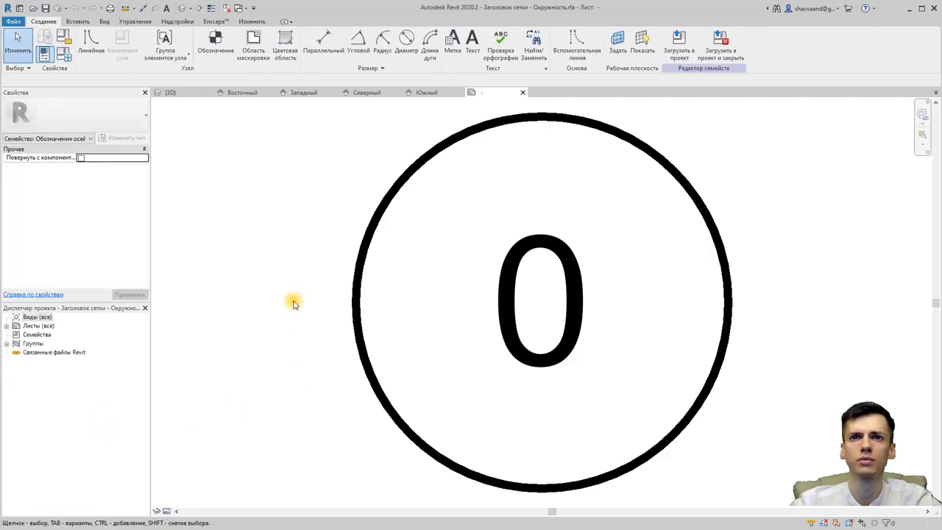
Step: Duplicate the 4,5 мм label type as '5' with a transparent background
{"action": "left_click", "coordinate": [505, 321]}
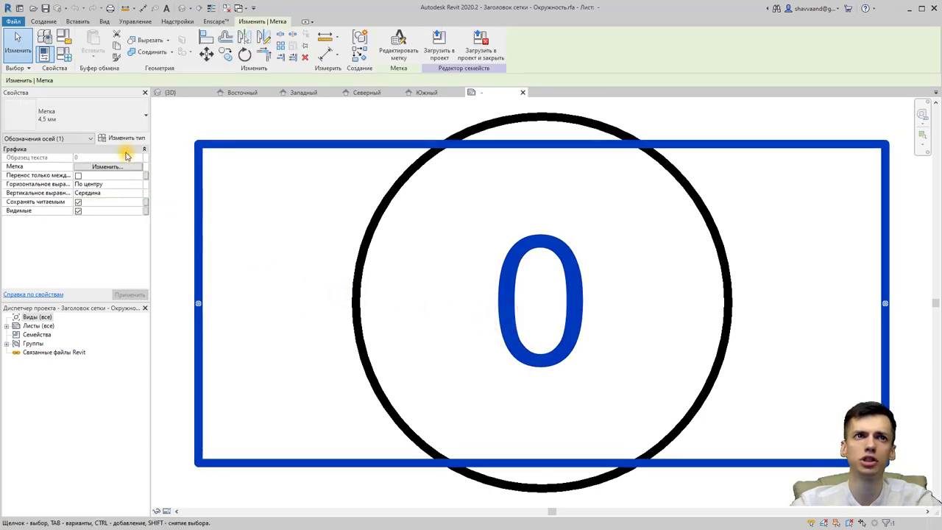
{"action": "left_click", "coordinate": [126, 140]}
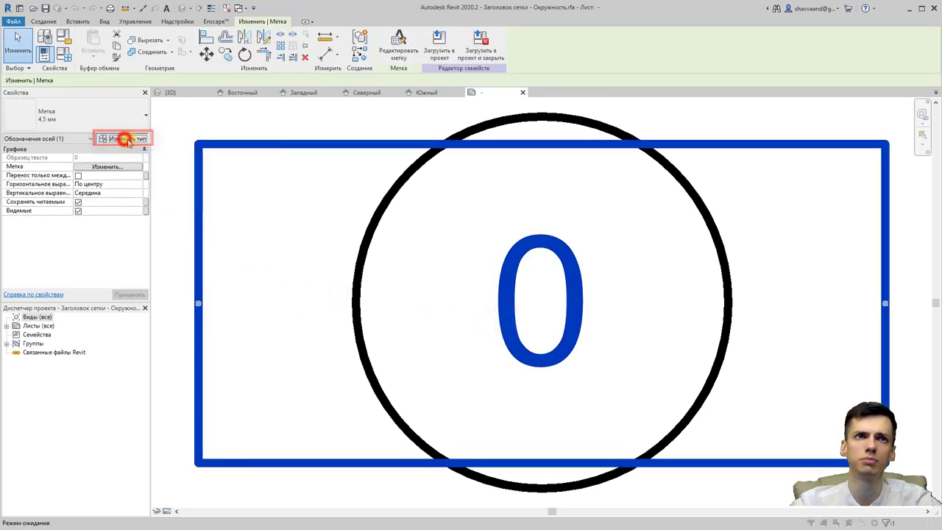
{"action": "left_click", "coordinate": [824, 188]}
{"action": "type", "text": "5"}
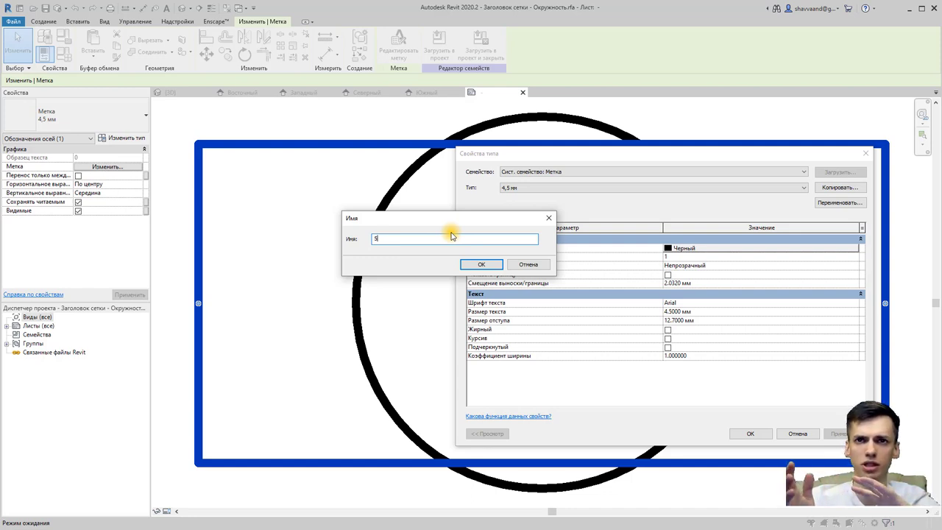
{"action": "left_click", "coordinate": [480, 265]}
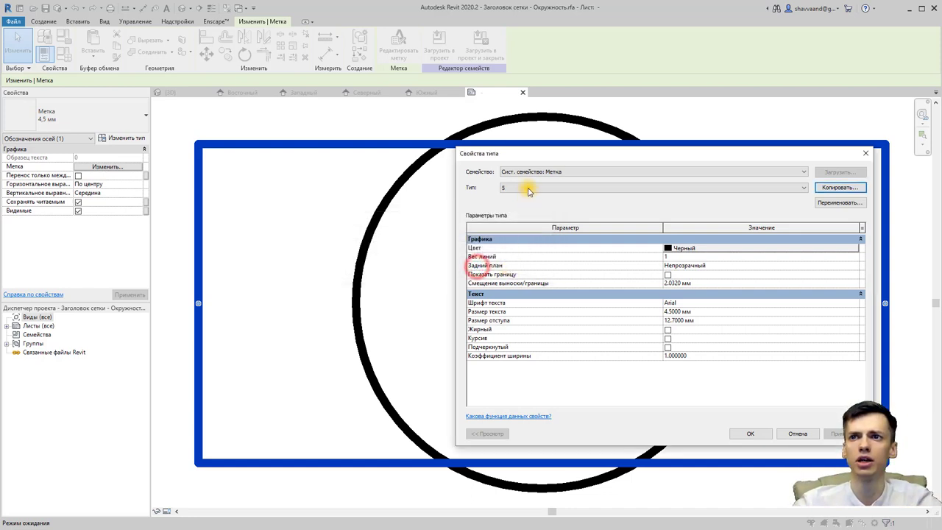
{"action": "left_click", "coordinate": [844, 266]}
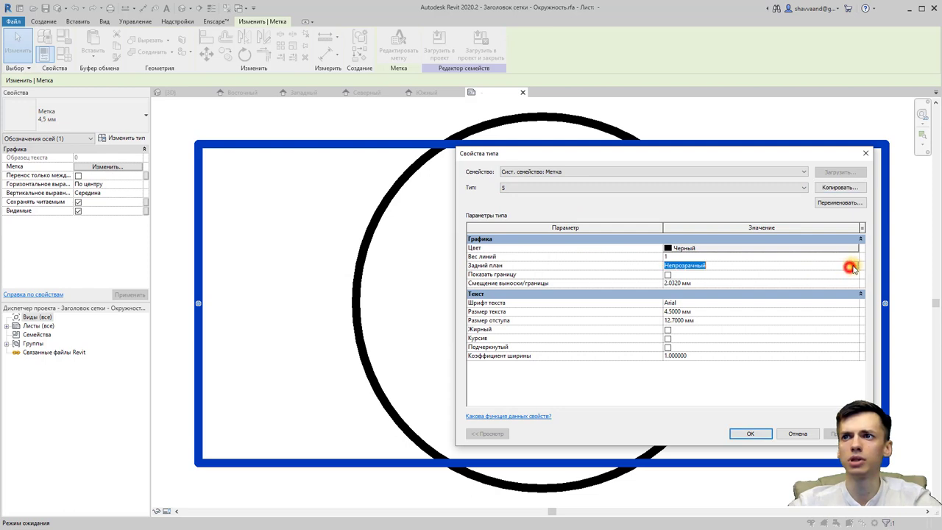
{"action": "left_click", "coordinate": [854, 265]}
{"action": "left_click", "coordinate": [672, 283]}
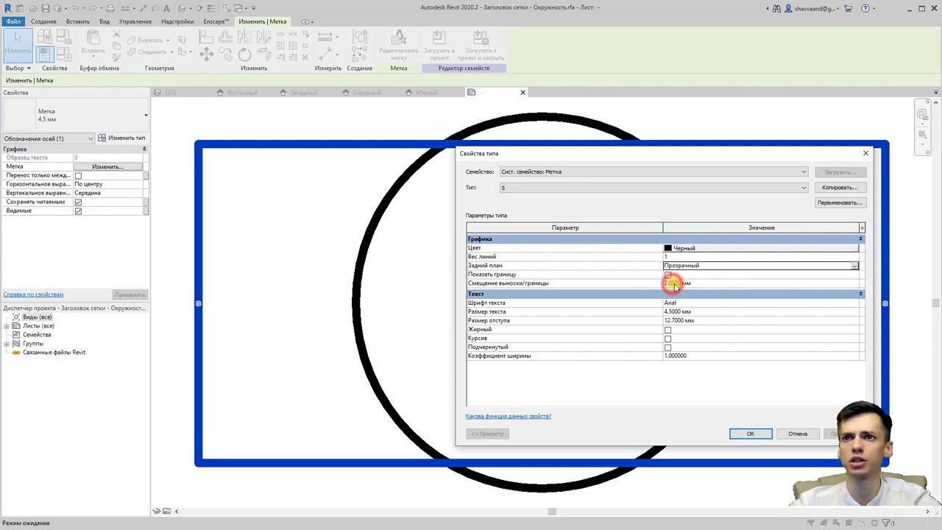
Step: Set the label font to ISOCPEUR, text size 5 mm, and italic
{"action": "left_click", "coordinate": [740, 302]}
{"action": "left_click", "coordinate": [853, 303]}
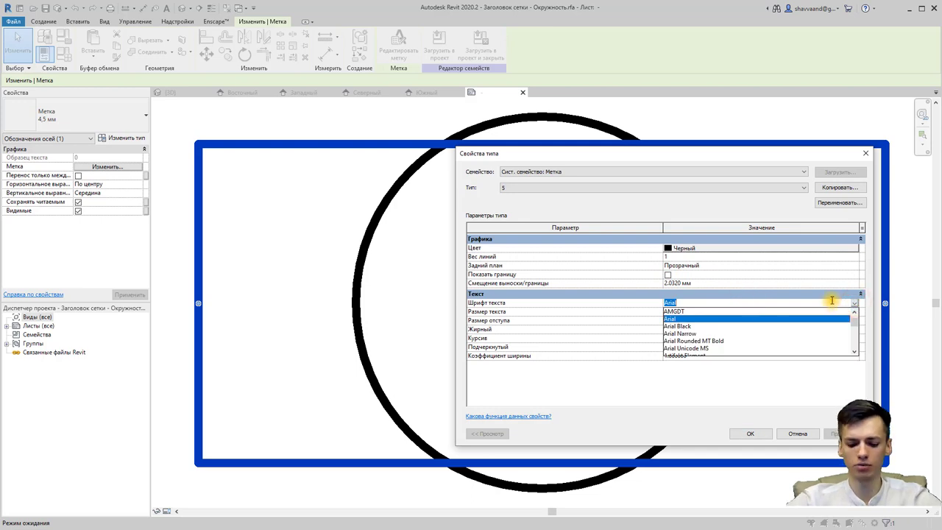
{"action": "type", "text": "iso"}
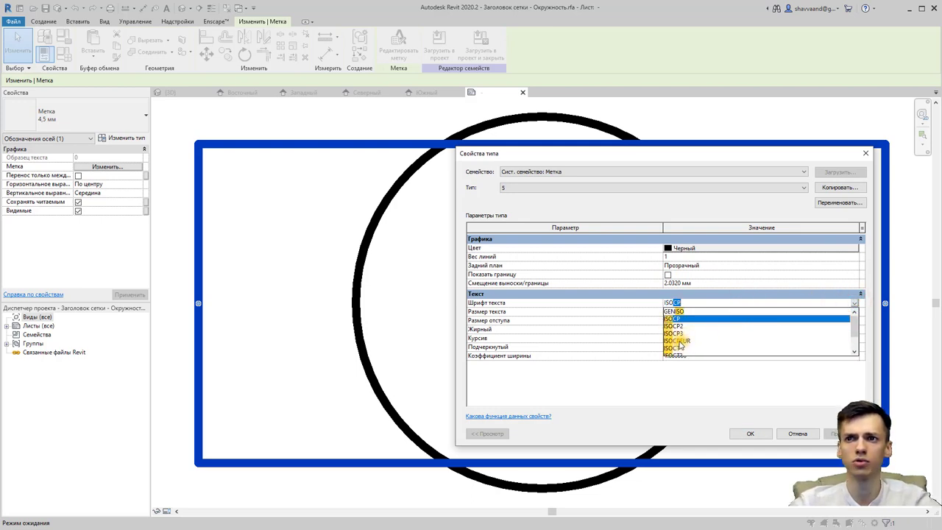
{"action": "scroll", "coordinate": [688, 345], "scroll_direction": "down", "scroll_amount": 1}
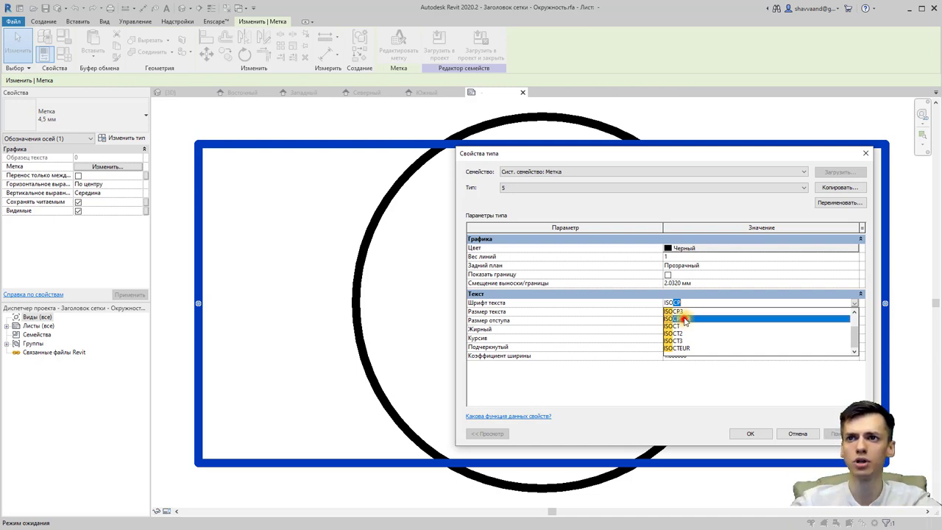
{"action": "left_click", "coordinate": [684, 319]}
{"action": "double_click", "coordinate": [708, 311]}
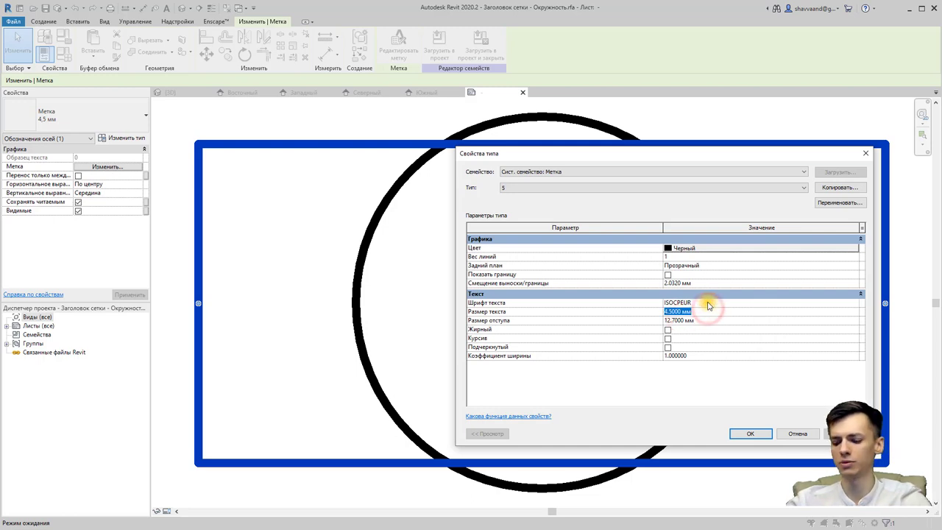
{"action": "type", "text": "5"}
{"action": "left_click", "coordinate": [667, 338]}
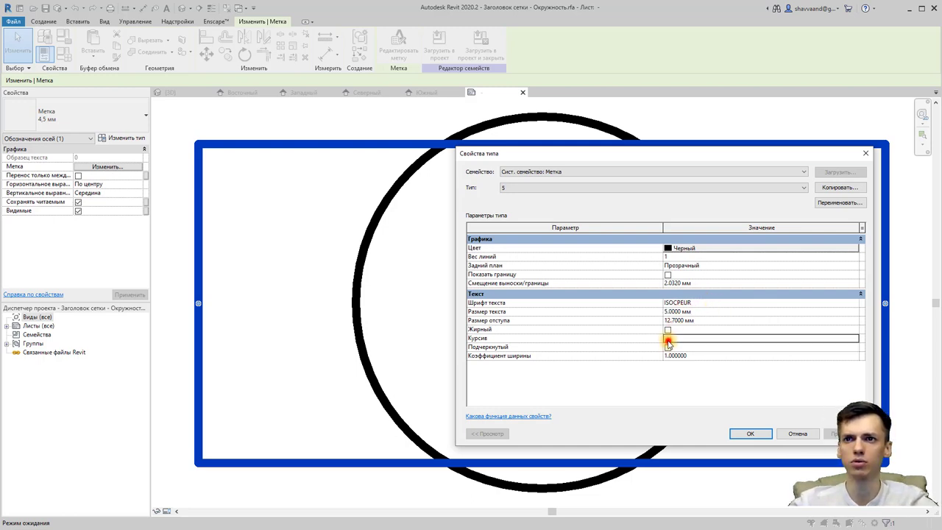
{"action": "left_click", "coordinate": [751, 433]}
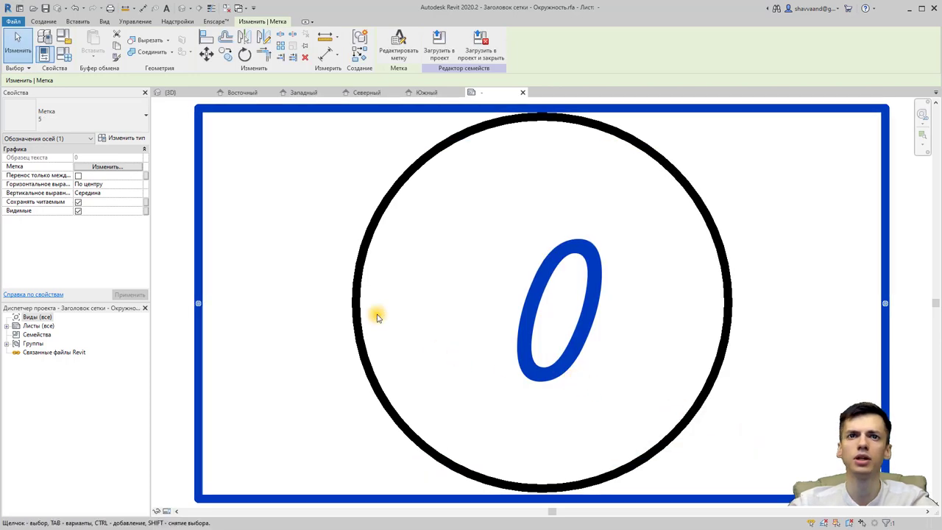
Step: Change the circle's Радиус parameter from 6.5 to 4 in Family Types
{"action": "left_click", "coordinate": [354, 282]}
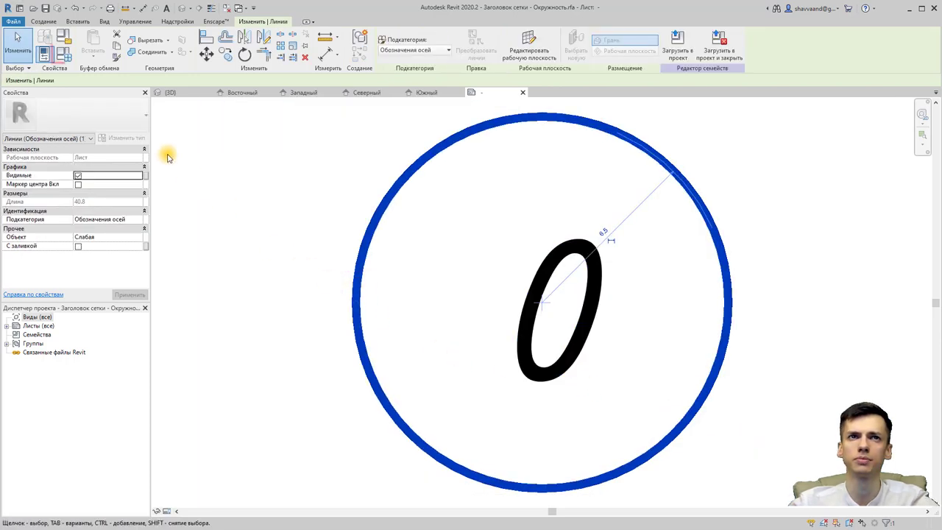
{"action": "left_click", "coordinate": [64, 53]}
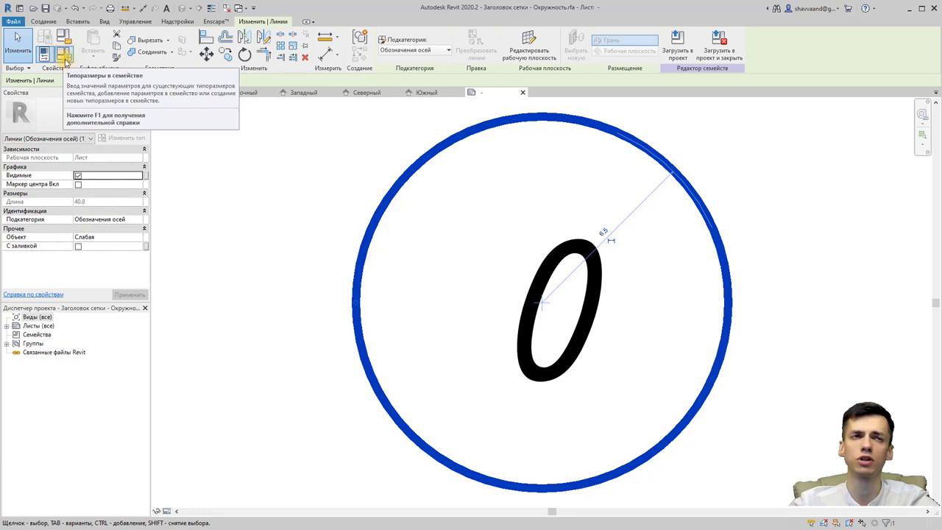
{"action": "left_click", "coordinate": [64, 58]}
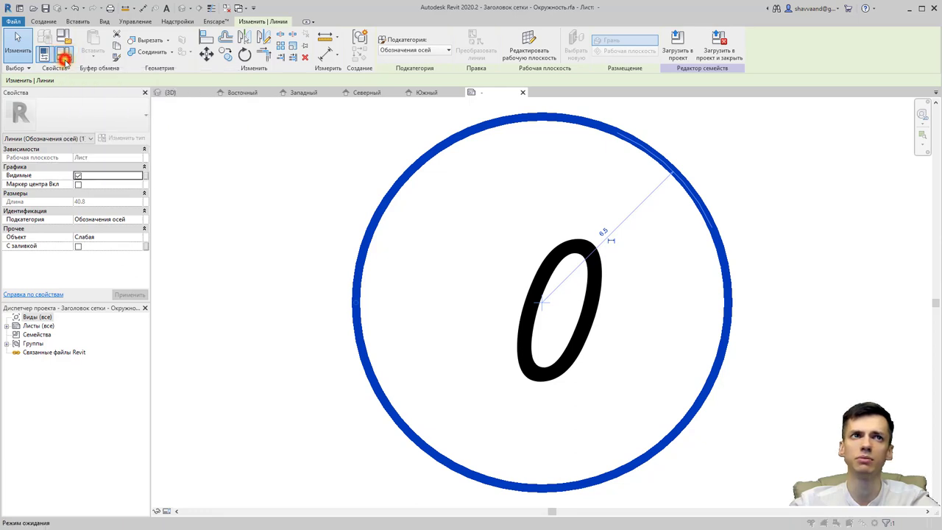
{"action": "left_click", "coordinate": [428, 205]}
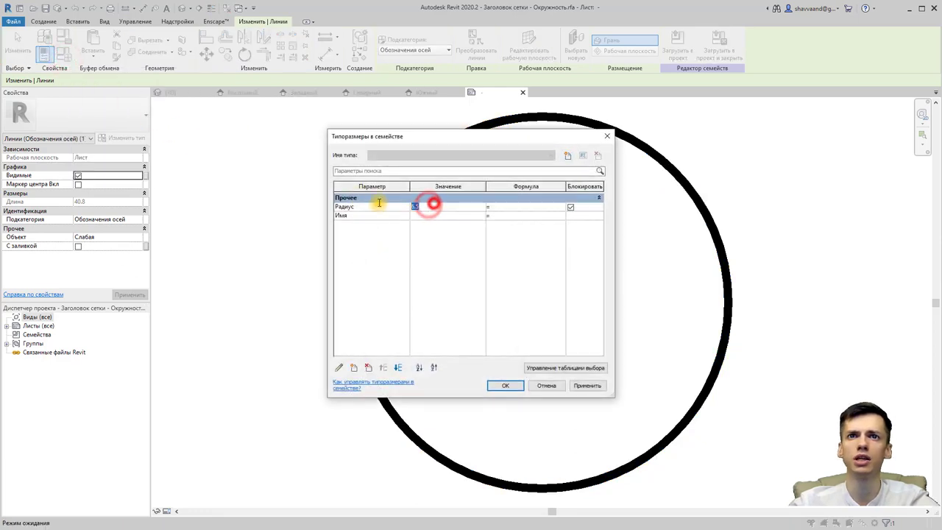
{"action": "type", "text": "4"}
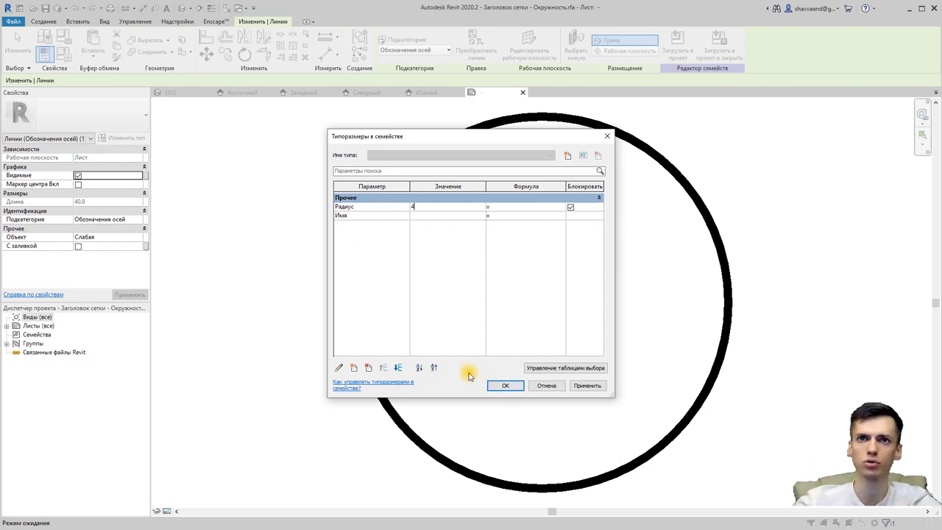
{"action": "left_click", "coordinate": [506, 386]}
{"action": "left_click", "coordinate": [325, 337]}
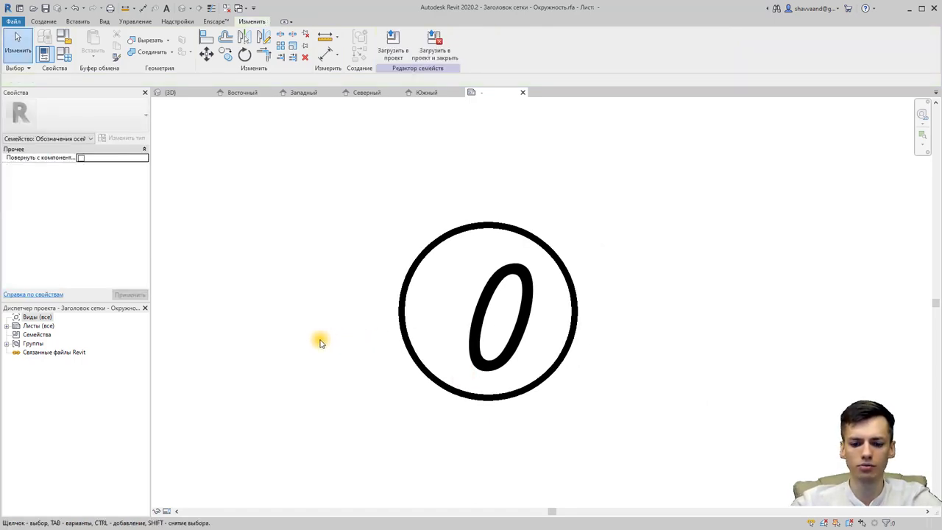
Step: Load the family into the project, saving it and overwriting the existing version and parameters
{"action": "left_click", "coordinate": [440, 49]}
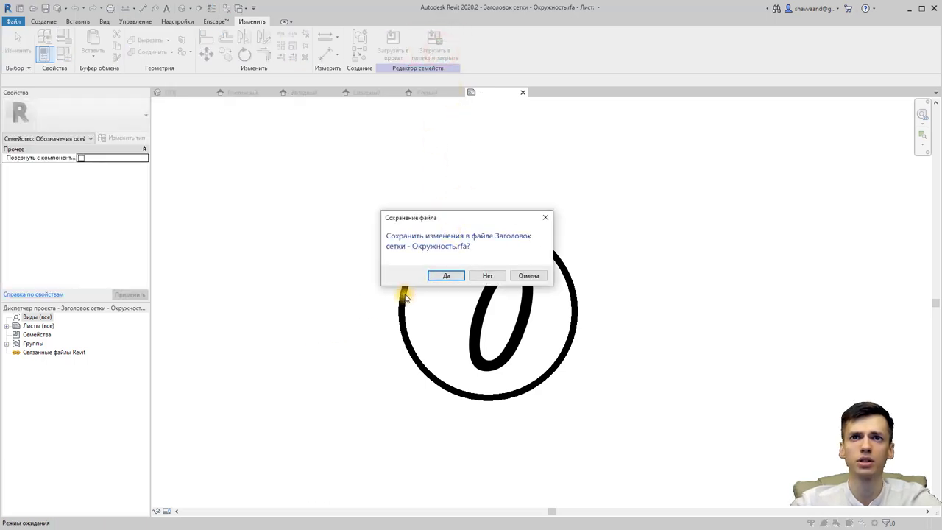
{"action": "left_click", "coordinate": [449, 276]}
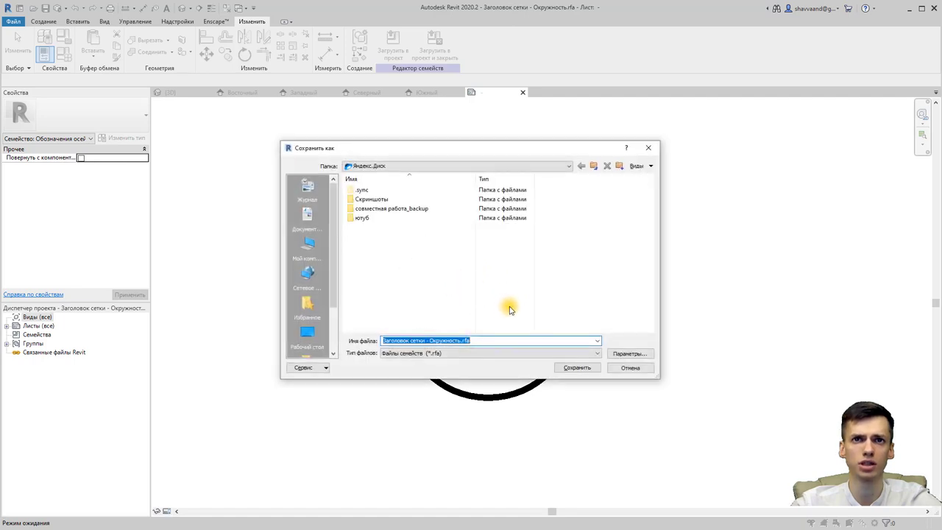
{"action": "left_click", "coordinate": [577, 368]}
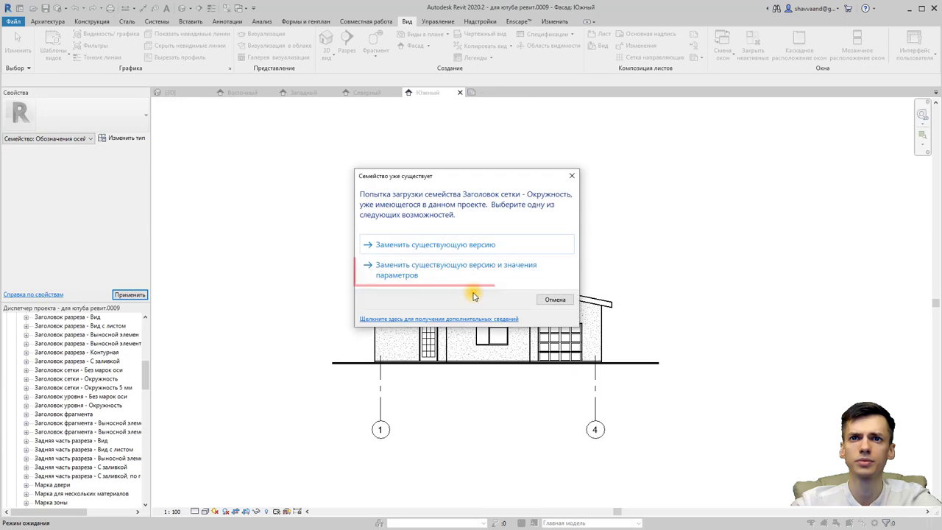
{"action": "left_click", "coordinate": [440, 283]}
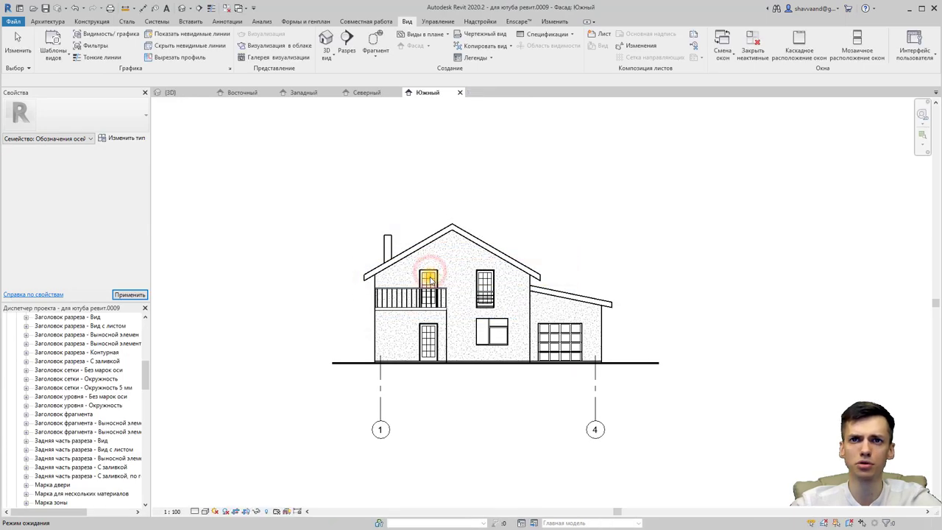
Step: Set grid 1's type head symbol to Заголовок сетки - Окружность
{"action": "middle_click_drag", "start_coordinate": [421, 336], "coordinate": [427, 293]}
{"action": "left_click", "coordinate": [412, 368]}
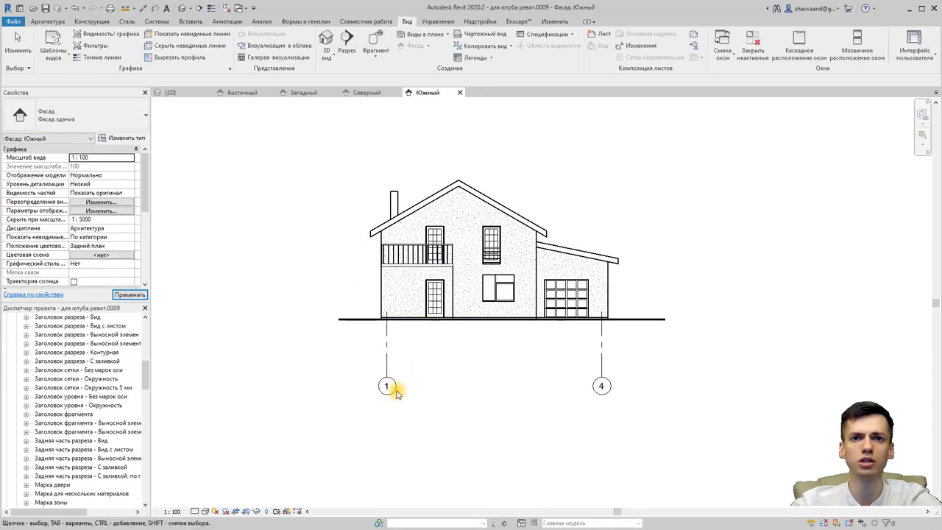
{"action": "left_click", "coordinate": [395, 390]}
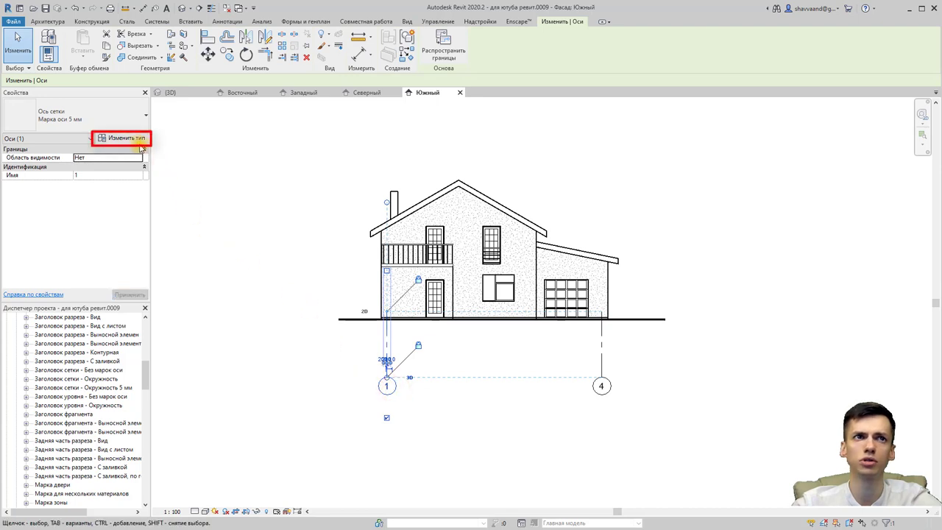
{"action": "left_click", "coordinate": [137, 142]}
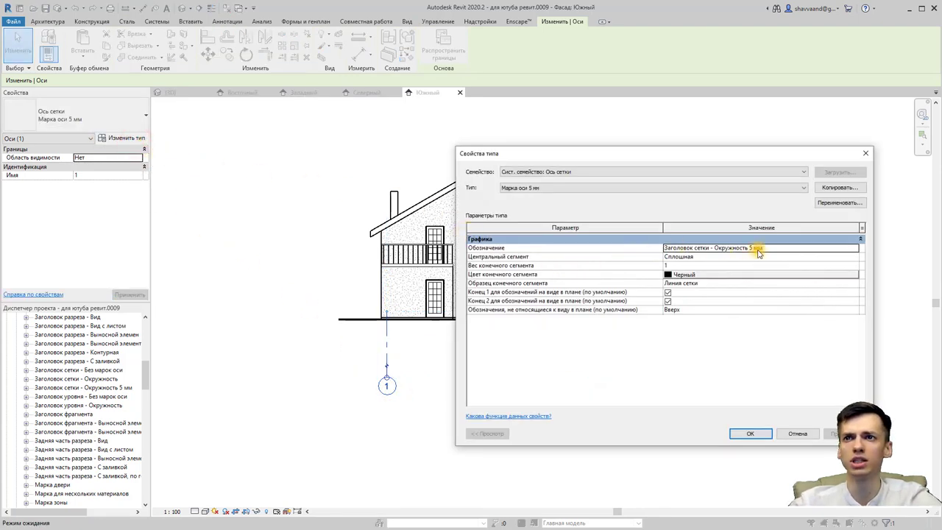
{"action": "left_click", "coordinate": [855, 249]}
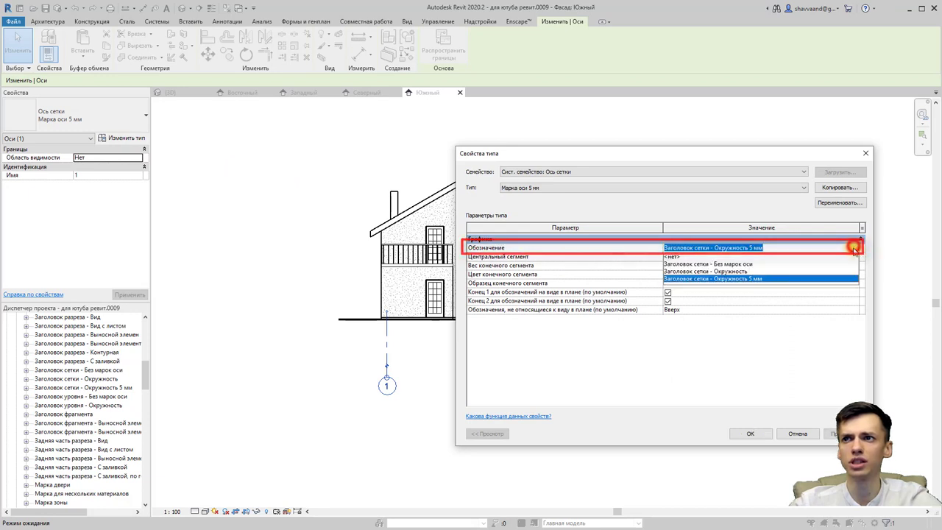
{"action": "left_click", "coordinate": [731, 271]}
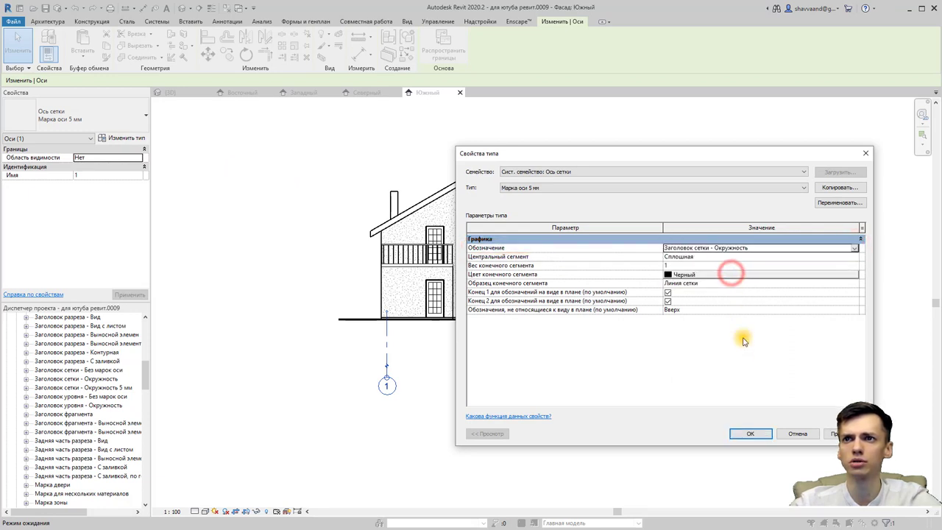
{"action": "left_click", "coordinate": [752, 436]}
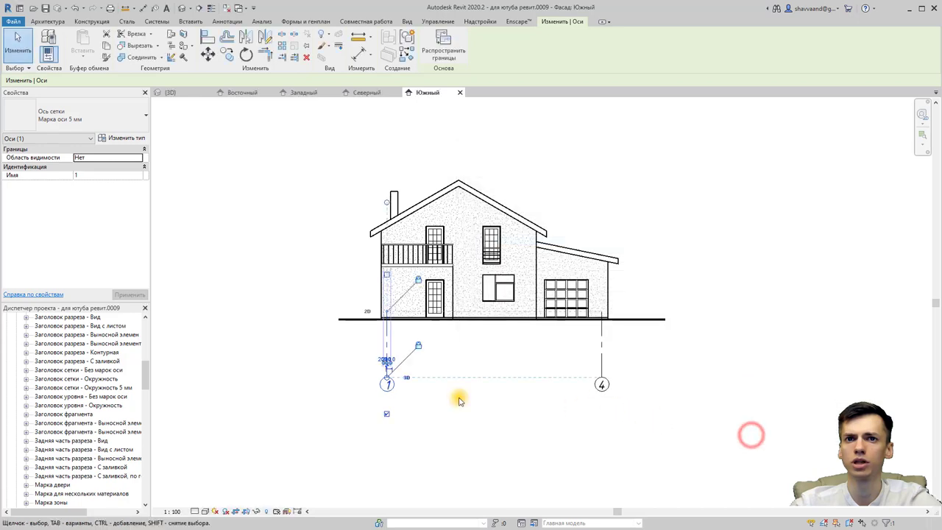
{"action": "scroll", "coordinate": [466, 393], "scroll_direction": "up", "scroll_amount": 5}
{"action": "key", "text": "Escape"}
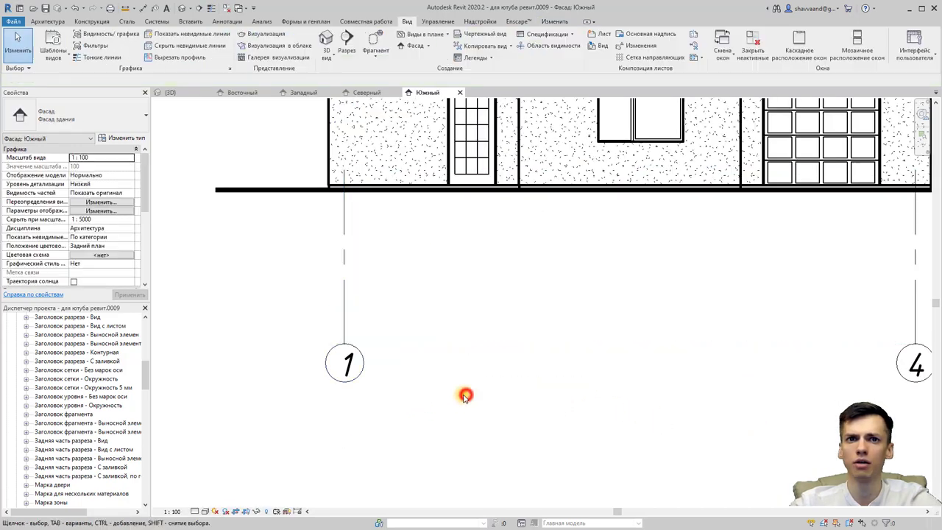
{"action": "scroll", "coordinate": [471, 391], "scroll_direction": "down", "scroll_amount": 4}
{"action": "scroll", "coordinate": [473, 390], "scroll_direction": "up", "scroll_amount": 1}
{"action": "middle_click_drag", "start_coordinate": [473, 390], "coordinate": [472, 390]}
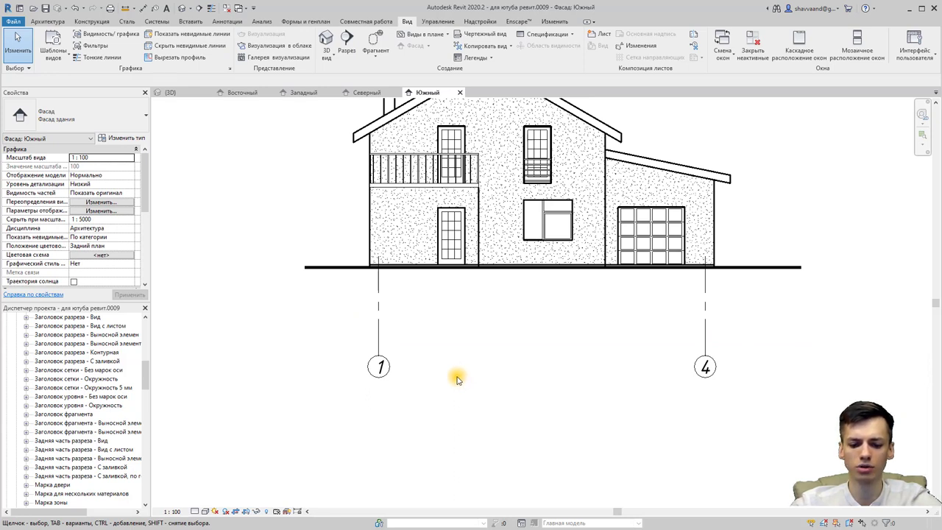
{"action": "scroll", "coordinate": [457, 379], "scroll_direction": "down", "scroll_amount": 2}
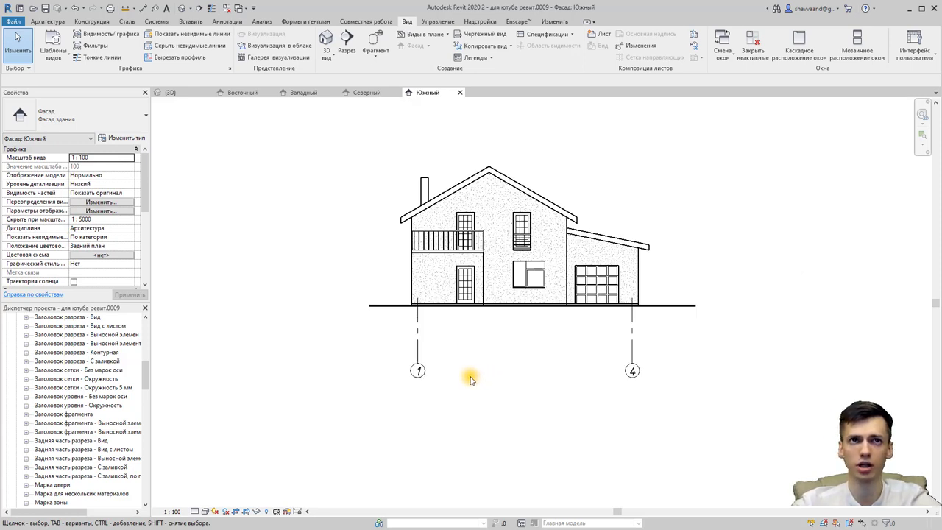
{"action": "scroll", "coordinate": [472, 378], "scroll_direction": "down", "scroll_amount": 1}
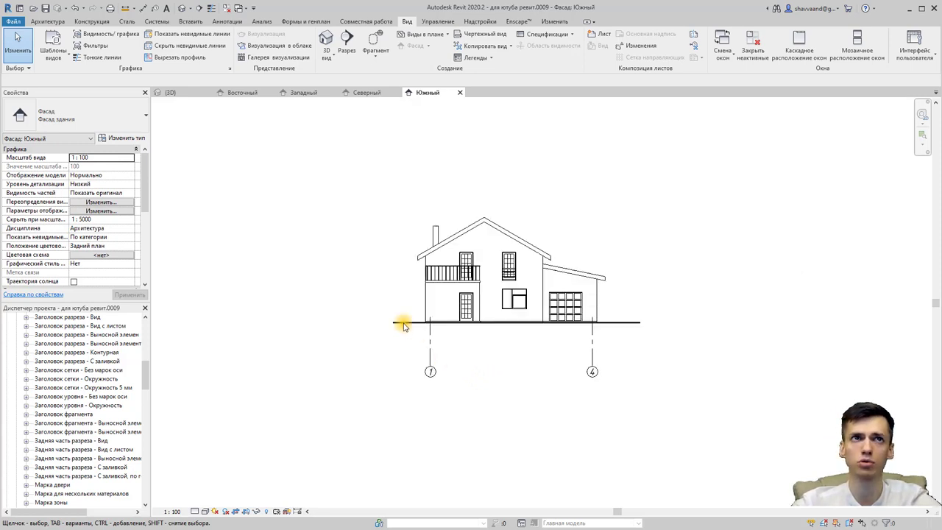
Step: Place an aligned 12000 dimension from grid 1 to grid 4 below the house, then select it
{"action": "left_click", "coordinate": [235, 21]}
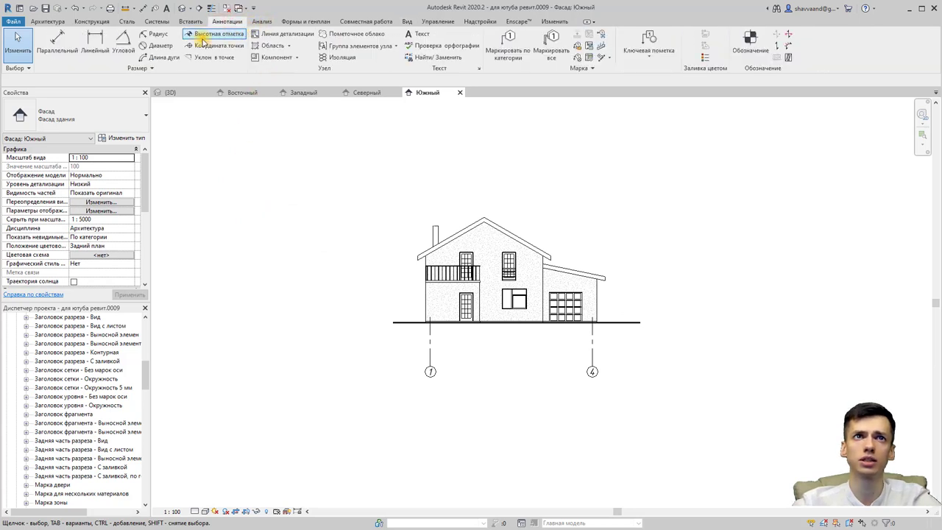
{"action": "left_click", "coordinate": [57, 46]}
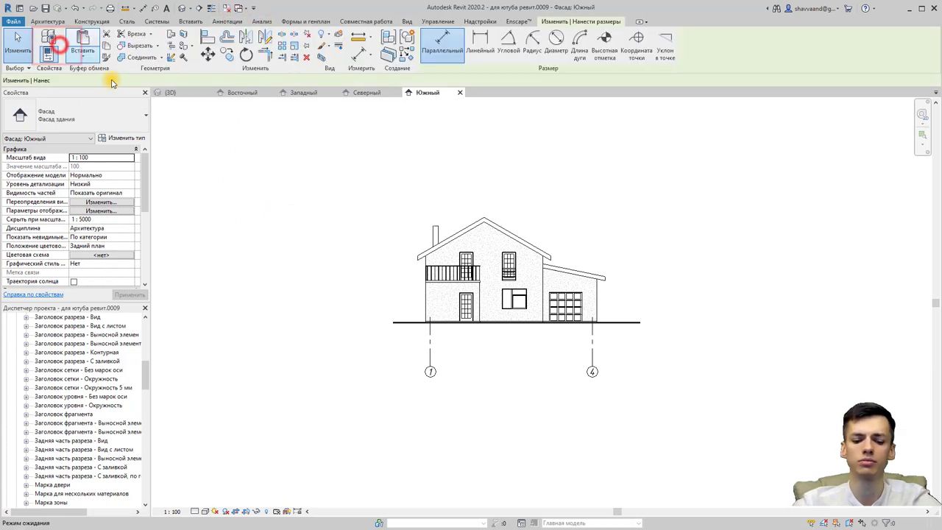
{"action": "left_click", "coordinate": [430, 349]}
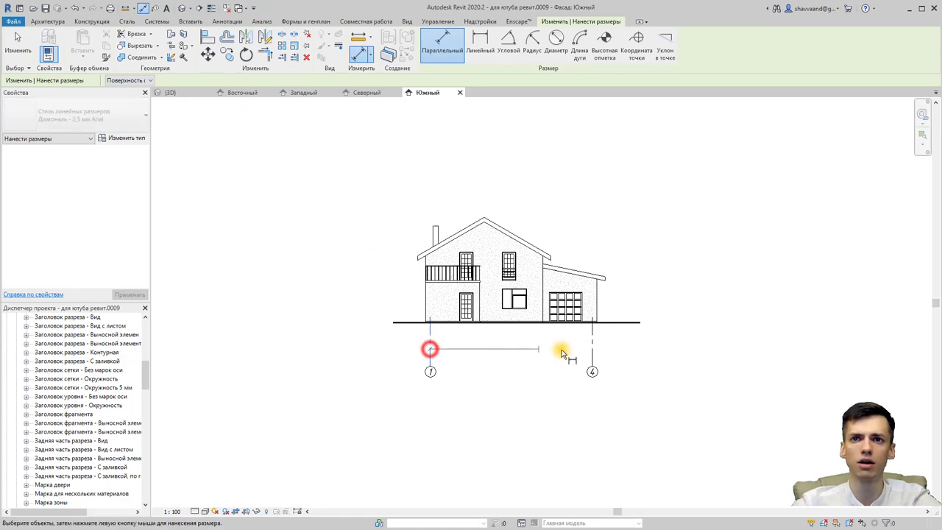
{"action": "left_click", "coordinate": [593, 352]}
{"action": "left_click", "coordinate": [531, 354]}
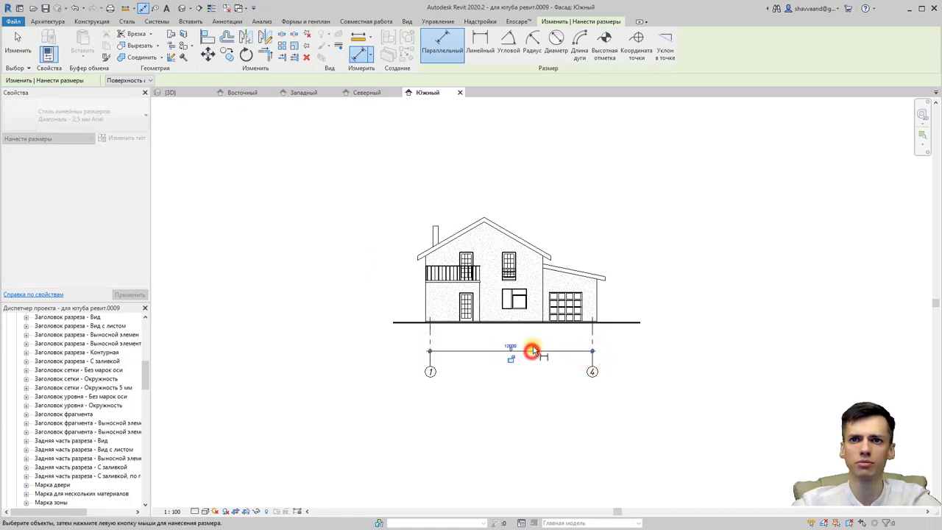
{"action": "key", "text": "Escape"}
{"action": "key", "text": "Escape"}
{"action": "scroll", "coordinate": [528, 356], "scroll_direction": "up", "scroll_amount": 2}
{"action": "scroll", "coordinate": [528, 358], "scroll_direction": "up", "scroll_amount": 2}
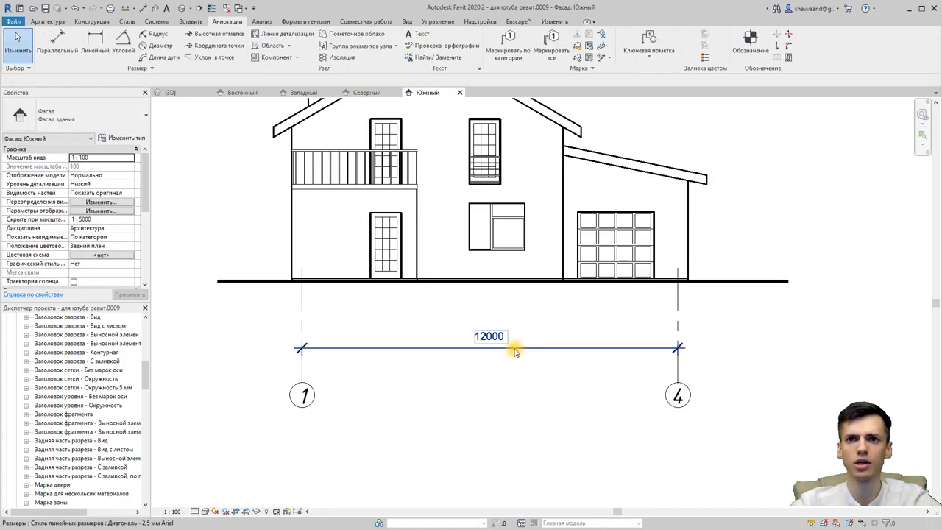
{"action": "left_click", "coordinate": [519, 347]}
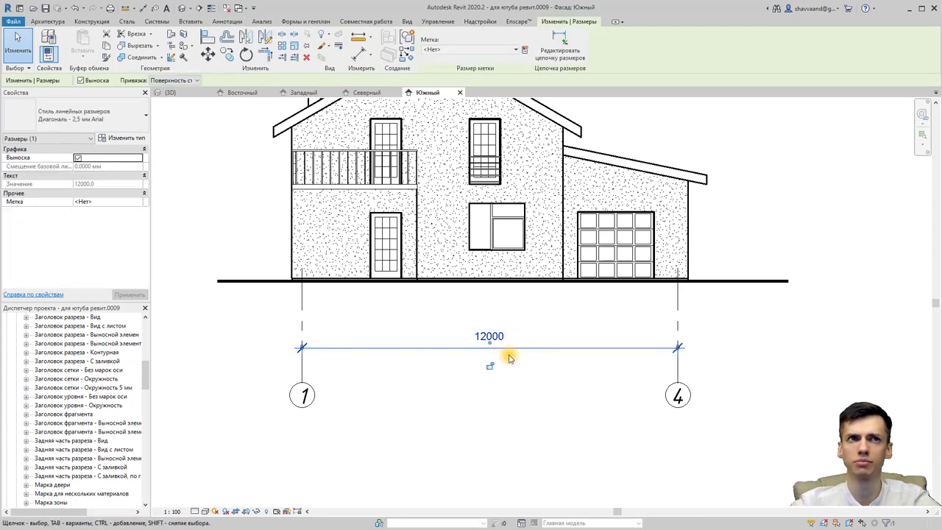
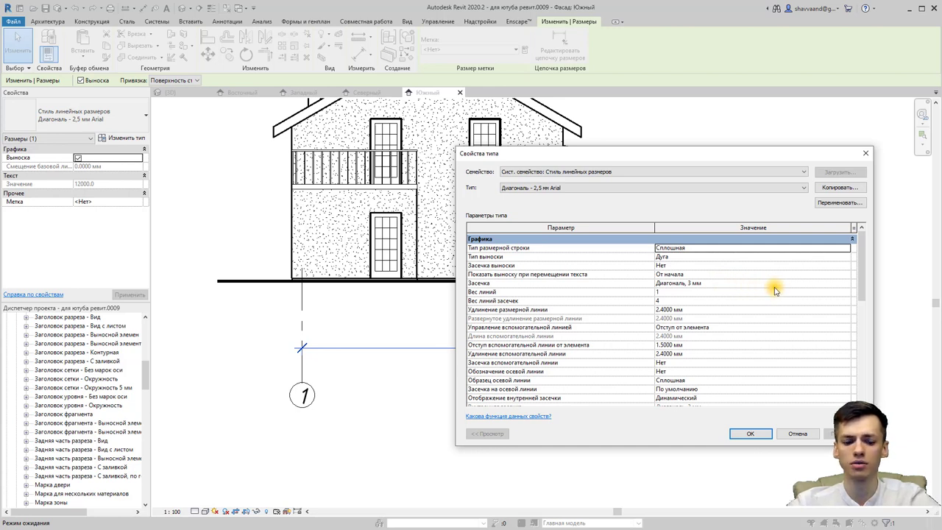
Step: Set the dimension type's line weight to 2 and tick mark line weight to 5
{"action": "left_click_drag", "start_coordinate": [651, 276], "coordinate": [729, 287]}
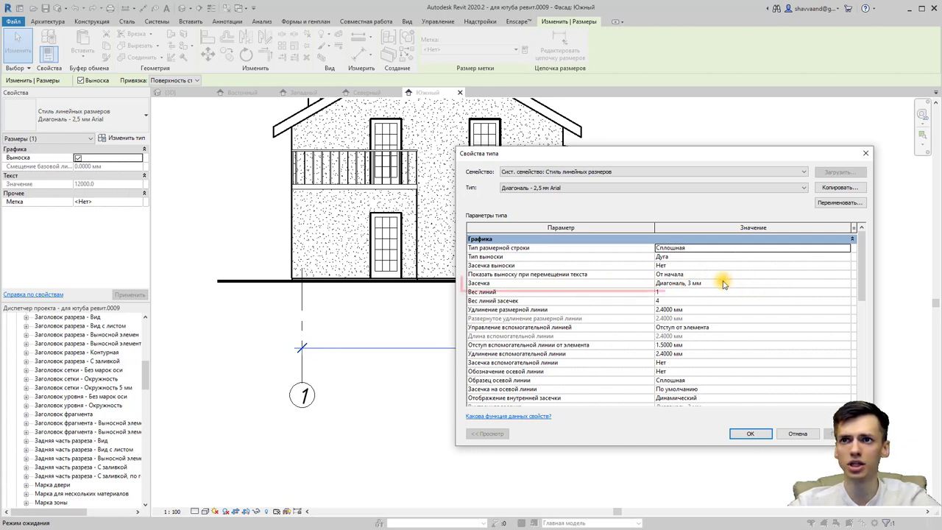
{"action": "left_click", "coordinate": [670, 294]}
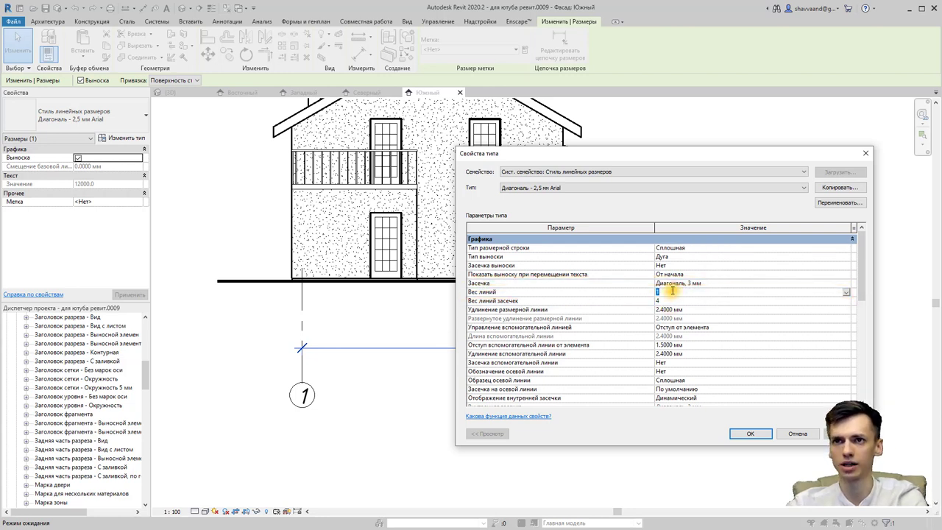
{"action": "type", "text": "2"}
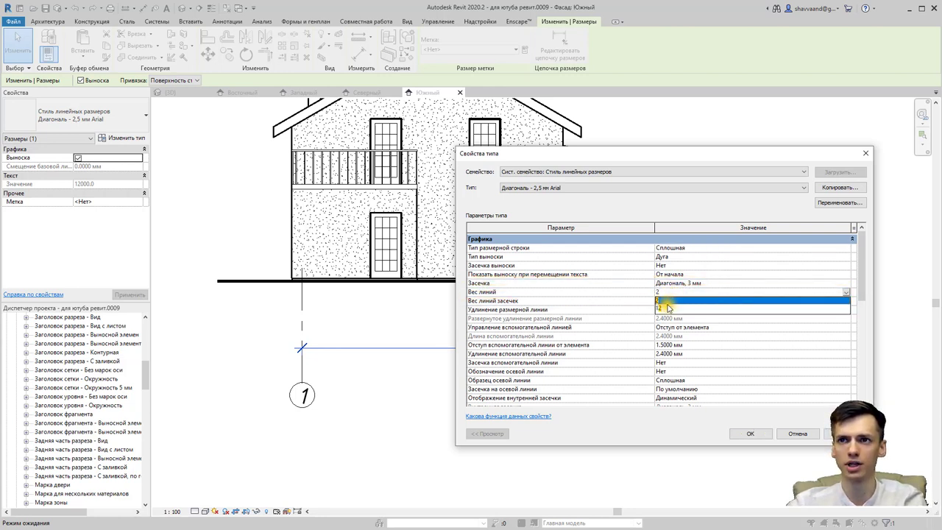
{"action": "left_click", "coordinate": [676, 302]}
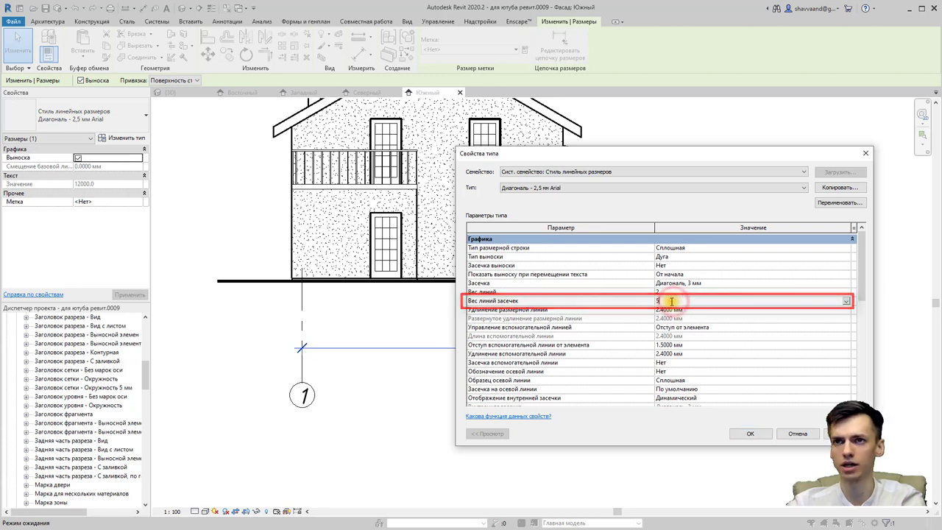
{"action": "type", "text": "5"}
{"action": "left_click", "coordinate": [675, 301]}
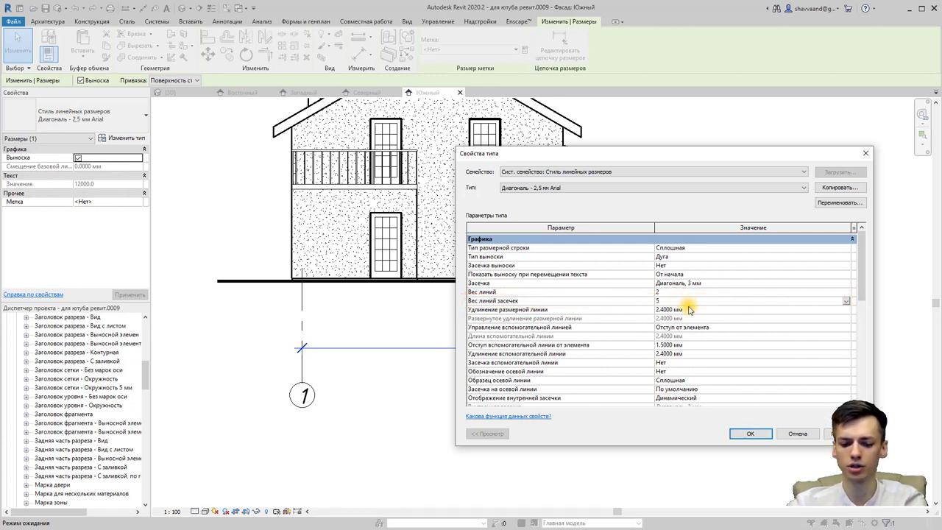
{"action": "scroll", "coordinate": [690, 309], "scroll_direction": "down", "scroll_amount": 2}
{"action": "scroll", "coordinate": [692, 312], "scroll_direction": "down", "scroll_amount": 3}
{"action": "scroll", "coordinate": [695, 316], "scroll_direction": "down", "scroll_amount": 2}
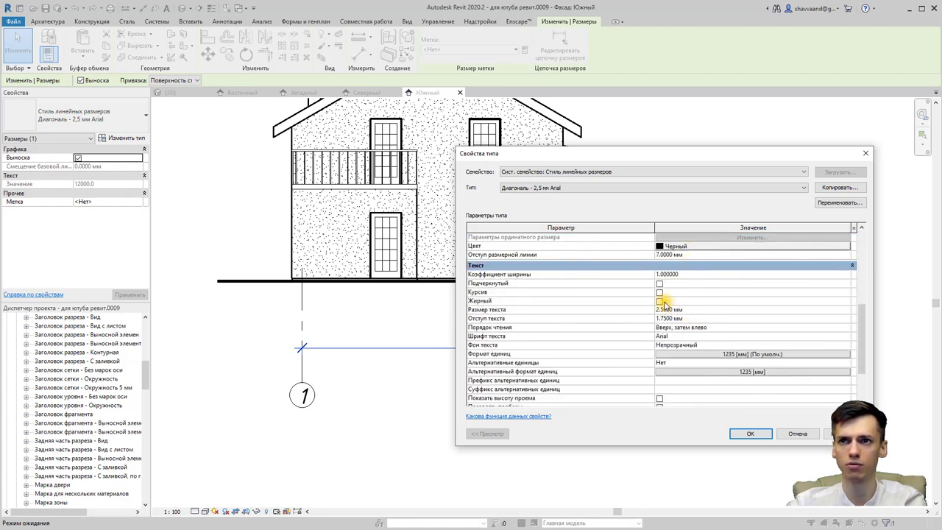
Step: Make the dimension text italic, 3 mm in size, with a text offset of 0
{"action": "left_click", "coordinate": [659, 292]}
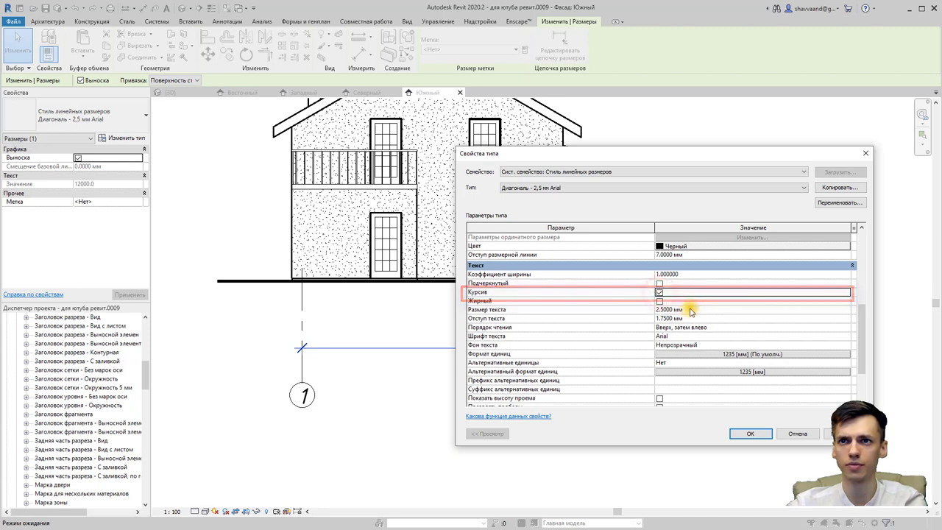
{"action": "left_click", "coordinate": [691, 312]}
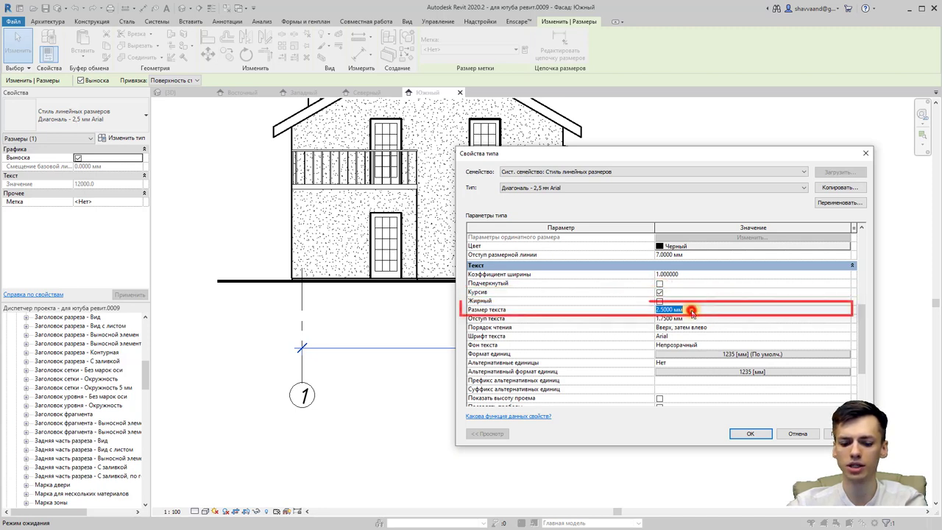
{"action": "type", "text": "3"}
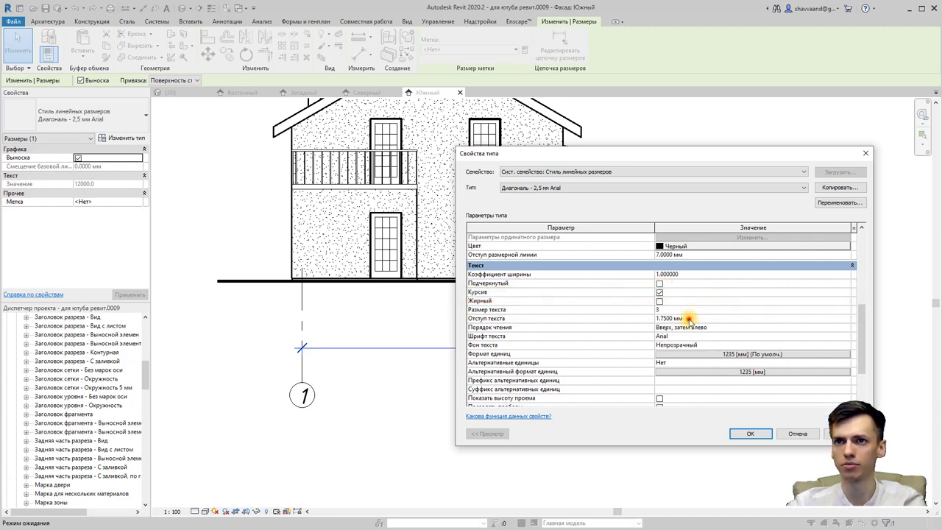
{"action": "left_click", "coordinate": [689, 318]}
{"action": "type", "text": "0"}
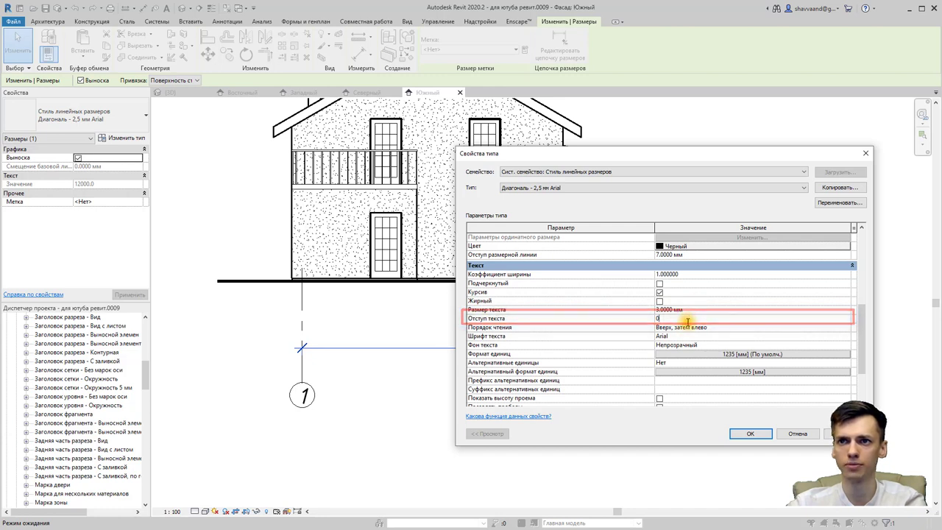
Step: Switch the dimension font to ISOCPEUR with a transparent text background and apply
{"action": "left_click", "coordinate": [685, 335]}
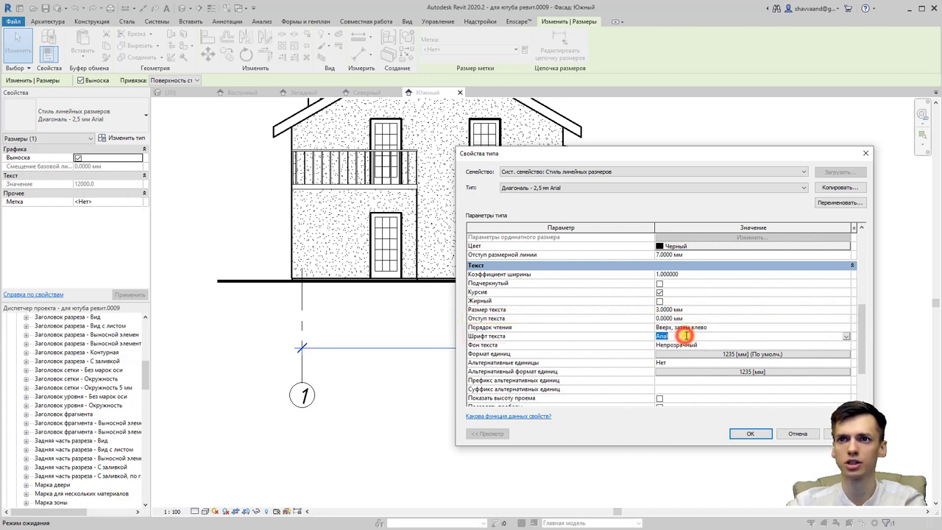
{"action": "type", "text": "ISOCP"}
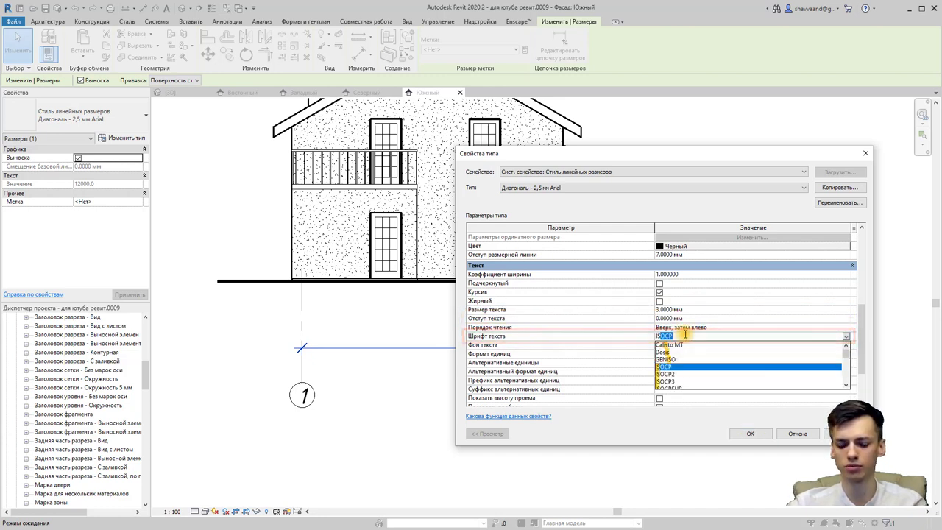
{"action": "scroll", "coordinate": [682, 368], "scroll_direction": "down", "scroll_amount": 1}
{"action": "left_click", "coordinate": [681, 367]}
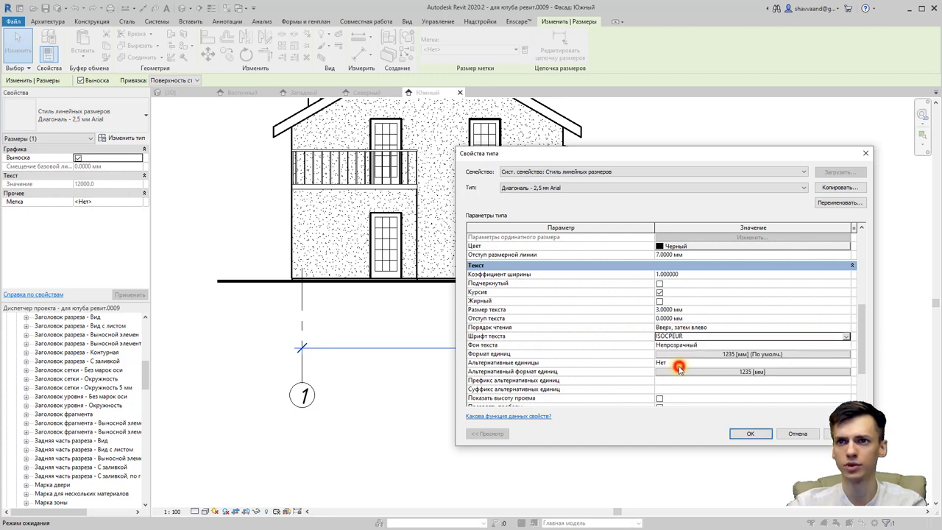
{"action": "left_click", "coordinate": [747, 343]}
{"action": "left_click", "coordinate": [849, 346]}
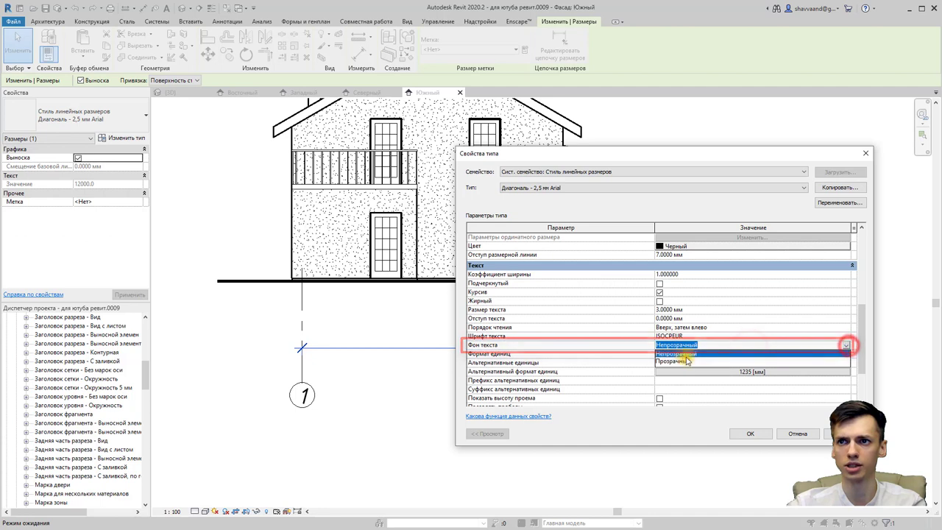
{"action": "left_click", "coordinate": [681, 363]}
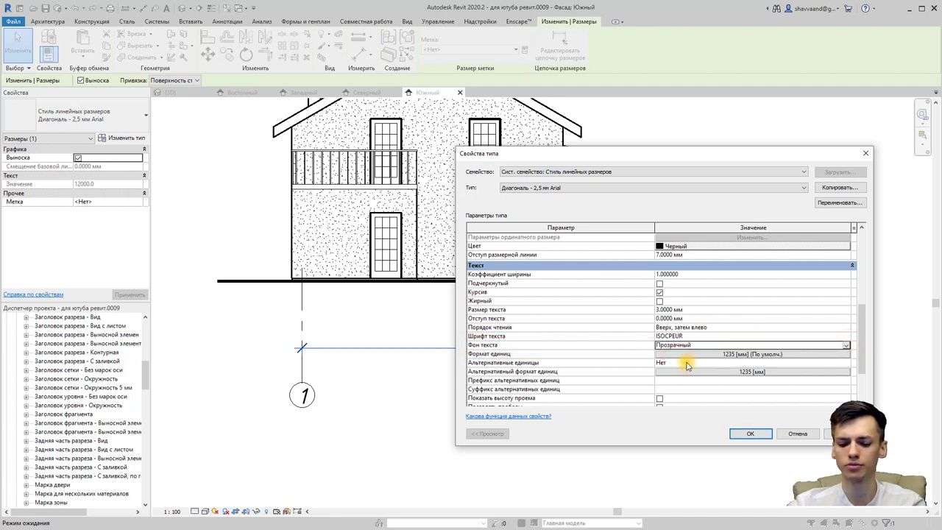
{"action": "left_click", "coordinate": [745, 434]}
Step: Deselect the dimension, zoom out and centre the house, then start the Text tool
{"action": "left_click", "coordinate": [578, 396]}
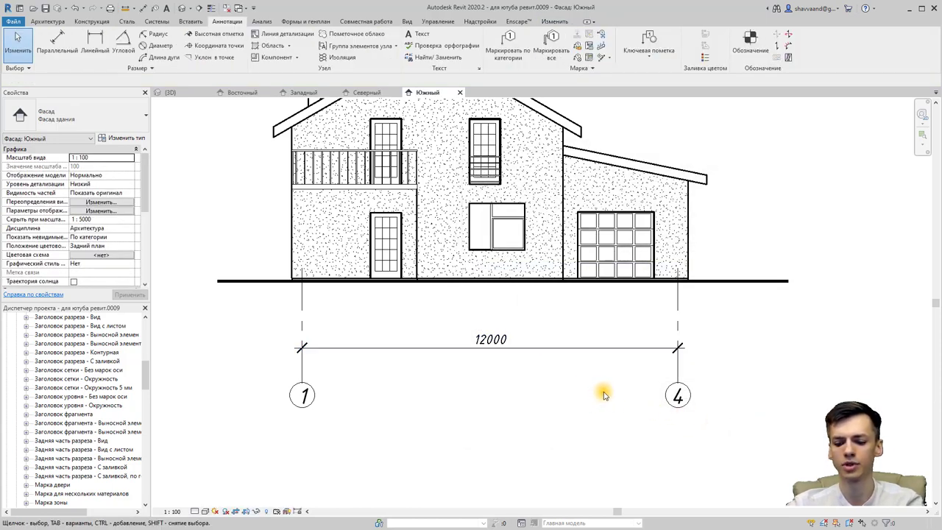
{"action": "scroll", "coordinate": [599, 391], "scroll_direction": "down", "scroll_amount": 2}
{"action": "scroll", "coordinate": [592, 394], "scroll_direction": "down", "scroll_amount": 1}
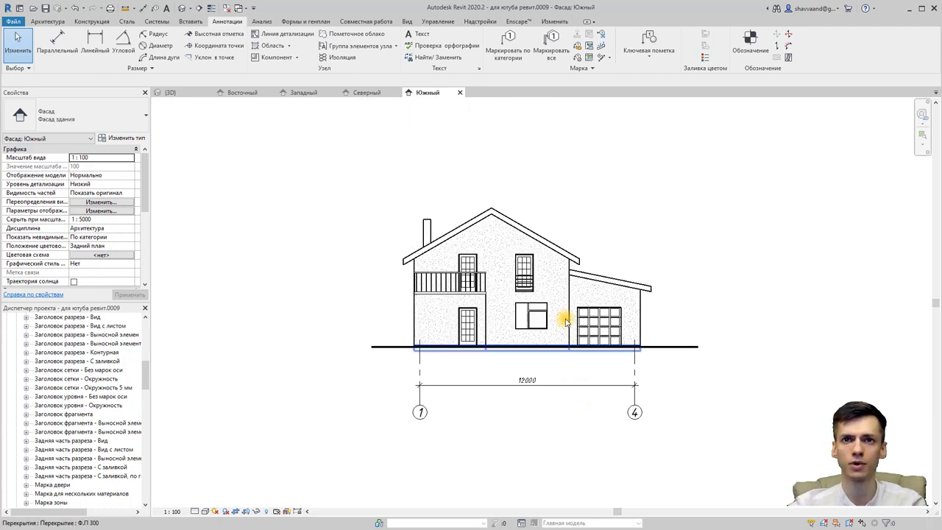
{"action": "scroll", "coordinate": [565, 305], "scroll_direction": "down", "scroll_amount": 1}
{"action": "middle_click_drag", "start_coordinate": [563, 302], "coordinate": [546, 323]}
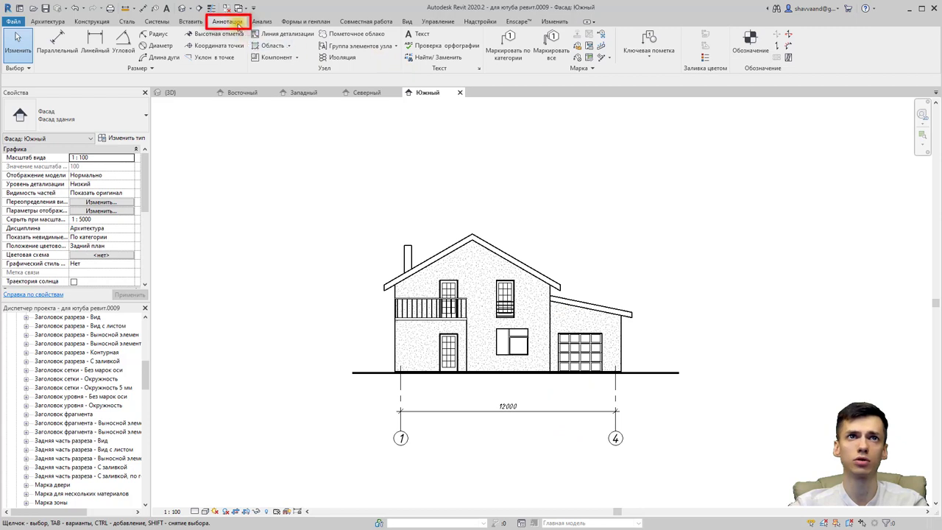
{"action": "left_click", "coordinate": [416, 34]}
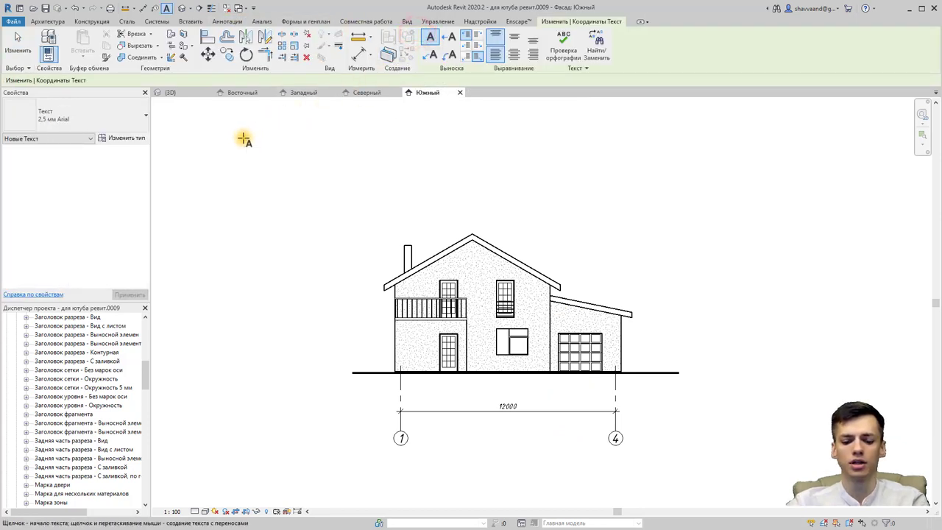
Step: Duplicate the current text type as a new type named 'Исокпеур 5 мм'
{"action": "left_click", "coordinate": [122, 139]}
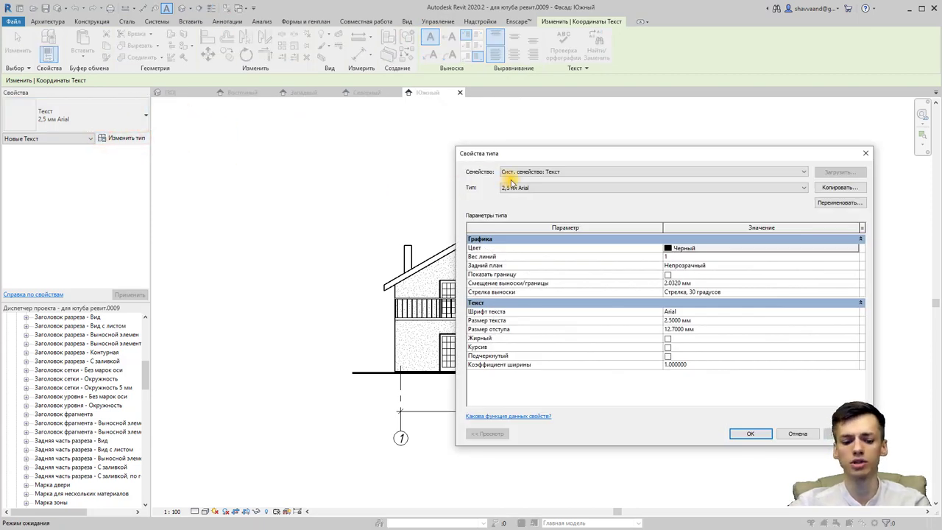
{"action": "left_click", "coordinate": [840, 187]}
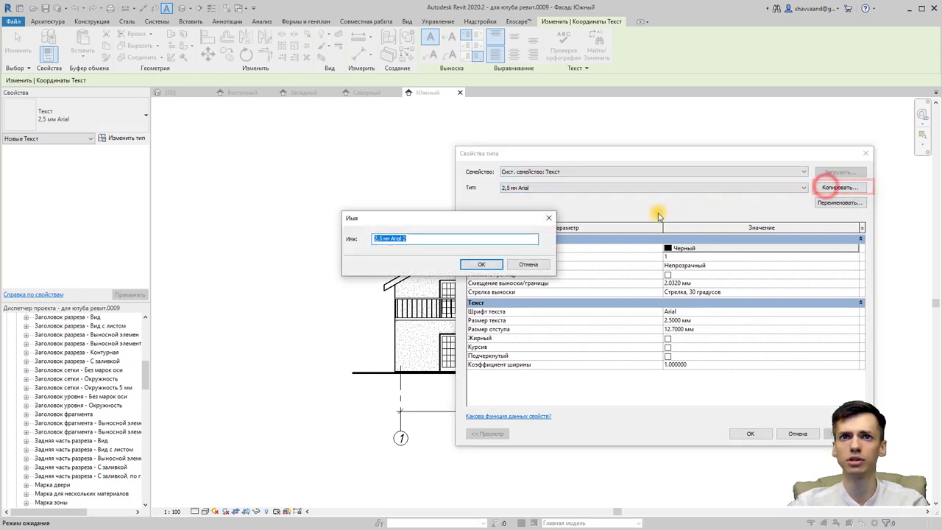
{"action": "type", "text": "8"}
{"action": "key", "text": "BackSpace"}
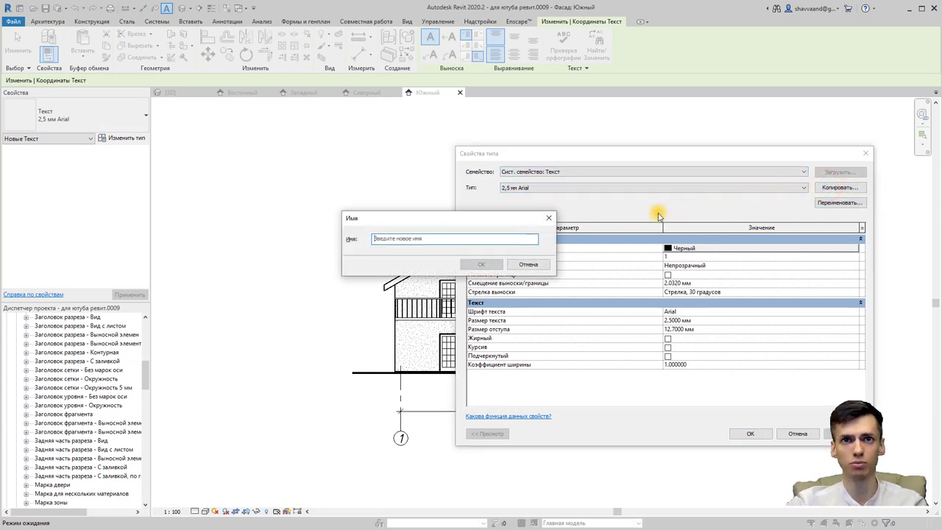
{"action": "type", "text": "Исокпеур 5 мм"}
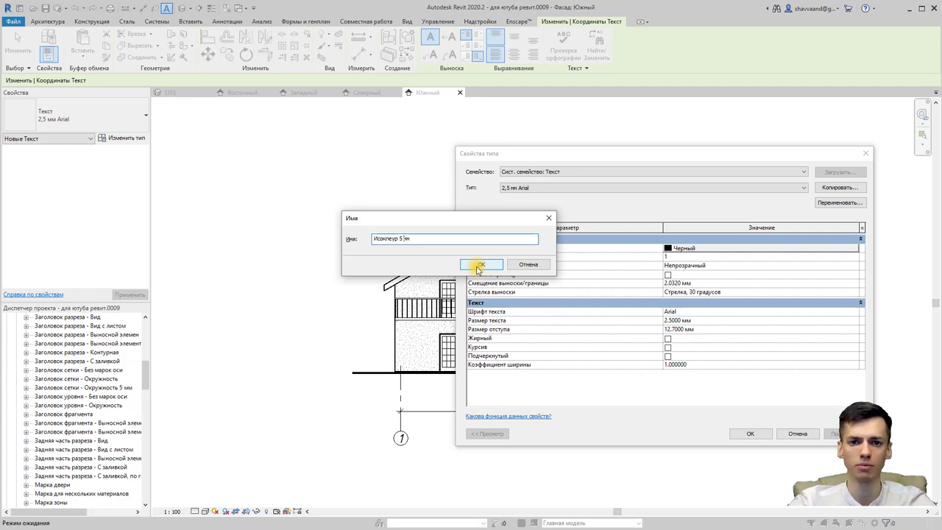
{"action": "left_click", "coordinate": [479, 264]}
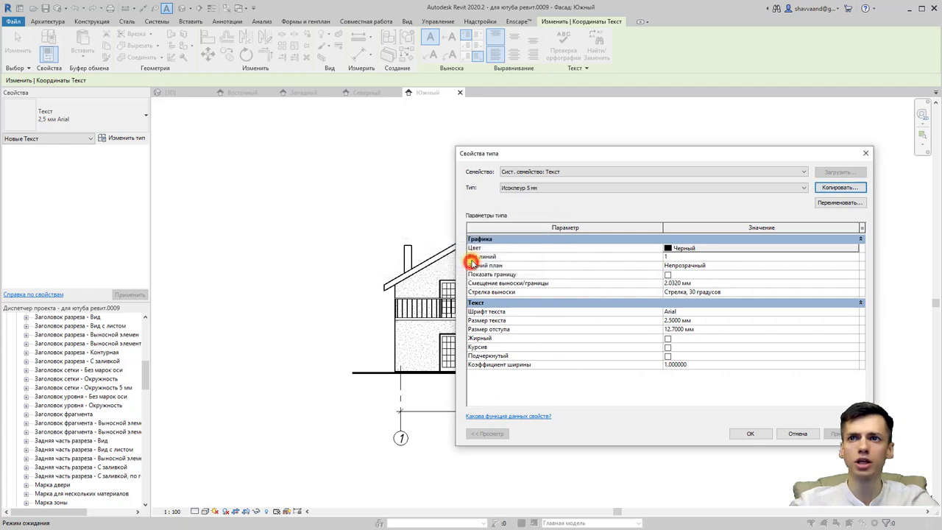
Step: Give the new text type a transparent background, ISOCPEUR font, 5 mm size and italic
{"action": "left_click", "coordinate": [856, 266]}
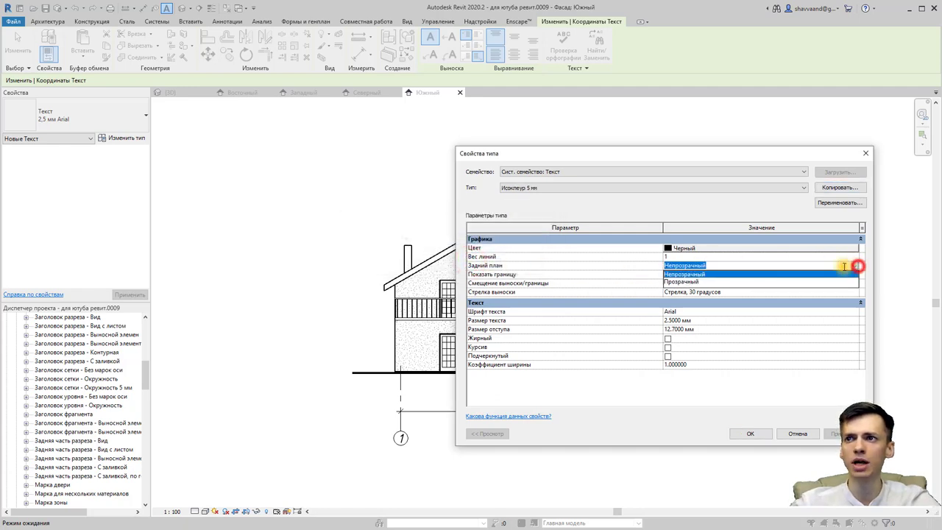
{"action": "left_click", "coordinate": [696, 284]}
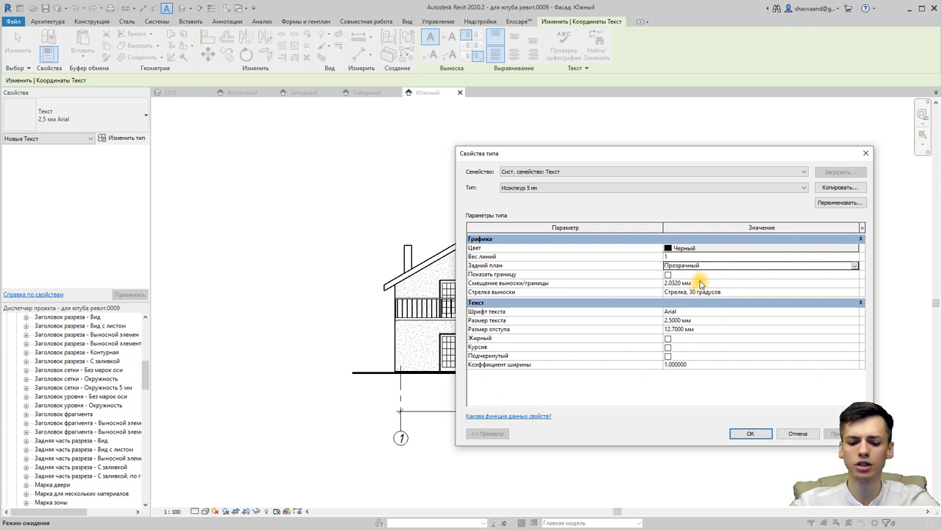
{"action": "left_click", "coordinate": [746, 311]}
{"action": "type", "text": "ш"}
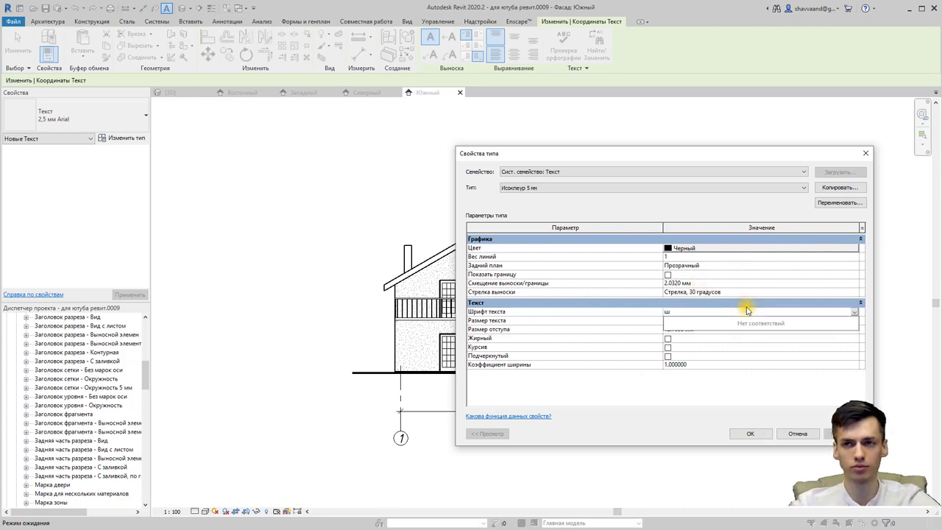
{"action": "left_click", "coordinate": [707, 310]}
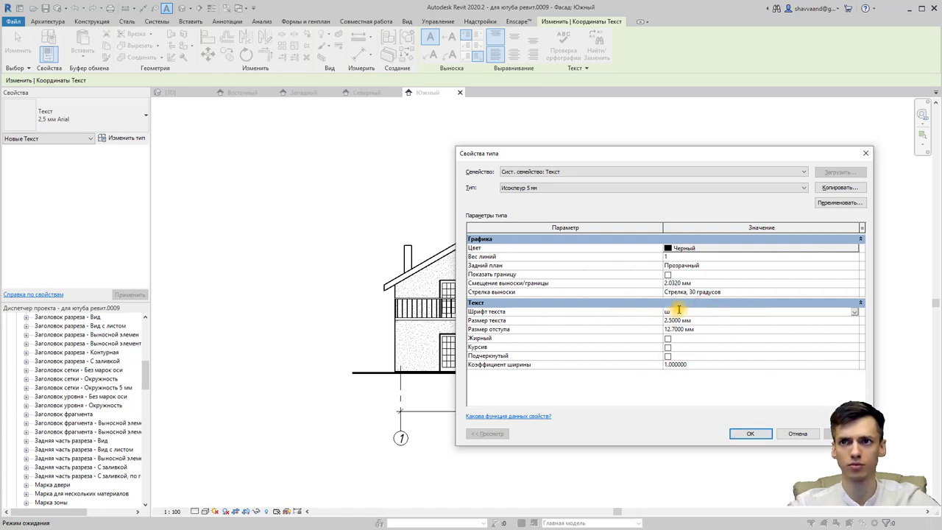
{"action": "key", "text": "BackSpace"}
{"action": "type", "text": "ISOCP"}
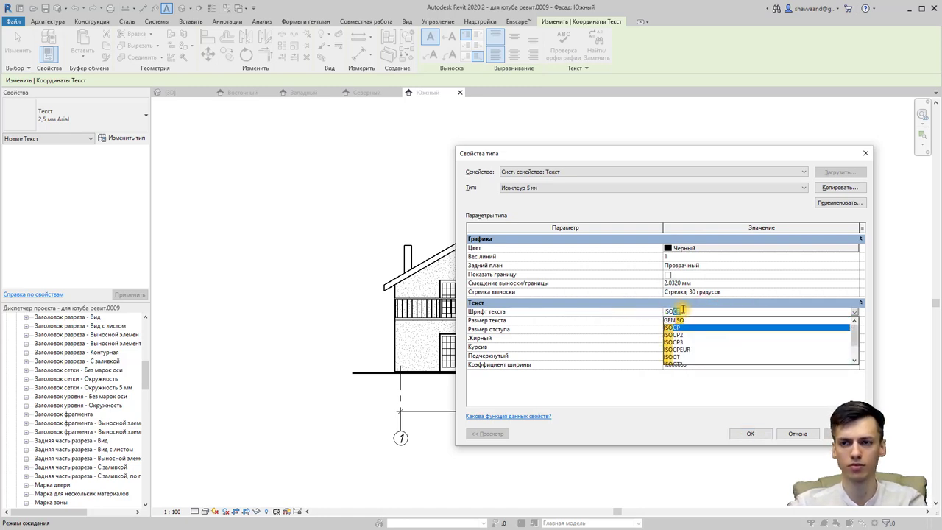
{"action": "left_click", "coordinate": [688, 350]}
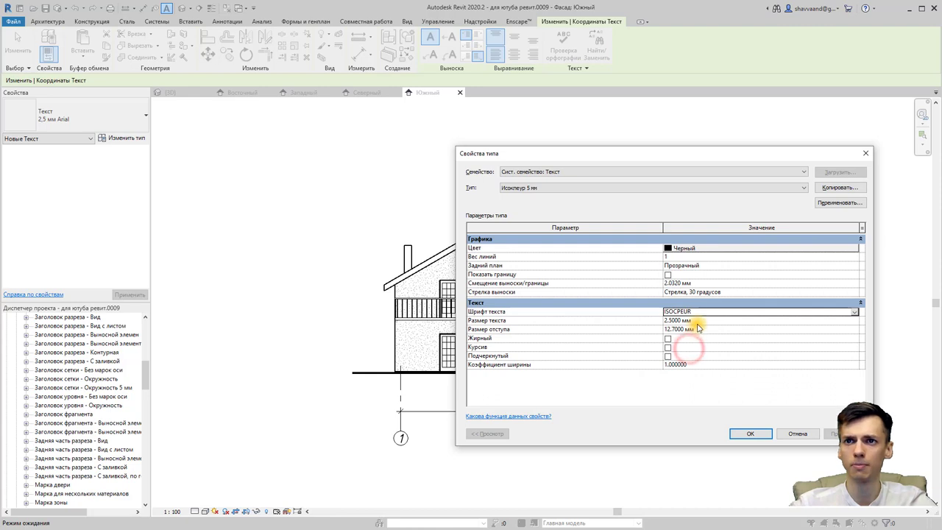
{"action": "left_click", "coordinate": [703, 321]}
{"action": "type", "text": "5"}
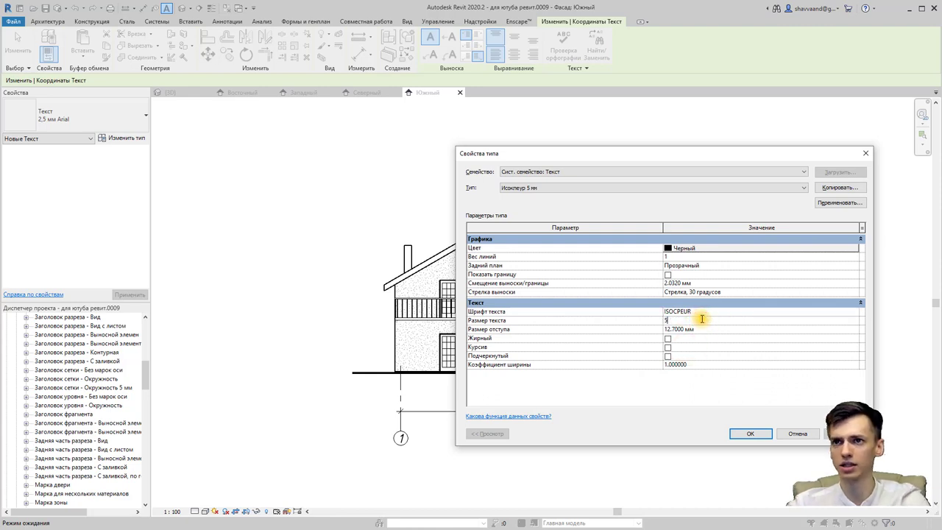
{"action": "left_click", "coordinate": [668, 347]}
{"action": "left_click", "coordinate": [743, 434]}
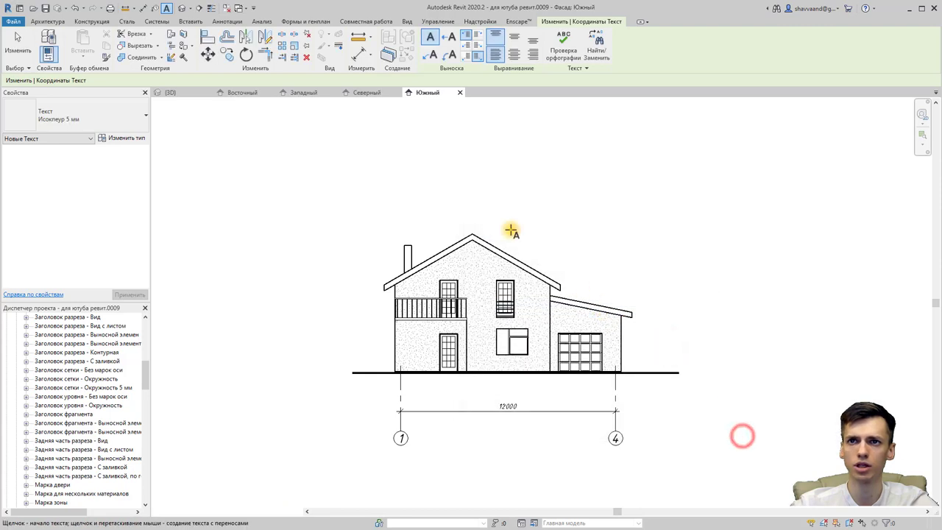
Step: Place the text 'Фасад 1-4' above the elevation and nudge it slightly down and right
{"action": "left_click", "coordinate": [444, 186]}
{"action": "type", "text": "Фа"}
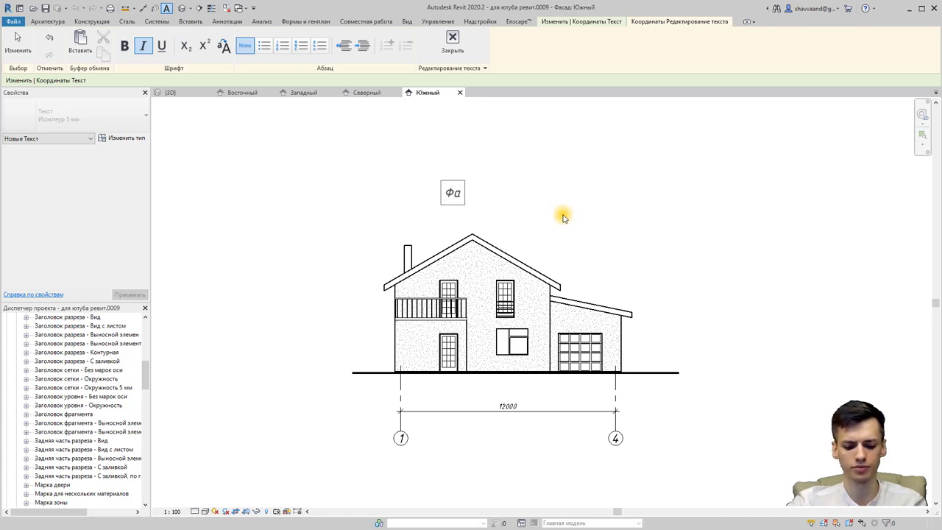
{"action": "type", "text": "сад 1-4"}
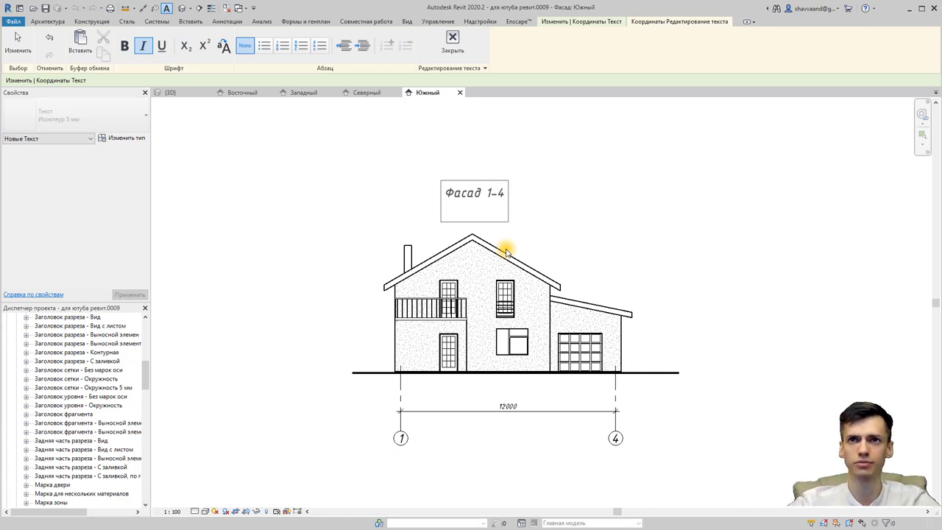
{"action": "left_click", "coordinate": [545, 213]}
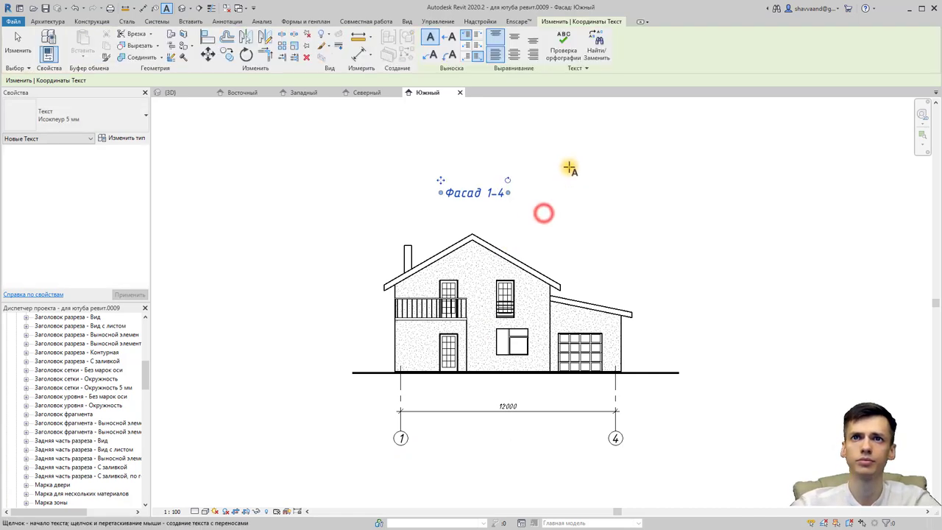
{"action": "key", "text": "Escape"}
{"action": "left_click", "coordinate": [473, 193]}
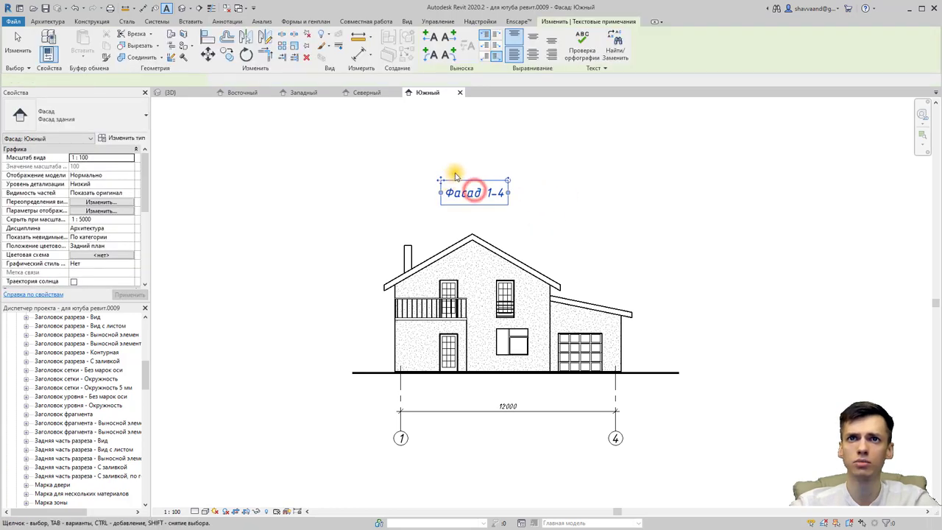
{"action": "left_click_drag", "start_coordinate": [440, 180], "coordinate": [472, 204]}
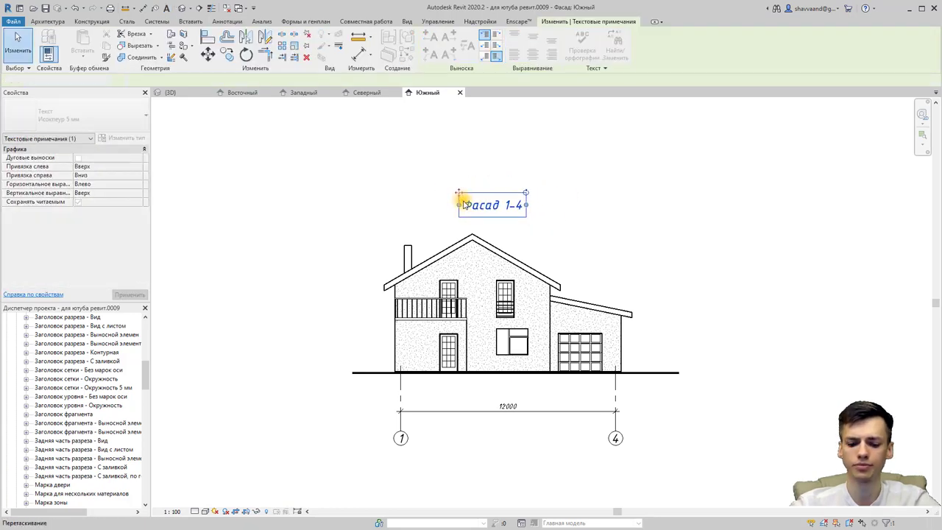
{"action": "key", "text": "Escape"}
{"action": "scroll", "coordinate": [837, 456], "scroll_direction": "up", "scroll_amount": 1}
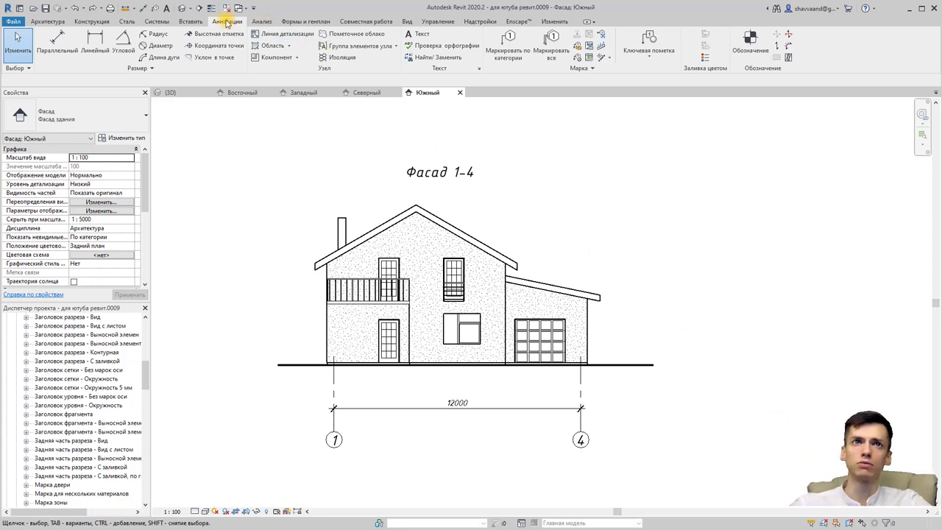
Step: Place a colour fill legend right of the elevation using the Схема 1 - 1 scheme
{"action": "left_click", "coordinate": [704, 58]}
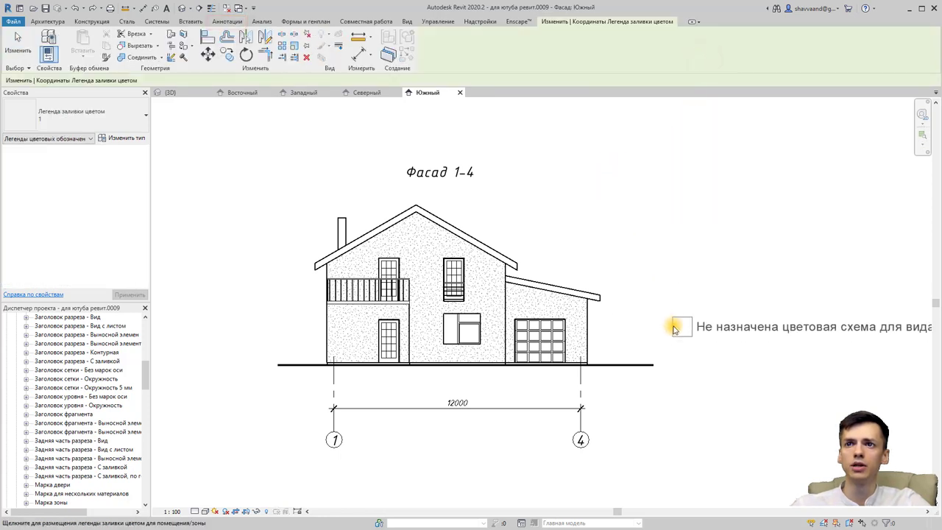
{"action": "scroll", "coordinate": [667, 317], "scroll_direction": "down", "scroll_amount": 1}
{"action": "scroll", "coordinate": [641, 313], "scroll_direction": "down", "scroll_amount": 1}
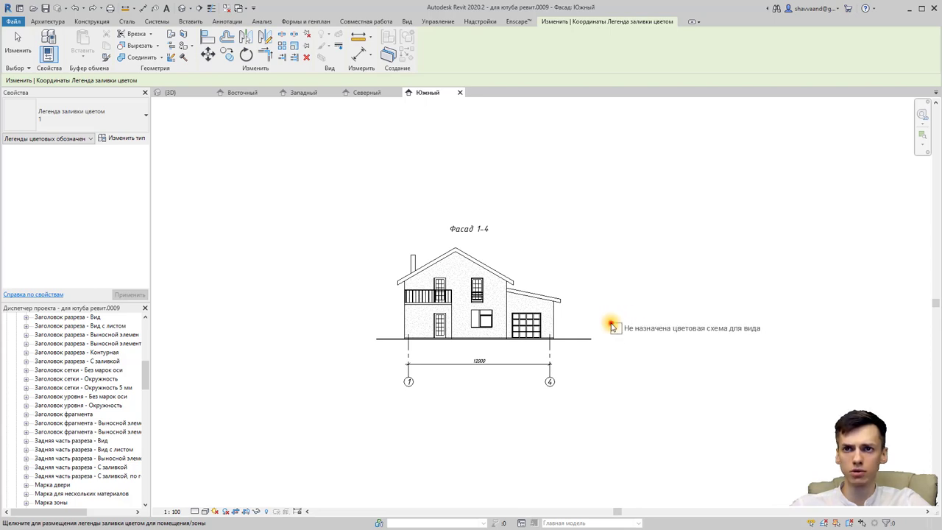
{"action": "left_click", "coordinate": [612, 327]}
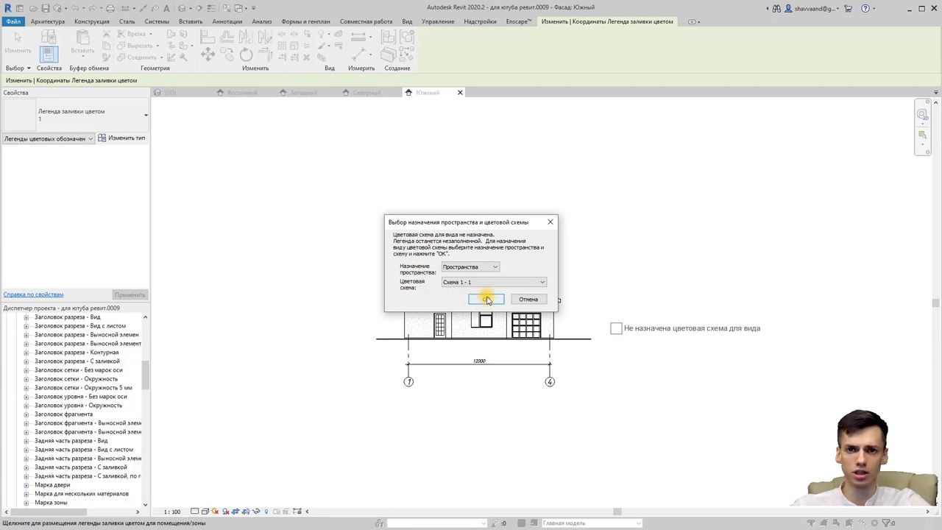
{"action": "left_click", "coordinate": [487, 300]}
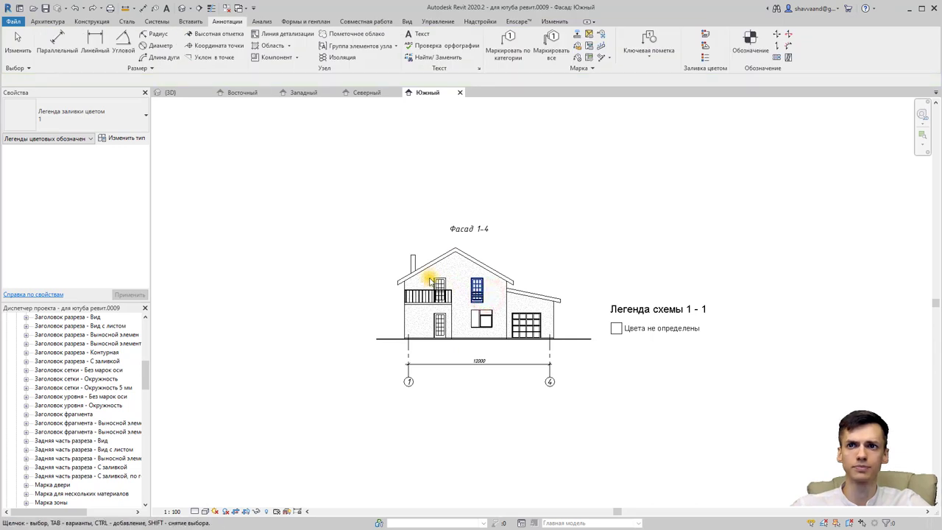
{"action": "left_click", "coordinate": [629, 303]}
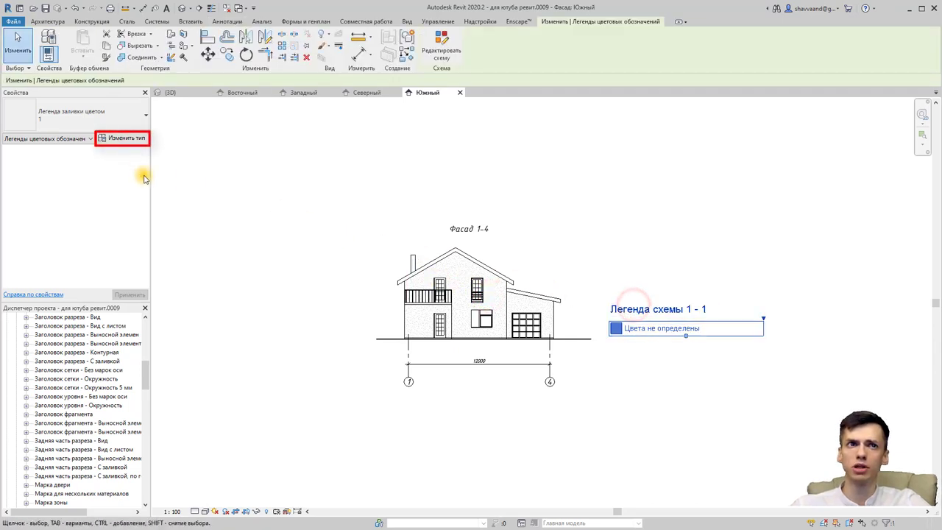
{"action": "left_click", "coordinate": [132, 143]}
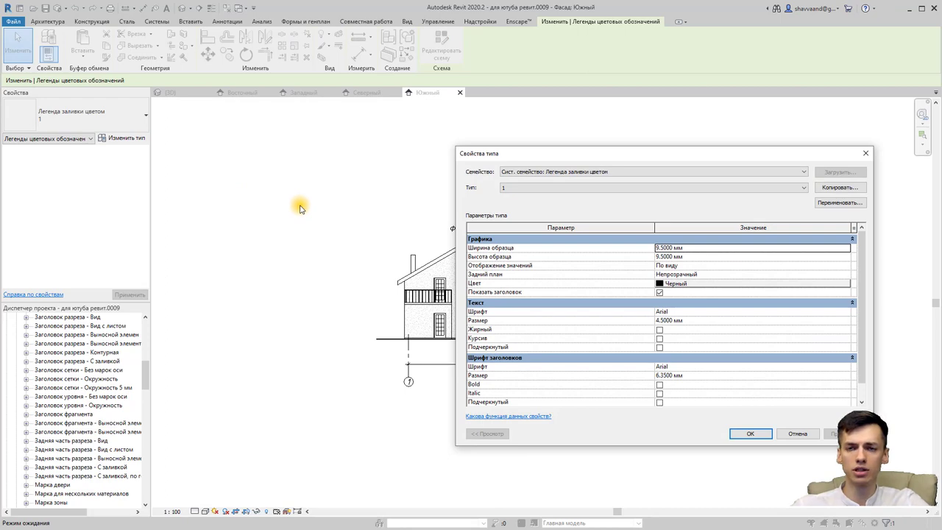
{"action": "left_click", "coordinate": [865, 153]}
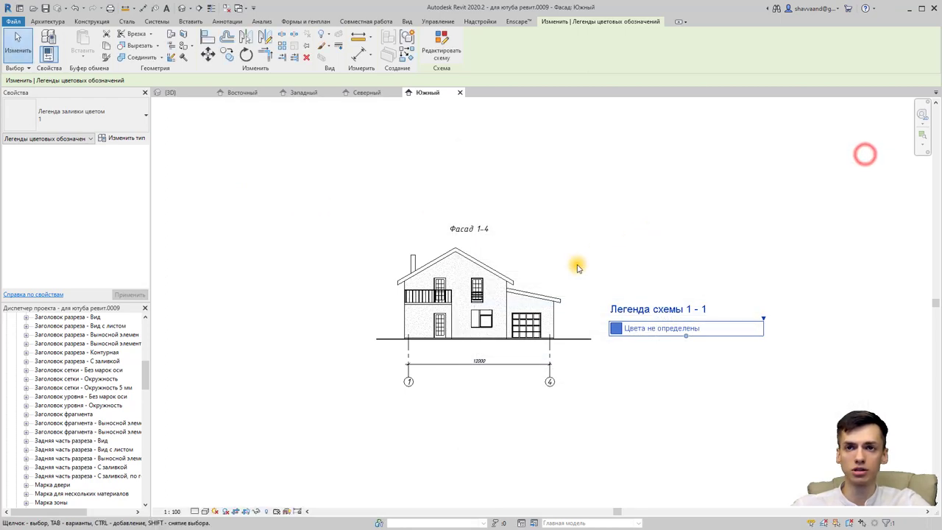
{"action": "scroll", "coordinate": [447, 309], "scroll_direction": "up", "scroll_amount": 2}
{"action": "scroll", "coordinate": [449, 294], "scroll_direction": "up", "scroll_amount": 3}
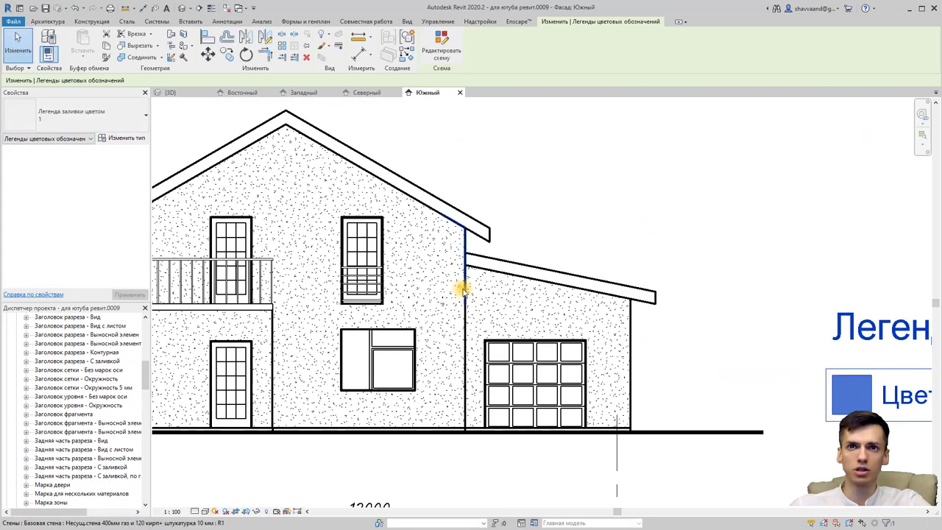
{"action": "left_click", "coordinate": [462, 289]}
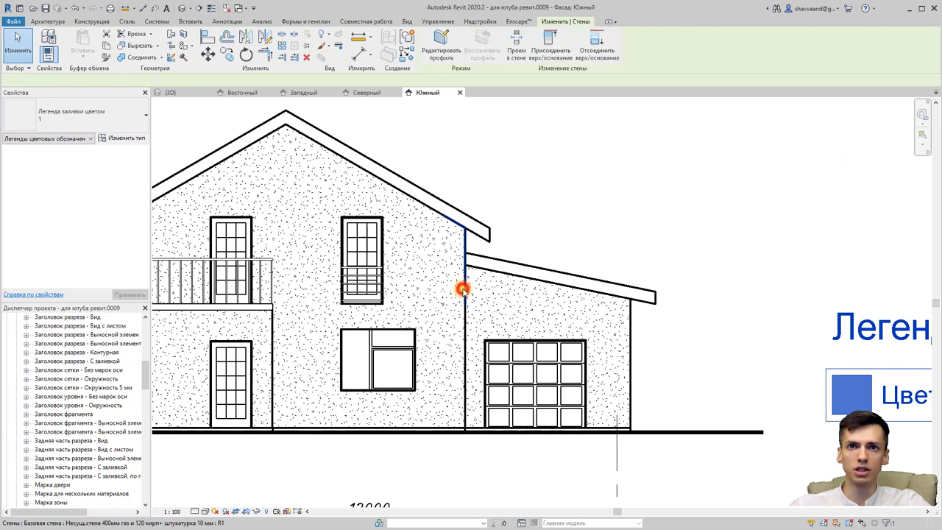
{"action": "left_click", "coordinate": [127, 137]}
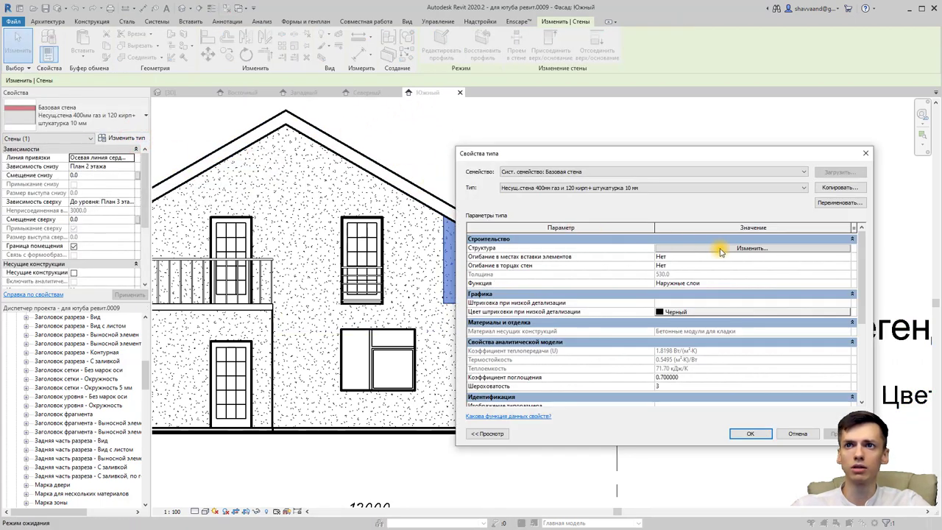
{"action": "left_click", "coordinate": [721, 249]}
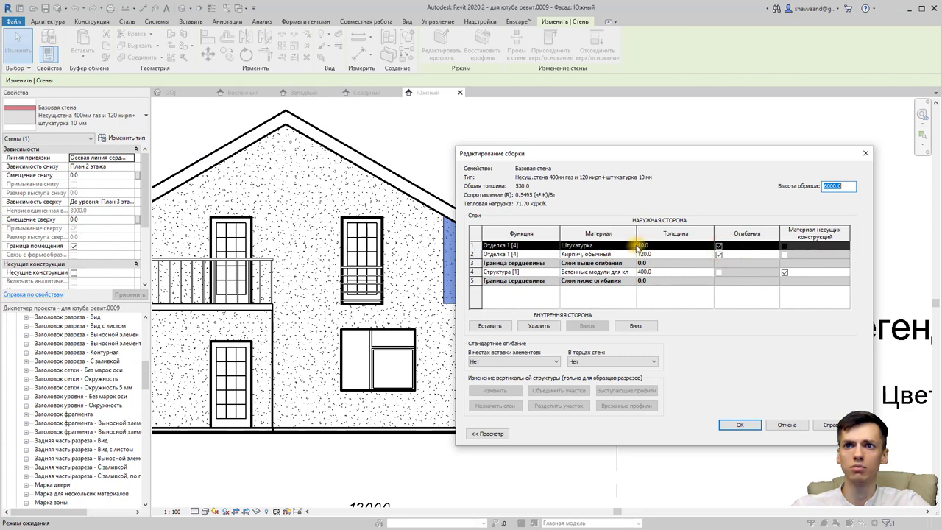
{"action": "left_click", "coordinate": [636, 246]}
{"action": "left_click", "coordinate": [631, 245]}
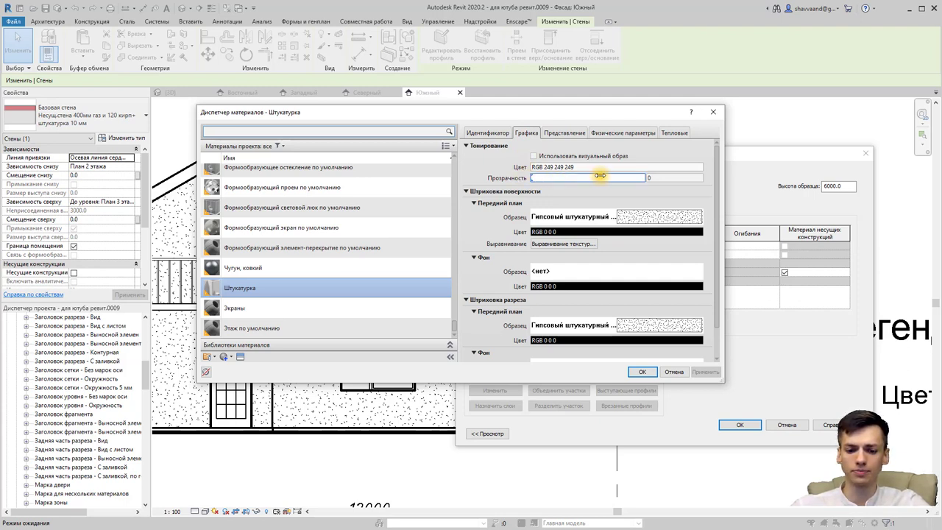
{"action": "left_click", "coordinate": [710, 112]}
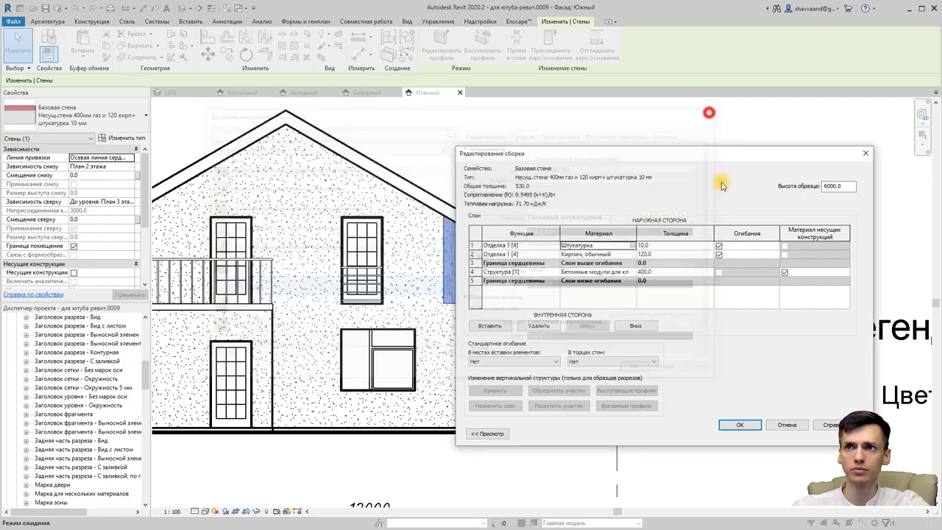
{"action": "left_click", "coordinate": [739, 425]}
{"action": "left_click", "coordinate": [744, 433]}
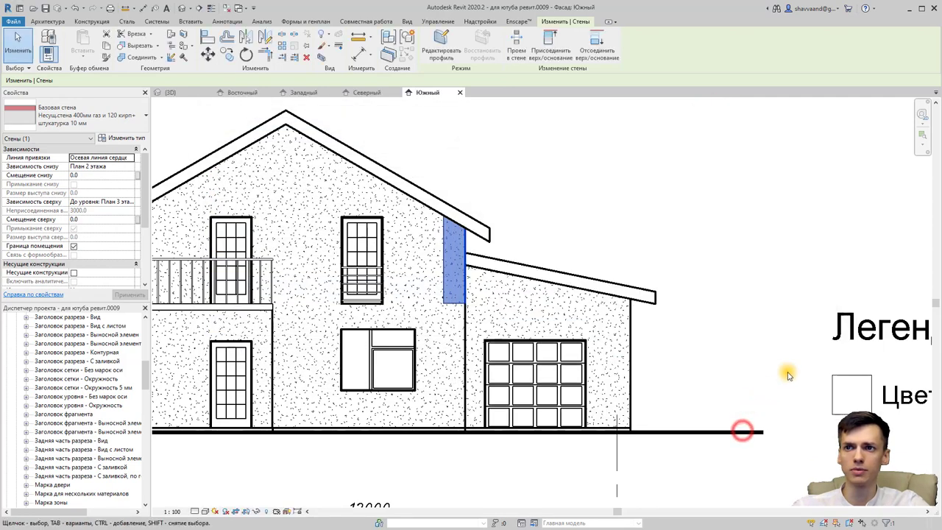
{"action": "left_click", "coordinate": [836, 327]}
{"action": "scroll", "coordinate": [735, 315], "scroll_direction": "down", "scroll_amount": 1}
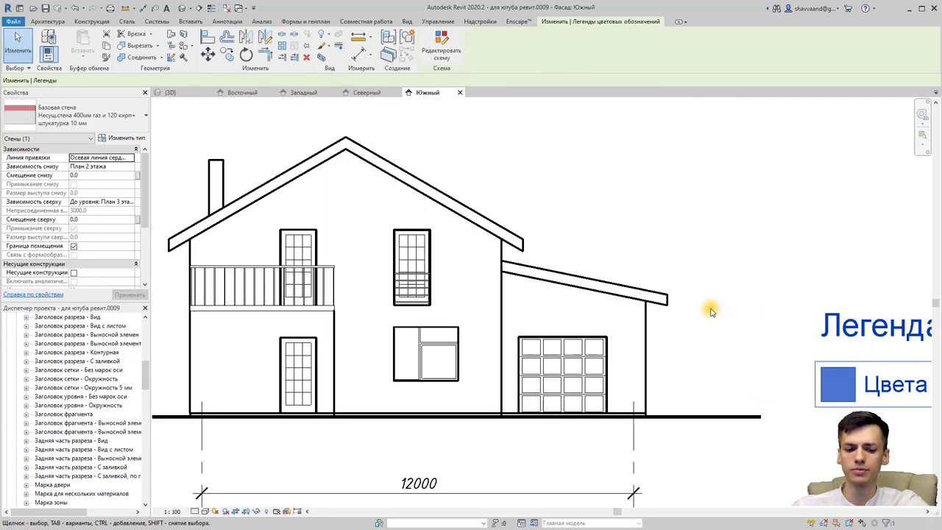
{"action": "scroll", "coordinate": [711, 309], "scroll_direction": "down", "scroll_amount": 1}
Step: Set the legend swatches to 15 × 10 mm with a transparent background
{"action": "left_click", "coordinate": [129, 138]}
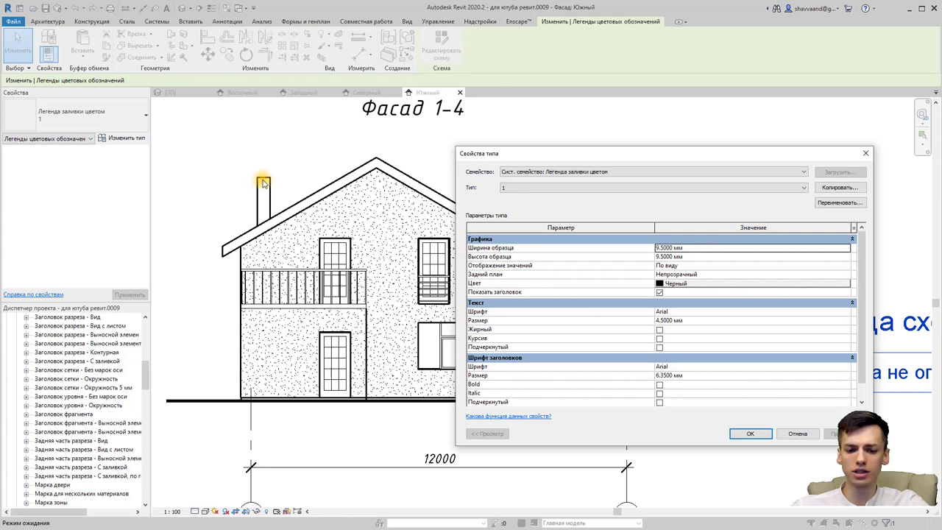
{"action": "double_click", "coordinate": [700, 249]}
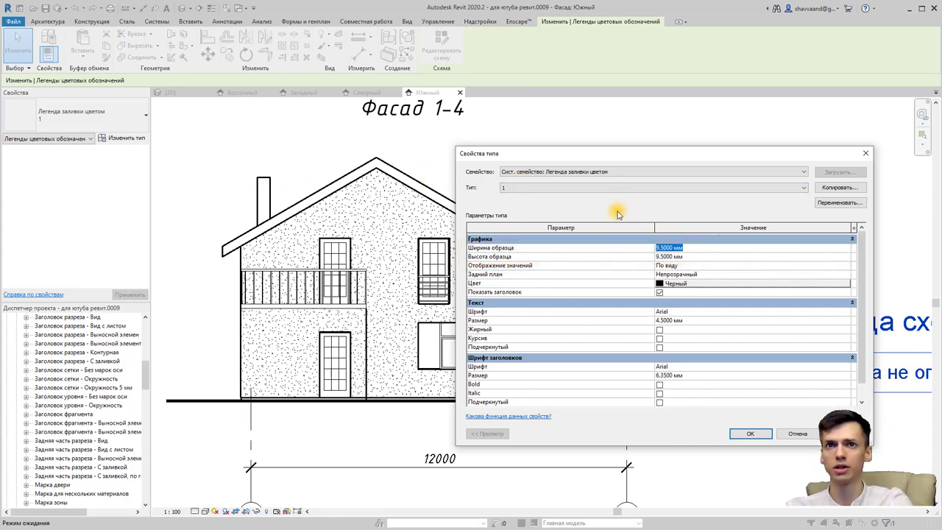
{"action": "type", "text": "15"}
{"action": "double_click", "coordinate": [662, 257]}
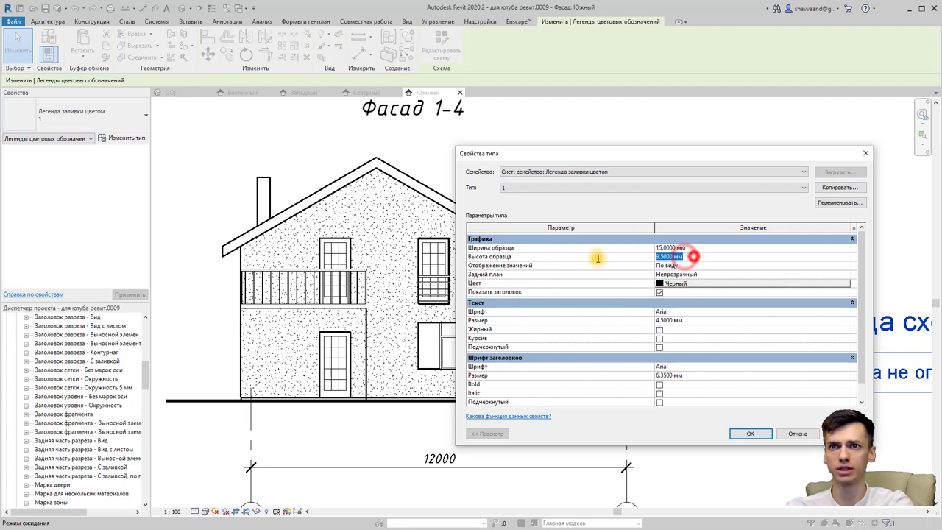
{"action": "type", "text": "10"}
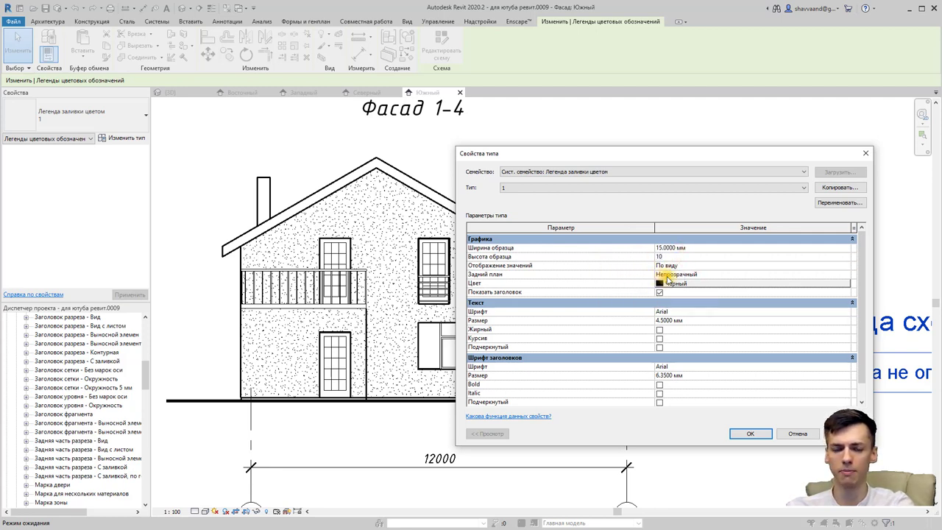
{"action": "left_click", "coordinate": [776, 273]}
{"action": "left_click", "coordinate": [850, 276]}
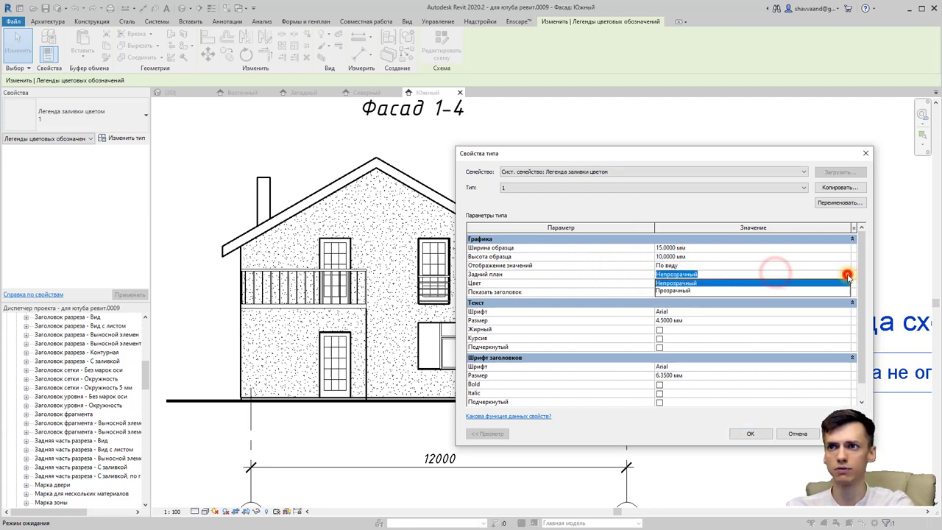
{"action": "left_click", "coordinate": [687, 291]}
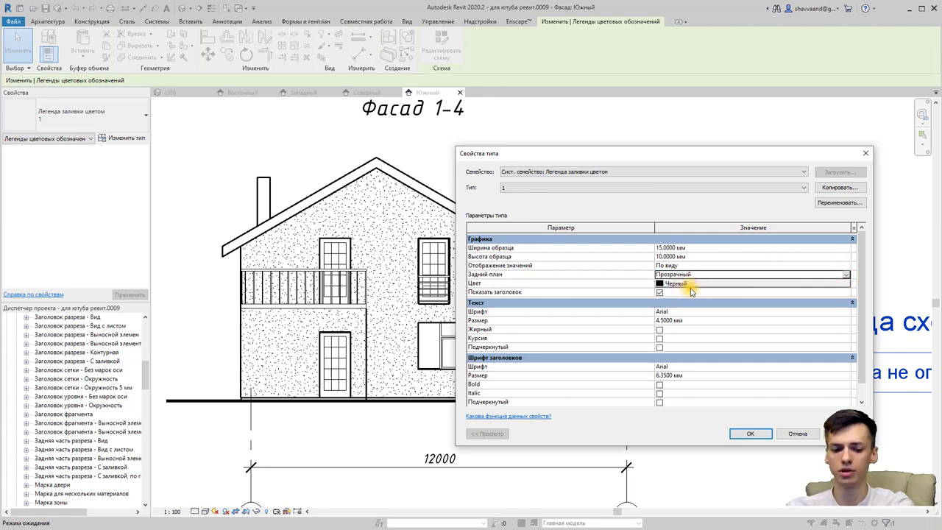
Step: Make the legend entry text ISOCPEUR, 3 mm and italic
{"action": "left_click", "coordinate": [683, 312]}
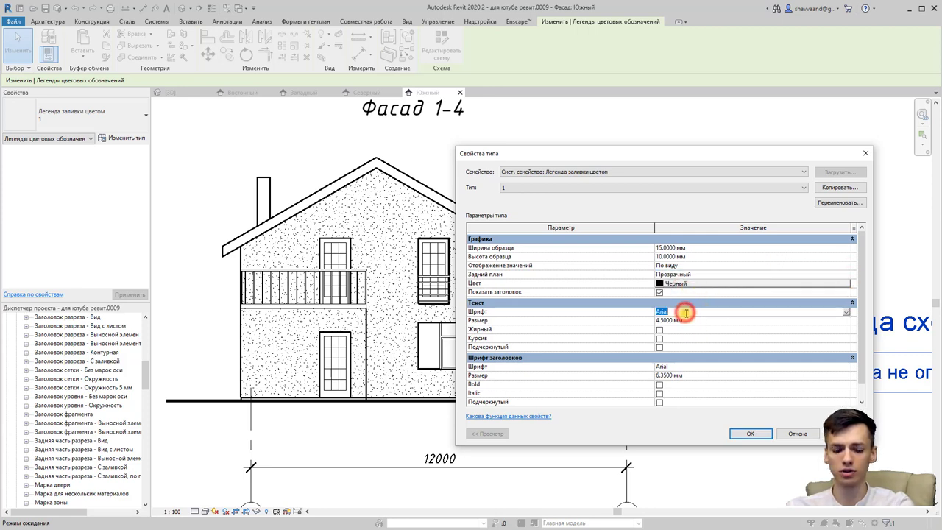
{"action": "type", "text": "щ"}
{"action": "key", "text": "BackSpace"}
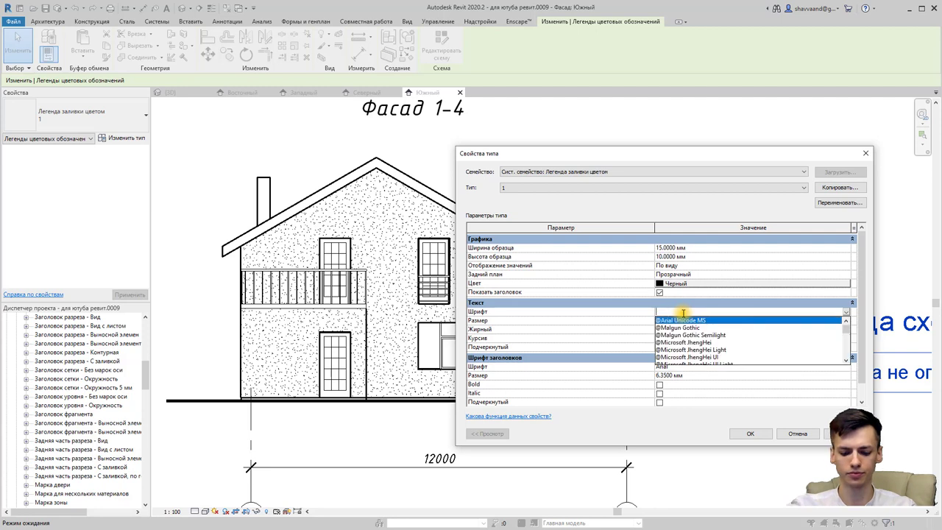
{"action": "type", "text": "ISOCP"}
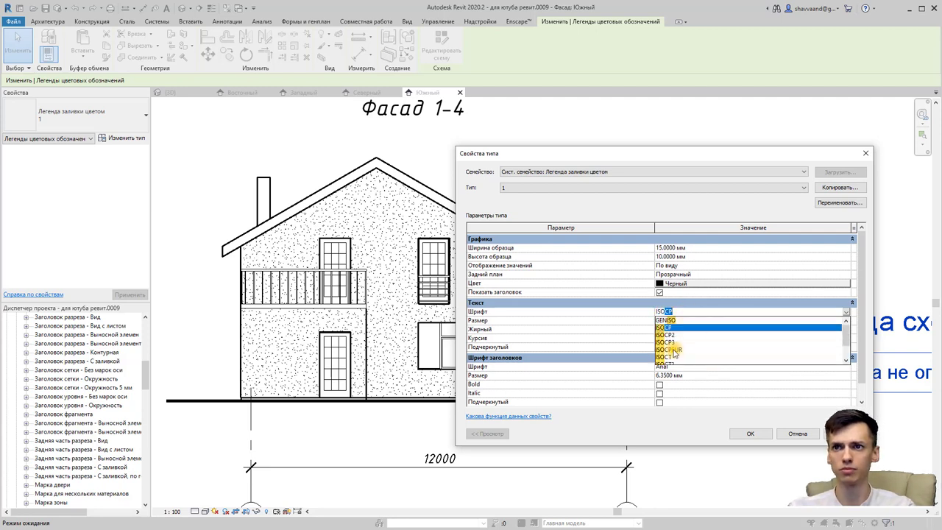
{"action": "left_click", "coordinate": [673, 349]}
{"action": "left_click", "coordinate": [698, 323]}
{"action": "double_click", "coordinate": [699, 323]}
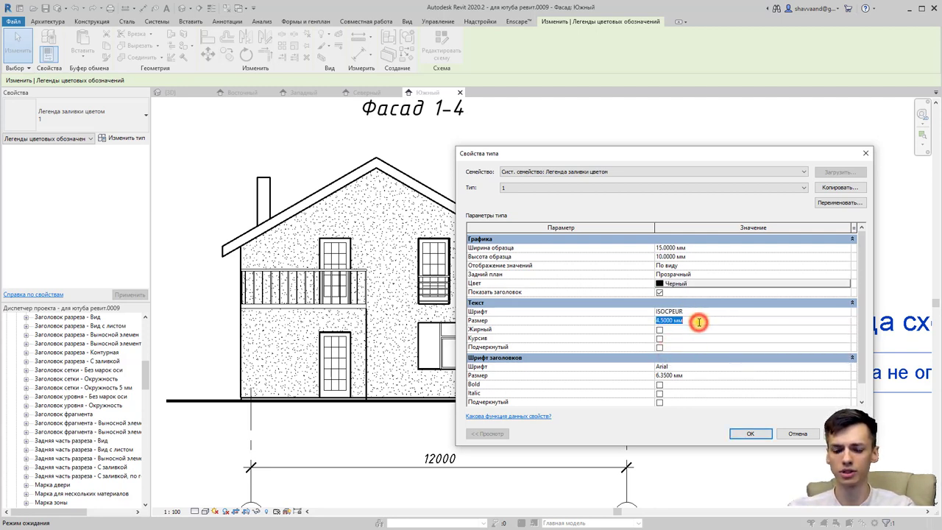
{"action": "type", "text": "3"}
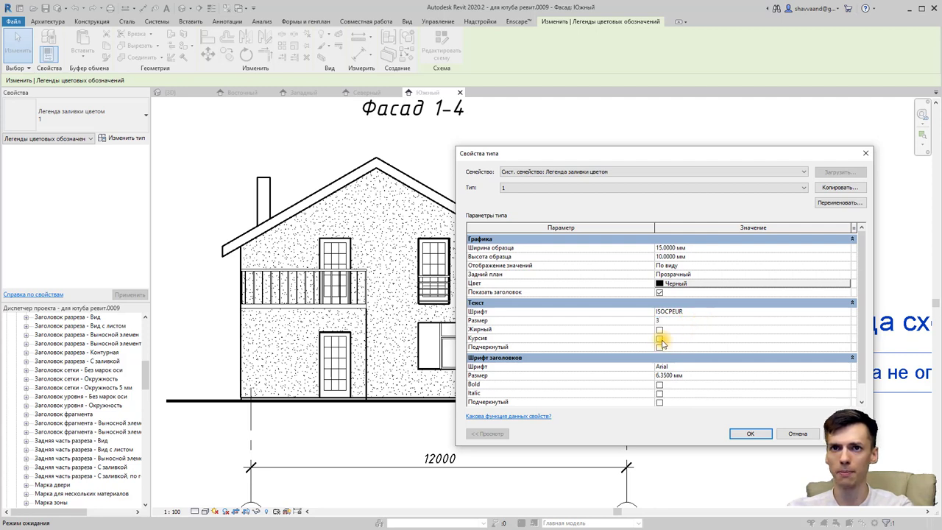
{"action": "left_click", "coordinate": [659, 338]}
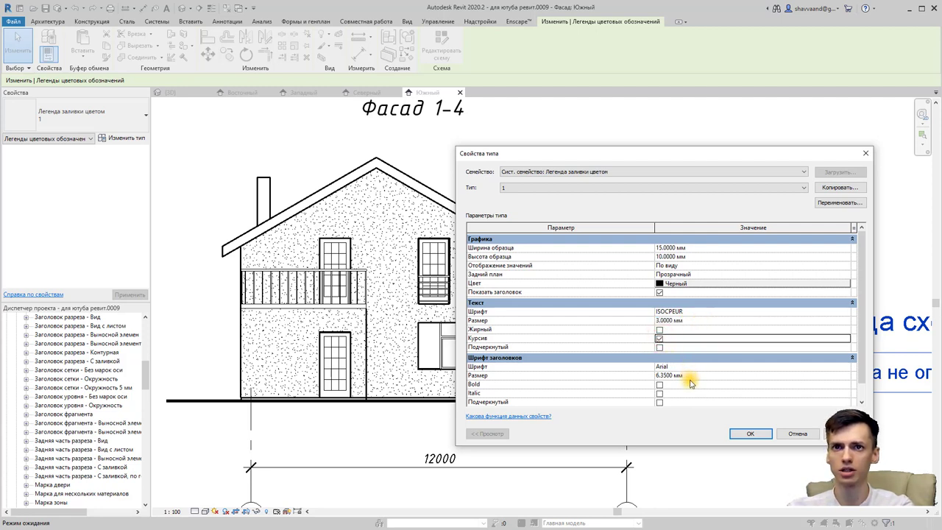
Step: Make the legend heading ISOCPEUR, 3 mm and italic, then apply and deselect
{"action": "left_click", "coordinate": [688, 367]}
{"action": "type", "text": "ISOCP"}
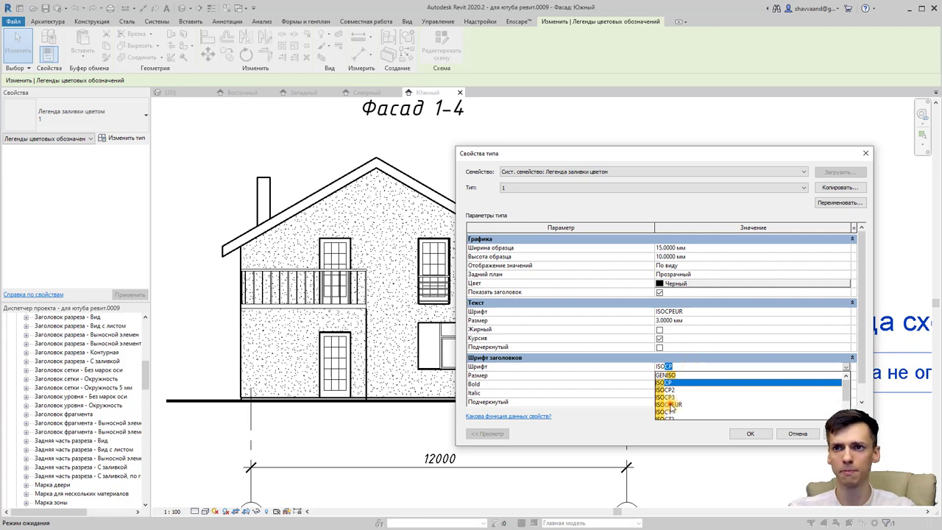
{"action": "left_click", "coordinate": [670, 404]}
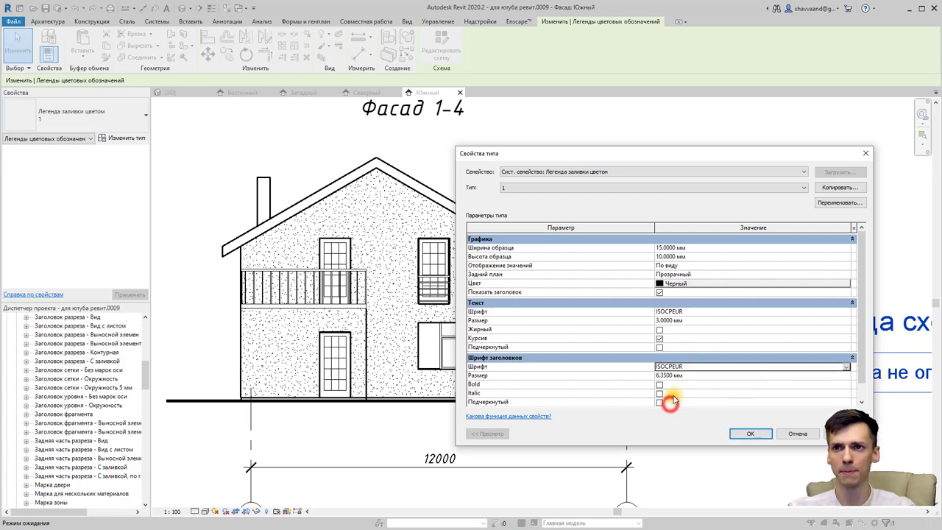
{"action": "left_click", "coordinate": [705, 376]}
{"action": "type", "text": "3"}
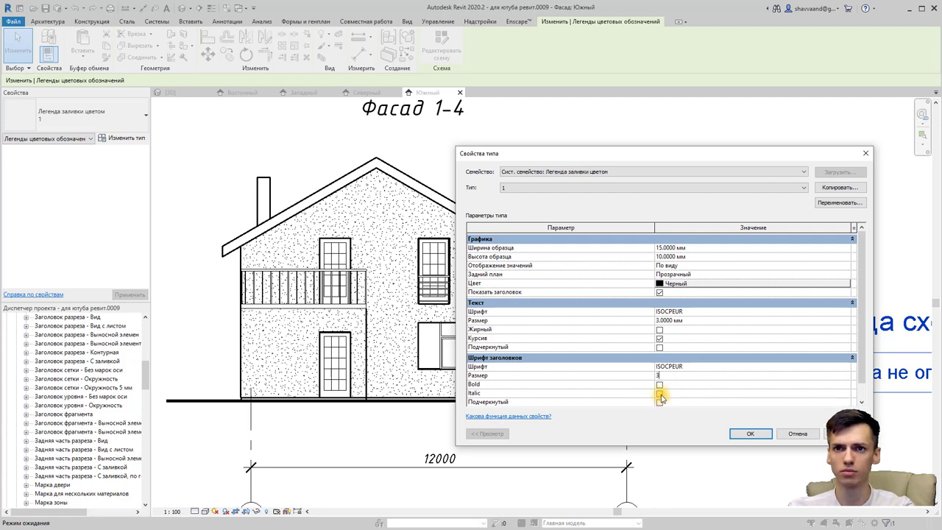
{"action": "left_click", "coordinate": [660, 394]}
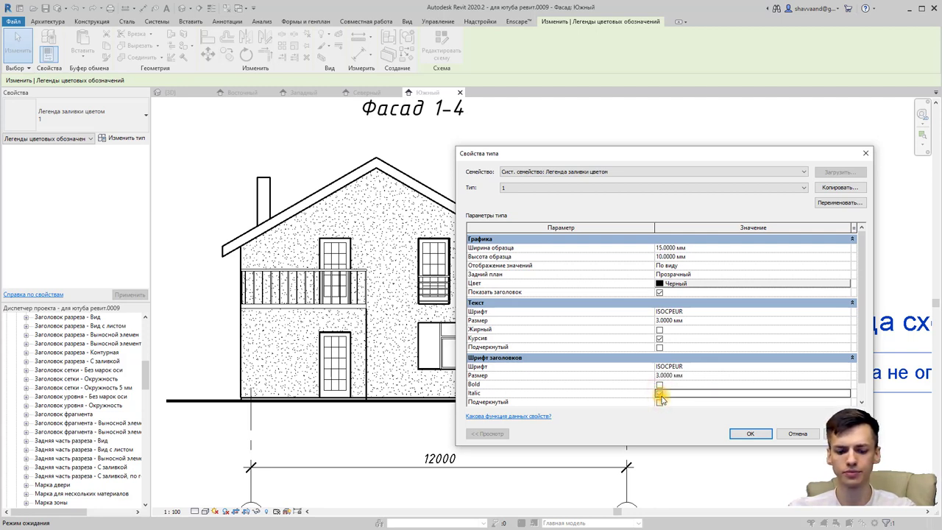
{"action": "left_click", "coordinate": [738, 434]}
{"action": "left_click", "coordinate": [763, 303]}
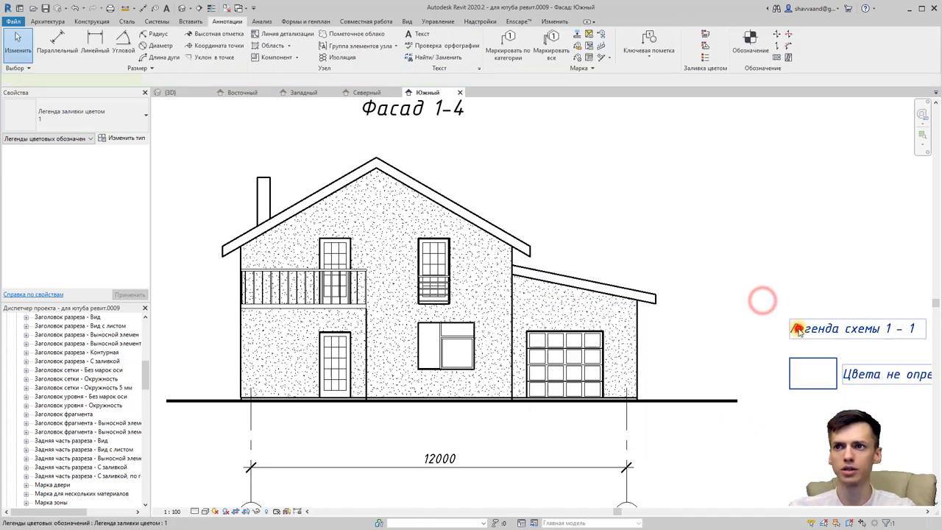
Step: In the legend's colour scheme editor, add a new value '- штукатурка'
{"action": "left_click", "coordinate": [797, 331]}
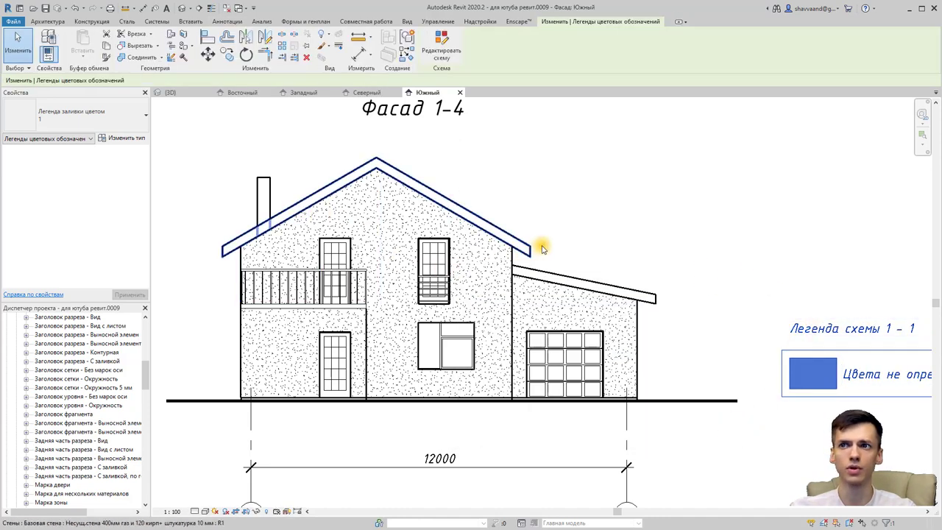
{"action": "scroll", "coordinate": [541, 249], "scroll_direction": "down", "scroll_amount": 2}
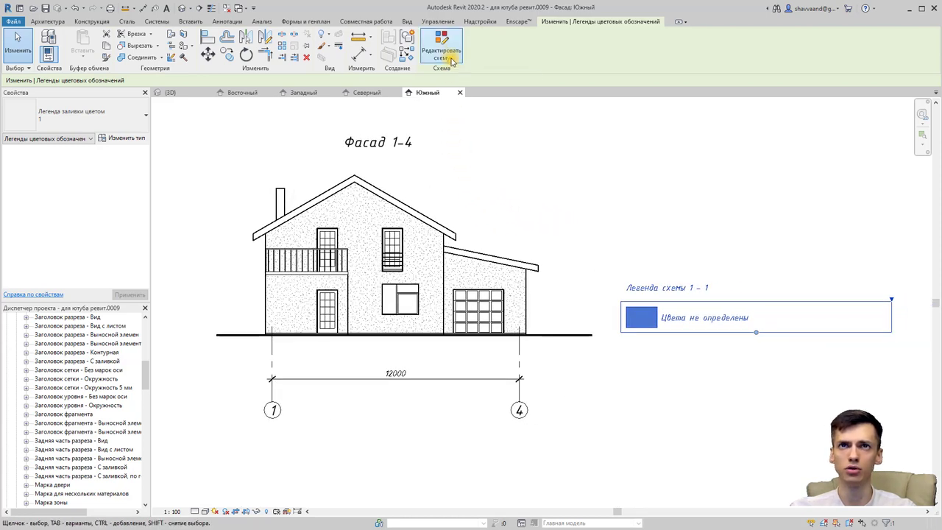
{"action": "left_click", "coordinate": [449, 57]}
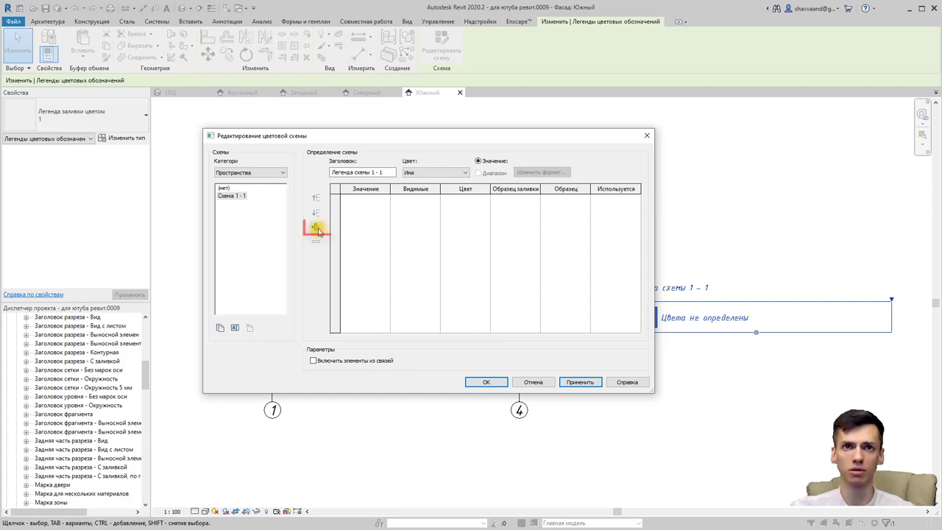
{"action": "left_click", "coordinate": [317, 229]}
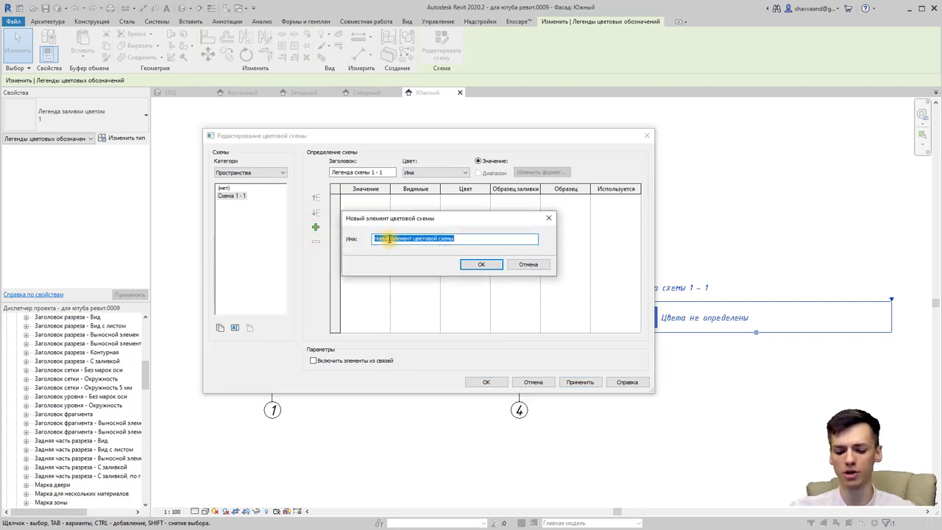
{"action": "type", "text": "1"}
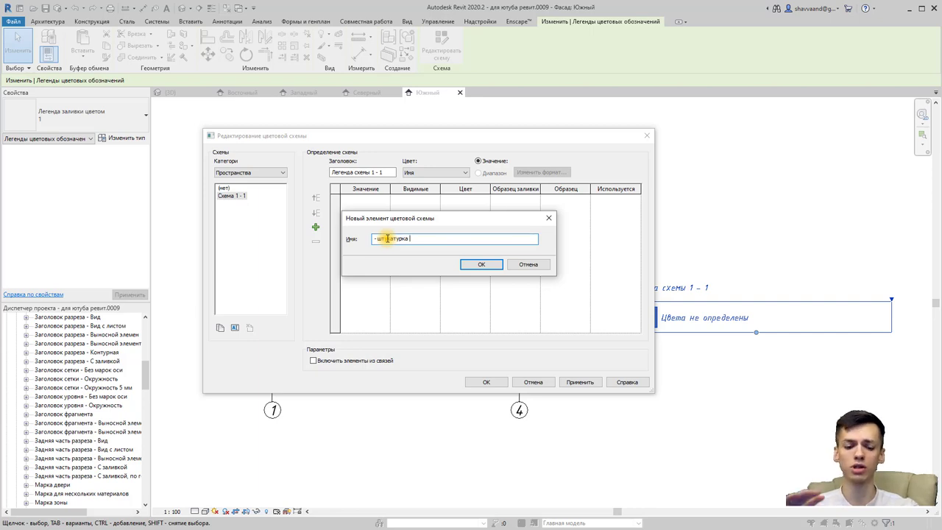
{"action": "left_click", "coordinate": [482, 264]}
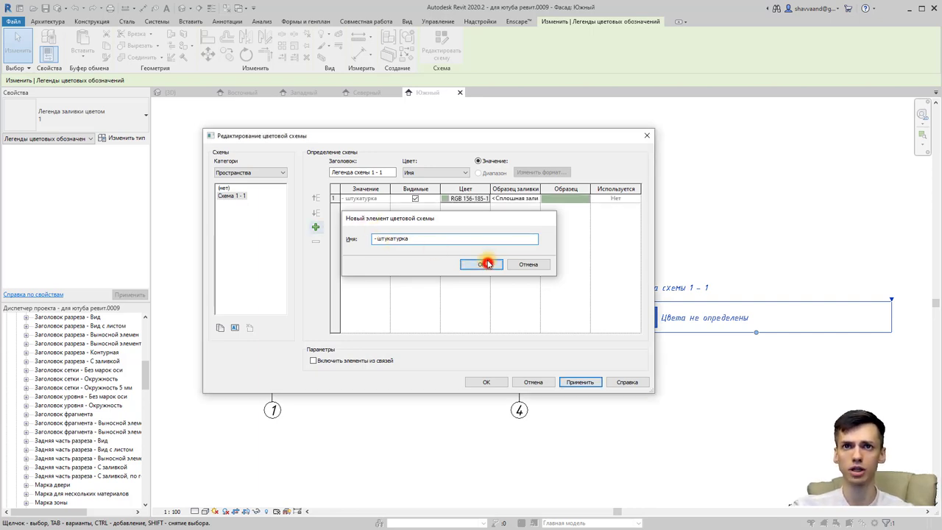
Step: Colour the '- штукатурка' entry black with the Гипсовый штукатурный раствор fill pattern and apply
{"action": "left_click", "coordinate": [465, 199]}
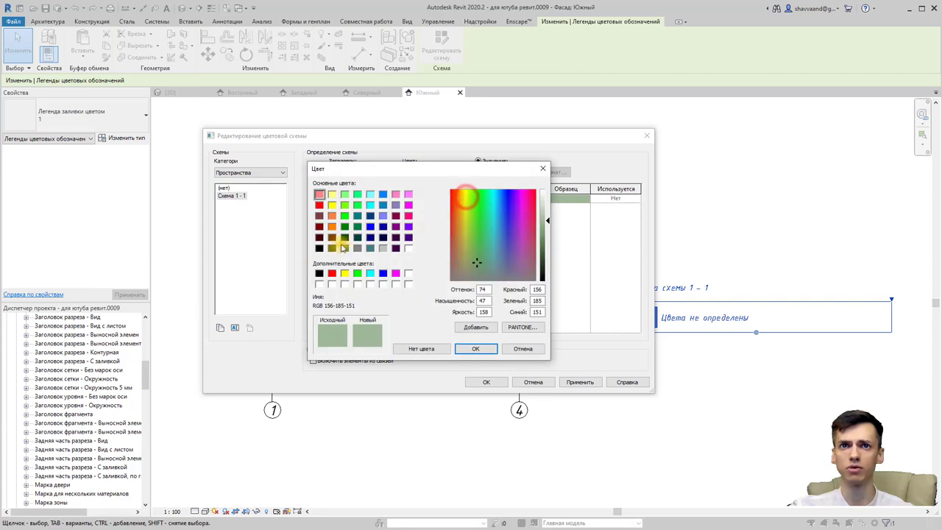
{"action": "left_click", "coordinate": [317, 274]}
{"action": "left_click", "coordinate": [475, 349]}
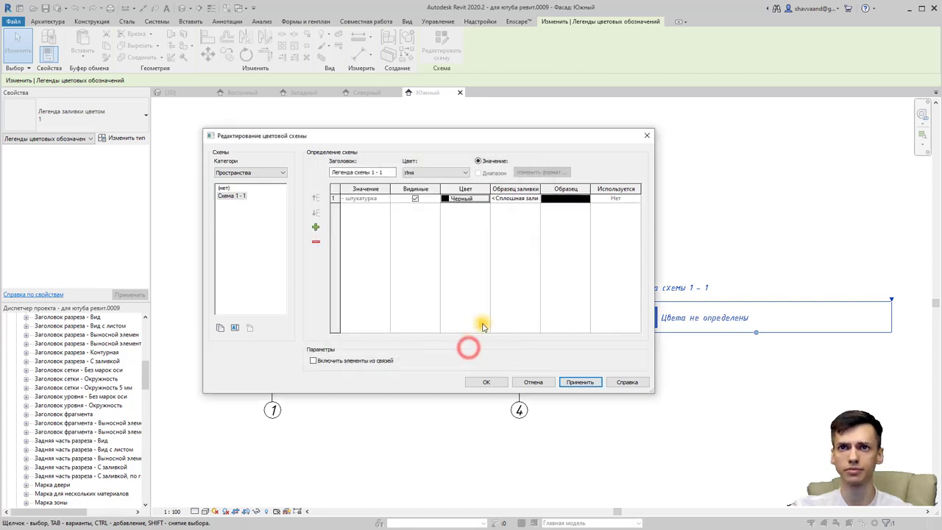
{"action": "left_click", "coordinate": [538, 200]}
{"action": "scroll", "coordinate": [538, 234], "scroll_direction": "down", "scroll_amount": 2}
{"action": "scroll", "coordinate": [541, 234], "scroll_direction": "down", "scroll_amount": 2}
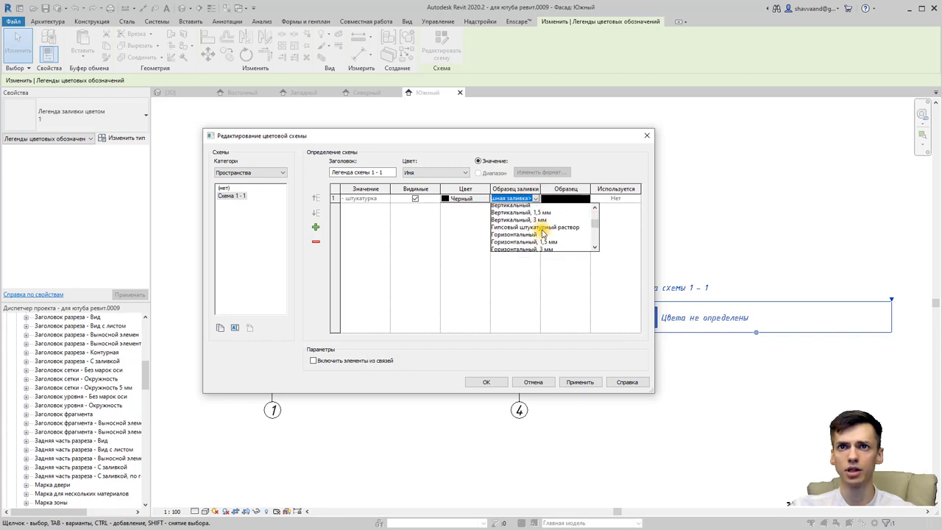
{"action": "scroll", "coordinate": [537, 234], "scroll_direction": "down", "scroll_amount": 2}
{"action": "left_click", "coordinate": [540, 231]}
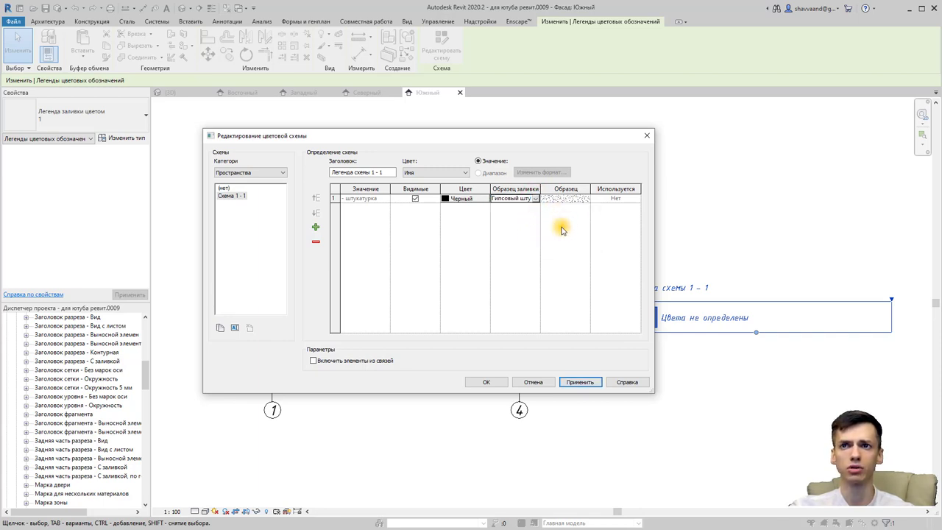
{"action": "mouse_move", "coordinate": [564, 144]}
{"action": "left_mouse_down"}
{"action": "mouse_move", "coordinate": [713, 302]}
{"action": "mouse_move", "coordinate": [581, 162]}
{"action": "left_mouse_up"}
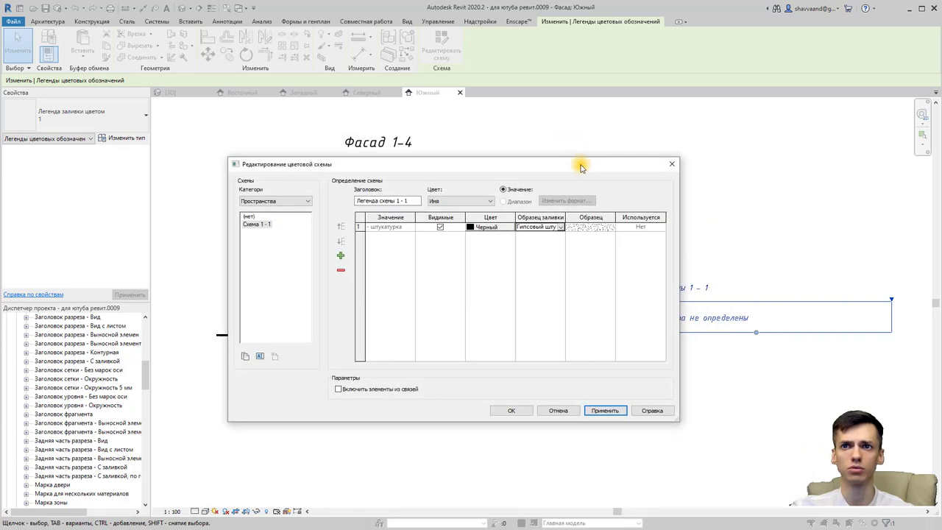
{"action": "left_click", "coordinate": [508, 404]}
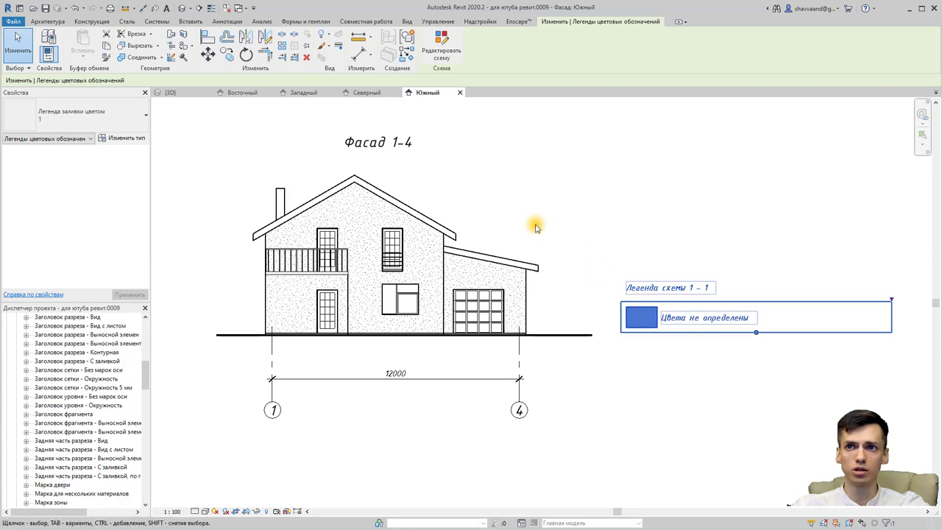
Step: Change the colour scheme title to 'Условные обозначения:' and reselect the legend
{"action": "left_click", "coordinate": [445, 53]}
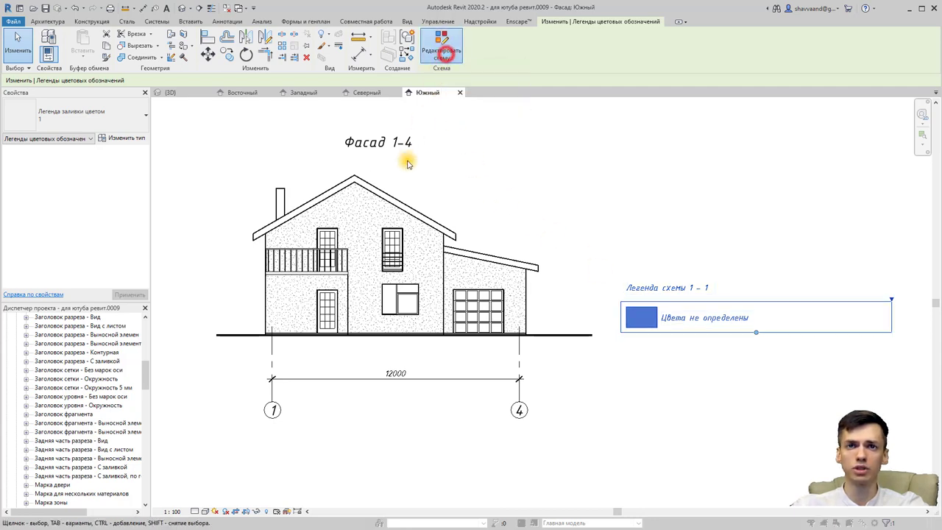
{"action": "triple_click", "coordinate": [398, 194]}
{"action": "type", "text": "Условные обозначения:"}
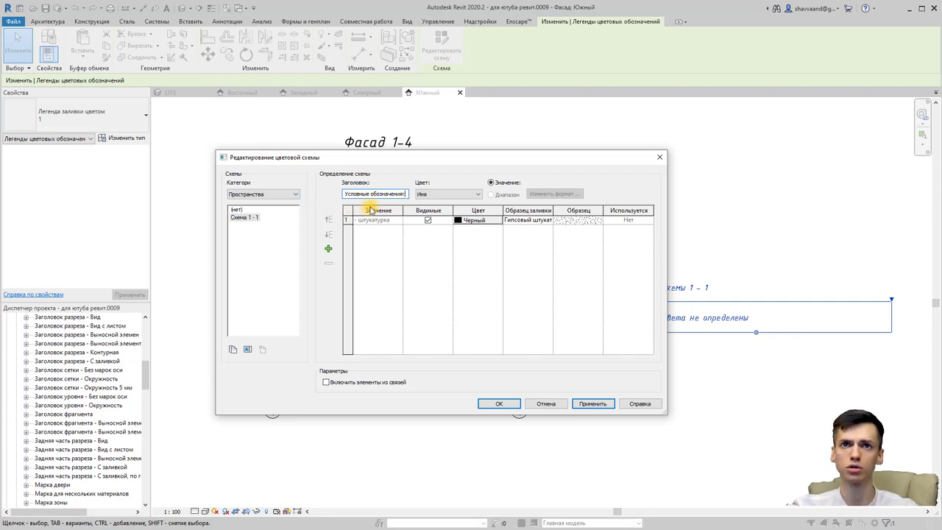
{"action": "left_click", "coordinate": [511, 405]}
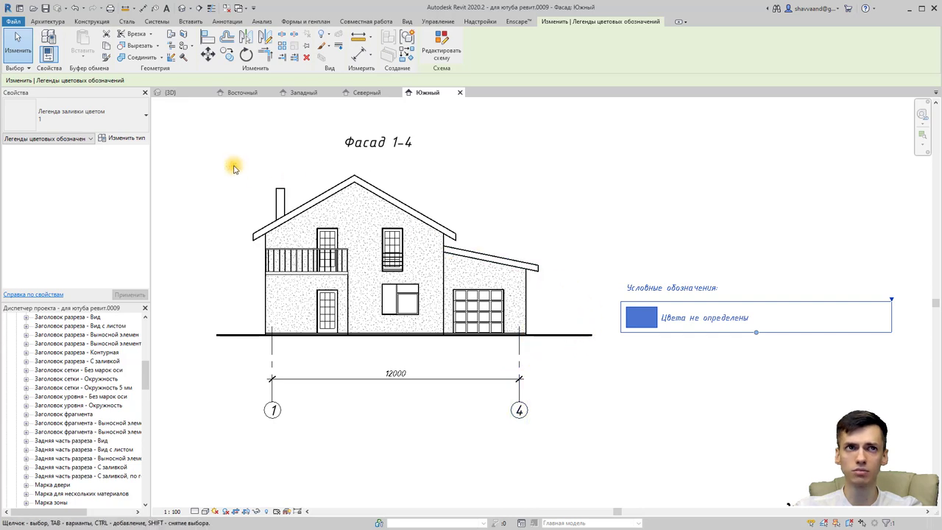
{"action": "left_click", "coordinate": [605, 219]}
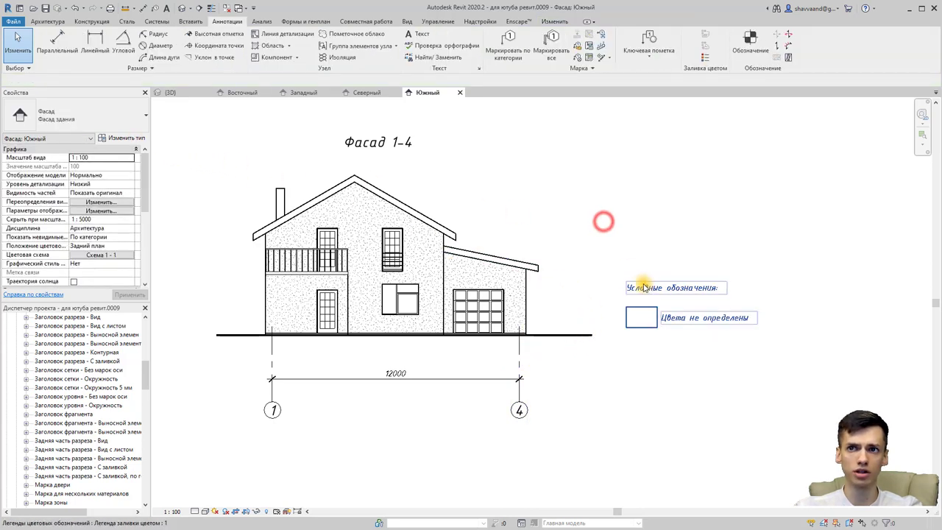
{"action": "left_click", "coordinate": [646, 288]}
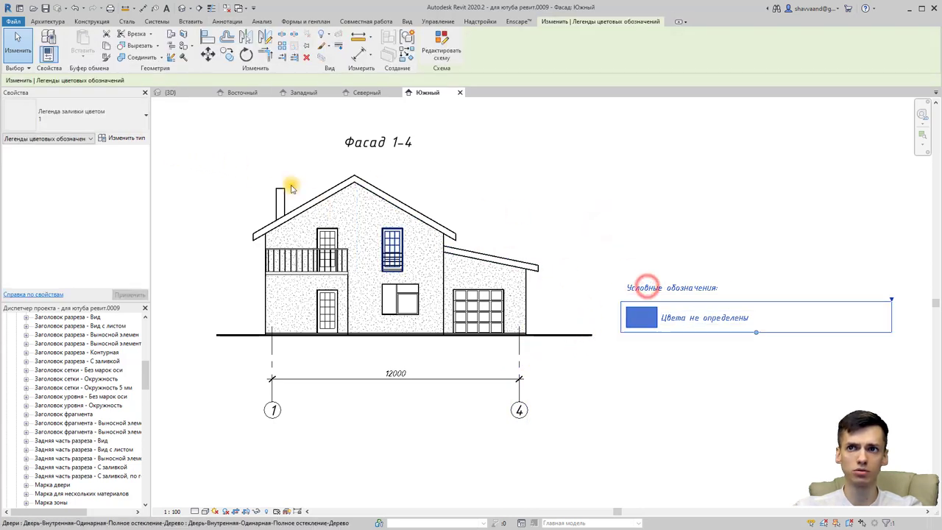
Step: Set the legend type's Values Displayed to All (Все) so '- штукатурка' appears
{"action": "left_click", "coordinate": [126, 137]}
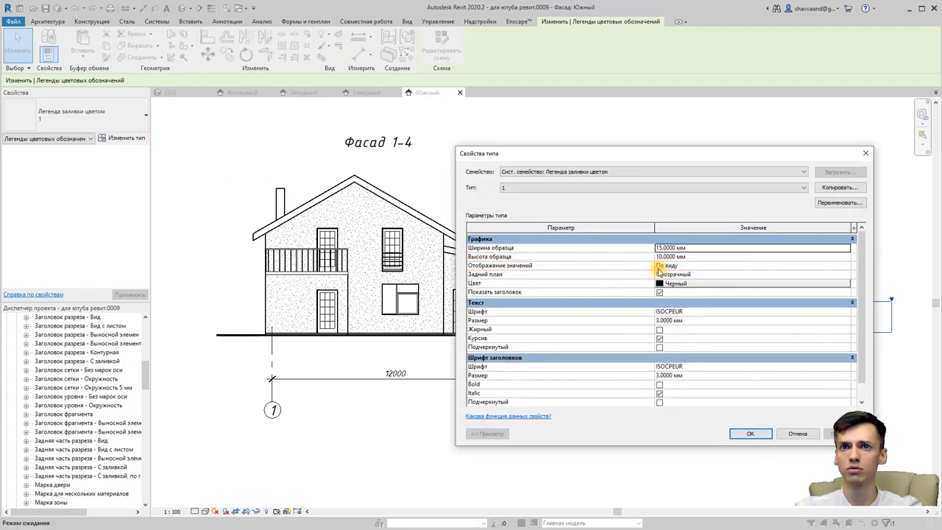
{"action": "left_click", "coordinate": [839, 266]}
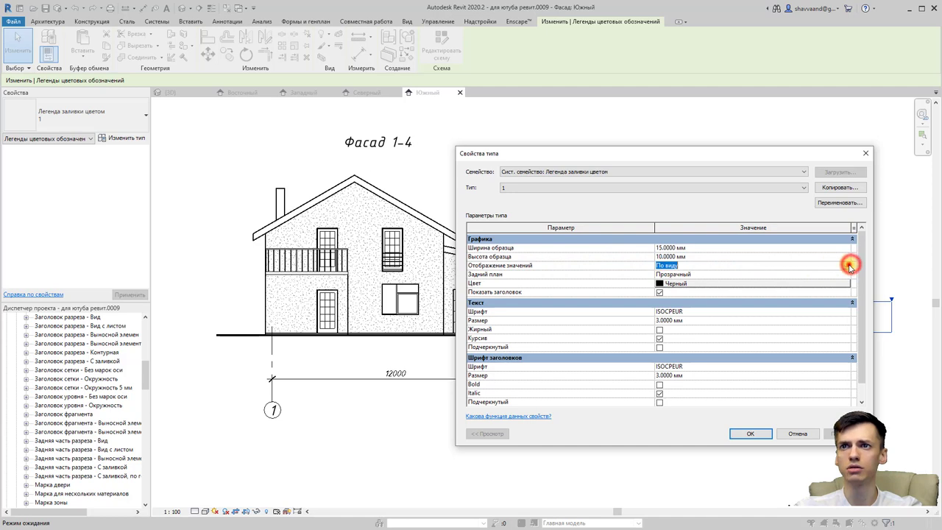
{"action": "left_click", "coordinate": [846, 265]}
{"action": "left_click", "coordinate": [669, 274]}
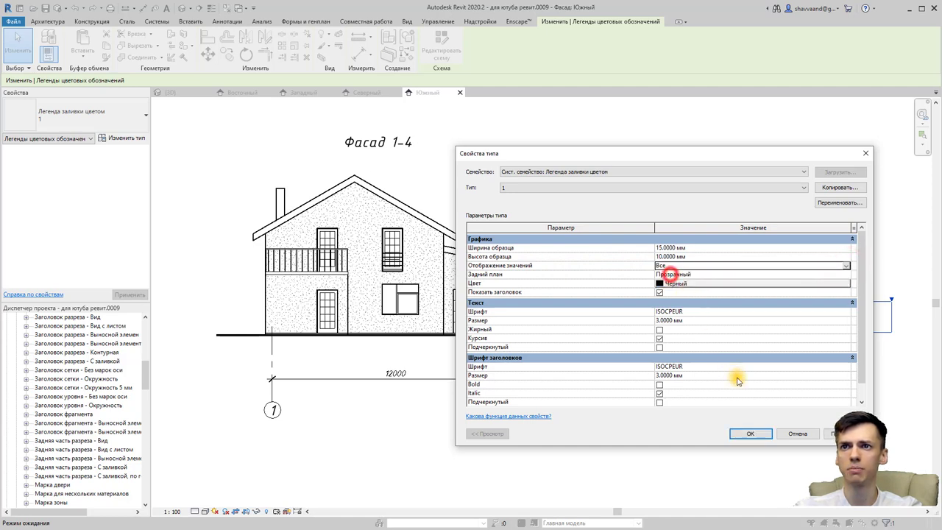
{"action": "left_click", "coordinate": [750, 433]}
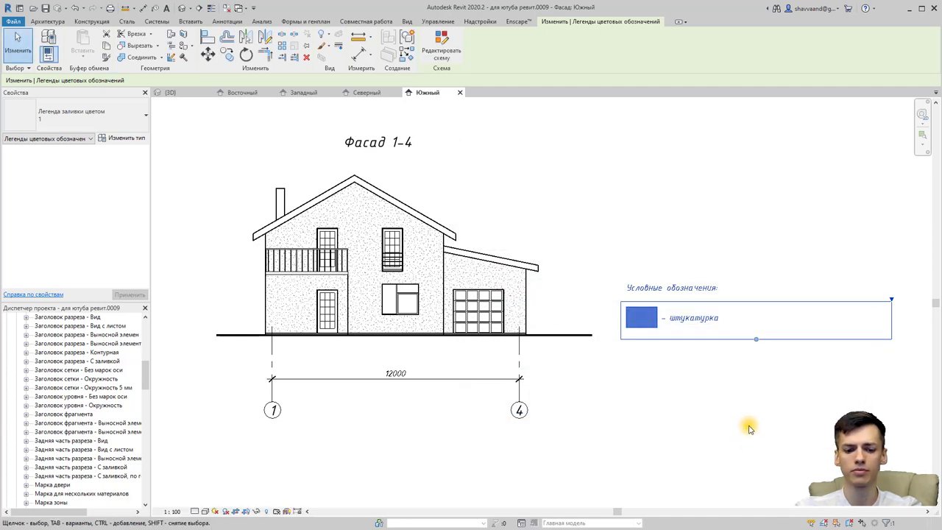
{"action": "left_click", "coordinate": [715, 393]}
{"action": "scroll", "coordinate": [709, 355], "scroll_direction": "up", "scroll_amount": 1}
{"action": "scroll", "coordinate": [707, 355], "scroll_direction": "up", "scroll_amount": 1}
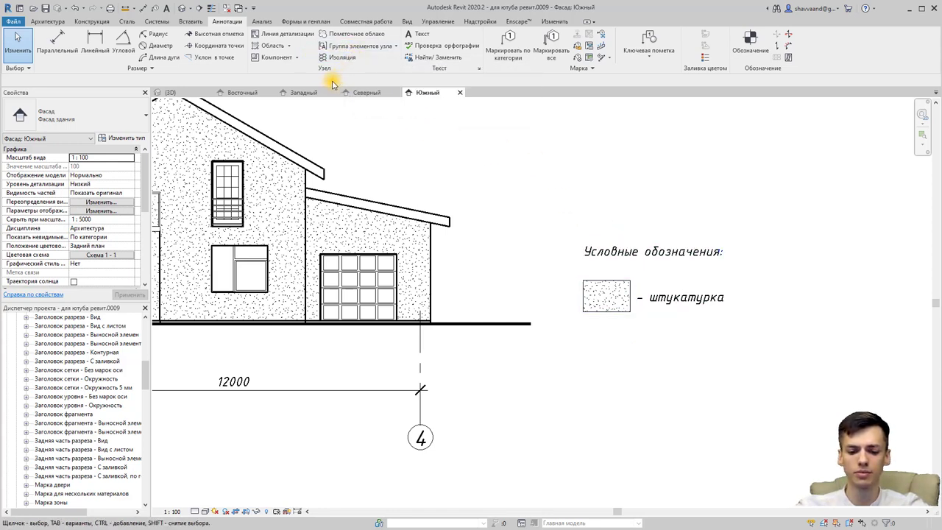
Step: Start detail lines in the 0.18 line style and draw a roof-corner line extending right
{"action": "left_click", "coordinate": [282, 37]}
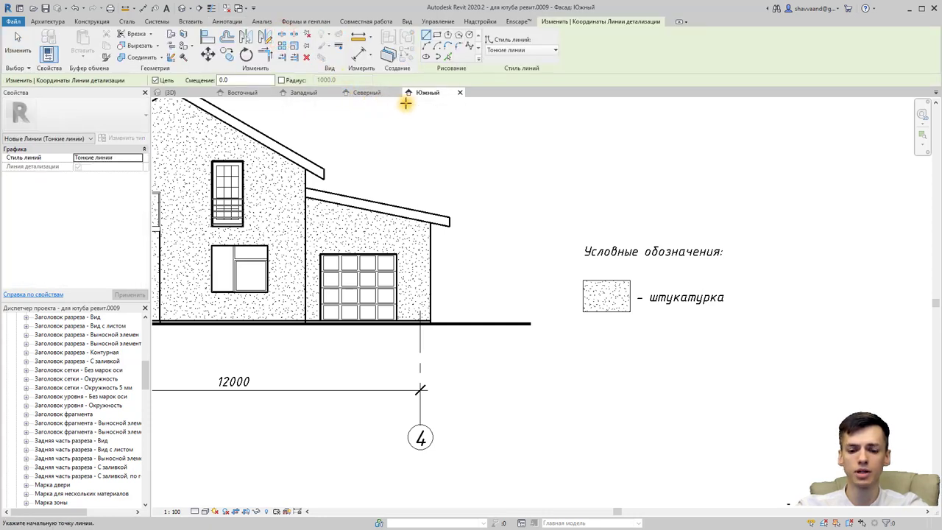
{"action": "left_click", "coordinate": [507, 52]}
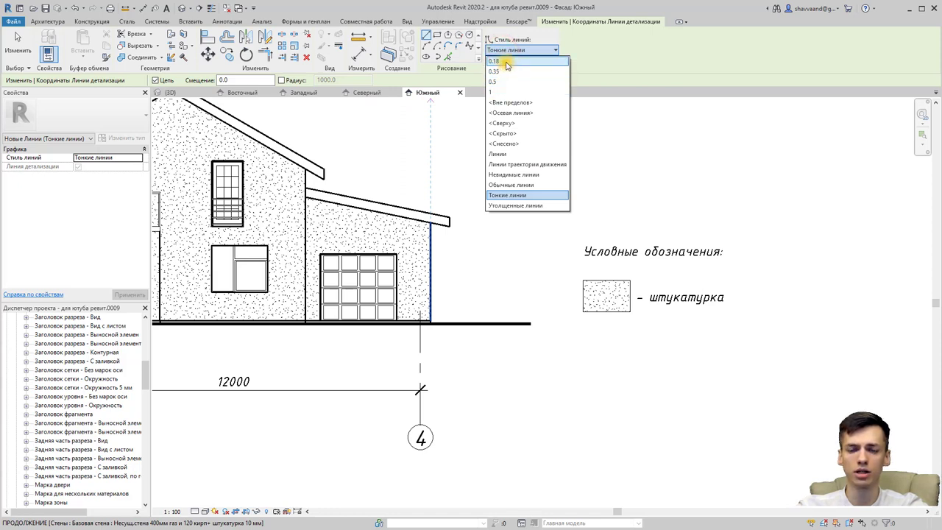
{"action": "left_click", "coordinate": [506, 62]}
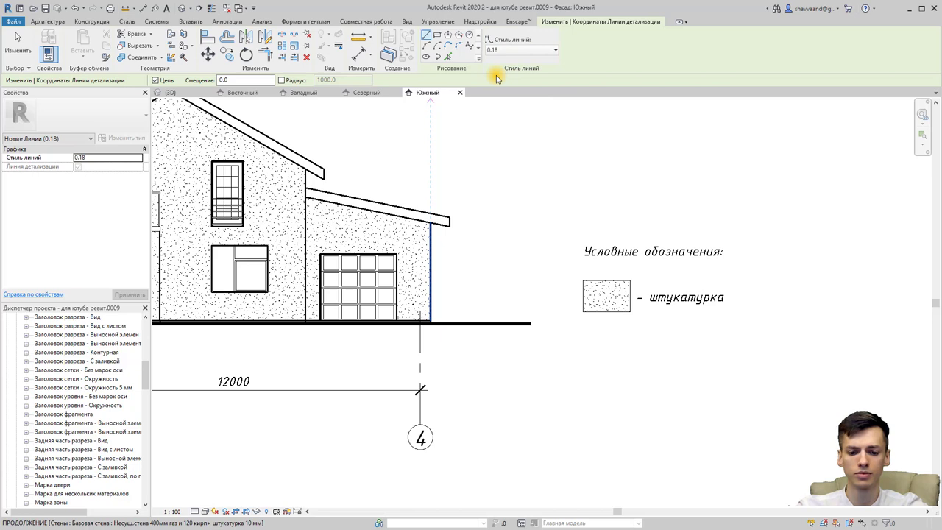
{"action": "scroll", "coordinate": [334, 171], "scroll_direction": "up", "scroll_amount": 2}
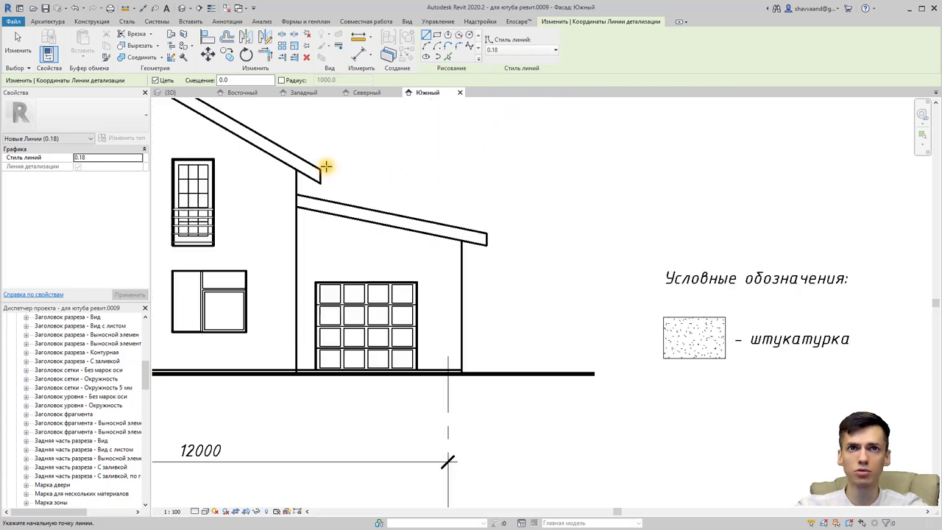
{"action": "left_click", "coordinate": [321, 169]}
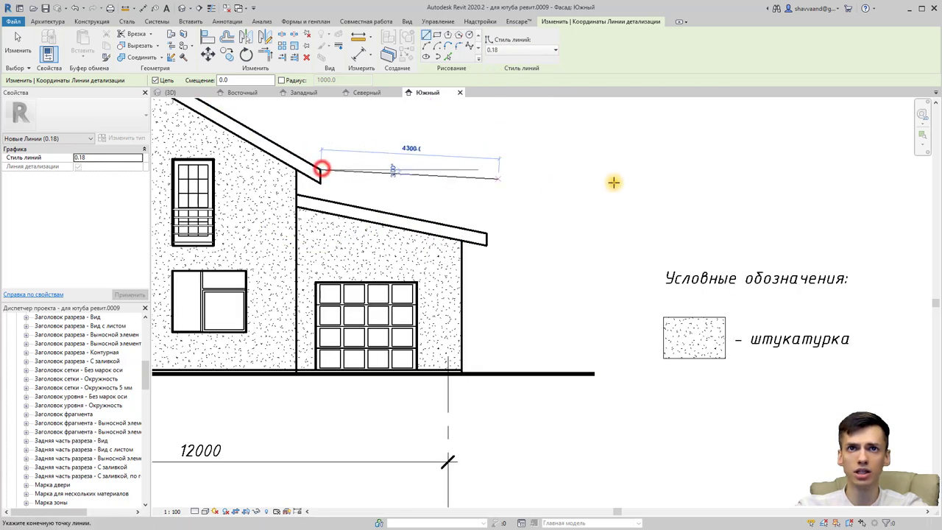
{"action": "left_click", "coordinate": [682, 170]}
{"action": "scroll", "coordinate": [622, 181], "scroll_direction": "down", "scroll_amount": 1}
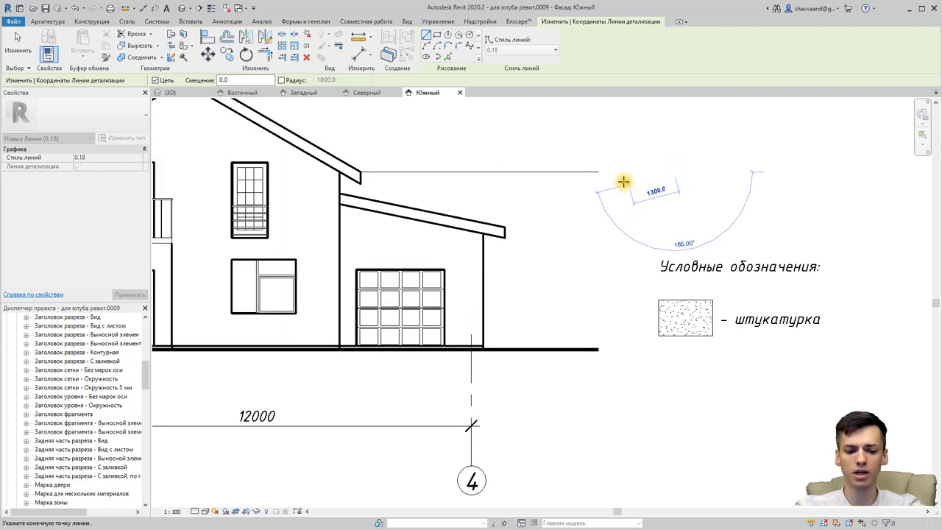
{"action": "key", "text": "Escape"}
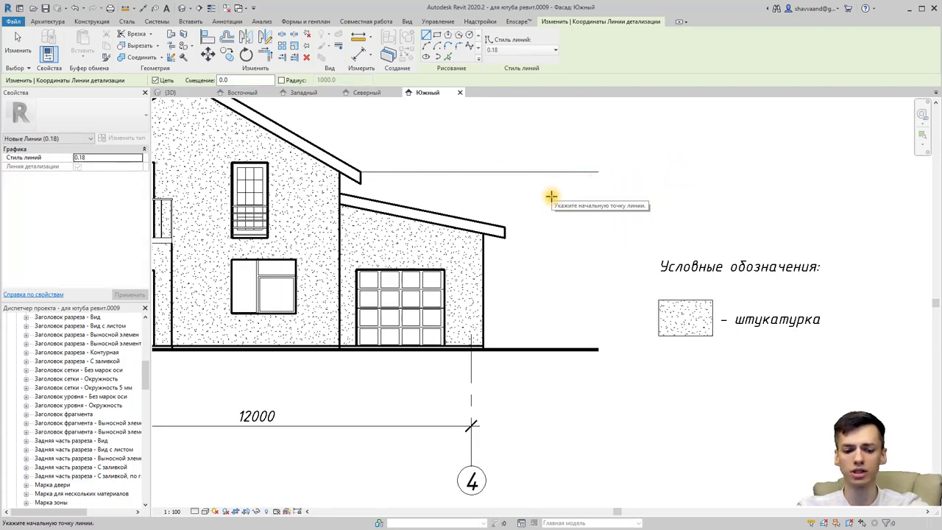
Step: Draw horizontal lines at the ridge, garage-door top and ground level, extending right
{"action": "scroll", "coordinate": [552, 203], "scroll_direction": "down", "scroll_amount": 2}
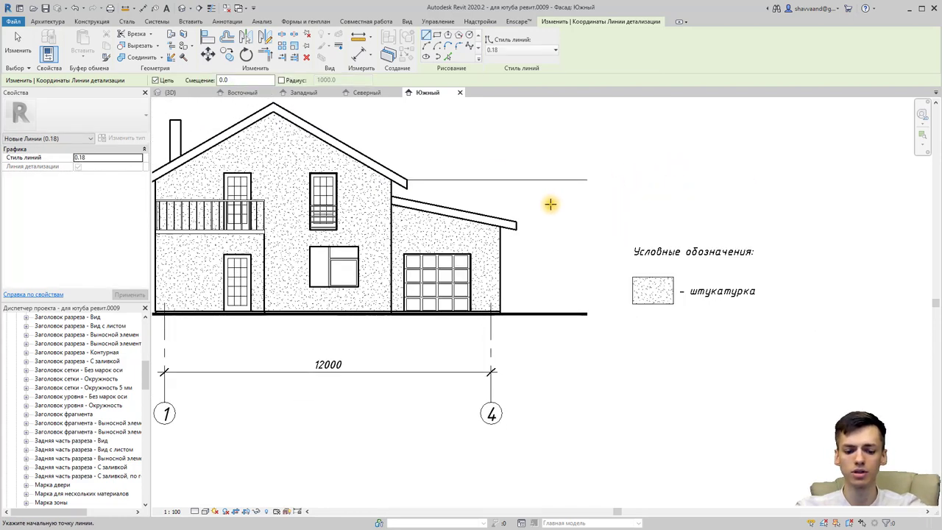
{"action": "middle_click_drag", "start_coordinate": [538, 204], "coordinate": [536, 222]}
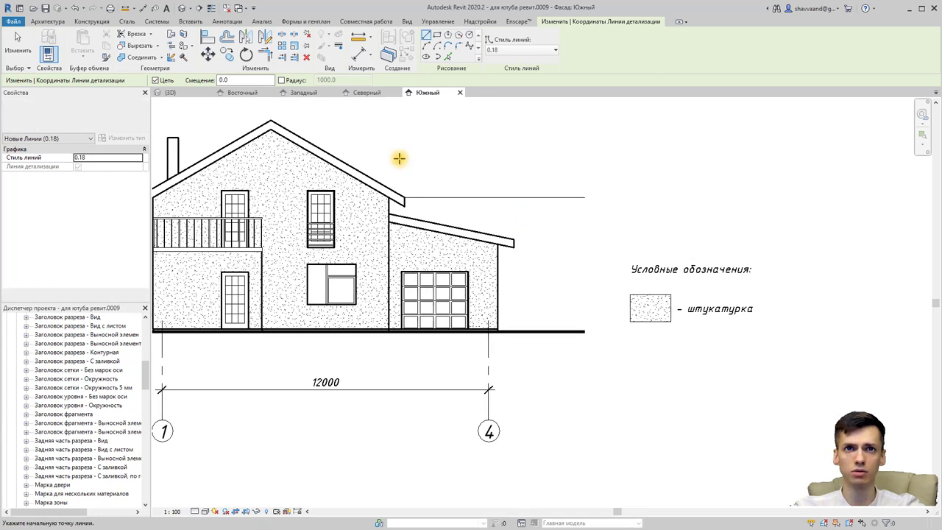
{"action": "left_click", "coordinate": [271, 119]}
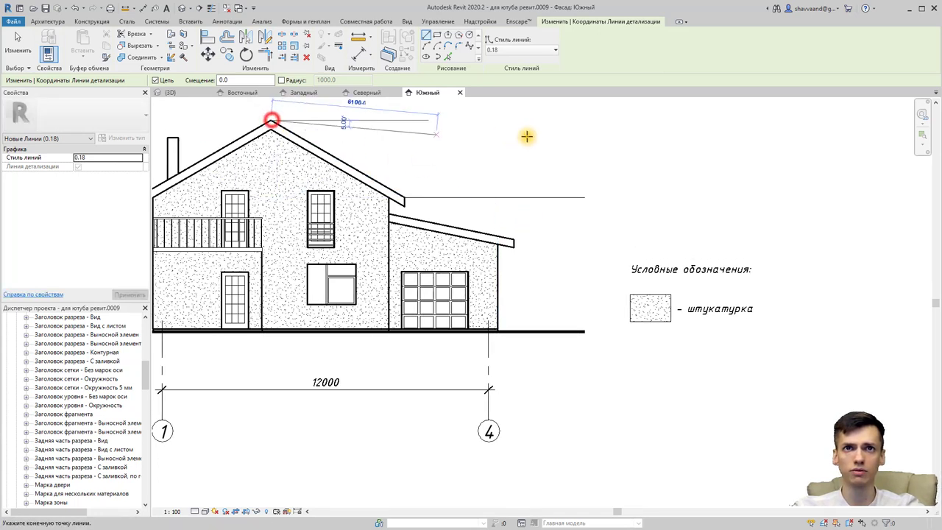
{"action": "left_click", "coordinate": [601, 119]}
{"action": "key", "text": "Escape"}
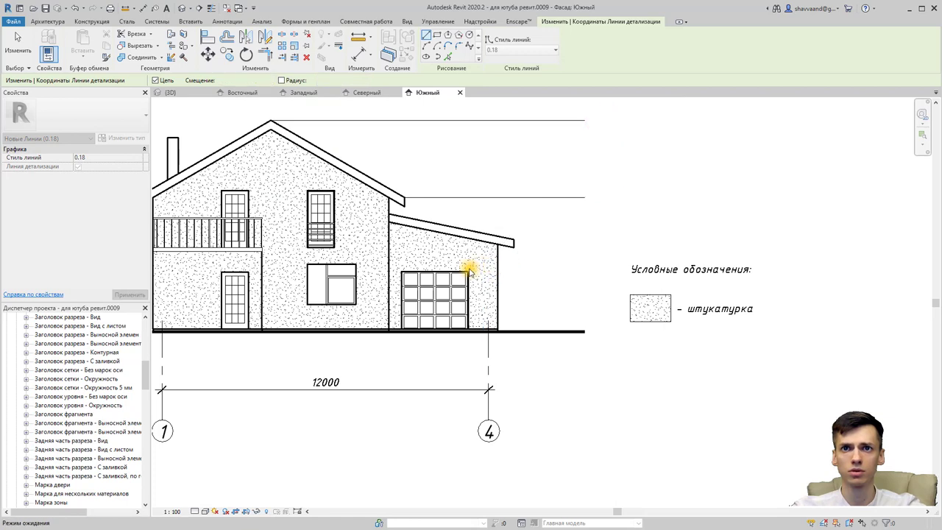
{"action": "left_click", "coordinate": [467, 272]}
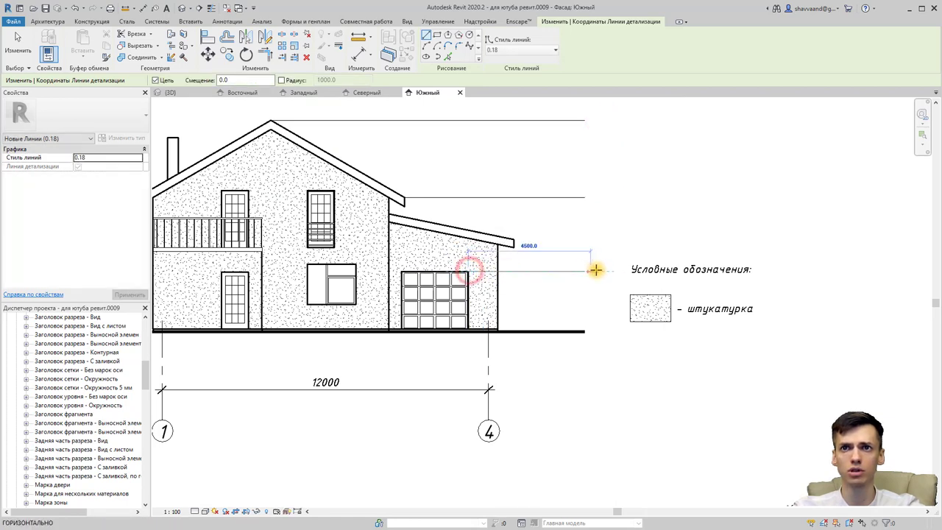
{"action": "left_click", "coordinate": [596, 270]}
{"action": "key", "text": "Escape"}
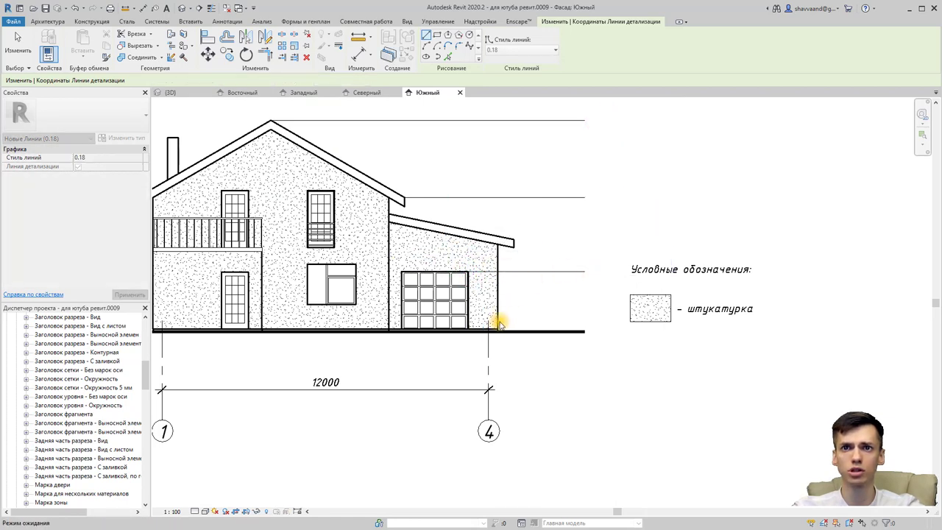
{"action": "scroll", "coordinate": [498, 327], "scroll_direction": "up", "scroll_amount": 3}
{"action": "left_click", "coordinate": [497, 334]}
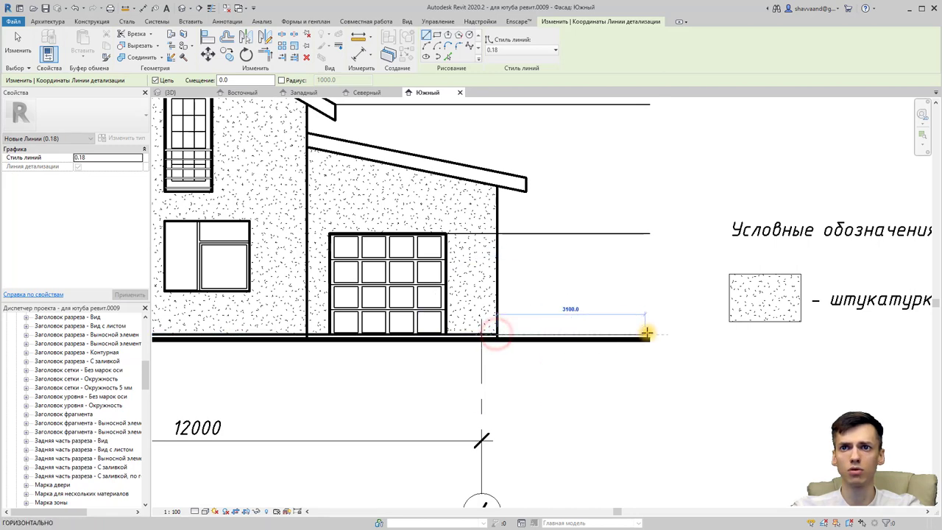
{"action": "left_click", "coordinate": [651, 334]}
{"action": "key", "text": "Escape"}
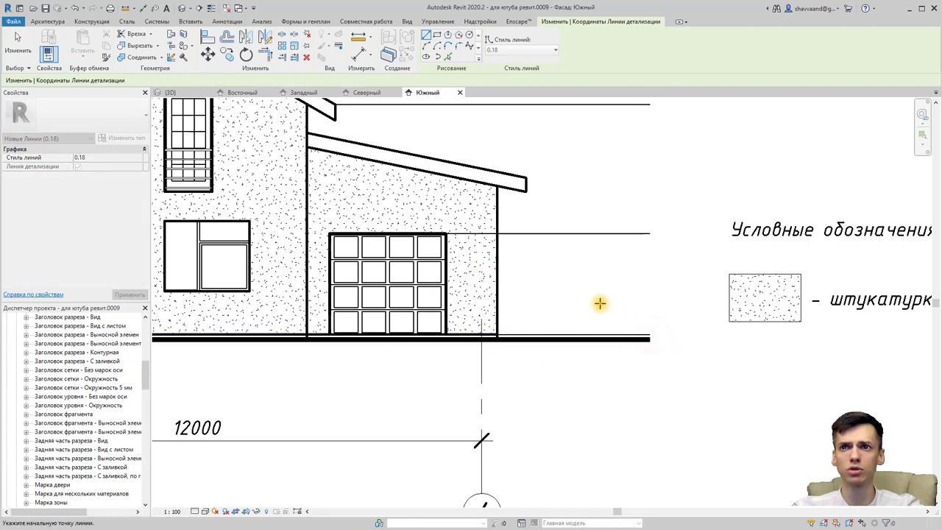
Step: Draw a horizontal line at the upper window's top, extending right
{"action": "scroll", "coordinate": [544, 315], "scroll_direction": "down", "scroll_amount": 3}
{"action": "middle_click_drag", "start_coordinate": [544, 315], "coordinate": [593, 324]}
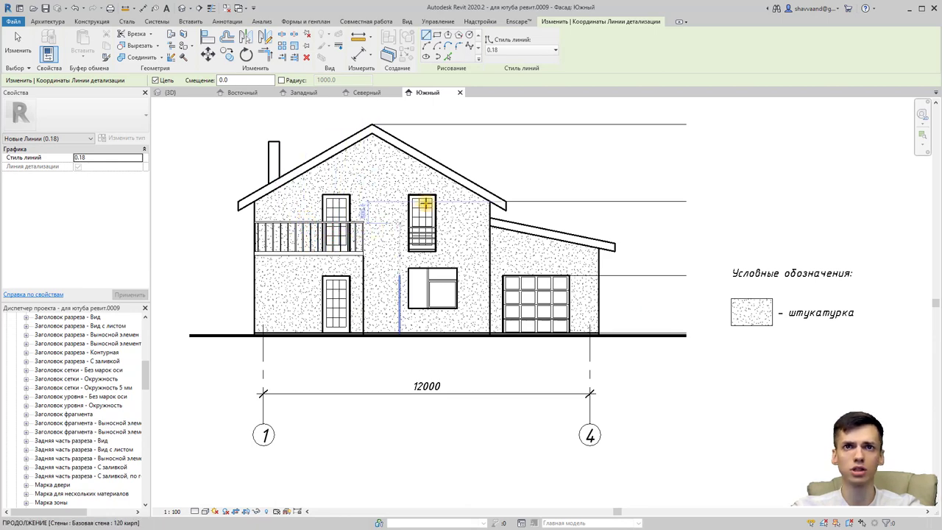
{"action": "scroll", "coordinate": [434, 196], "scroll_direction": "up", "scroll_amount": 1}
{"action": "left_click", "coordinate": [437, 194]}
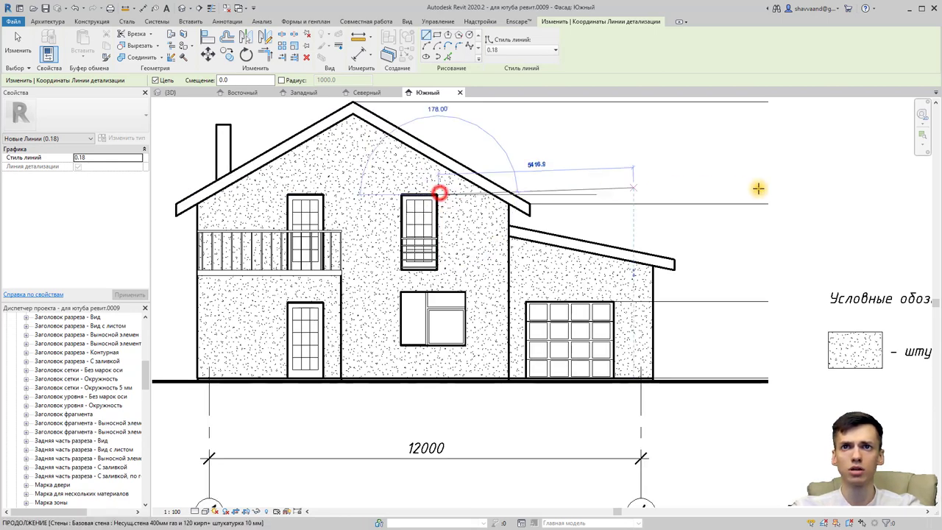
{"action": "left_click", "coordinate": [792, 192]}
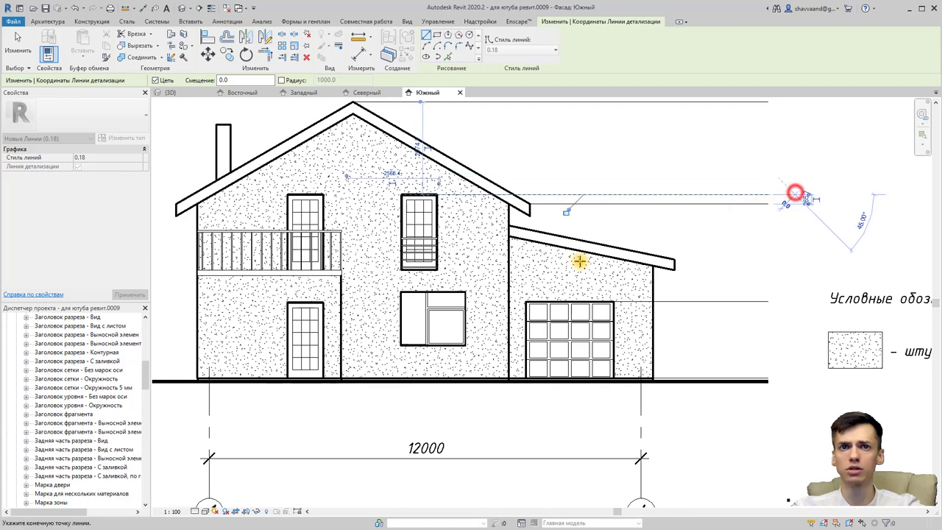
{"action": "key", "text": "Escape"}
Step: Draw lines at the ground-floor window's top and bottom, extending past the facade's left edge
{"action": "left_click", "coordinate": [399, 290]}
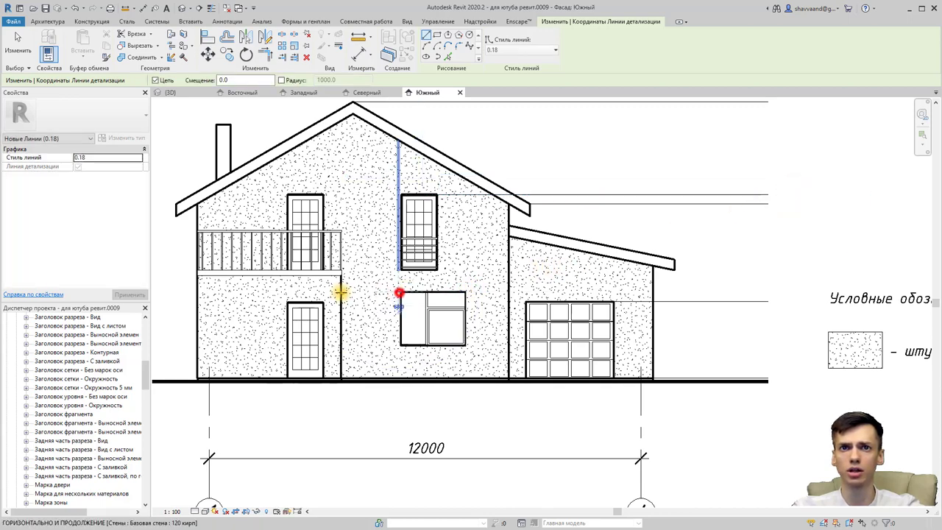
{"action": "middle_click_drag", "start_coordinate": [364, 291], "coordinate": [626, 286]}
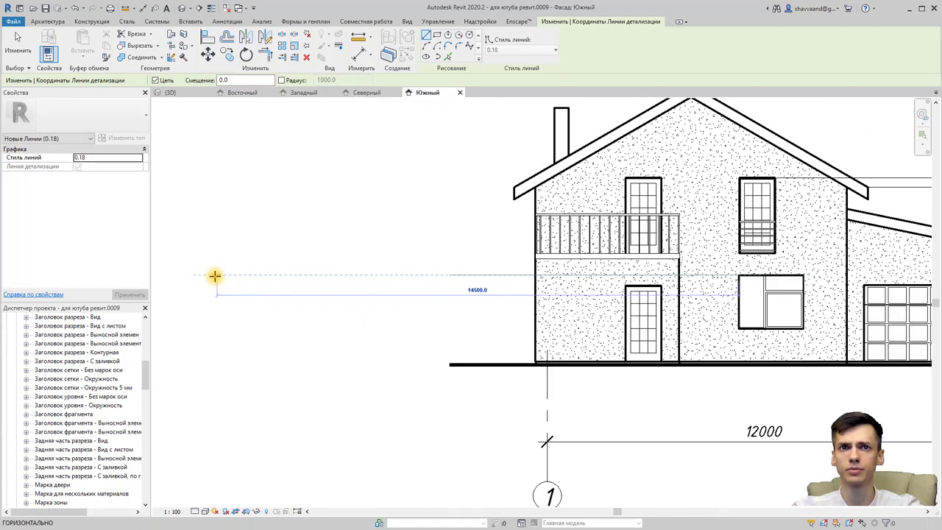
{"action": "left_click", "coordinate": [215, 276]}
{"action": "key", "text": "Escape"}
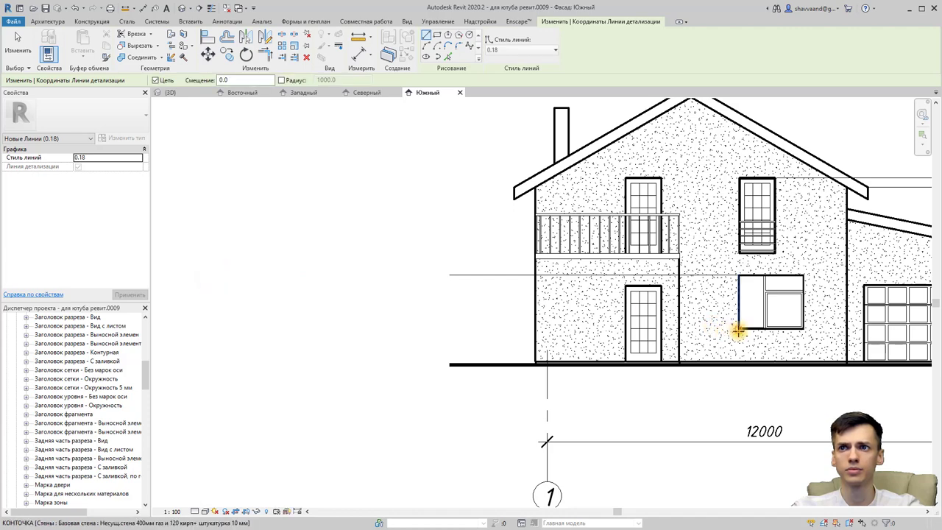
{"action": "scroll", "coordinate": [737, 329], "scroll_direction": "up", "scroll_amount": 5}
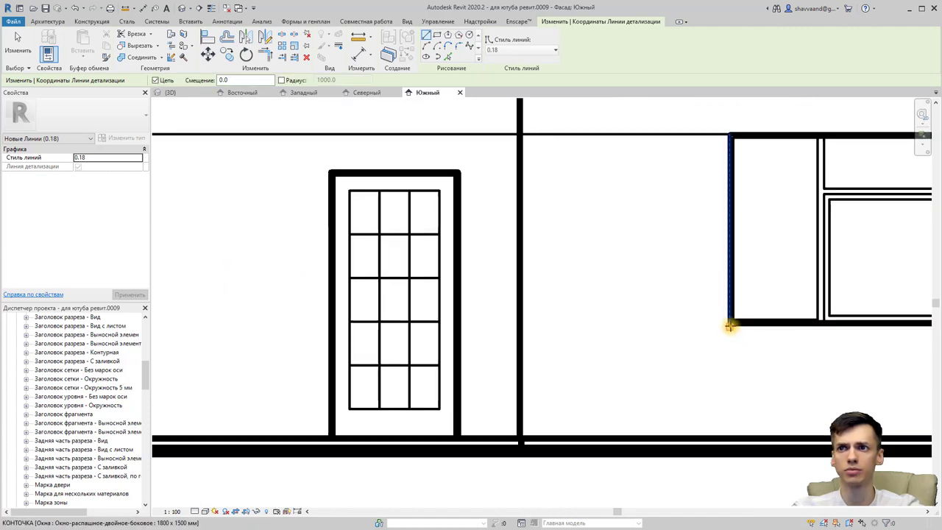
{"action": "left_click", "coordinate": [730, 323]}
{"action": "scroll", "coordinate": [322, 297], "scroll_direction": "down", "scroll_amount": 3}
{"action": "scroll", "coordinate": [322, 317], "scroll_direction": "down", "scroll_amount": 5}
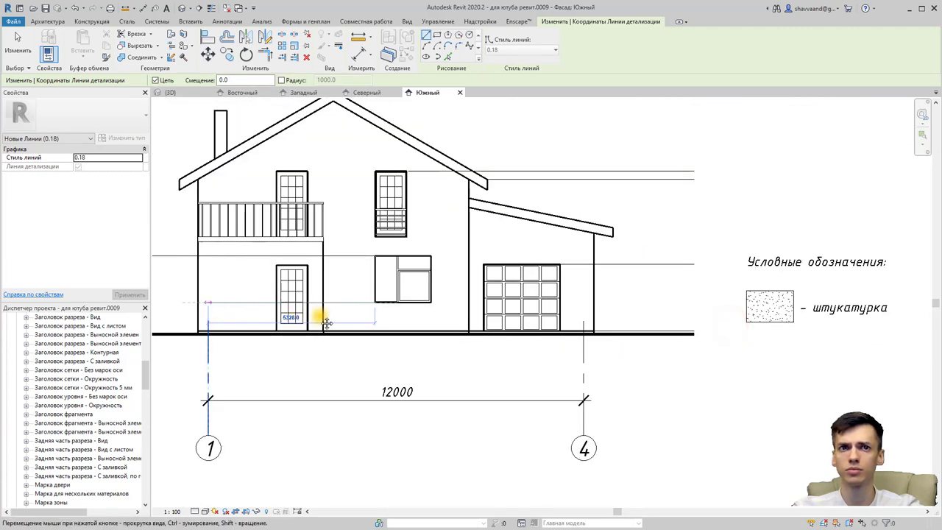
{"action": "left_click", "coordinate": [348, 313]}
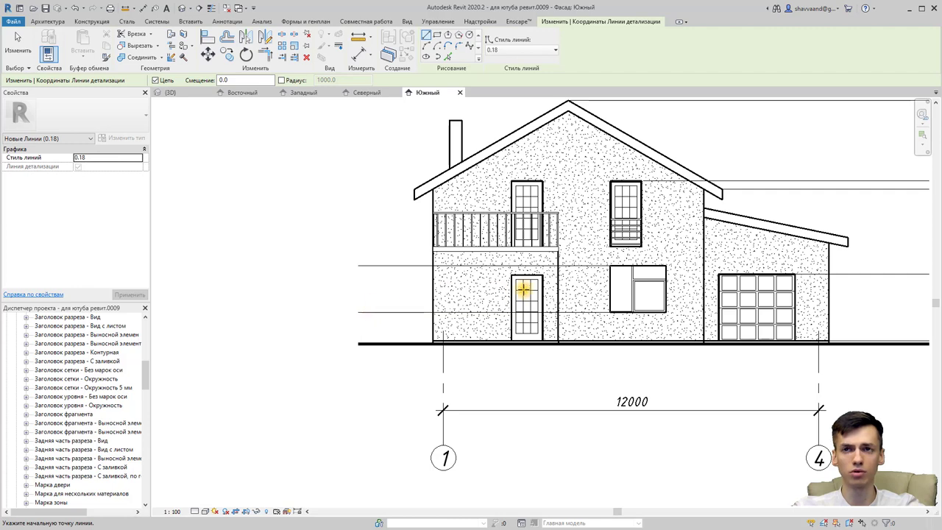
{"action": "scroll", "coordinate": [509, 281], "scroll_direction": "down", "scroll_amount": 2}
{"action": "key", "text": "Escape"}
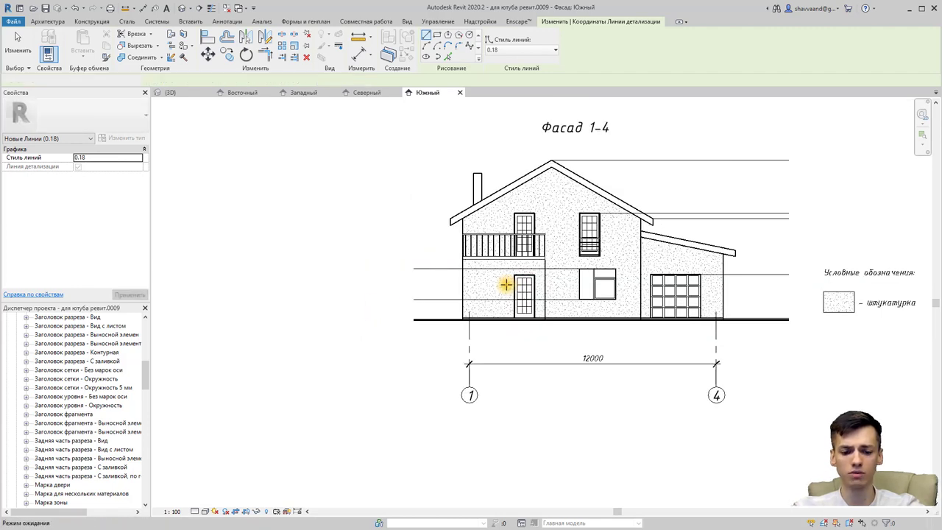
{"action": "key", "text": "Escape"}
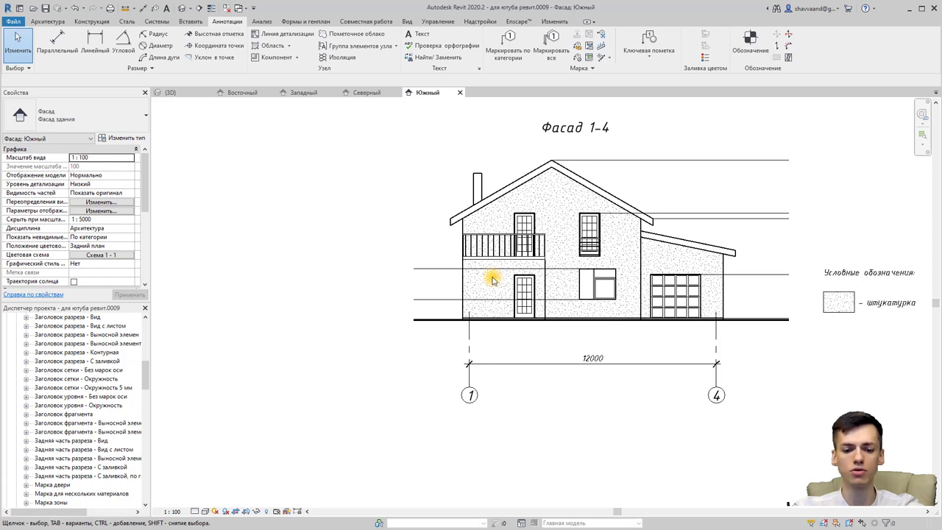
Step: Start the Spot Elevation tool with the Стрелка (Проект) type selected
{"action": "left_click", "coordinate": [233, 35]}
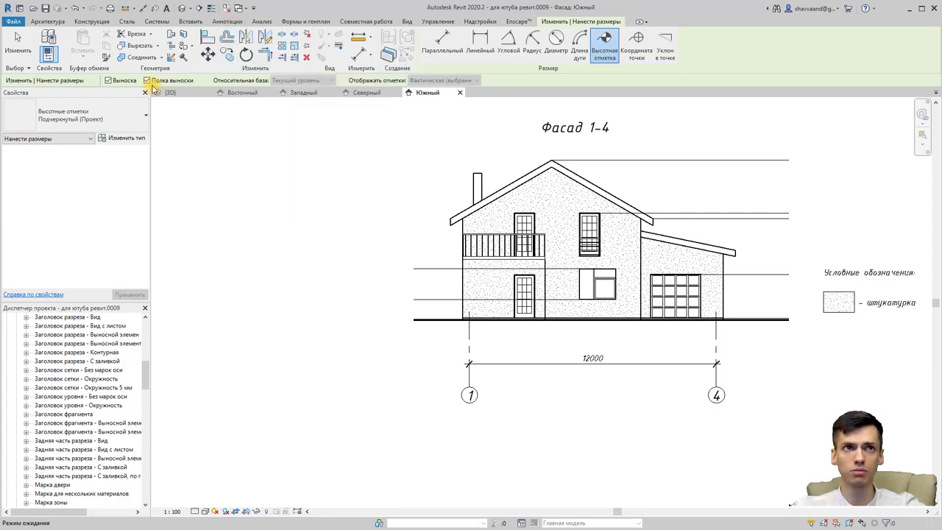
{"action": "left_click", "coordinate": [136, 120]}
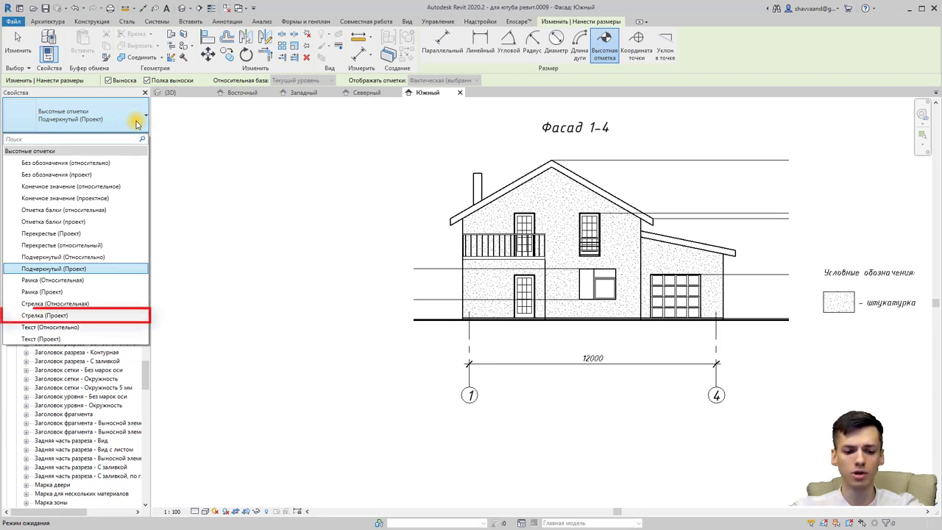
{"action": "left_click", "coordinate": [81, 315]}
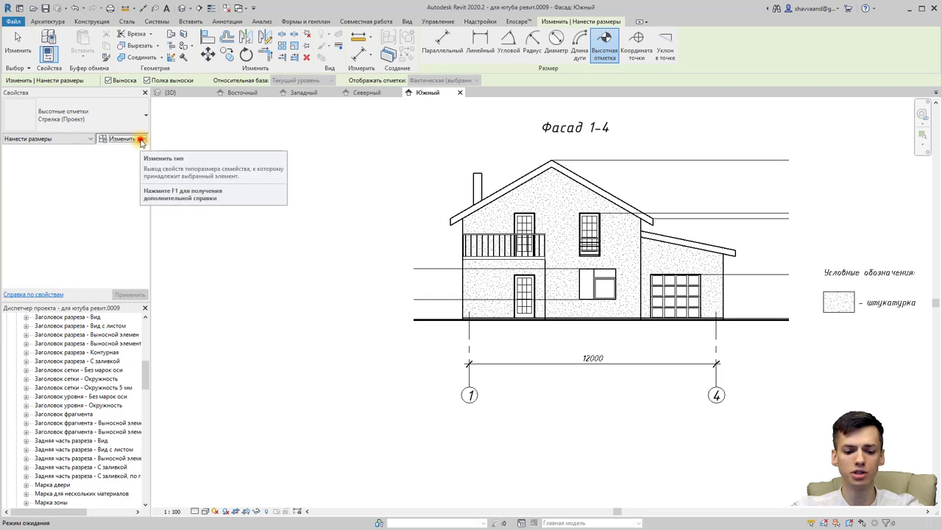
Step: Give the Стрелка (Проект) type 3 mm ISOCPEUR text with a transparent background
{"action": "left_click", "coordinate": [140, 142]}
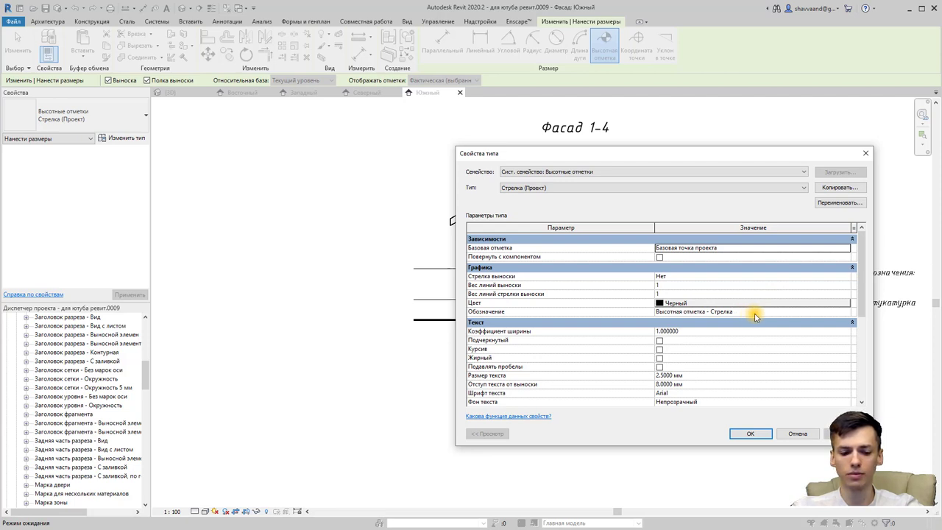
{"action": "left_click", "coordinate": [687, 383]}
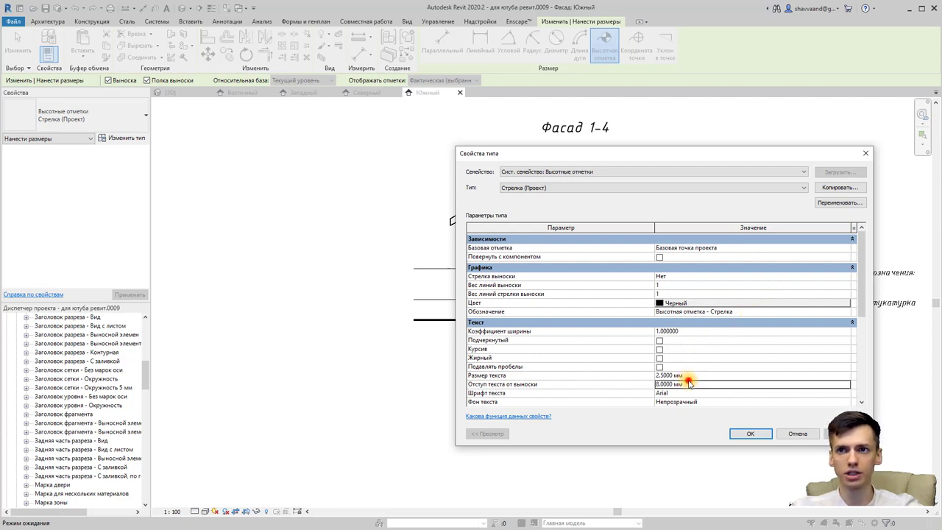
{"action": "left_click", "coordinate": [692, 376]}
{"action": "type", "text": "3"}
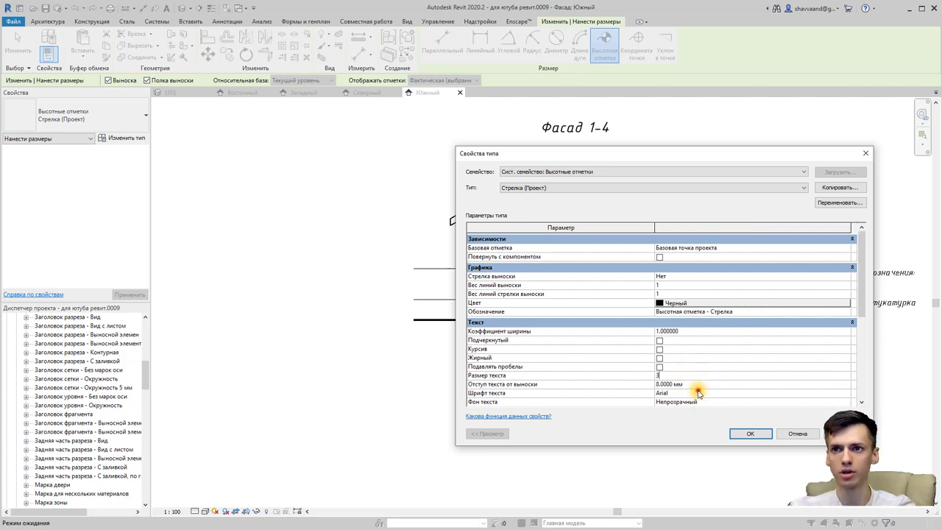
{"action": "left_click", "coordinate": [694, 393]}
{"action": "type", "text": "ш"}
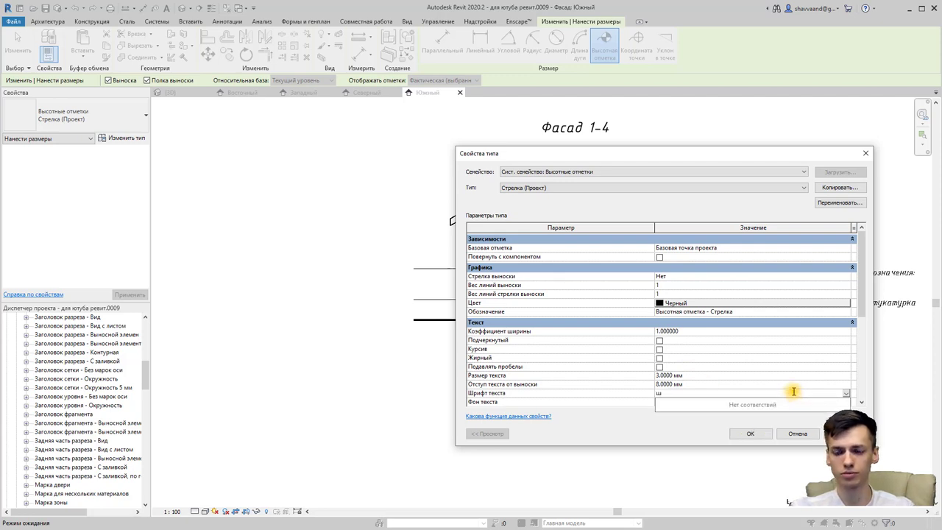
{"action": "key", "text": "BackSpace"}
{"action": "type", "text": "ISOCPEUR"}
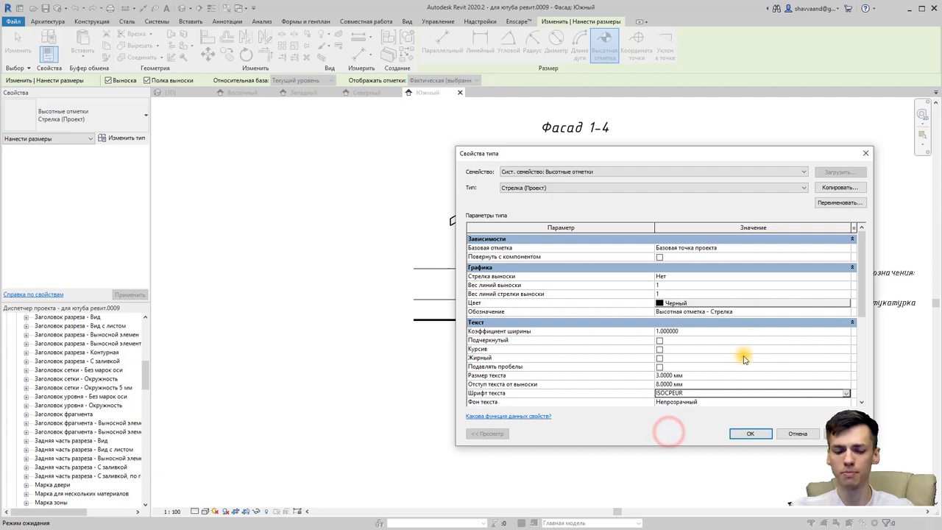
{"action": "scroll", "coordinate": [752, 374], "scroll_direction": "down", "scroll_amount": 1}
{"action": "scroll", "coordinate": [752, 374], "scroll_direction": "down", "scroll_amount": 1}
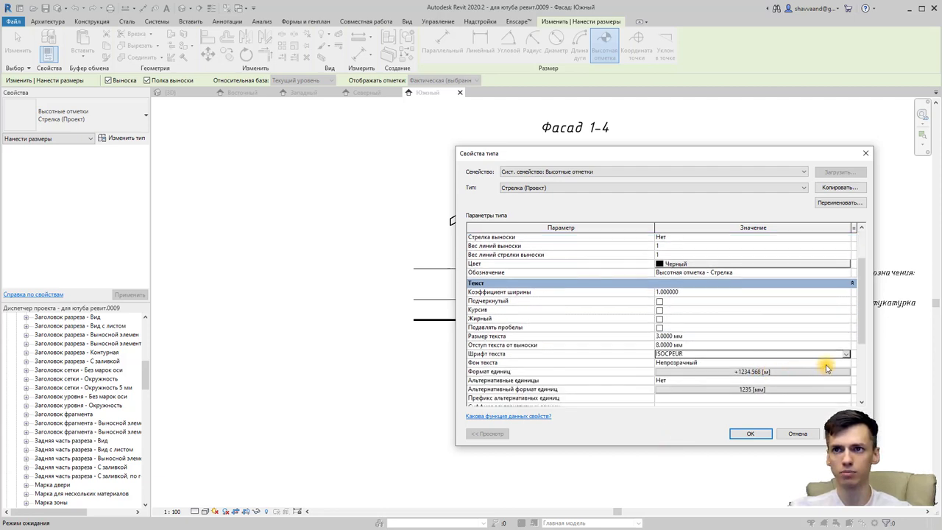
{"action": "left_click", "coordinate": [846, 362]}
{"action": "left_click", "coordinate": [692, 379]}
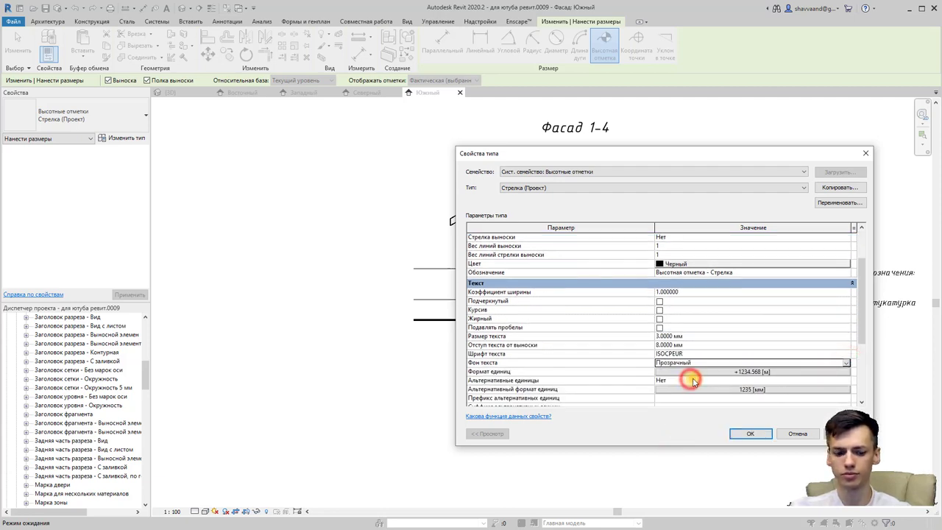
{"action": "scroll", "coordinate": [725, 363], "scroll_direction": "down", "scroll_amount": 1}
{"action": "scroll", "coordinate": [730, 358], "scroll_direction": "down", "scroll_amount": 1}
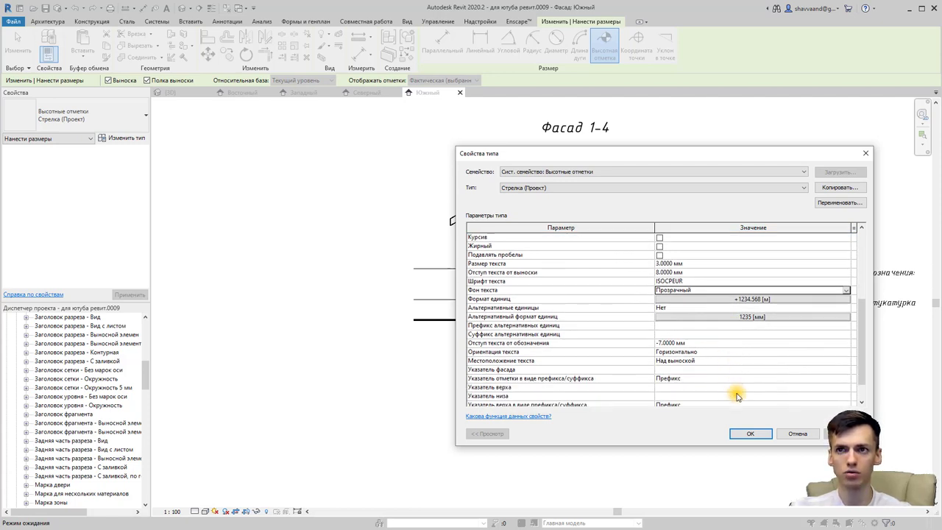
{"action": "left_click", "coordinate": [748, 431]}
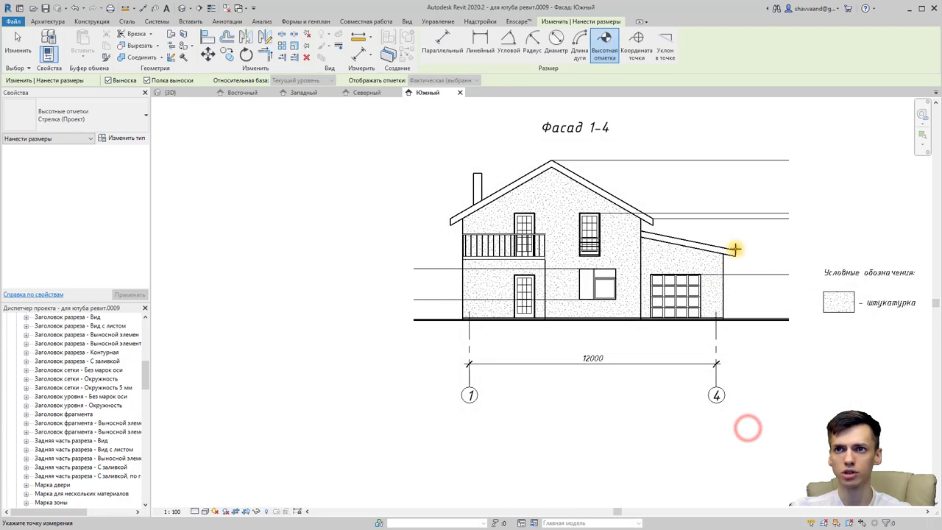
Step: Place spot elevations +7.675 at the ridge, +5.100 on the eave, and a flipped +4.834 below
{"action": "scroll", "coordinate": [611, 202], "scroll_direction": "up", "scroll_amount": 1}
{"action": "scroll", "coordinate": [725, 252], "scroll_direction": "up", "scroll_amount": 2}
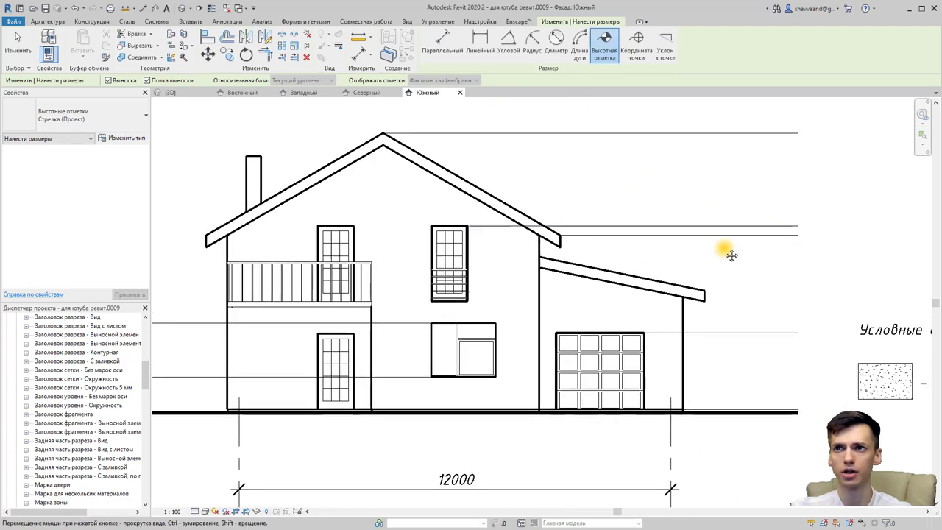
{"action": "scroll", "coordinate": [694, 270], "scroll_direction": "up", "scroll_amount": 2}
{"action": "left_click", "coordinate": [682, 179]}
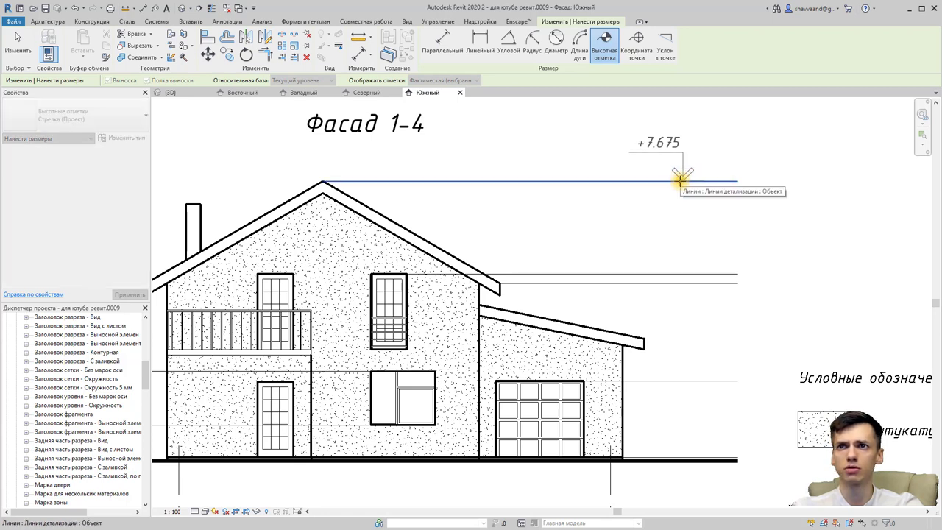
{"action": "left_click", "coordinate": [680, 180]}
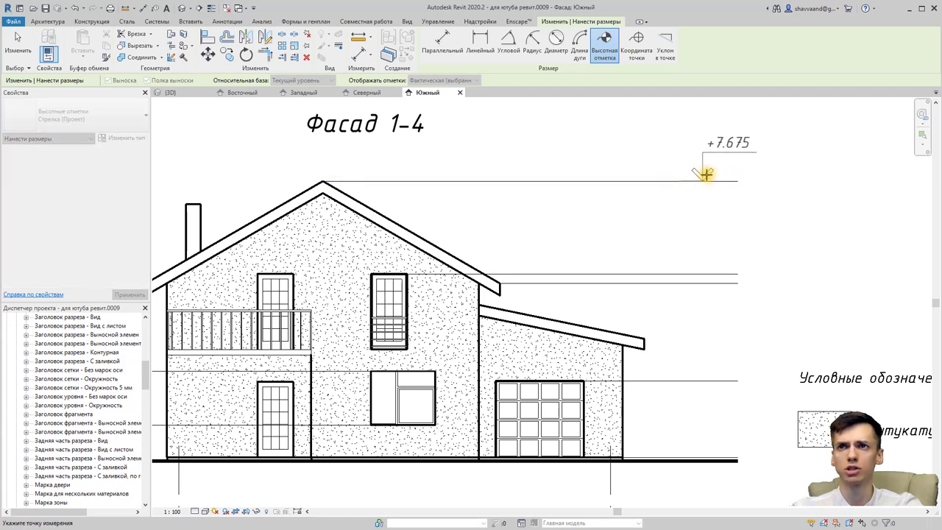
{"action": "scroll", "coordinate": [703, 177], "scroll_direction": "up", "scroll_amount": 3}
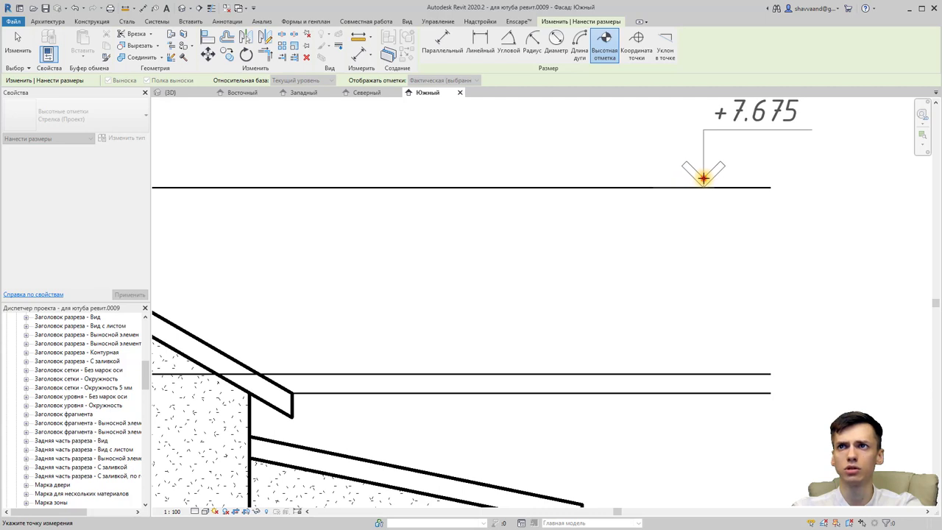
{"action": "left_click", "coordinate": [704, 176]}
{"action": "scroll", "coordinate": [696, 208], "scroll_direction": "down", "scroll_amount": 2}
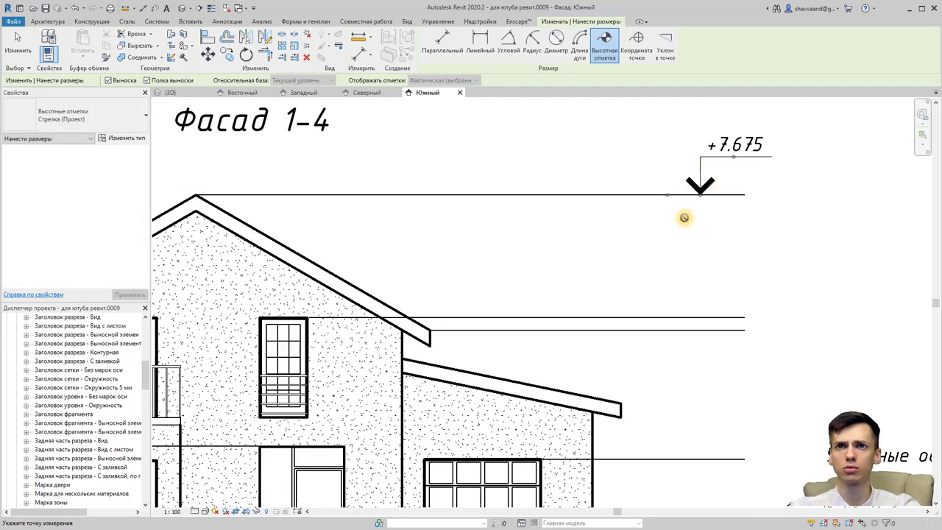
{"action": "left_click", "coordinate": [698, 316]}
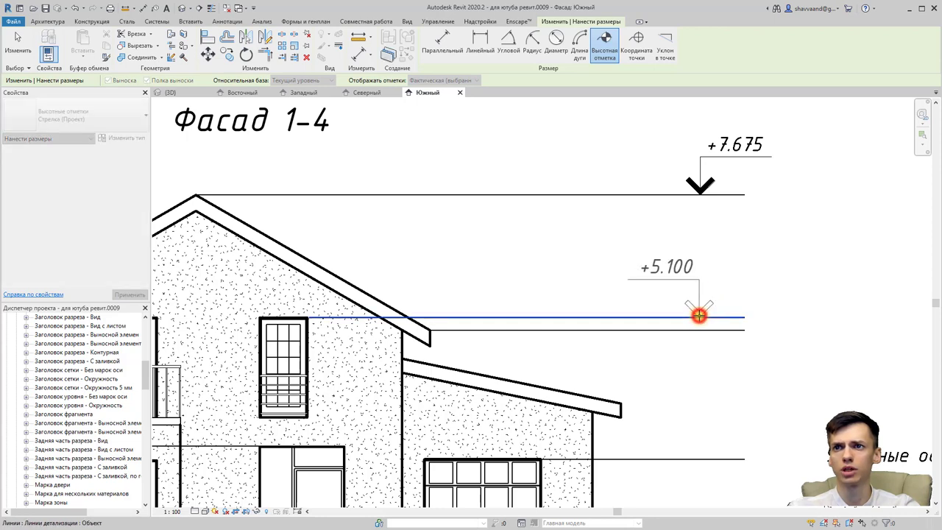
{"action": "left_click", "coordinate": [703, 314]}
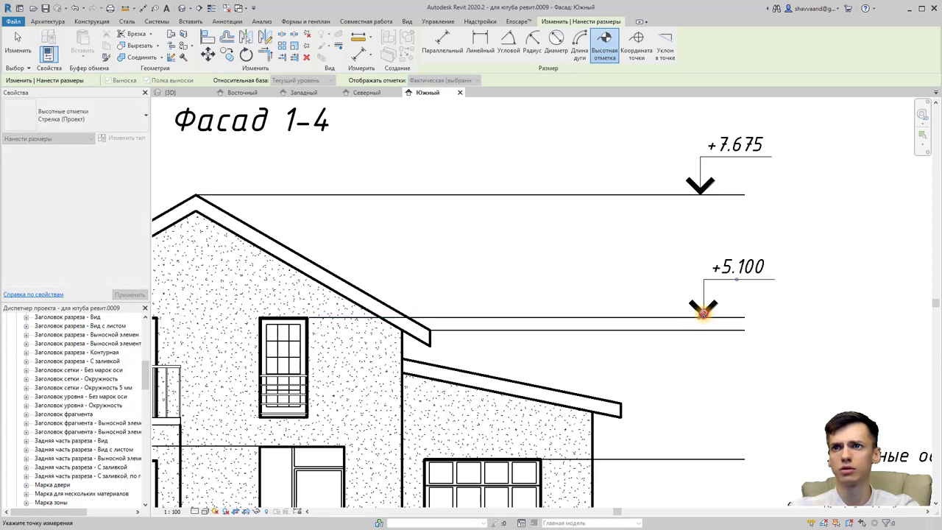
{"action": "scroll", "coordinate": [703, 315], "scroll_direction": "down", "scroll_amount": 2}
{"action": "scroll", "coordinate": [700, 326], "scroll_direction": "up", "scroll_amount": 1}
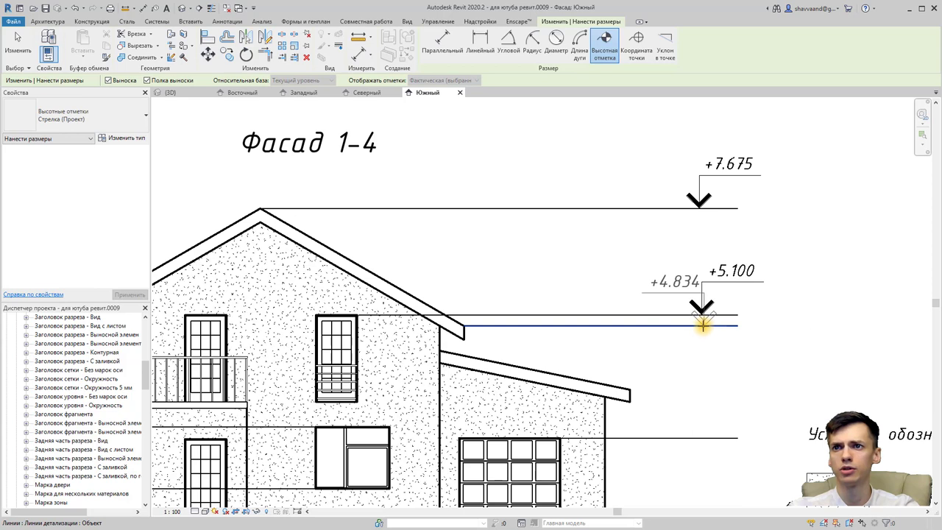
{"action": "left_click", "coordinate": [702, 324]}
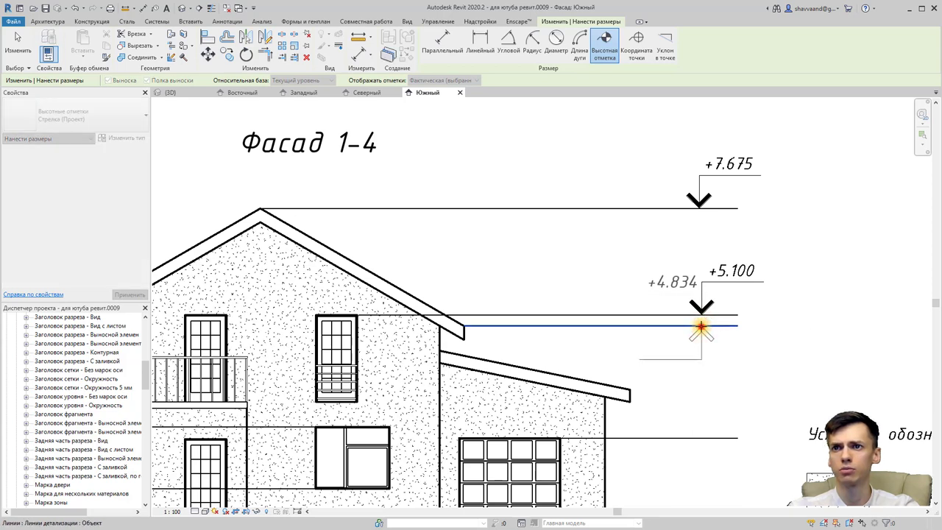
{"action": "left_click", "coordinate": [702, 324]}
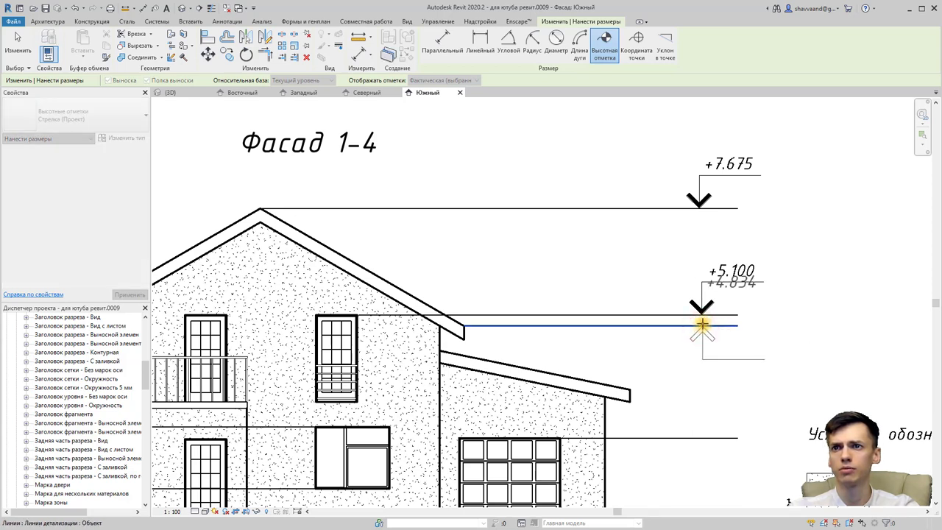
{"action": "left_click", "coordinate": [702, 324]}
Step: Move the +4.834 label down beside its upward arrow, clear of the +5.100 mark
{"action": "key", "text": "Escape"}
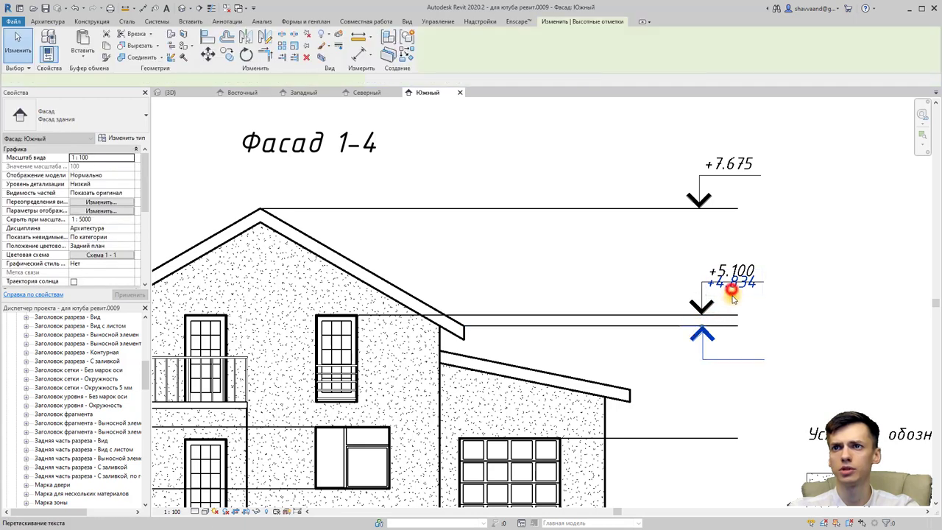
{"action": "left_click_drag", "start_coordinate": [732, 298], "coordinate": [730, 359]}
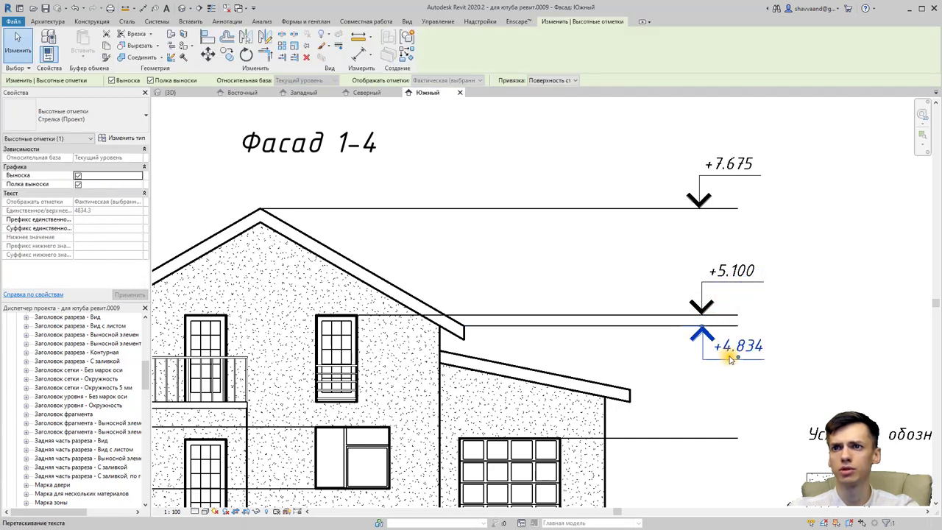
{"action": "key", "text": "Escape"}
{"action": "middle_click_drag", "start_coordinate": [712, 368], "coordinate": [697, 301]}
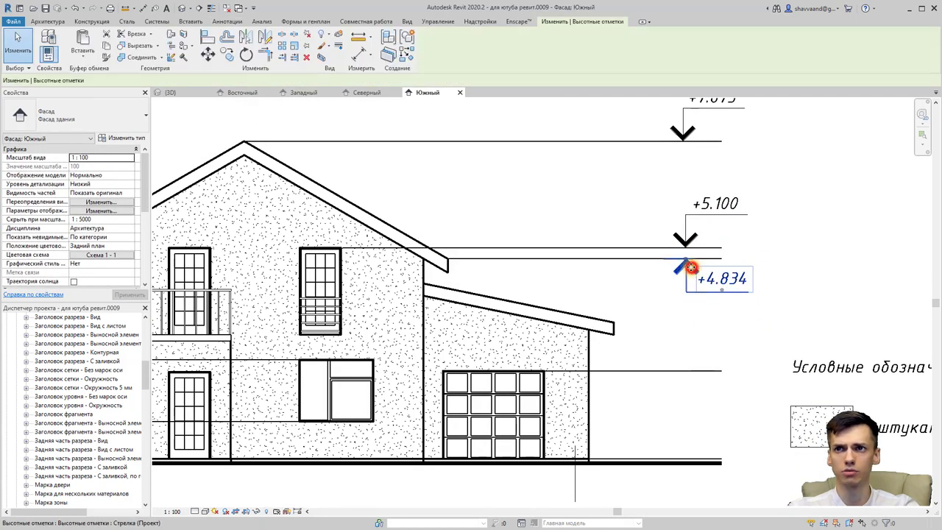
{"action": "scroll", "coordinate": [691, 268], "scroll_direction": "up", "scroll_amount": 2}
{"action": "left_click", "coordinate": [669, 268]}
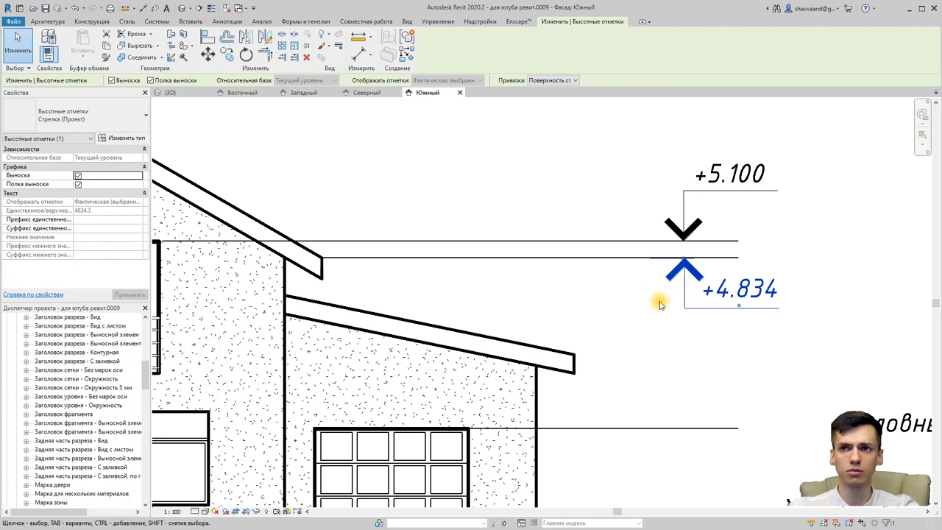
{"action": "scroll", "coordinate": [660, 304], "scroll_direction": "down", "scroll_amount": 1}
{"action": "scroll", "coordinate": [659, 301], "scroll_direction": "down", "scroll_amount": 2}
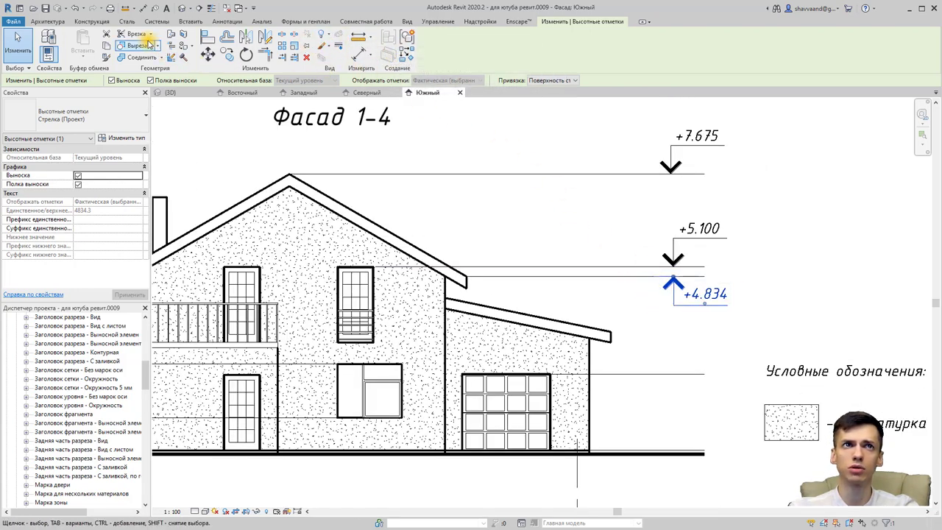
Step: Place +2.125 and +0.000 spot elevations on the garage-level and ground lines
{"action": "left_click", "coordinate": [406, 54]}
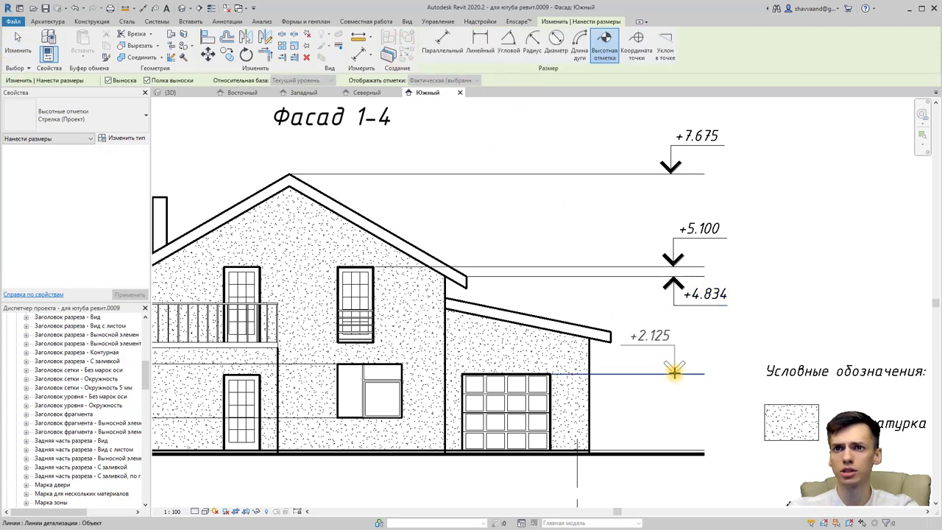
{"action": "left_click", "coordinate": [674, 373]}
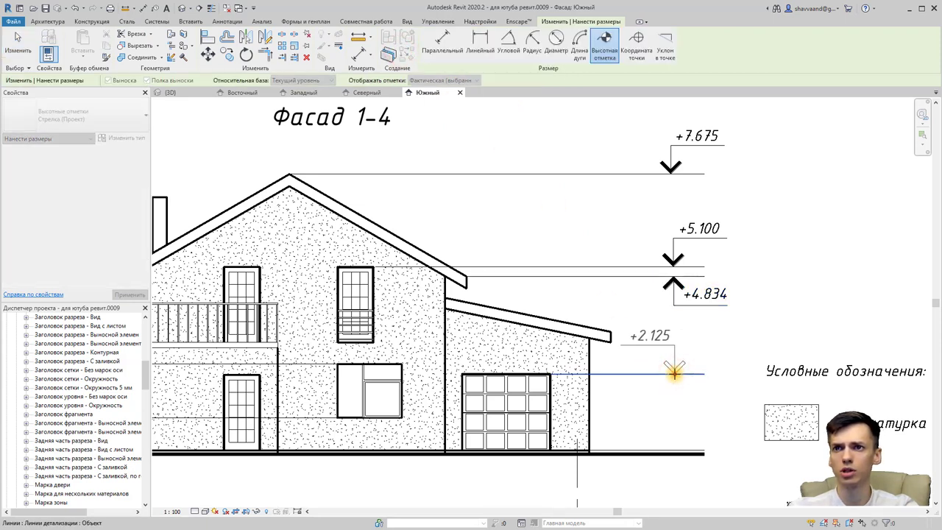
{"action": "left_click", "coordinate": [674, 373]}
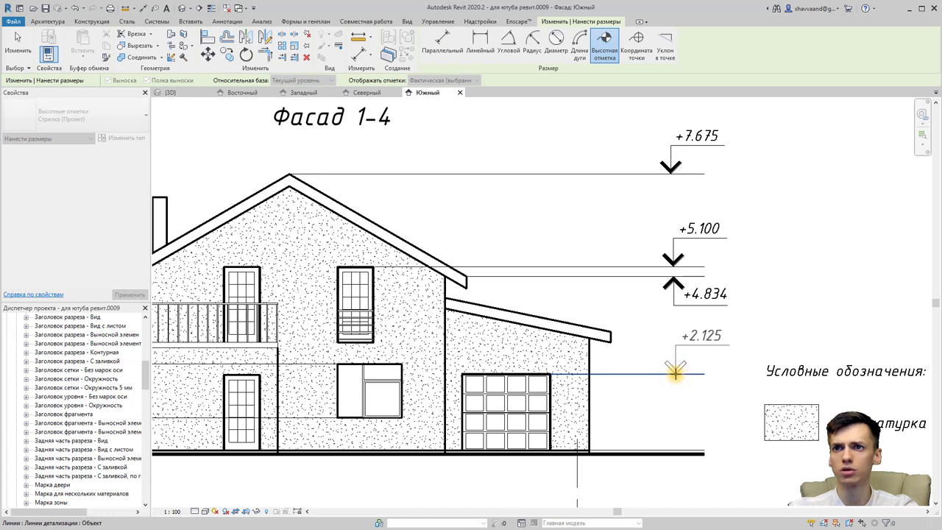
{"action": "left_click", "coordinate": [675, 372]}
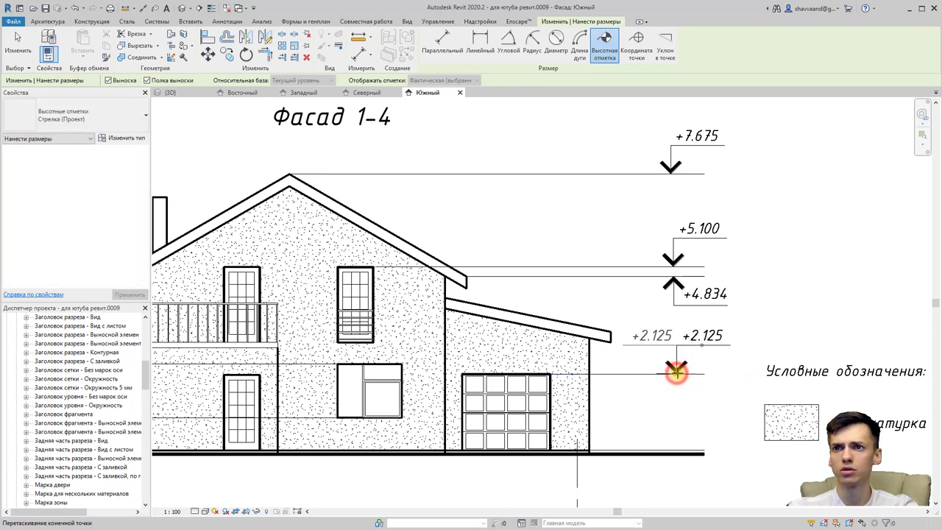
{"action": "left_click", "coordinate": [677, 446]}
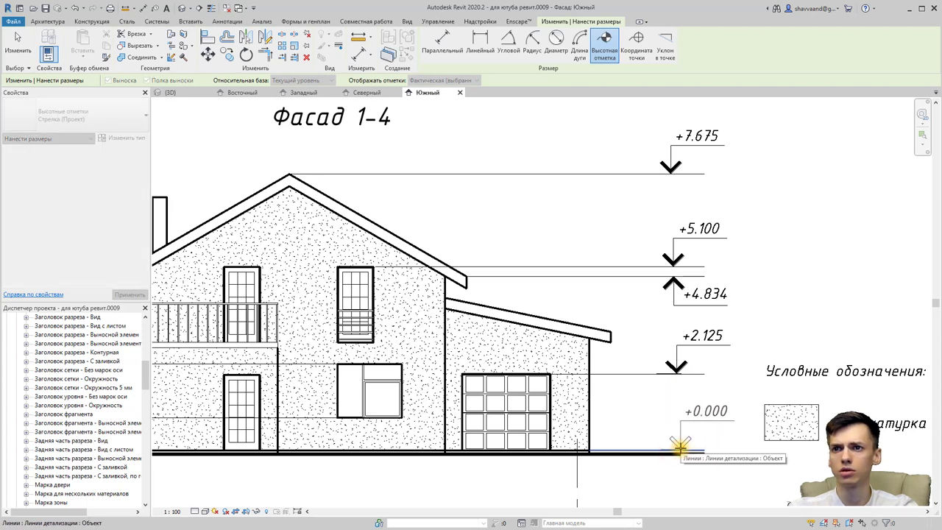
{"action": "left_click", "coordinate": [679, 445]}
Step: Place +0.900 and +2.400 spot elevations on the lines left of the facade
{"action": "middle_click_drag", "start_coordinate": [379, 423], "coordinate": [684, 373]}
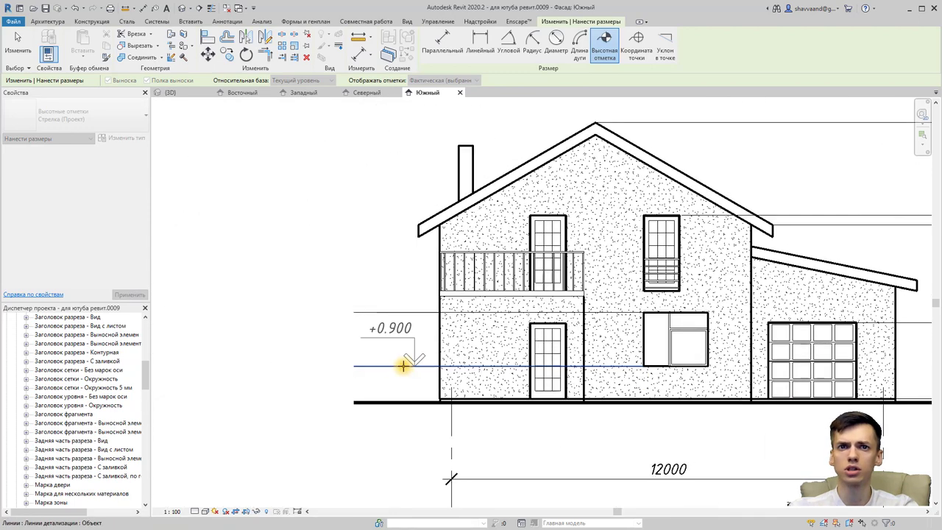
{"action": "left_click", "coordinate": [376, 363]}
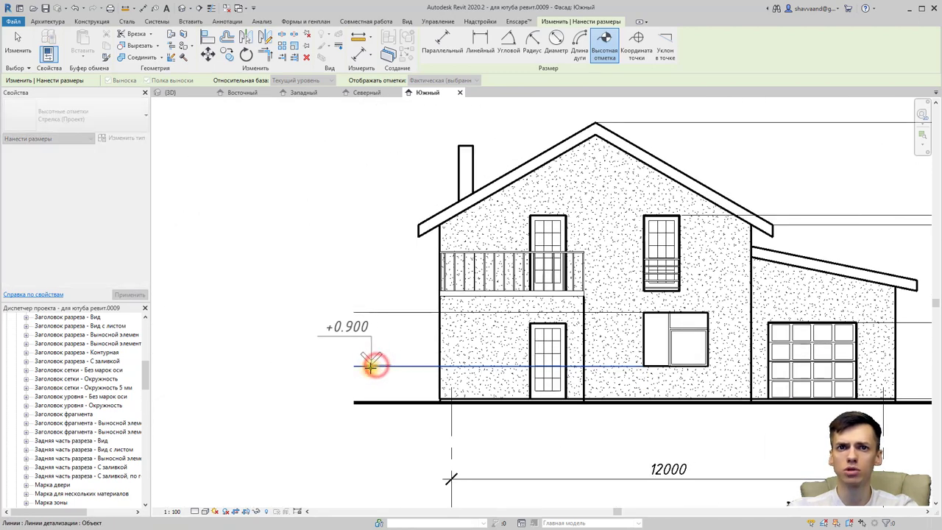
{"action": "key", "text": "Escape"}
{"action": "key", "text": "Escape"}
{"action": "key", "text": "Return"}
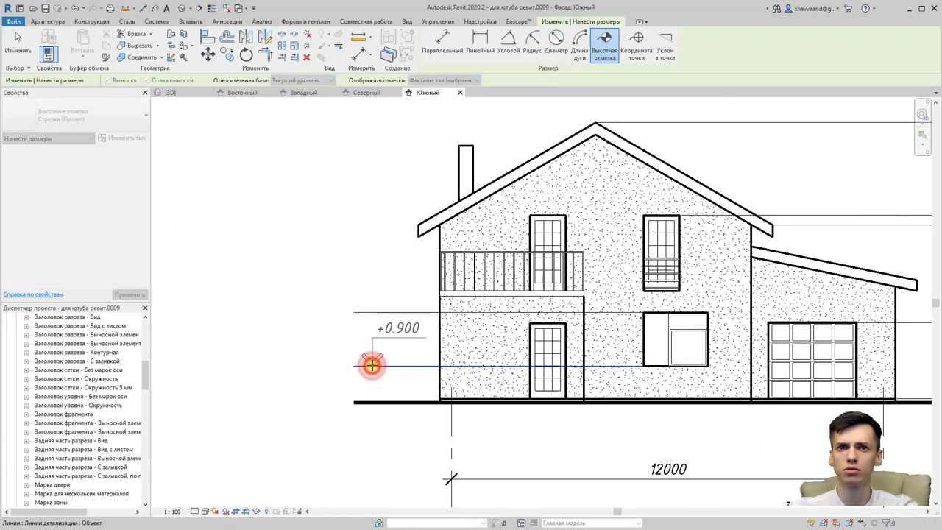
{"action": "left_click", "coordinate": [371, 362]}
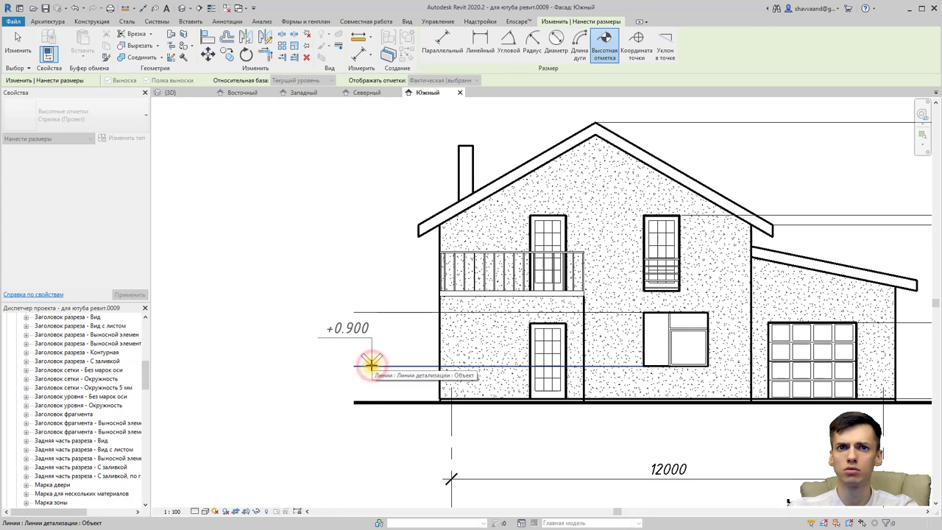
{"action": "left_click", "coordinate": [372, 311]}
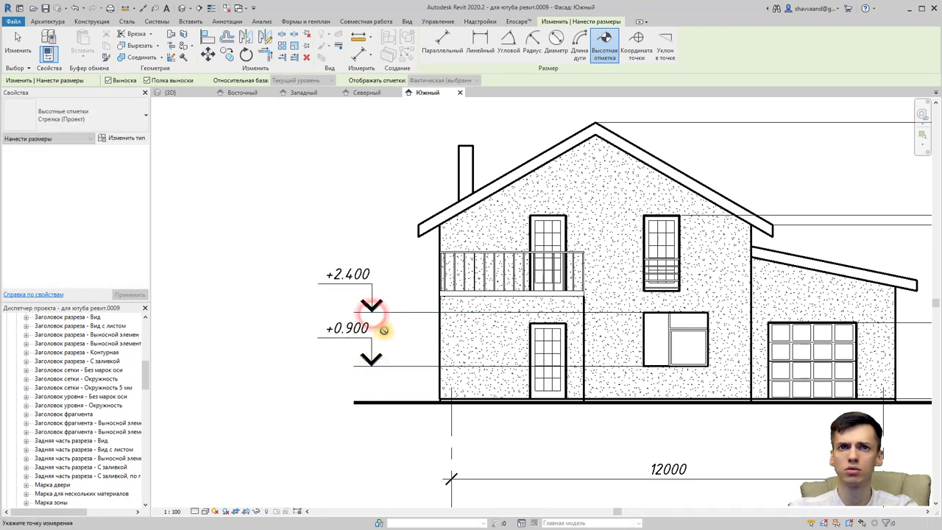
{"action": "scroll", "coordinate": [397, 328], "scroll_direction": "down", "scroll_amount": 1}
{"action": "key", "text": "Escape"}
{"action": "key", "text": "Escape"}
{"action": "middle_click_drag", "start_coordinate": [521, 342], "coordinate": [443, 324]}
{"action": "middle_click_drag", "start_coordinate": [699, 324], "coordinate": [445, 314]}
{"action": "scroll", "coordinate": [721, 323], "scroll_direction": "up", "scroll_amount": 2}
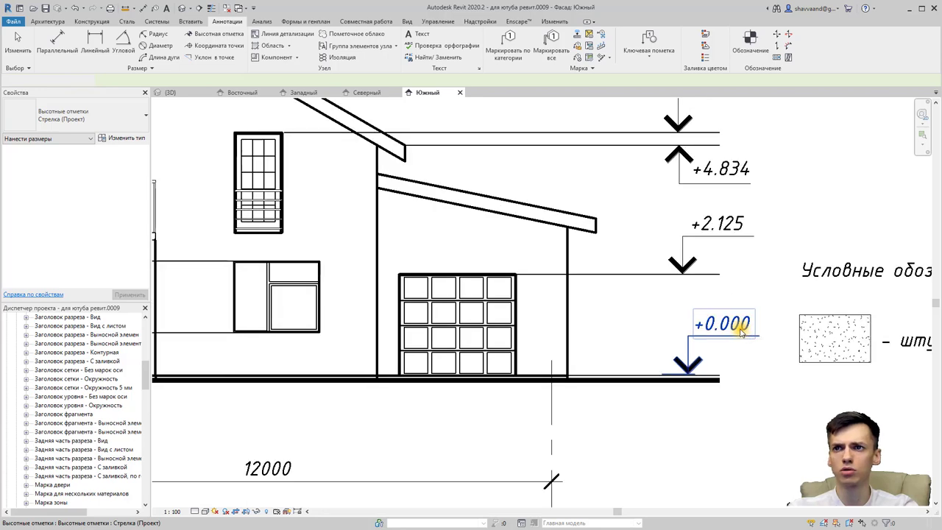
{"action": "left_click", "coordinate": [739, 330]}
{"action": "key", "text": "Escape"}
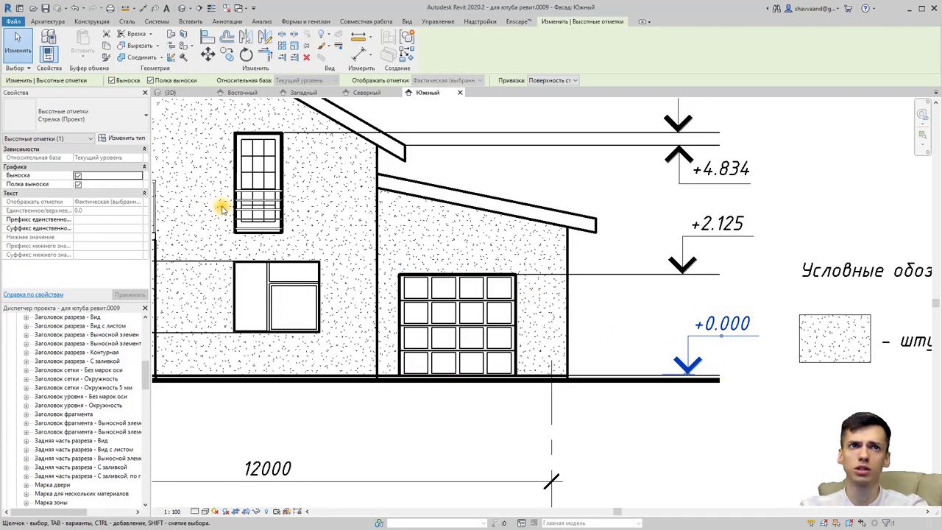
Step: Duplicate the +0.000 mark's Стрелка (Проект) type under the new name 'Нулевая'
{"action": "left_click", "coordinate": [122, 138]}
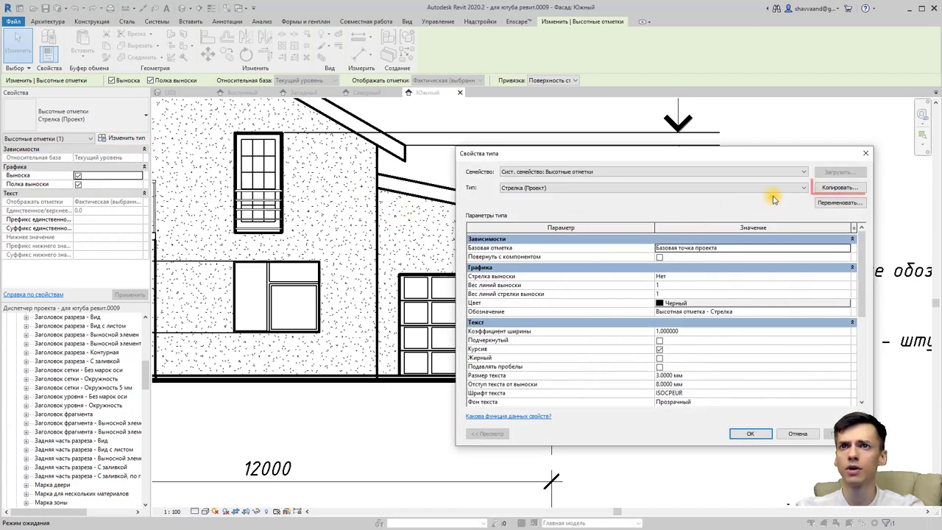
{"action": "left_click", "coordinate": [824, 189]}
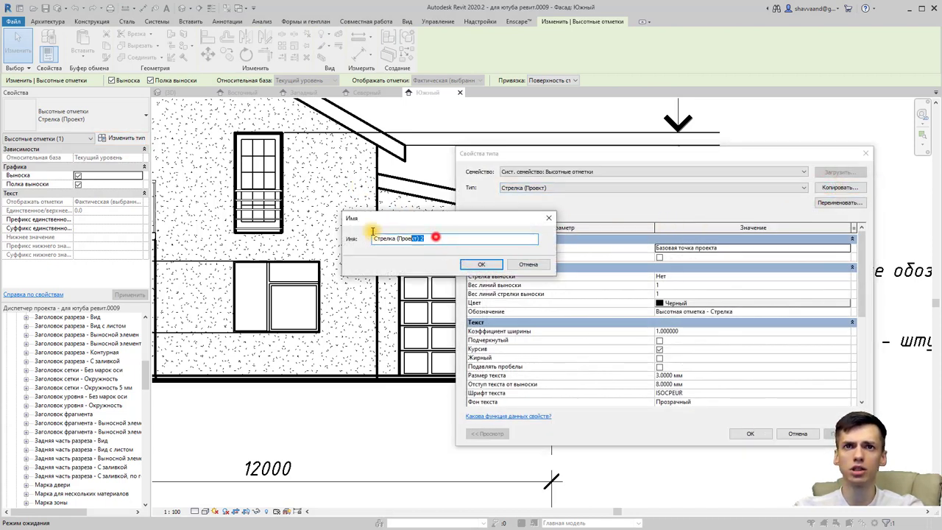
{"action": "left_click_drag", "start_coordinate": [372, 233], "coordinate": [292, 233]}
{"action": "type", "text": "Нулевая"}
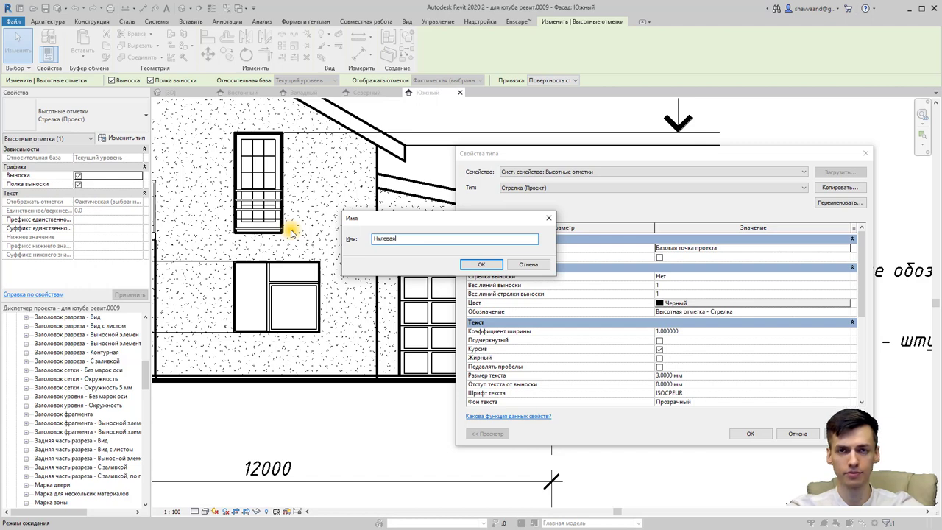
{"action": "key", "text": "Return"}
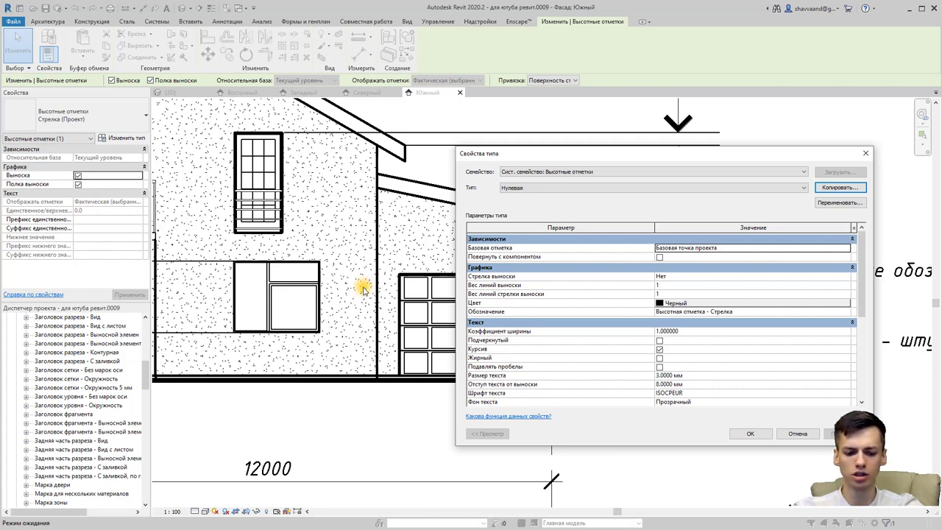
Step: Turn off the plus sign in Нулевая's units format so the ground mark reads 0.000
{"action": "scroll", "coordinate": [711, 383], "scroll_direction": "down", "scroll_amount": 3}
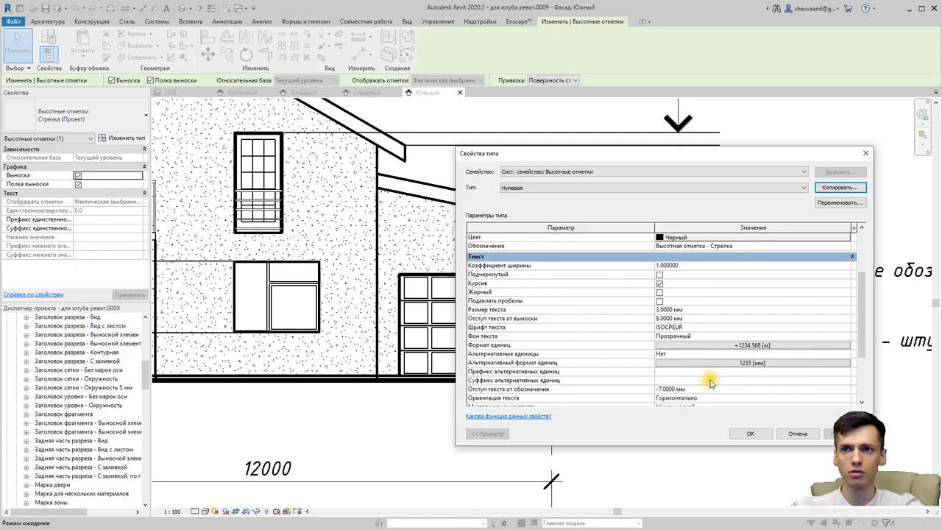
{"action": "left_click", "coordinate": [690, 346]}
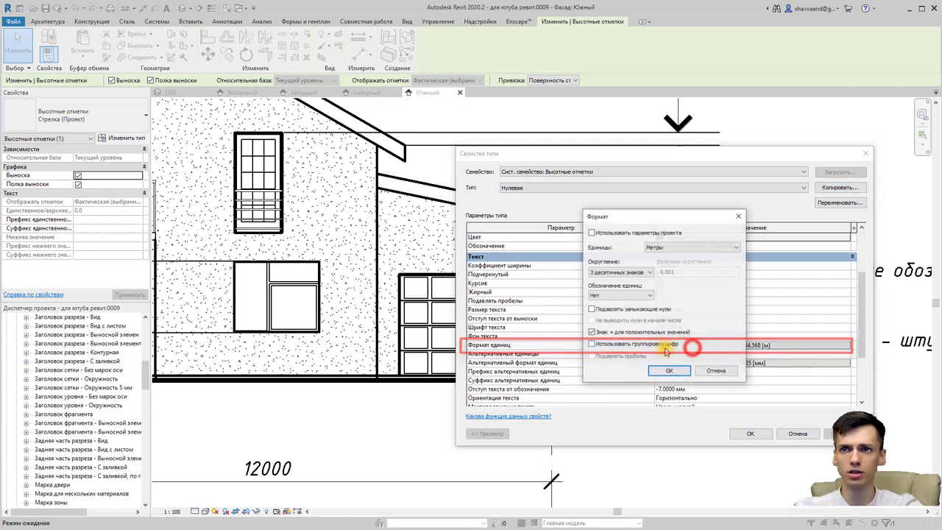
{"action": "left_click", "coordinate": [614, 332]}
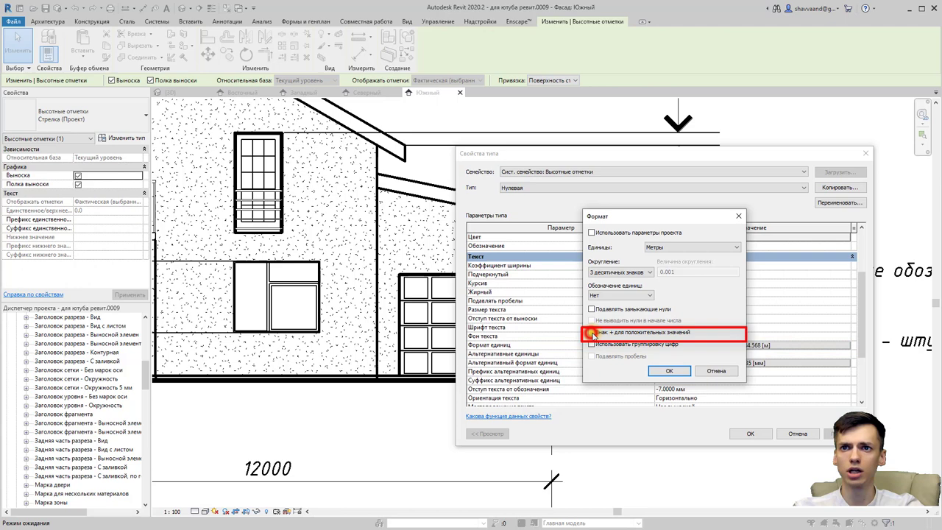
{"action": "left_click", "coordinate": [667, 371]}
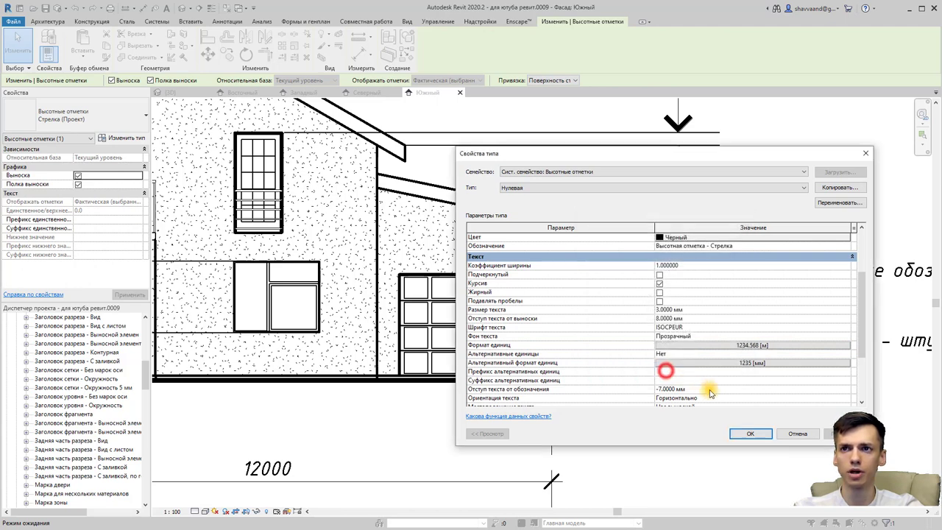
{"action": "left_click", "coordinate": [749, 434]}
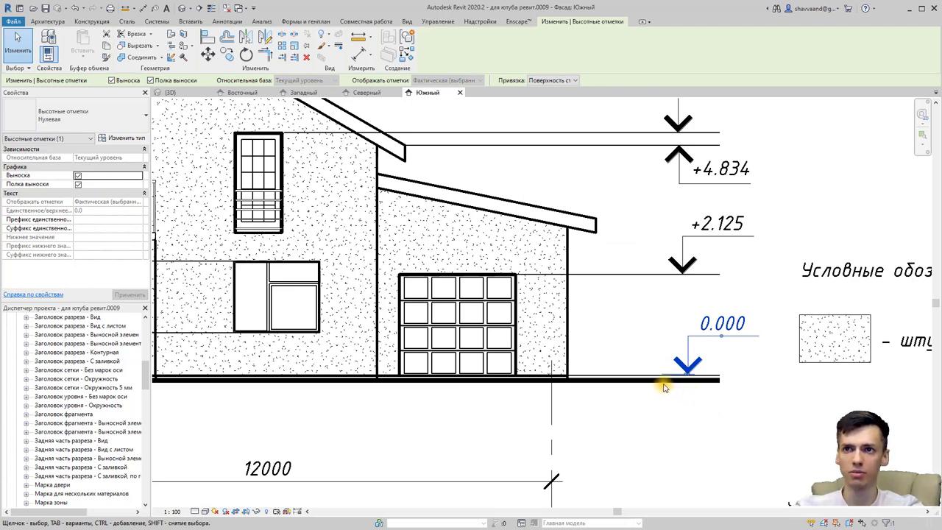
{"action": "scroll", "coordinate": [684, 379], "scroll_direction": "up", "scroll_amount": 1}
{"action": "scroll", "coordinate": [683, 378], "scroll_direction": "up", "scroll_amount": 4}
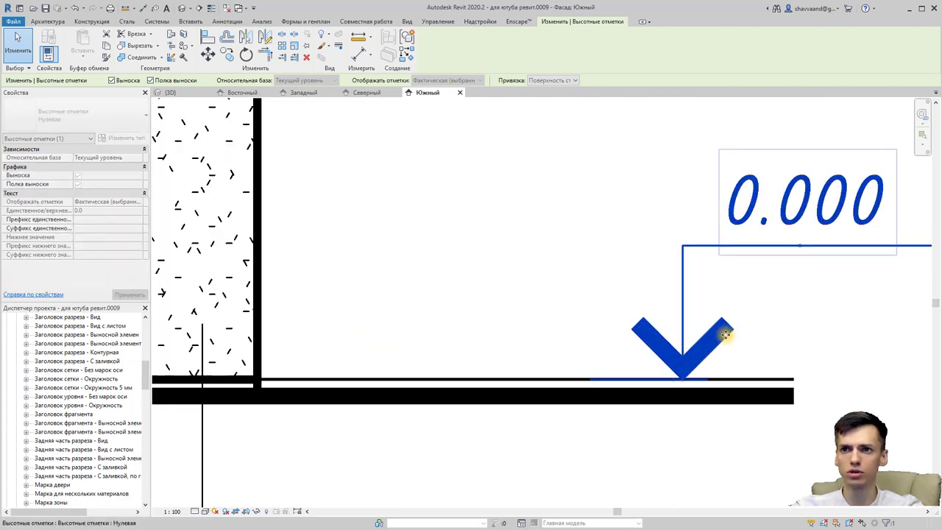
{"action": "scroll", "coordinate": [724, 335], "scroll_direction": "down", "scroll_amount": 2}
{"action": "left_click", "coordinate": [643, 298]}
{"action": "scroll", "coordinate": [636, 302], "scroll_direction": "down", "scroll_amount": 2}
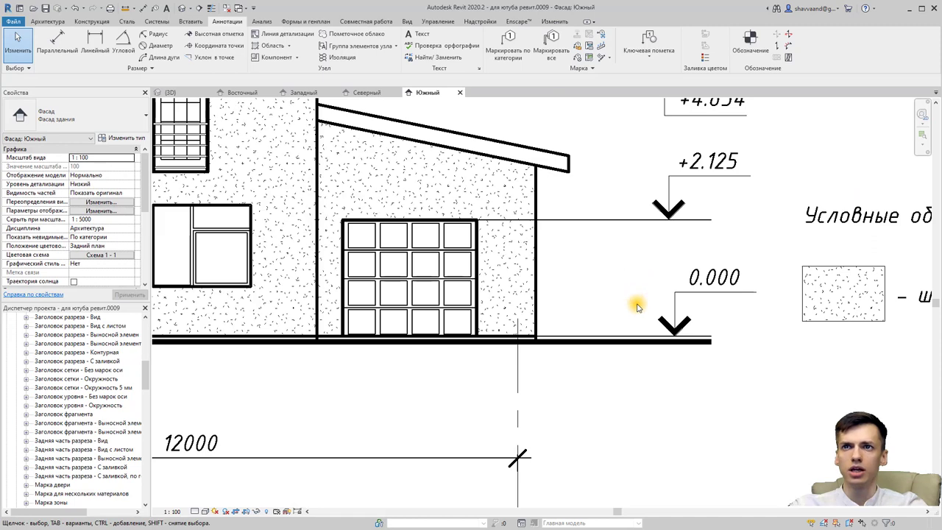
Step: Set the Spot Elevations annotation category's projection line weight to 2 in Object Styles
{"action": "left_click", "coordinate": [437, 21]}
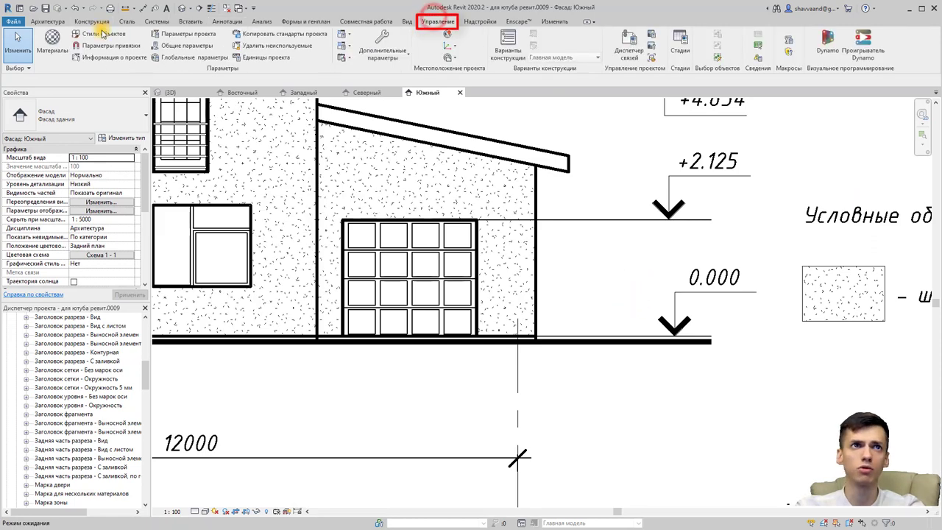
{"action": "left_click", "coordinate": [103, 34]}
{"action": "scroll", "coordinate": [340, 268], "scroll_direction": "down", "scroll_amount": 10}
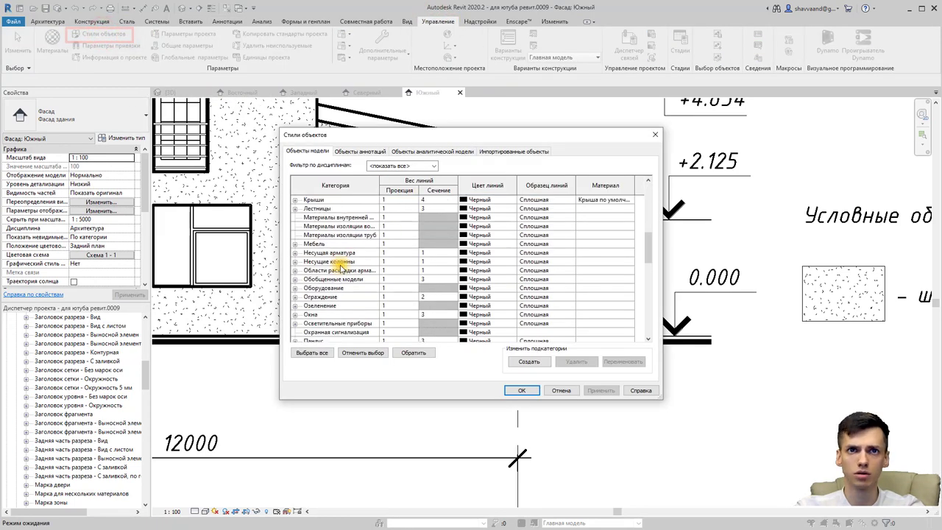
{"action": "left_click", "coordinate": [360, 150]}
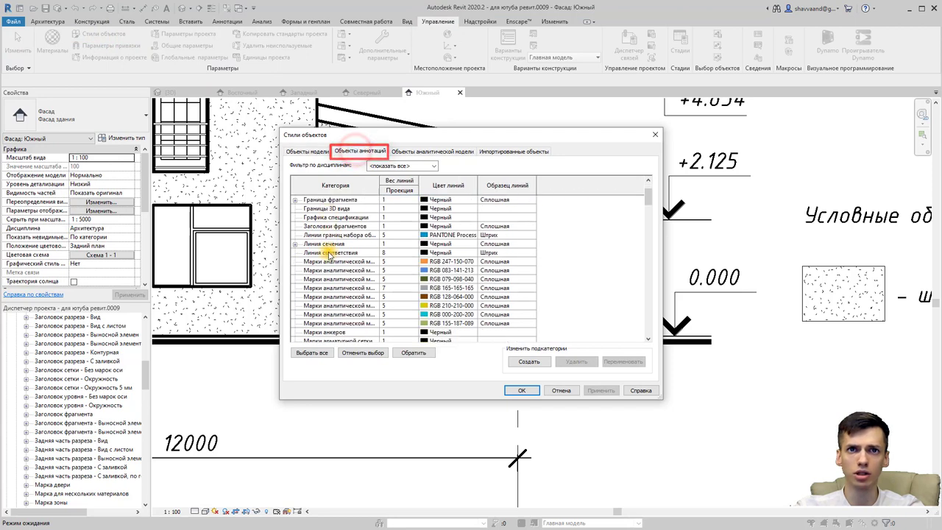
{"action": "scroll", "coordinate": [336, 221], "scroll_direction": "down", "scroll_amount": 3}
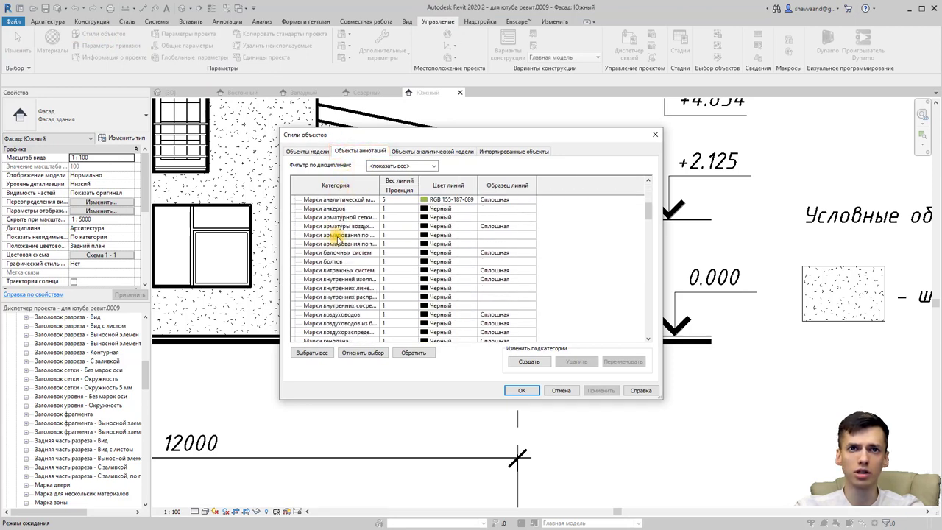
{"action": "scroll", "coordinate": [335, 243], "scroll_direction": "down", "scroll_amount": 4}
{"action": "scroll", "coordinate": [342, 264], "scroll_direction": "down", "scroll_amount": 7}
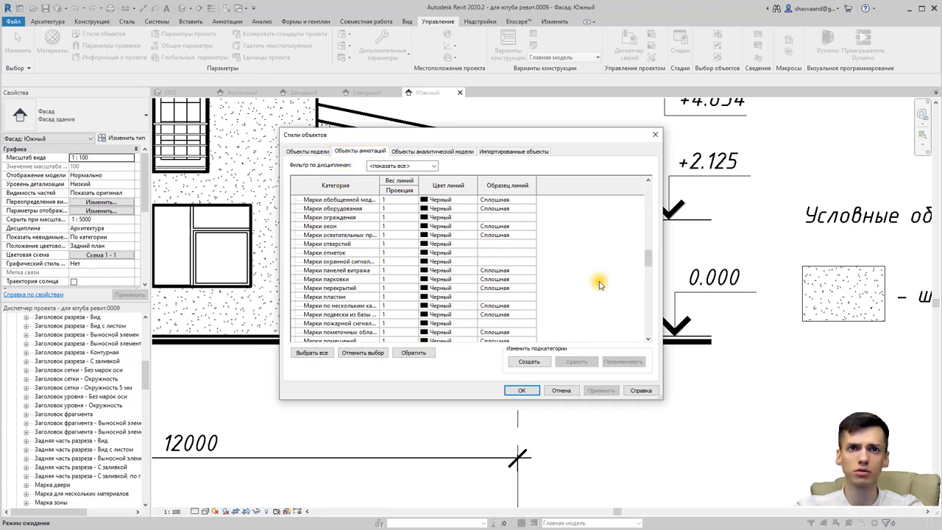
{"action": "mouse_move", "coordinate": [646, 263]}
{"action": "left_mouse_down"}
{"action": "mouse_move", "coordinate": [647, 200]}
{"action": "mouse_move", "coordinate": [638, 330]}
{"action": "left_mouse_up"}
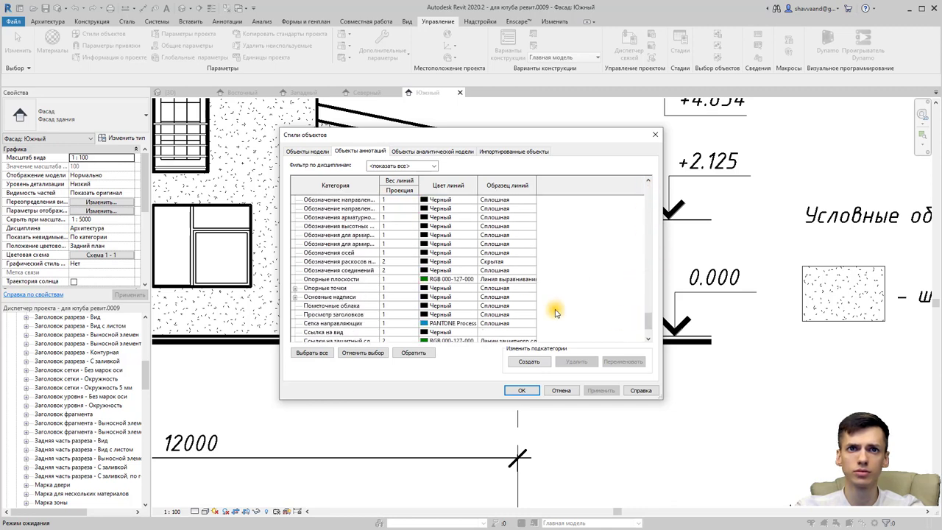
{"action": "left_click", "coordinate": [351, 227]}
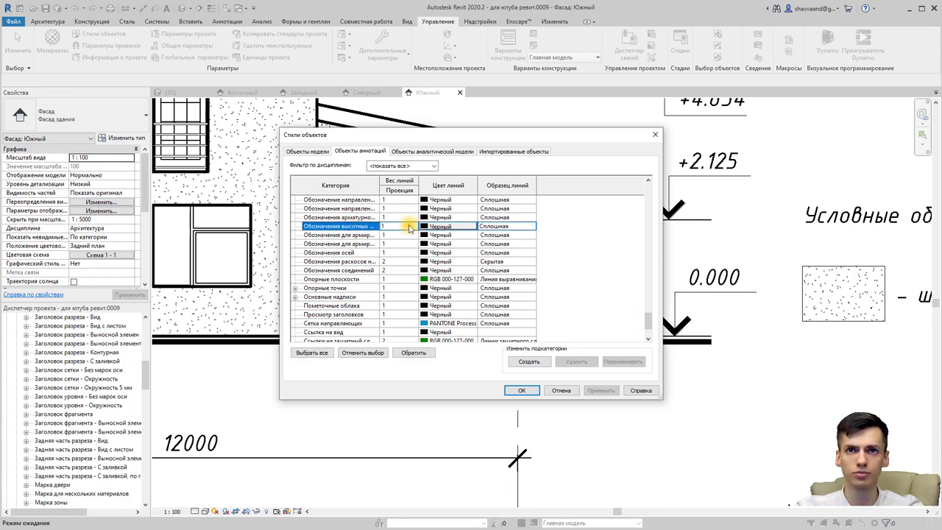
{"action": "left_click", "coordinate": [414, 228]}
{"action": "left_click", "coordinate": [387, 241]}
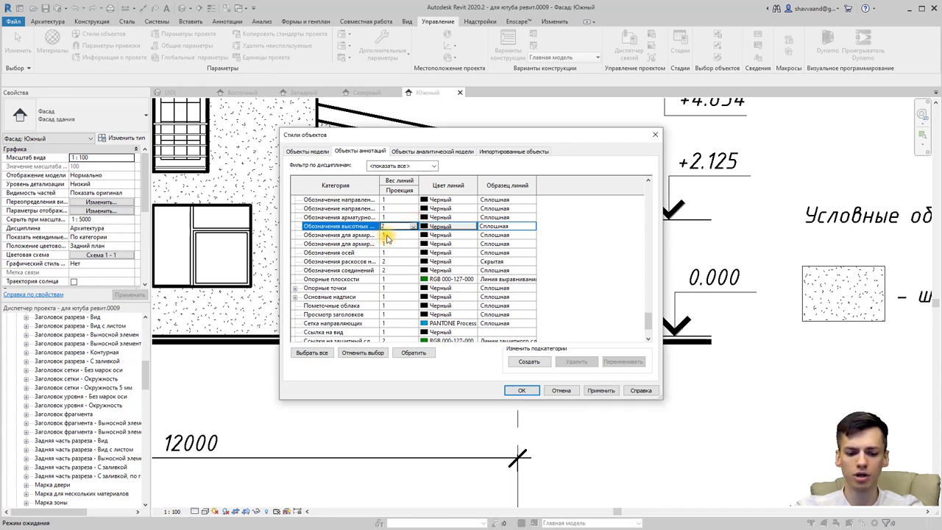
{"action": "left_click", "coordinate": [524, 391]}
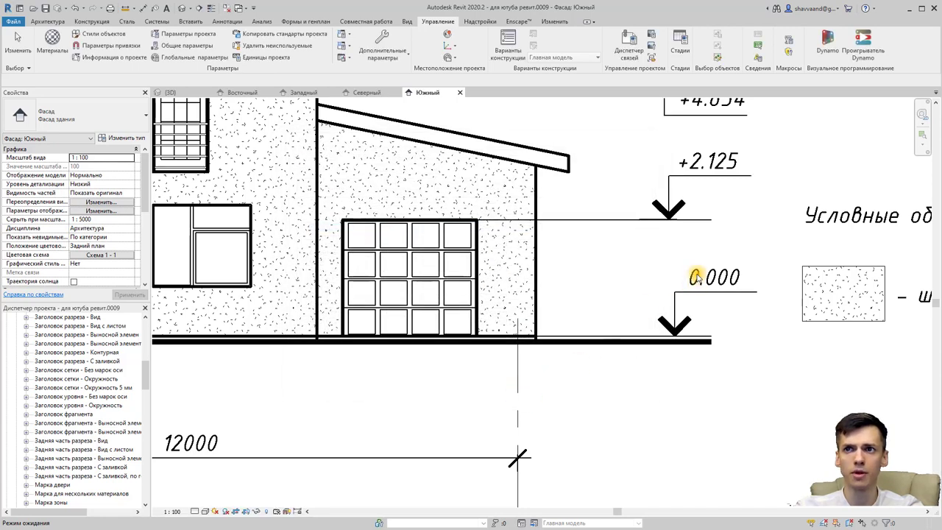
Step: Set leader line weight 2 on the +2.125 mark's spot elevation type
{"action": "left_click", "coordinate": [703, 179]}
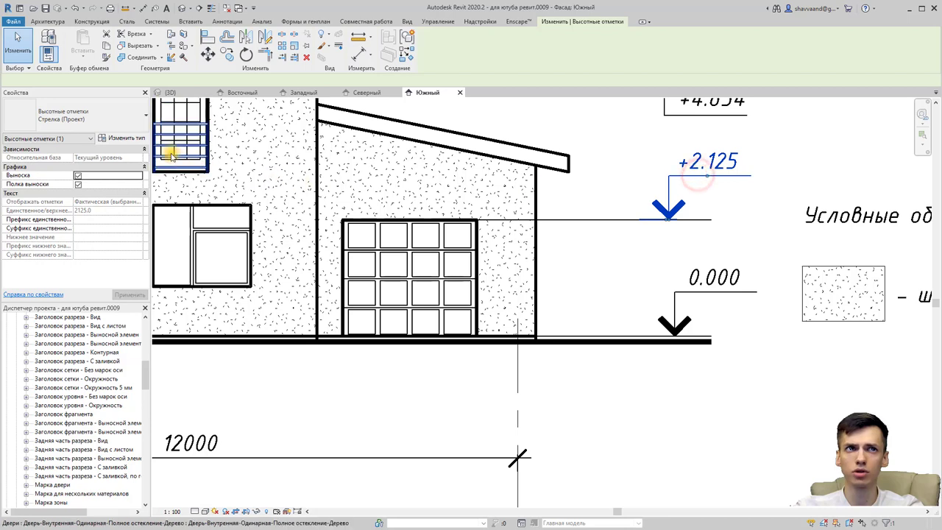
{"action": "left_click", "coordinate": [135, 138]}
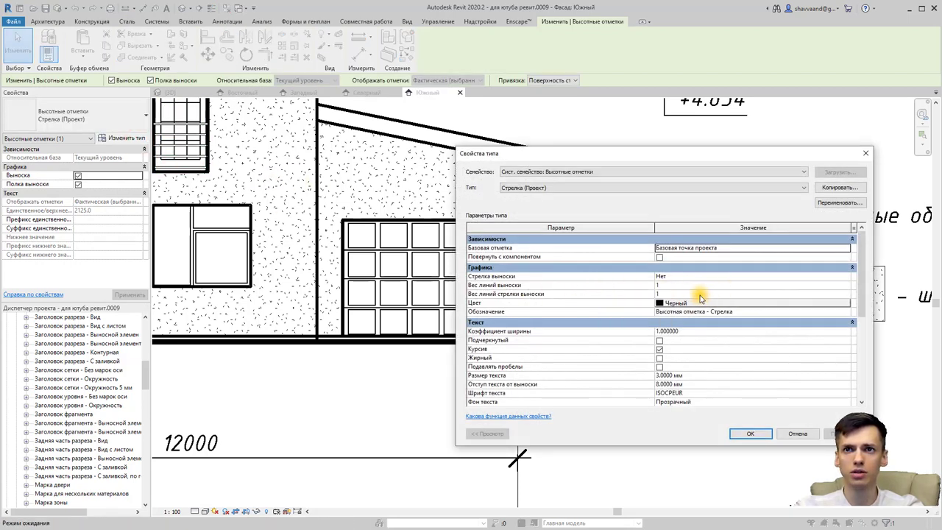
{"action": "left_click", "coordinate": [688, 286]}
{"action": "left_click", "coordinate": [845, 285]}
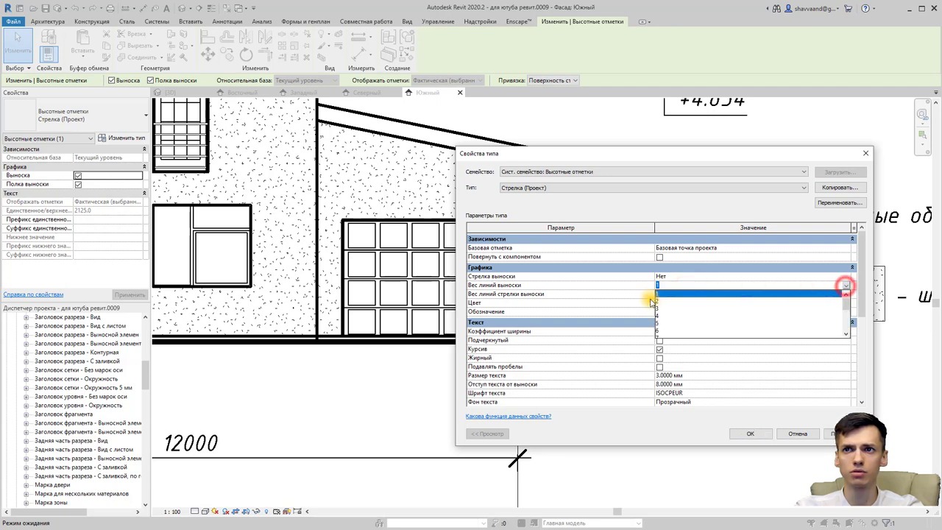
{"action": "left_click", "coordinate": [652, 301]}
{"action": "left_click", "coordinate": [751, 434]}
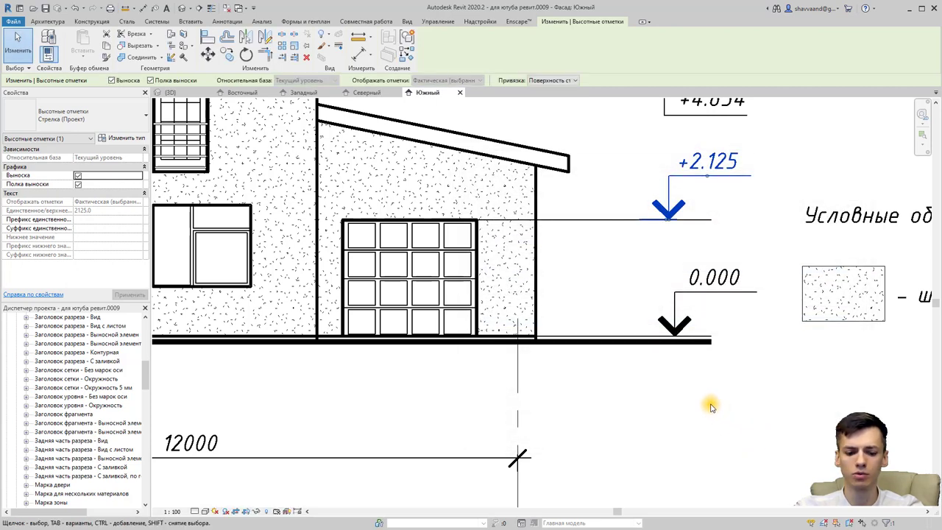
Step: Shorten the horizontal reference line to a stub beside the +2.125 mark
{"action": "scroll", "coordinate": [711, 401], "scroll_direction": "down", "scroll_amount": 2}
{"action": "left_click", "coordinate": [610, 308]}
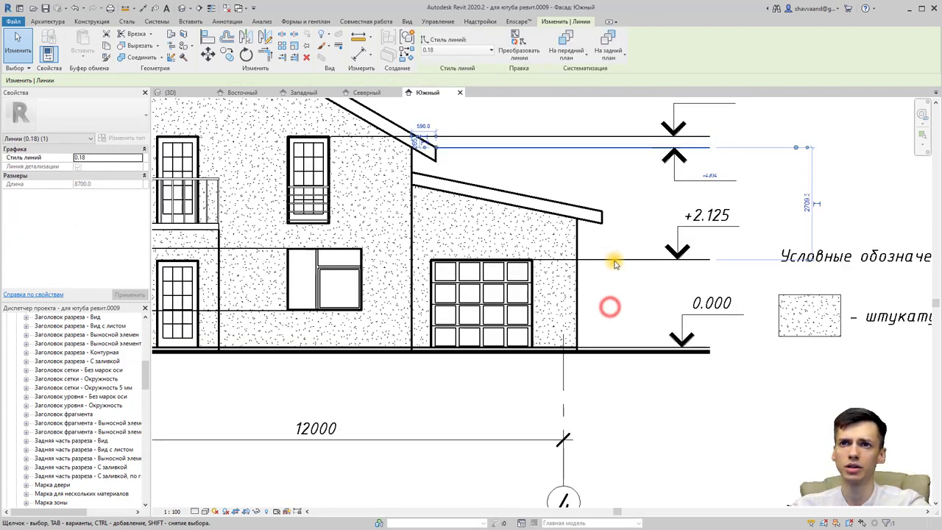
{"action": "left_click_drag", "start_coordinate": [612, 258], "coordinate": [504, 263]}
{"action": "scroll", "coordinate": [582, 257], "scroll_direction": "up", "scroll_amount": 2}
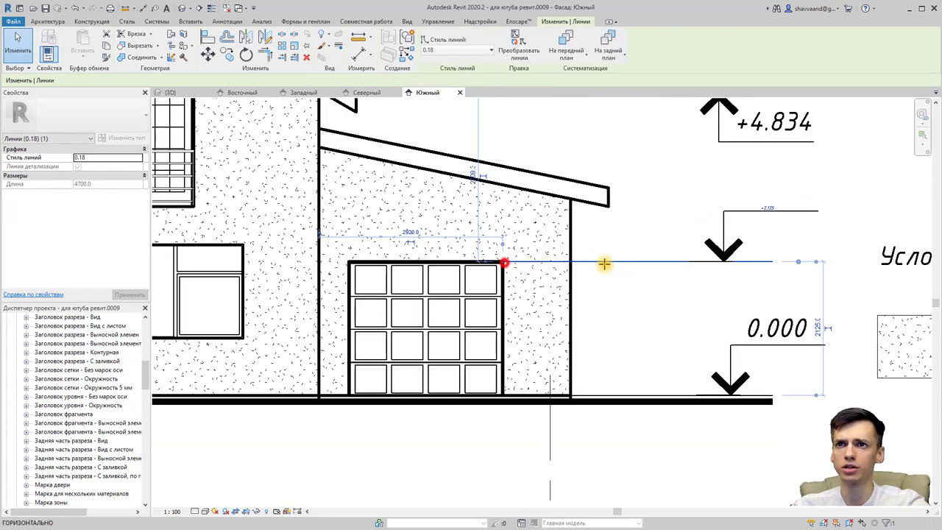
{"action": "left_click_drag", "start_coordinate": [603, 263], "coordinate": [716, 261]}
Step: Slide the 0.000 spot elevation further left along the ground line
{"action": "left_click", "coordinate": [621, 398]}
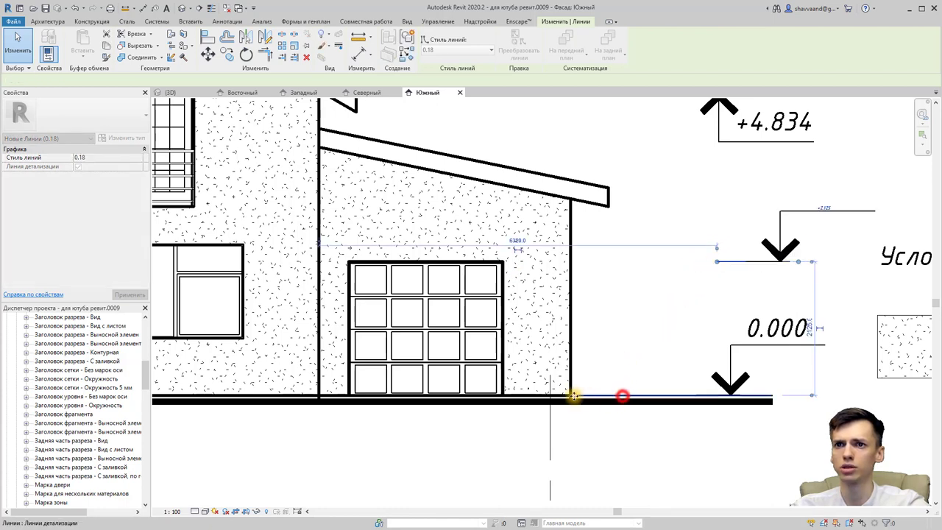
{"action": "mouse_move", "coordinate": [571, 395]}
{"action": "left_mouse_down"}
{"action": "mouse_move", "coordinate": [709, 397]}
{"action": "mouse_move", "coordinate": [717, 389]}
{"action": "left_mouse_up"}
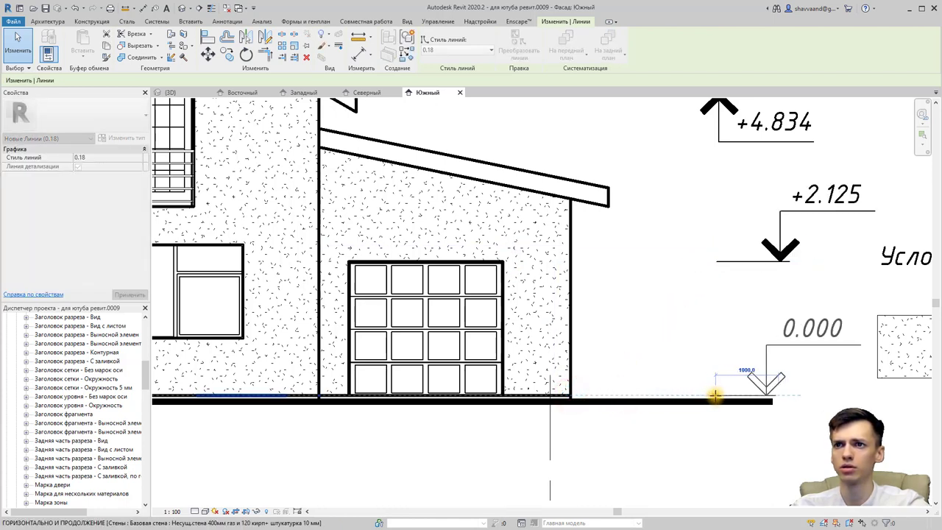
{"action": "middle_click_drag", "start_coordinate": [696, 257], "coordinate": [666, 314]}
Step: Shorten the top reference line from its left end and shift it horizontally beside +5.100
{"action": "scroll", "coordinate": [666, 314], "scroll_direction": "down", "scroll_amount": 1}
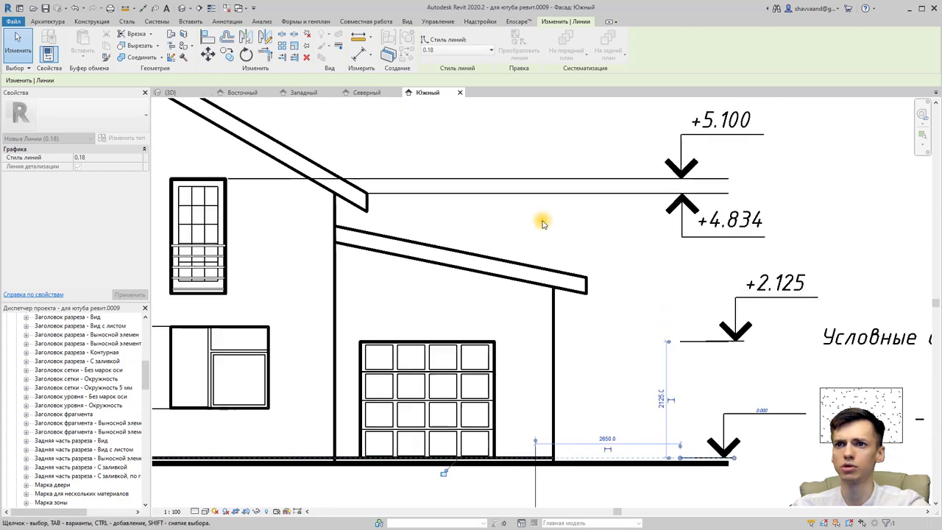
{"action": "left_click", "coordinate": [520, 195]}
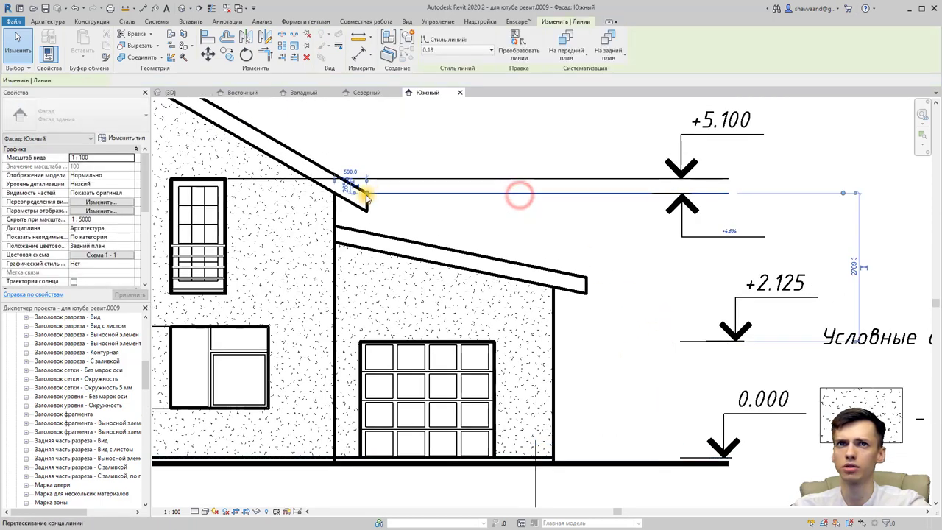
{"action": "left_click_drag", "start_coordinate": [364, 193], "coordinate": [680, 194]}
{"action": "left_click", "coordinate": [562, 176]}
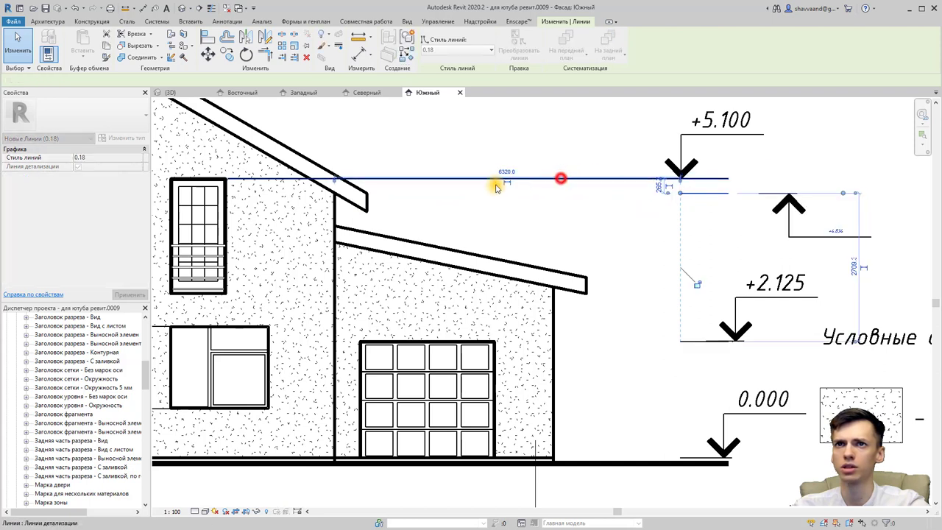
{"action": "left_click_drag", "start_coordinate": [231, 179], "coordinate": [679, 179]}
Step: Adjust the +4.834 spot elevation's end and leader bend, then delete it
{"action": "left_click", "coordinate": [777, 210]}
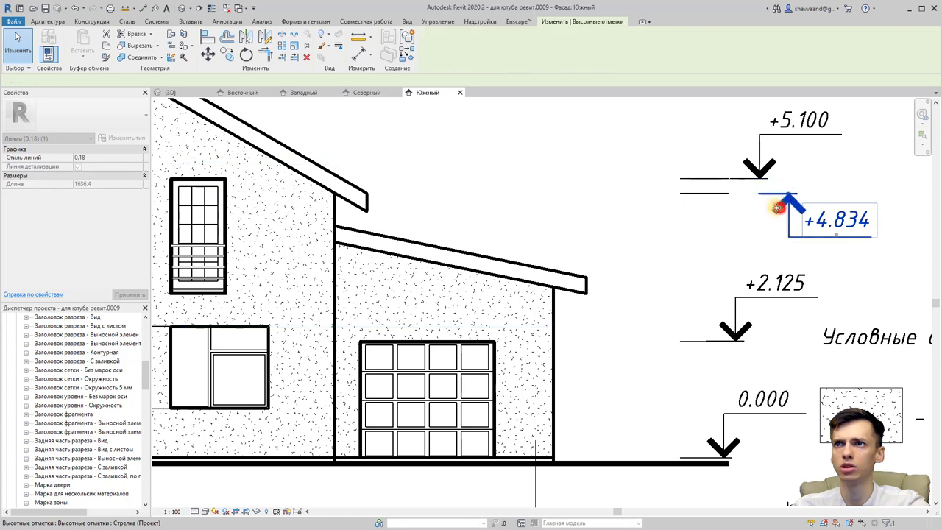
{"action": "scroll", "coordinate": [795, 197], "scroll_direction": "up", "scroll_amount": 2}
{"action": "scroll", "coordinate": [795, 198], "scroll_direction": "up", "scroll_amount": 2}
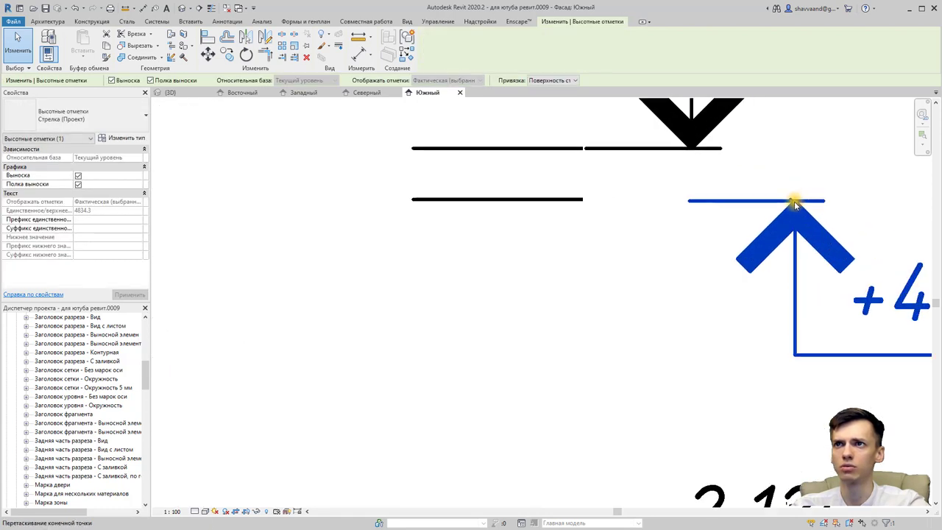
{"action": "left_click_drag", "start_coordinate": [793, 198], "coordinate": [491, 200]}
{"action": "scroll", "coordinate": [780, 200], "scroll_direction": "up", "scroll_amount": 2}
{"action": "scroll", "coordinate": [788, 199], "scroll_direction": "up", "scroll_amount": 2}
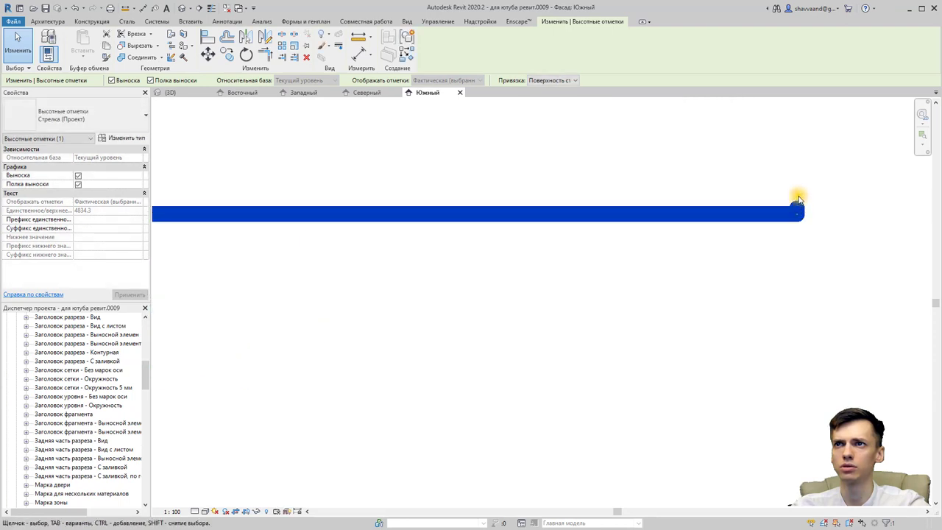
{"action": "scroll", "coordinate": [797, 206], "scroll_direction": "up", "scroll_amount": 1}
{"action": "scroll", "coordinate": [585, 220], "scroll_direction": "down", "scroll_amount": 3}
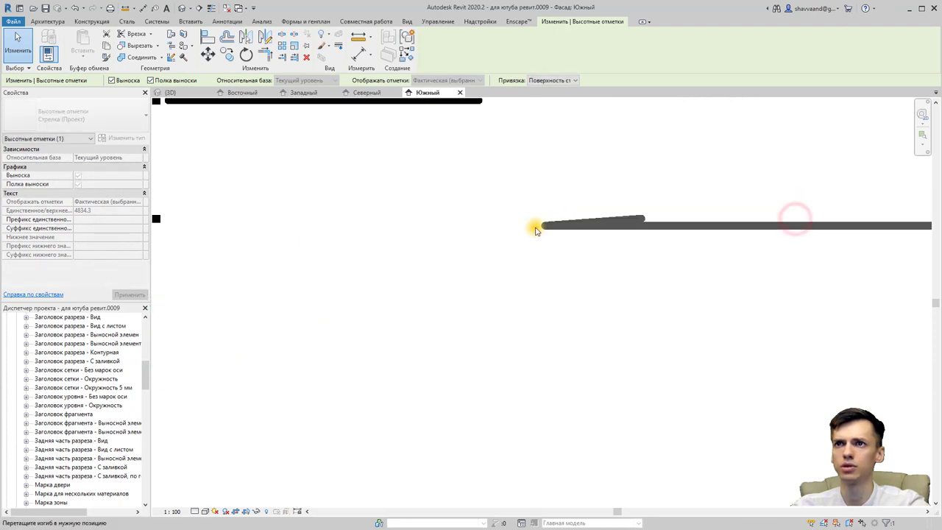
{"action": "scroll", "coordinate": [536, 227], "scroll_direction": "down", "scroll_amount": 3}
{"action": "left_click_drag", "start_coordinate": [437, 227], "coordinate": [250, 226]}
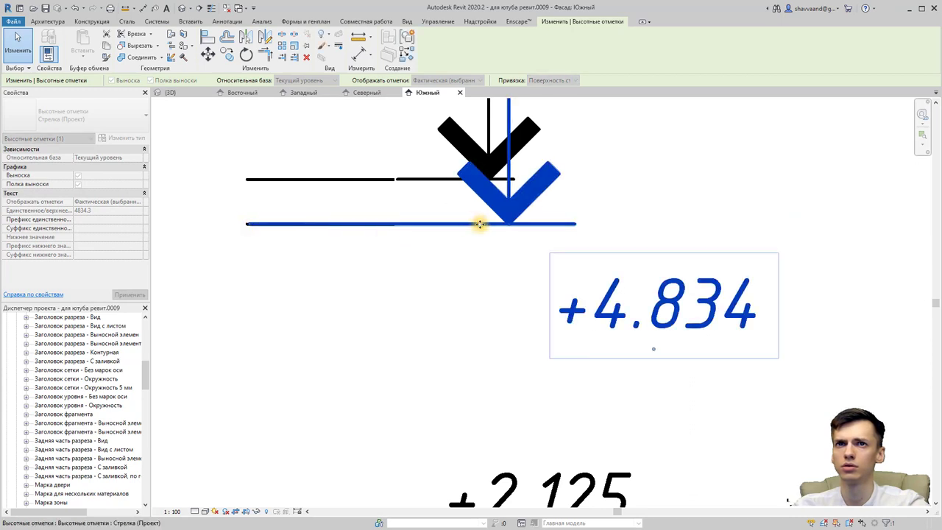
{"action": "scroll", "coordinate": [486, 217], "scroll_direction": "down", "scroll_amount": 3}
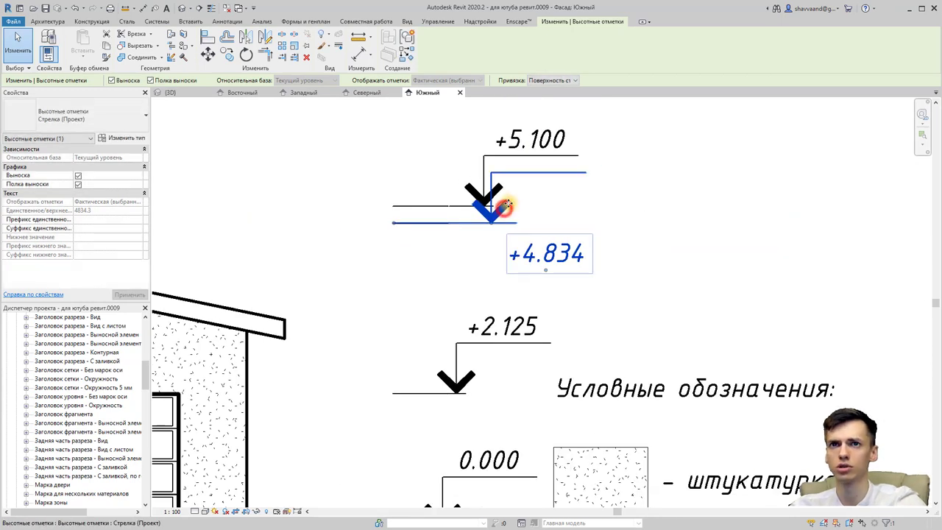
{"action": "key", "text": "Delete"}
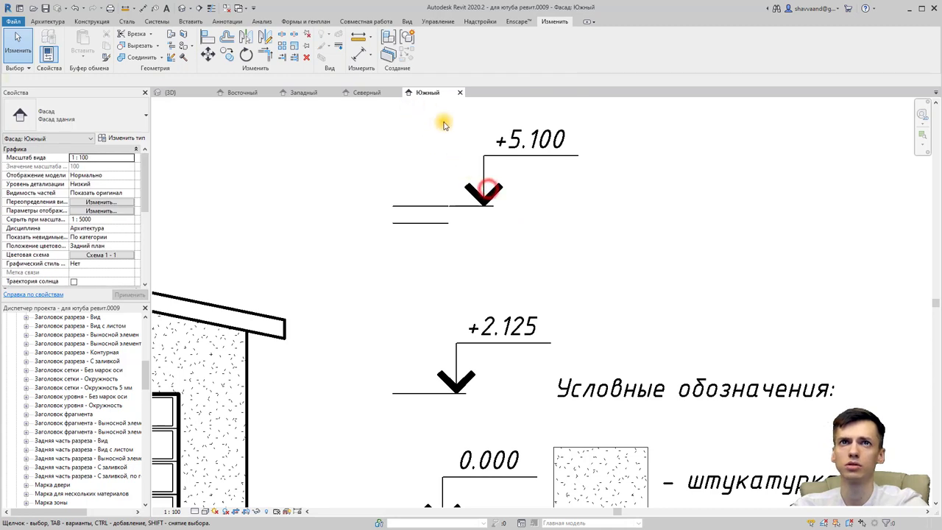
Step: Place a new spot elevation like +5.100 on the lower 4834.3 reference line
{"action": "left_click", "coordinate": [500, 188]}
{"action": "left_click", "coordinate": [405, 56]}
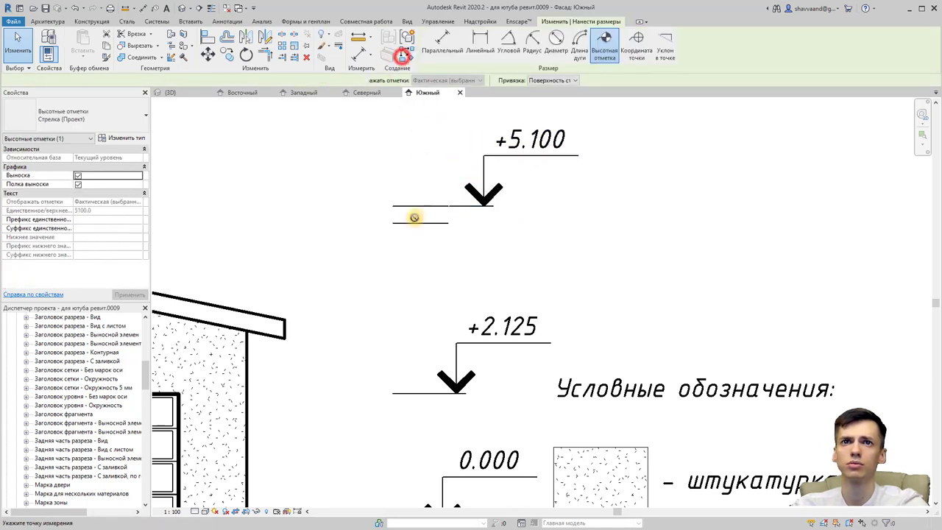
{"action": "left_click", "coordinate": [411, 223]}
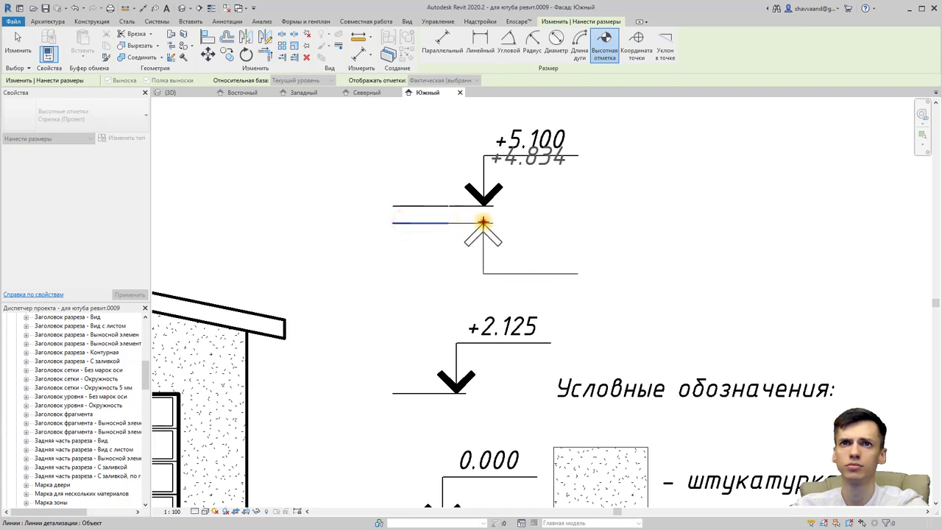
{"action": "scroll", "coordinate": [475, 216], "scroll_direction": "up", "scroll_amount": 5}
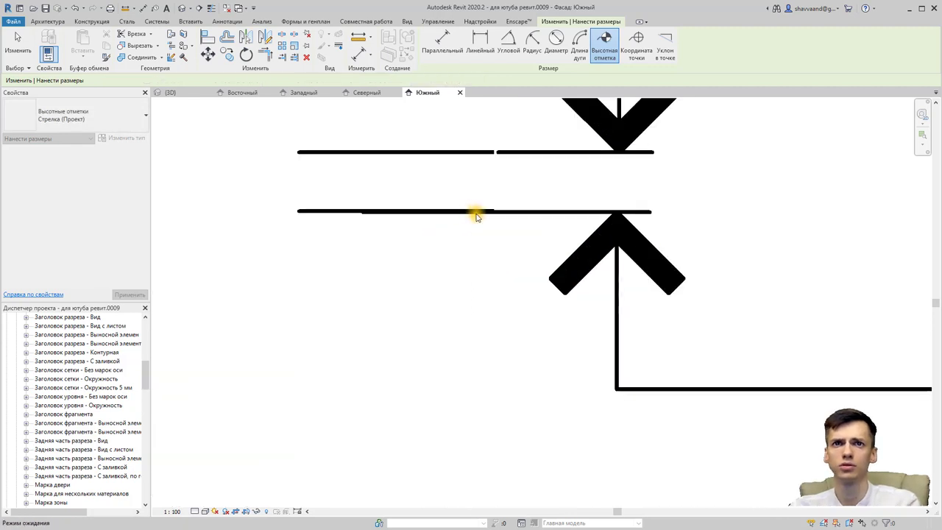
{"action": "key", "text": "Escape"}
Step: Open and review the Стрелка (Проект) spot elevation type properties, then close them
{"action": "left_click", "coordinate": [515, 212]}
{"action": "scroll", "coordinate": [357, 214], "scroll_direction": "up", "scroll_amount": 3}
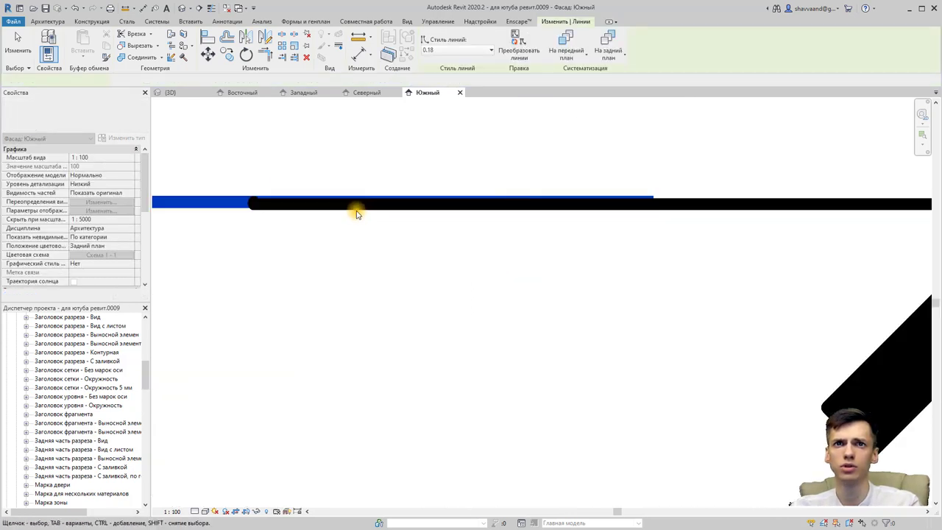
{"action": "left_click", "coordinate": [773, 205]}
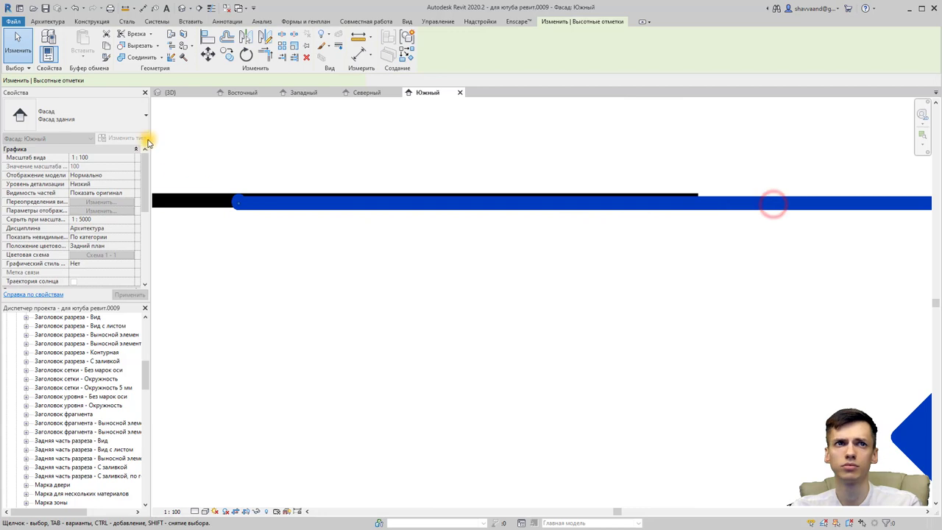
{"action": "left_click", "coordinate": [124, 139]}
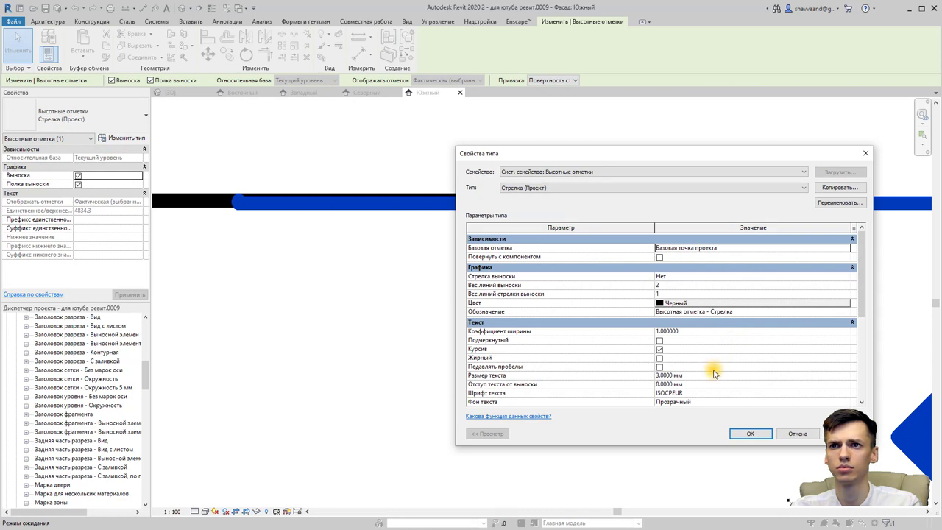
{"action": "scroll", "coordinate": [714, 373], "scroll_direction": "down", "scroll_amount": 3}
{"action": "scroll", "coordinate": [713, 373], "scroll_direction": "down", "scroll_amount": 1}
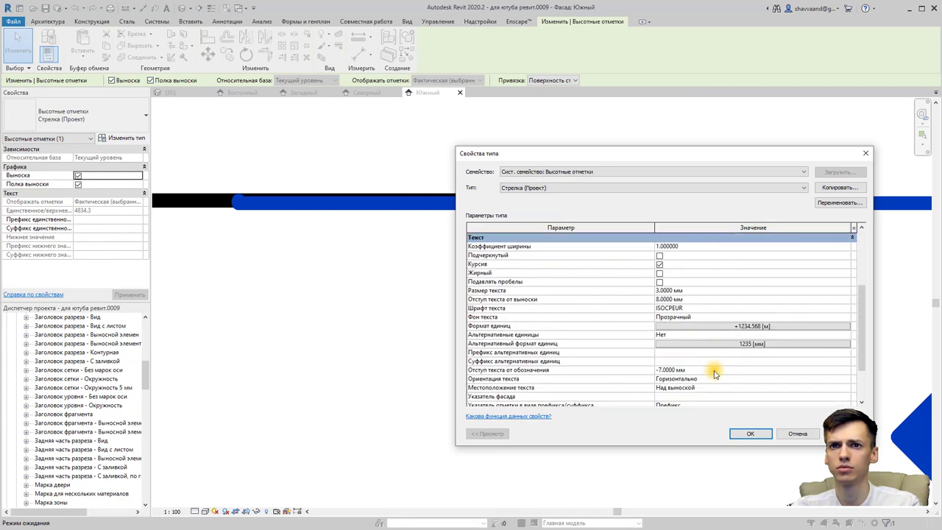
{"action": "scroll", "coordinate": [714, 373], "scroll_direction": "down", "scroll_amount": 1}
{"action": "scroll", "coordinate": [713, 361], "scroll_direction": "down", "scroll_amount": 1}
{"action": "key", "text": "Return"}
{"action": "scroll", "coordinate": [711, 236], "scroll_direction": "up", "scroll_amount": 5}
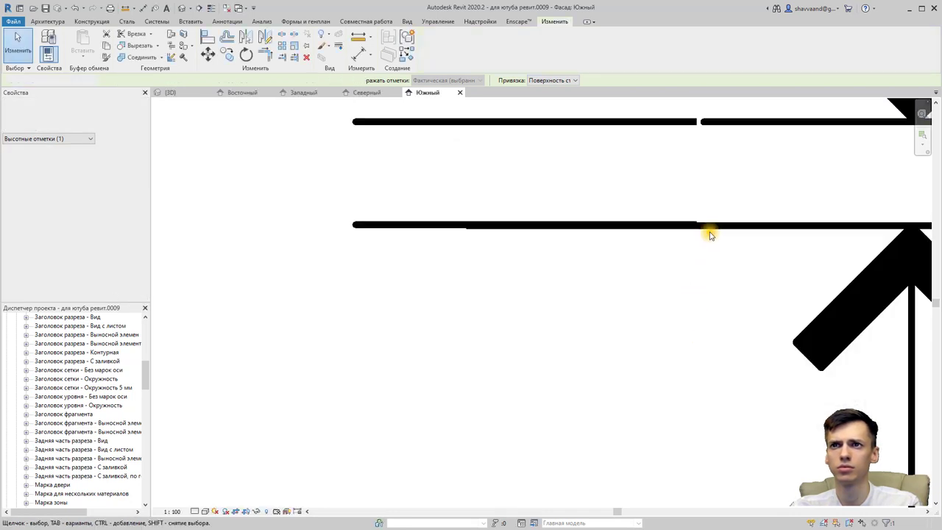
{"action": "scroll", "coordinate": [710, 235], "scroll_direction": "down", "scroll_amount": 3}
{"action": "left_click", "coordinate": [714, 228]}
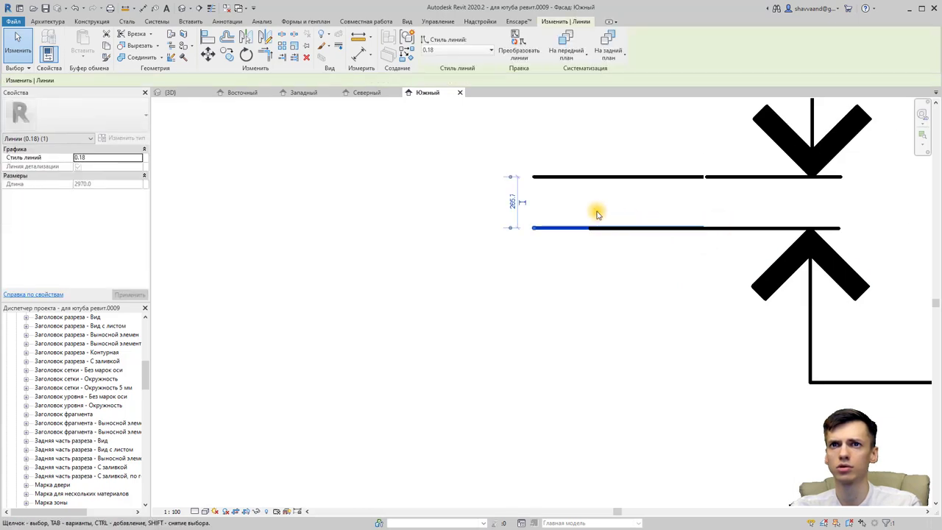
{"action": "scroll", "coordinate": [611, 231], "scroll_direction": "up", "scroll_amount": 2}
{"action": "scroll", "coordinate": [621, 240], "scroll_direction": "up", "scroll_amount": 1}
{"action": "scroll", "coordinate": [627, 239], "scroll_direction": "down", "scroll_amount": 3}
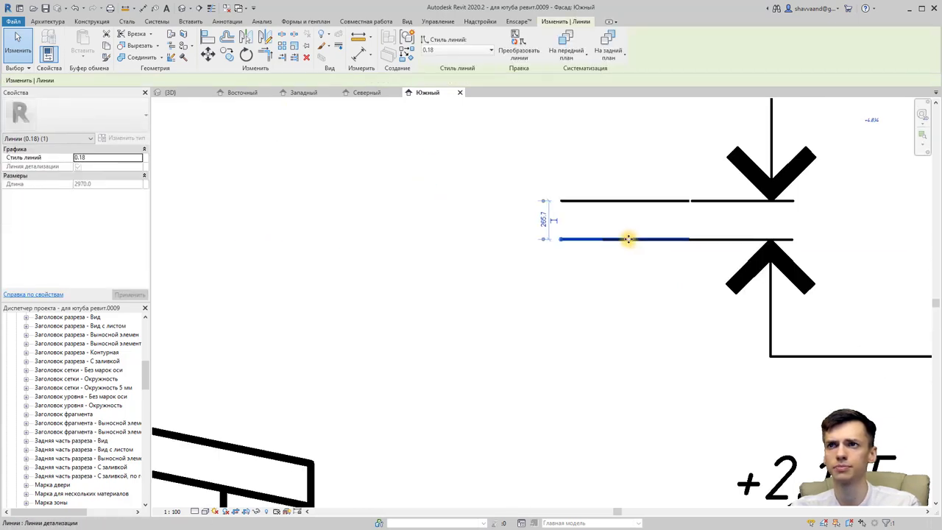
{"action": "scroll", "coordinate": [628, 238], "scroll_direction": "down", "scroll_amount": 2}
{"action": "key", "text": "Escape"}
{"action": "scroll", "coordinate": [641, 287], "scroll_direction": "down", "scroll_amount": 2}
{"action": "scroll", "coordinate": [662, 294], "scroll_direction": "down", "scroll_amount": 1}
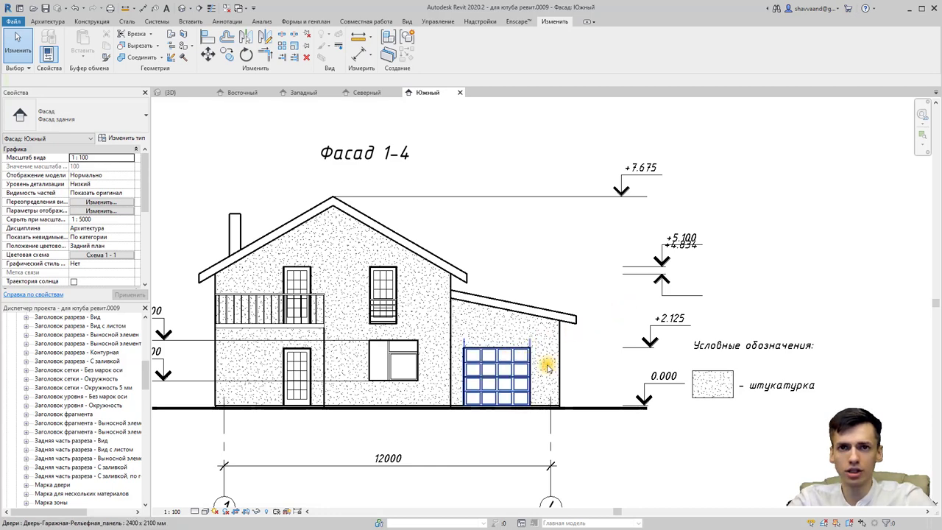
Step: Move the +0.900 detail line left and align the +2.400 spot elevation directly above +0.900
{"action": "middle_click_drag", "start_coordinate": [340, 386], "coordinate": [521, 368]}
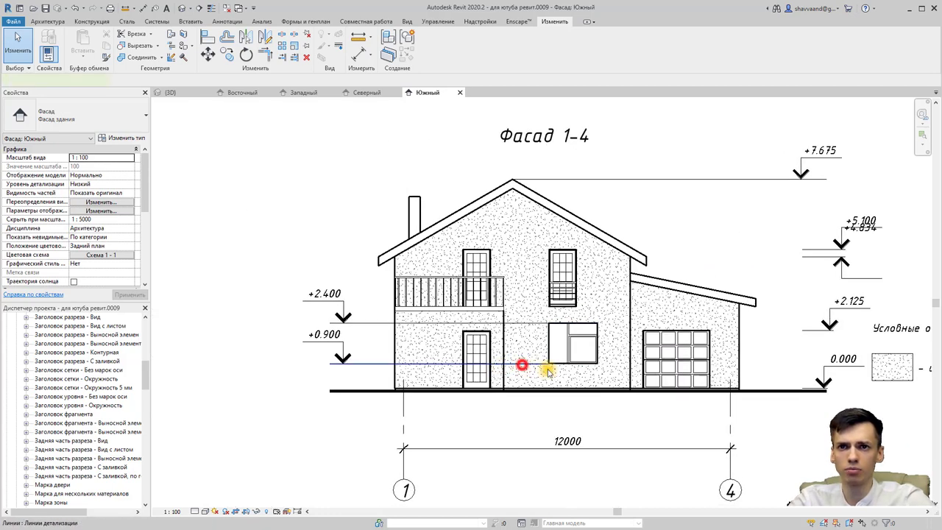
{"action": "mouse_move", "coordinate": [551, 360]}
{"action": "left_mouse_down"}
{"action": "mouse_move", "coordinate": [351, 363]}
{"action": "mouse_move", "coordinate": [467, 321]}
{"action": "mouse_move", "coordinate": [347, 315]}
{"action": "mouse_move", "coordinate": [351, 333]}
{"action": "left_mouse_up"}
{"action": "left_click", "coordinate": [246, 311]}
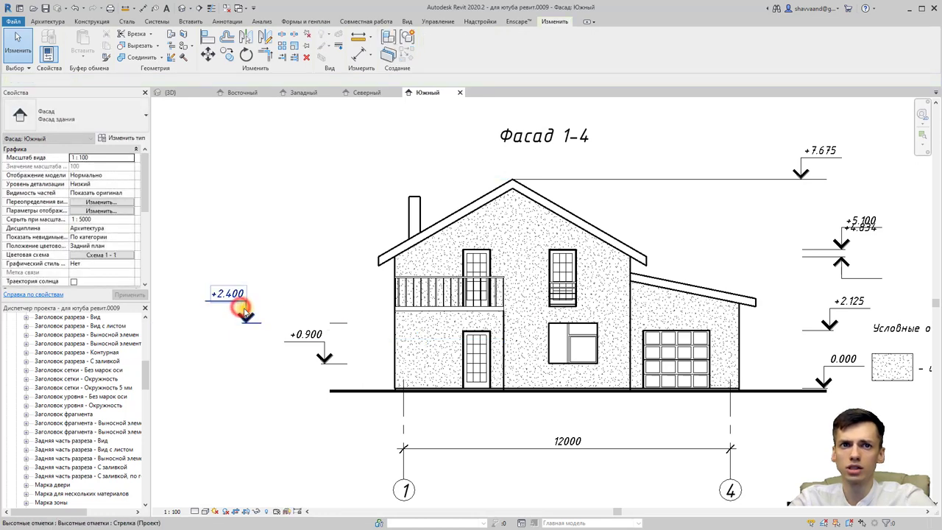
{"action": "left_click", "coordinate": [331, 323]}
{"action": "scroll", "coordinate": [332, 324], "scroll_direction": "up", "scroll_amount": 2}
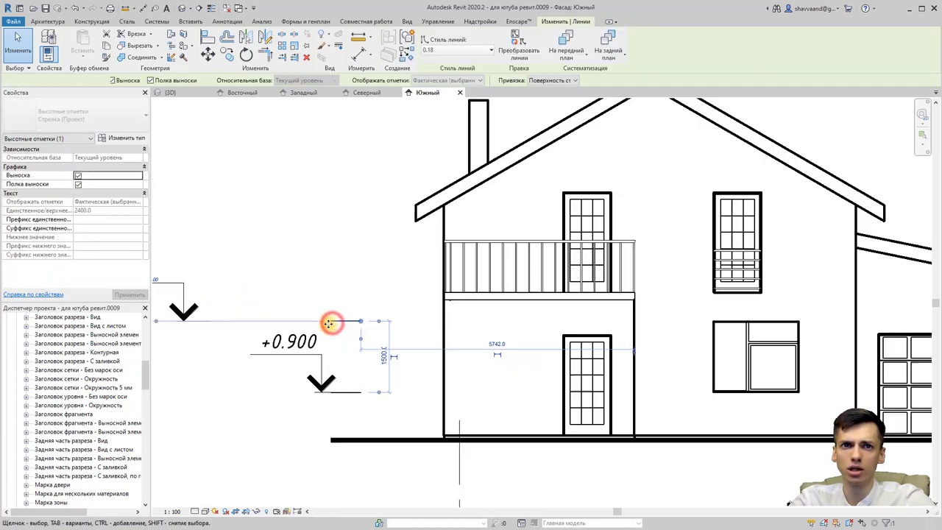
{"action": "scroll", "coordinate": [357, 319], "scroll_direction": "up", "scroll_amount": 2}
{"action": "scroll", "coordinate": [304, 324], "scroll_direction": "down", "scroll_amount": 3}
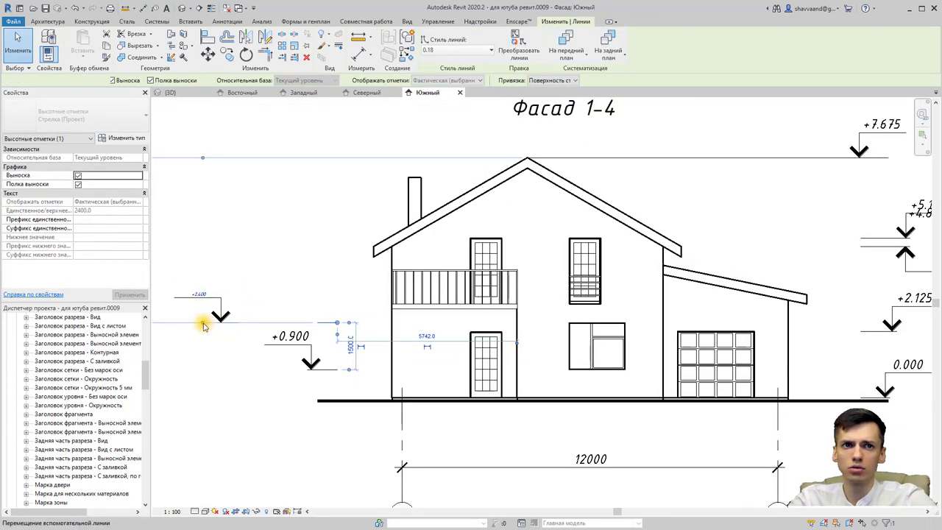
{"action": "left_click", "coordinate": [225, 317]}
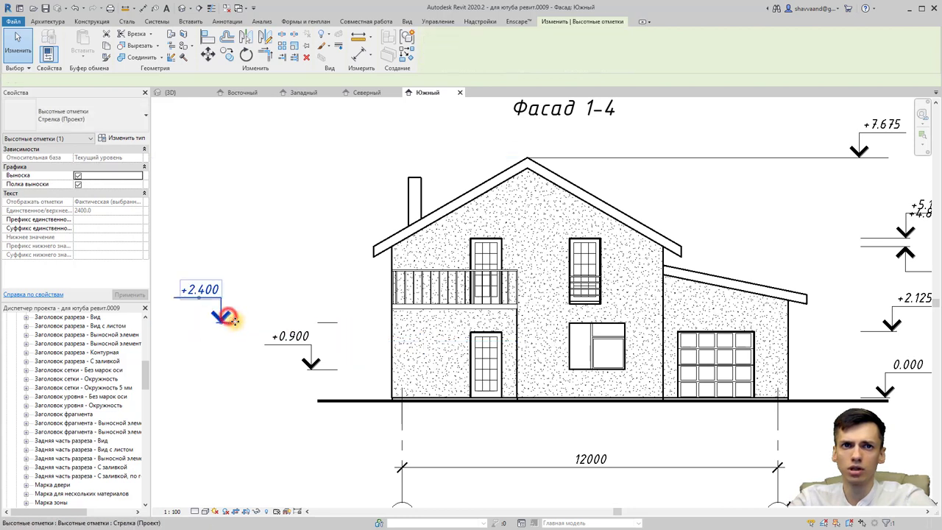
{"action": "left_click_drag", "start_coordinate": [224, 317], "coordinate": [313, 320]}
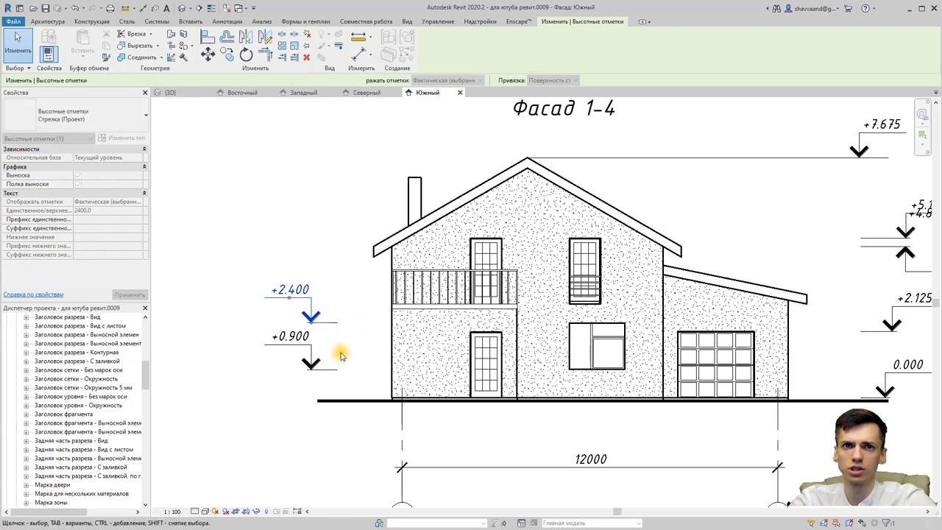
{"action": "left_click", "coordinate": [351, 350]}
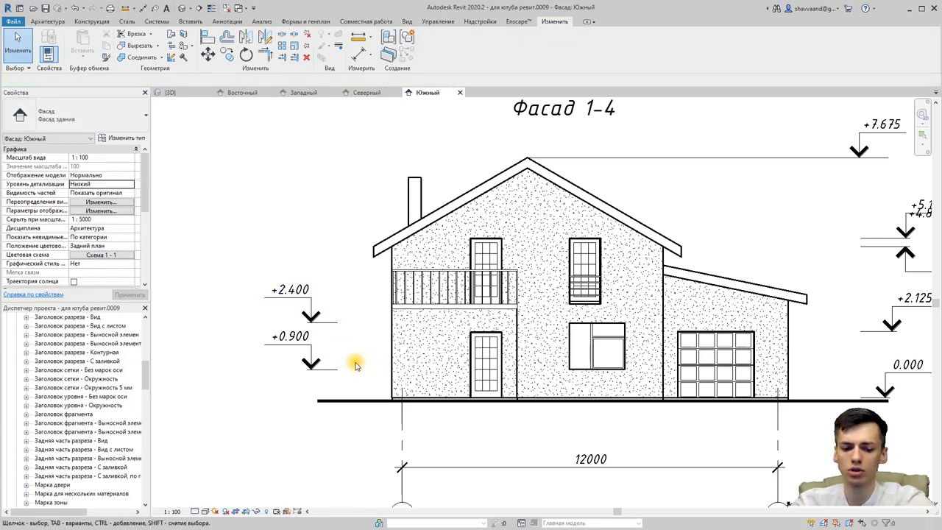
Step: Start Split Face on the South wall and draw a line down from the middle window's lower-left corner
{"action": "scroll", "coordinate": [567, 332], "scroll_direction": "up", "scroll_amount": 3}
{"action": "scroll", "coordinate": [449, 299], "scroll_direction": "up", "scroll_amount": 1}
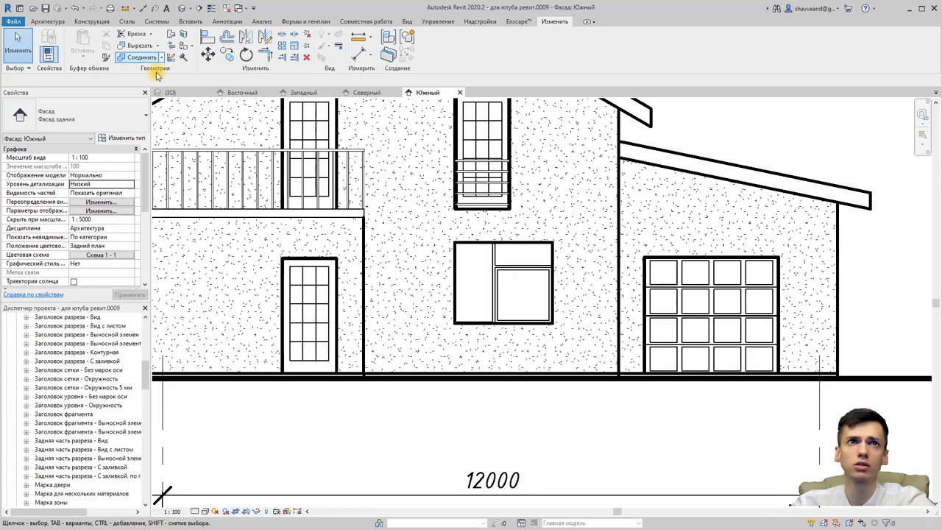
{"action": "left_click", "coordinate": [452, 244]}
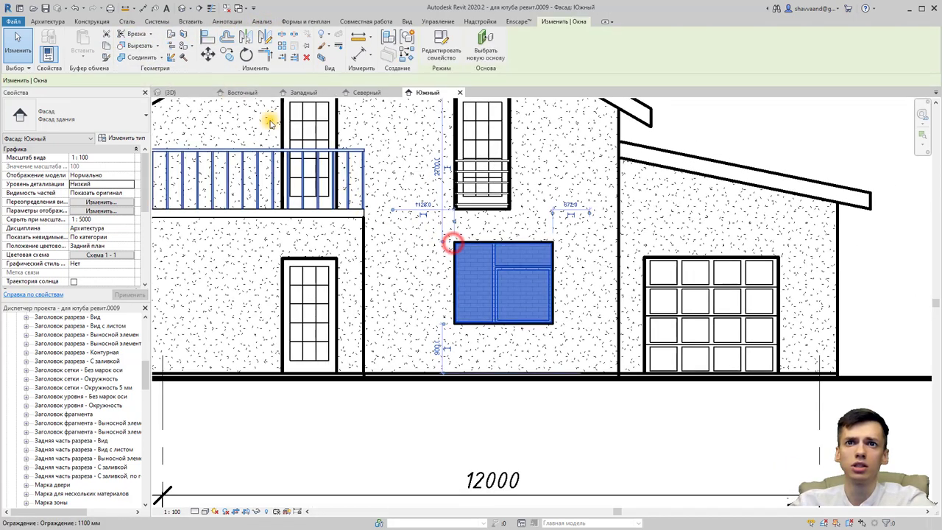
{"action": "left_click", "coordinate": [184, 35]}
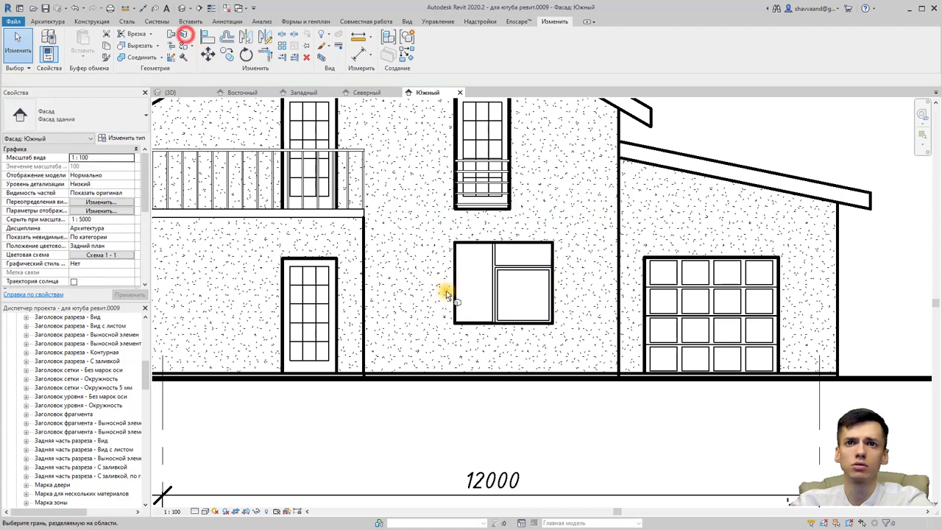
{"action": "left_click", "coordinate": [464, 328]}
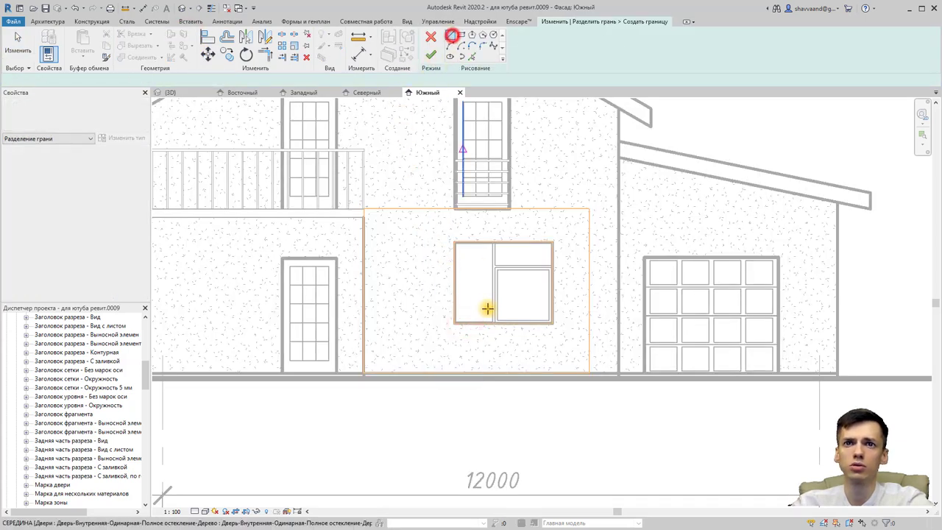
{"action": "left_click", "coordinate": [454, 322]}
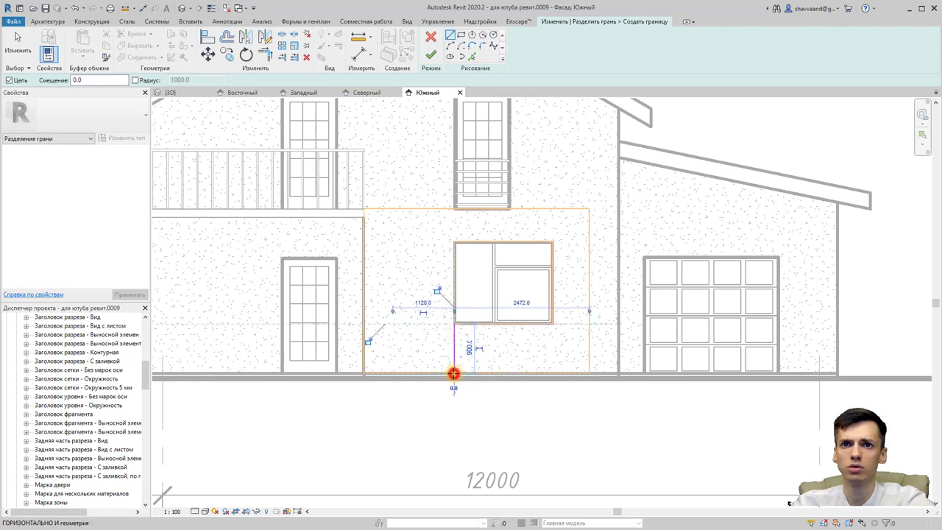
{"action": "left_click", "coordinate": [454, 374]}
{"action": "key", "text": "Escape"}
{"action": "key", "text": "Escape"}
Step: Draw the matching line from the window's lower-right corner to the ground and finish the split
{"action": "left_click", "coordinate": [551, 322]}
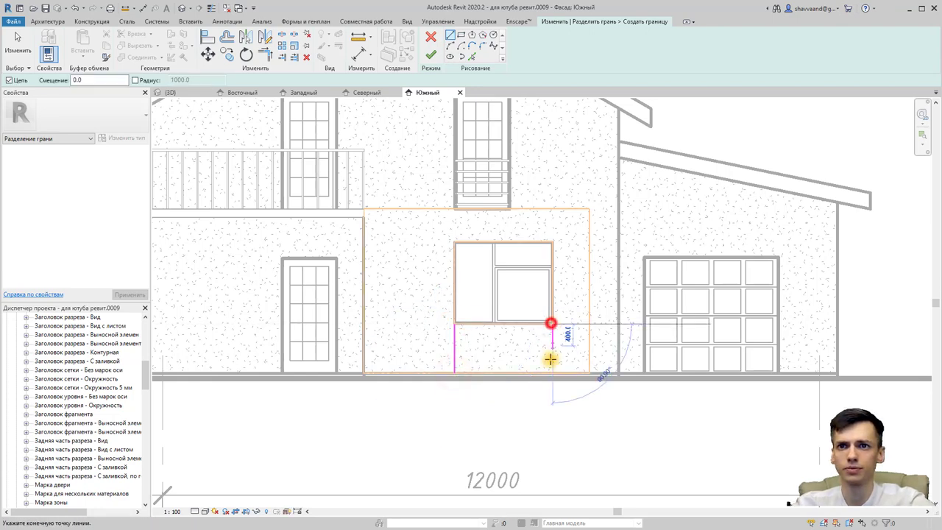
{"action": "left_click", "coordinate": [551, 373]}
{"action": "key", "text": "Escape"}
{"action": "key", "text": "Escape"}
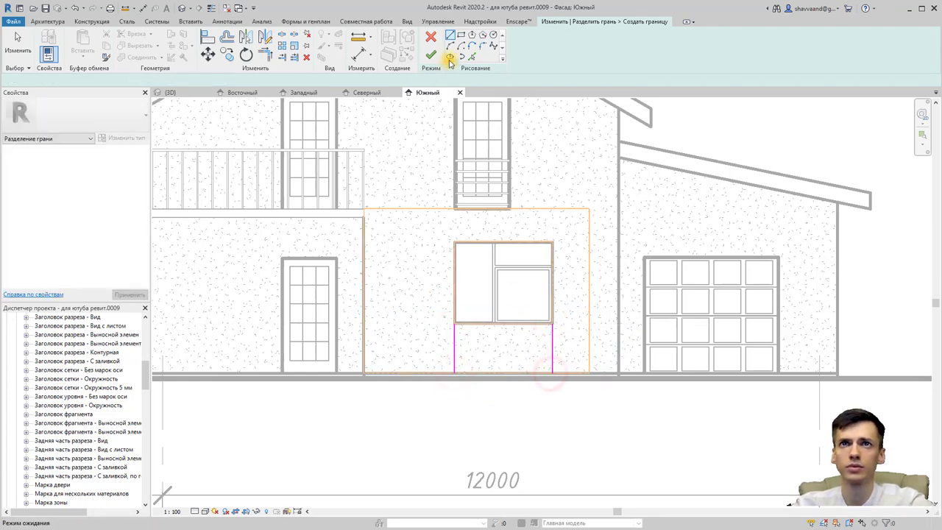
{"action": "left_click", "coordinate": [431, 55]}
{"action": "left_click", "coordinate": [550, 391]}
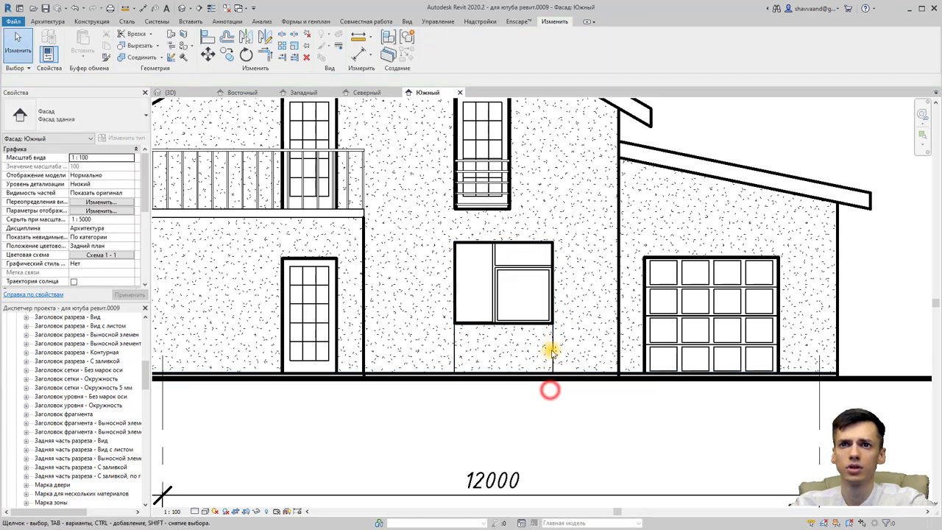
{"action": "left_click", "coordinate": [552, 340]}
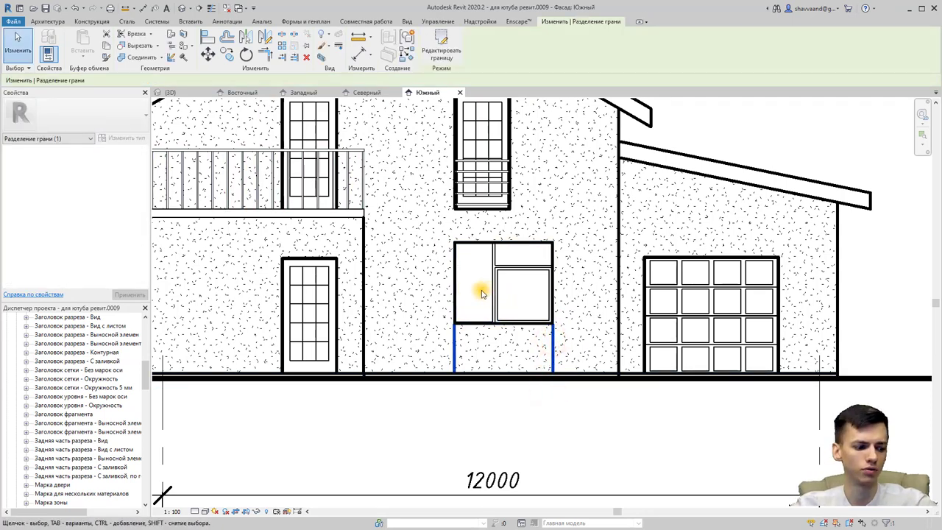
Step: Paint the split strip below the middle window with the Дверь - Панель material
{"action": "left_click", "coordinate": [188, 50]}
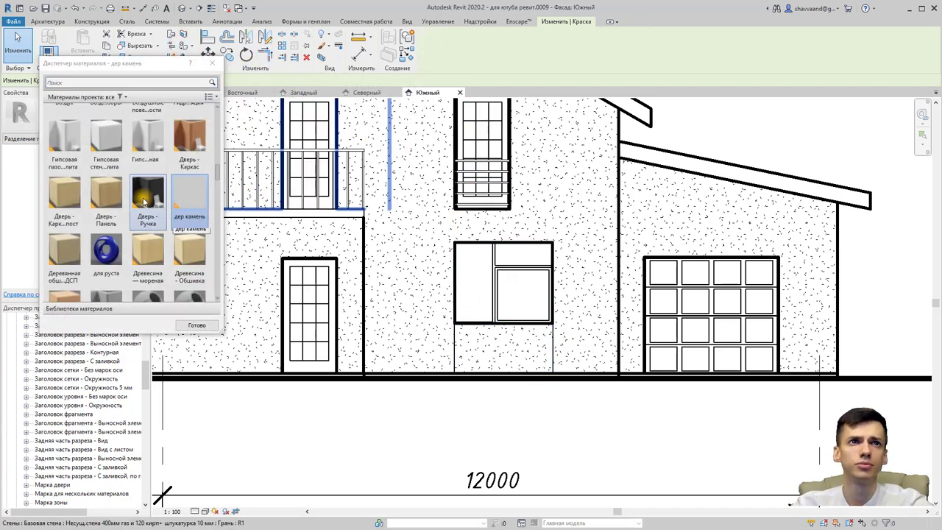
{"action": "left_click", "coordinate": [98, 204]}
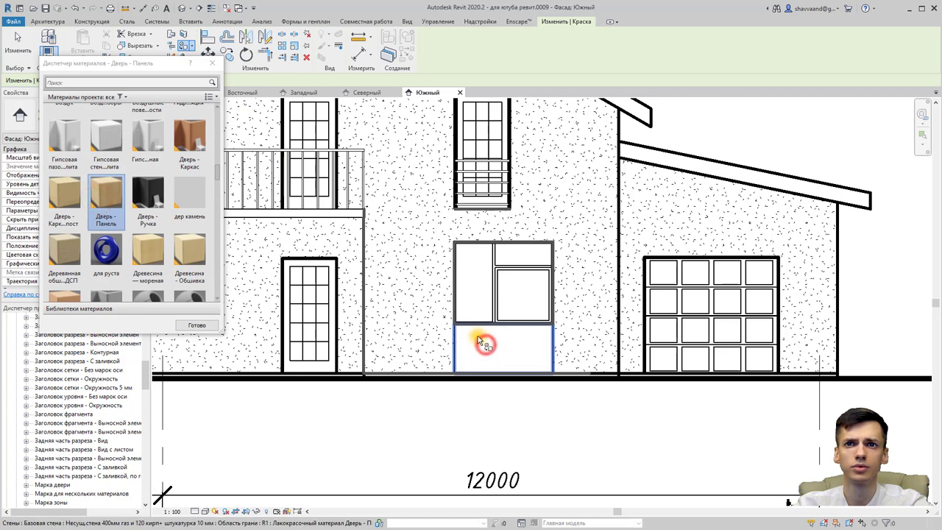
{"action": "left_click", "coordinate": [481, 339]}
{"action": "key", "text": "Escape"}
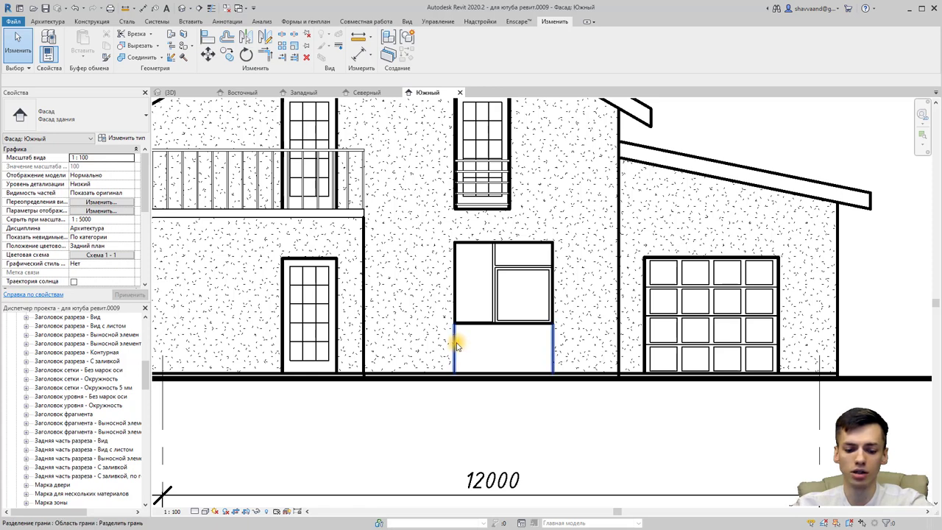
{"action": "key", "text": "Escape"}
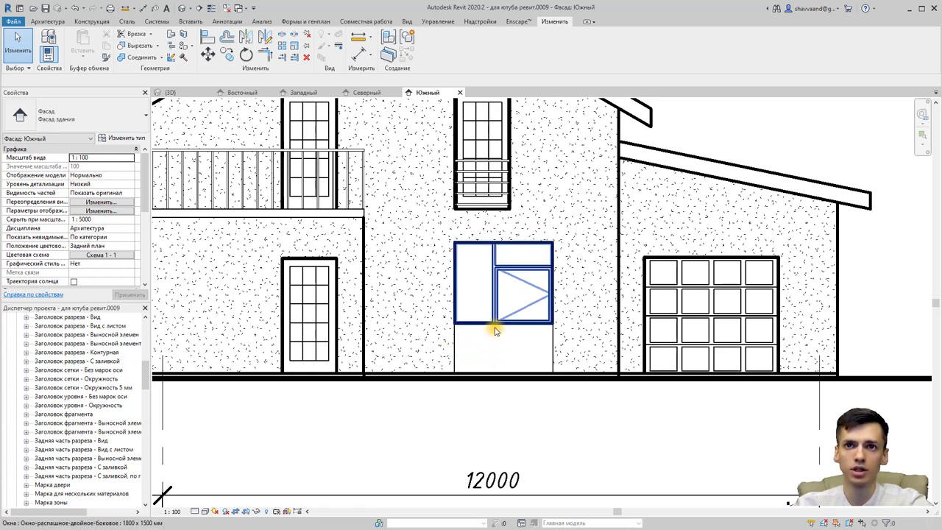
{"action": "left_click", "coordinate": [184, 49]}
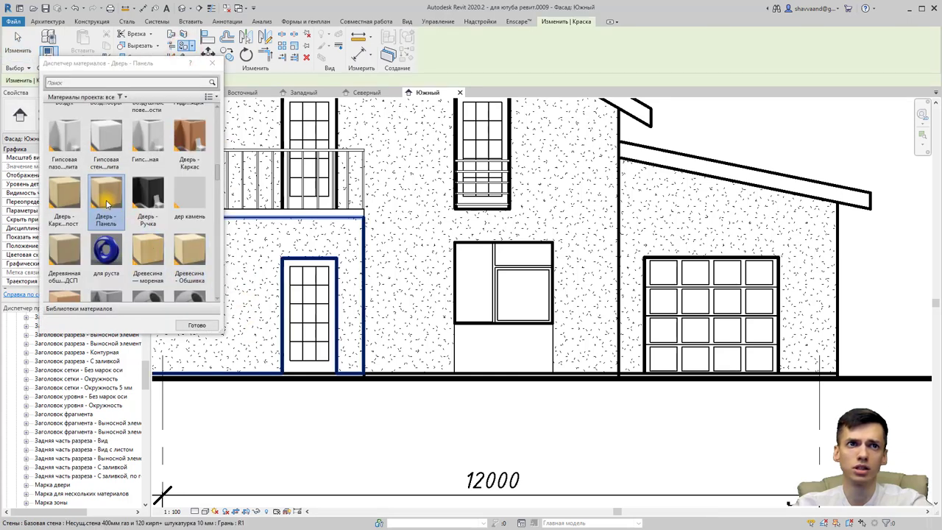
{"action": "key", "text": "Escape"}
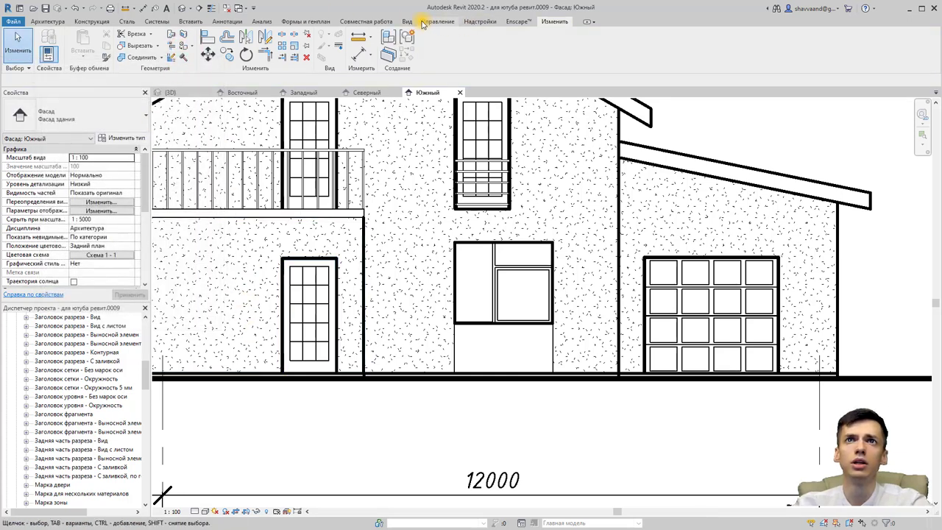
Step: Open the project Materials browser and select the Дверь - Панель material
{"action": "left_click", "coordinate": [408, 21]}
{"action": "left_click", "coordinate": [438, 21]}
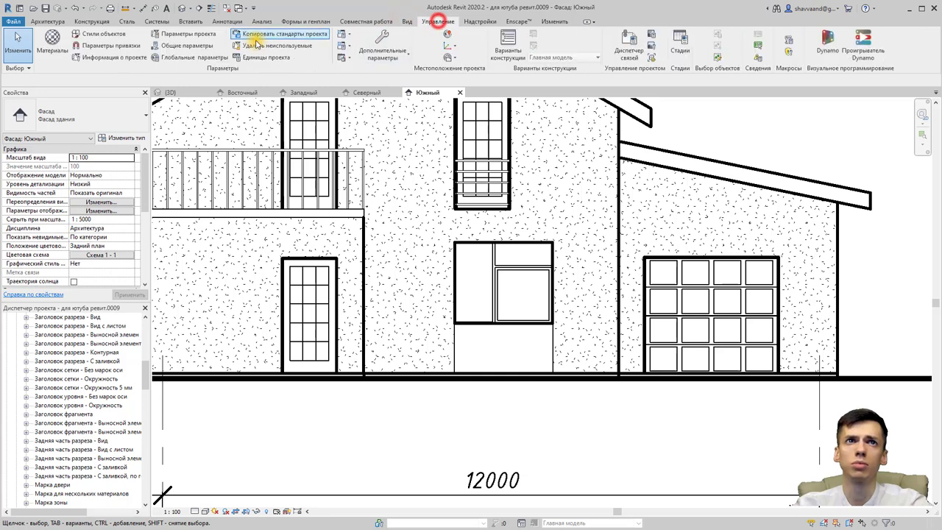
{"action": "left_click", "coordinate": [52, 44]}
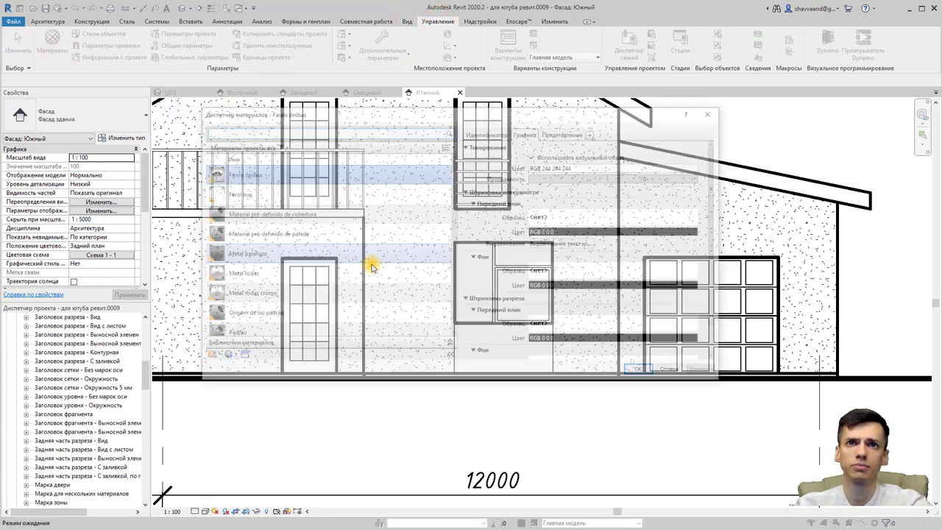
{"action": "scroll", "coordinate": [361, 246], "scroll_direction": "down", "scroll_amount": 3}
{"action": "scroll", "coordinate": [309, 249], "scroll_direction": "down", "scroll_amount": 3}
{"action": "scroll", "coordinate": [294, 251], "scroll_direction": "down", "scroll_amount": 3}
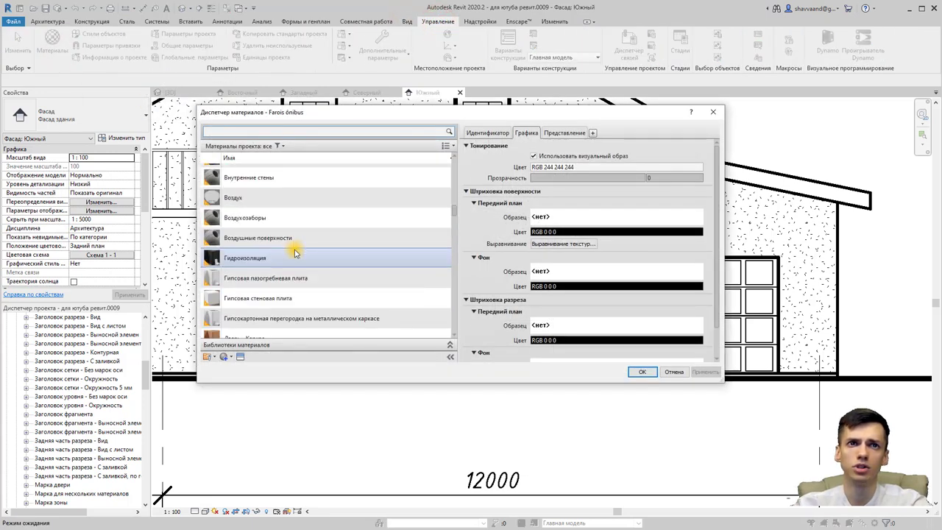
{"action": "left_click", "coordinate": [289, 263]}
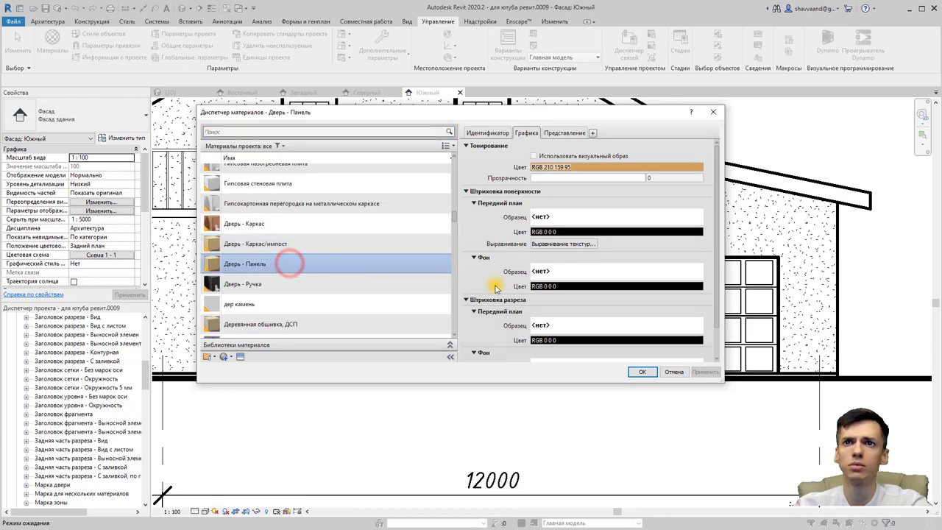
Step: Set its surface foreground pattern to Древесина 2 and apply the change
{"action": "left_click", "coordinate": [592, 214]}
{"action": "scroll", "coordinate": [525, 277], "scroll_direction": "down", "scroll_amount": 2}
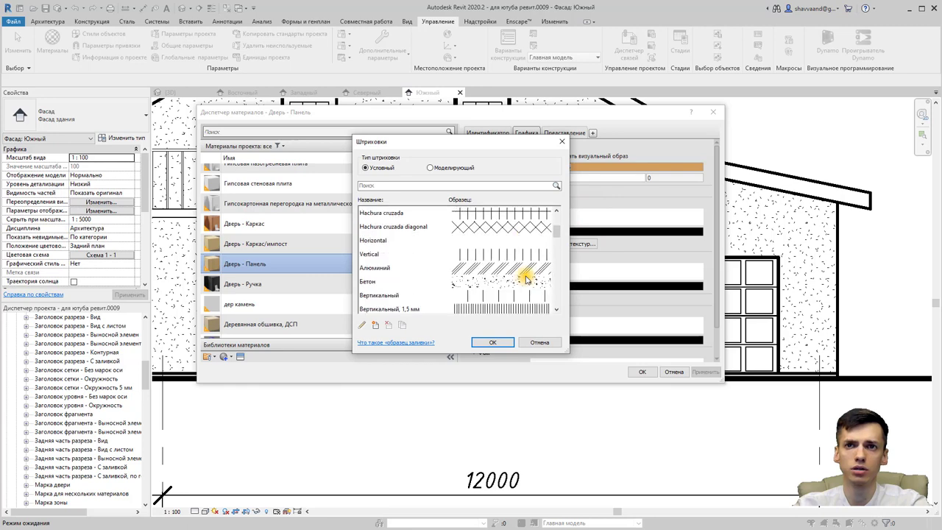
{"action": "scroll", "coordinate": [525, 278], "scroll_direction": "down", "scroll_amount": 2}
{"action": "scroll", "coordinate": [525, 277], "scroll_direction": "down", "scroll_amount": 2}
{"action": "scroll", "coordinate": [525, 277], "scroll_direction": "down", "scroll_amount": 2}
{"action": "scroll", "coordinate": [525, 278], "scroll_direction": "down", "scroll_amount": 2}
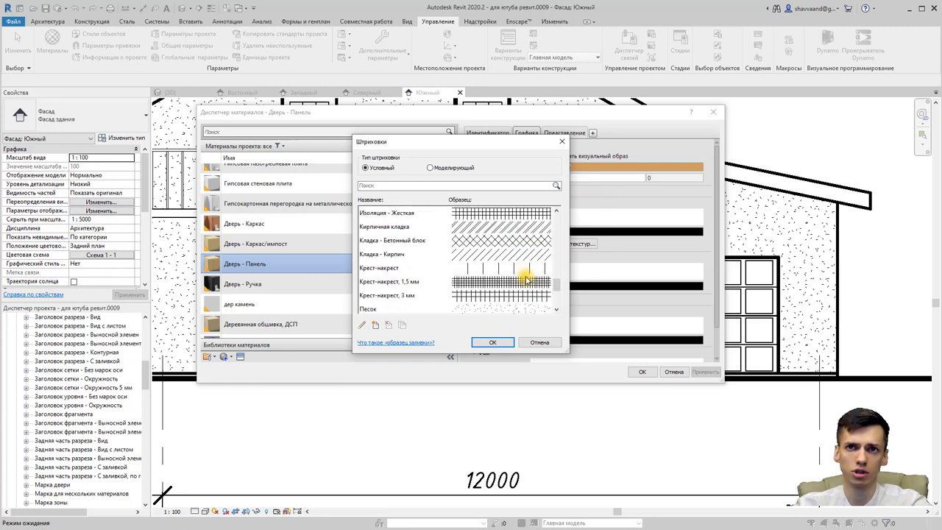
{"action": "scroll", "coordinate": [515, 274], "scroll_direction": "up", "scroll_amount": 1}
{"action": "scroll", "coordinate": [506, 279], "scroll_direction": "up", "scroll_amount": 1}
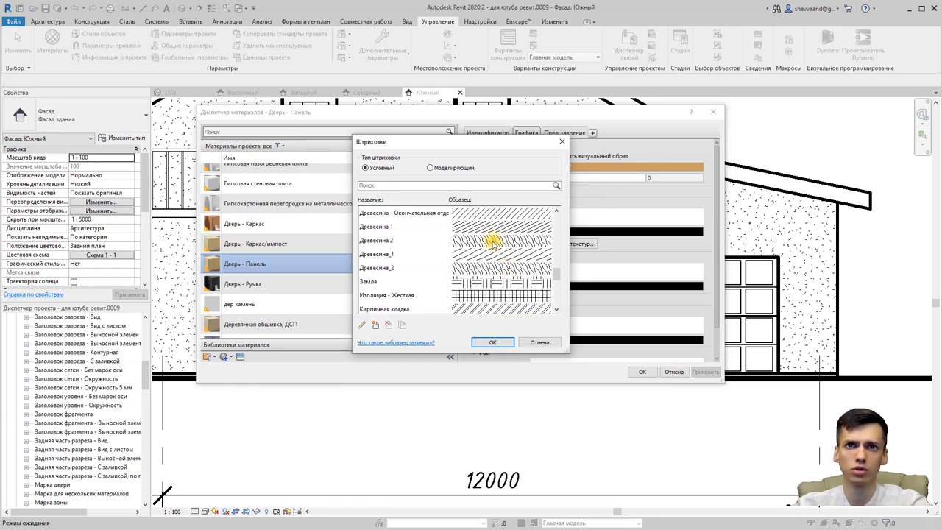
{"action": "left_click", "coordinate": [490, 243]}
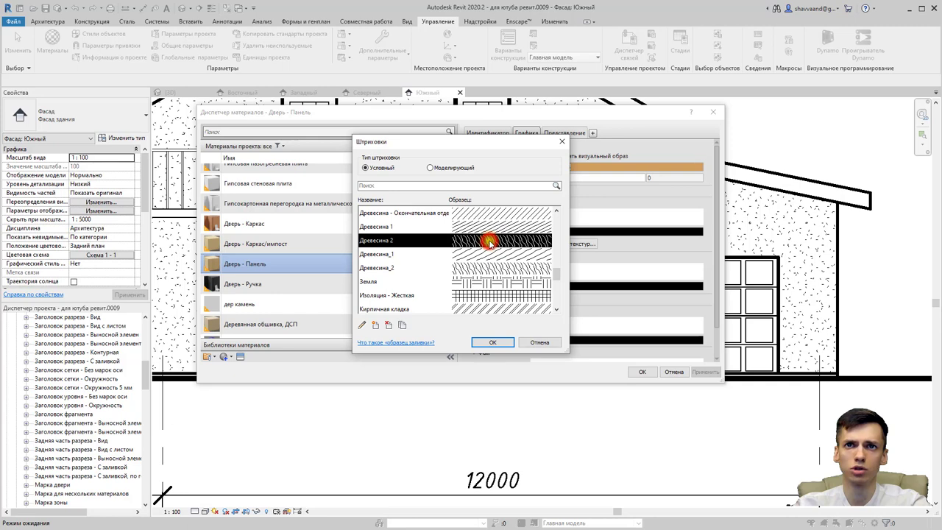
{"action": "left_click", "coordinate": [489, 342]}
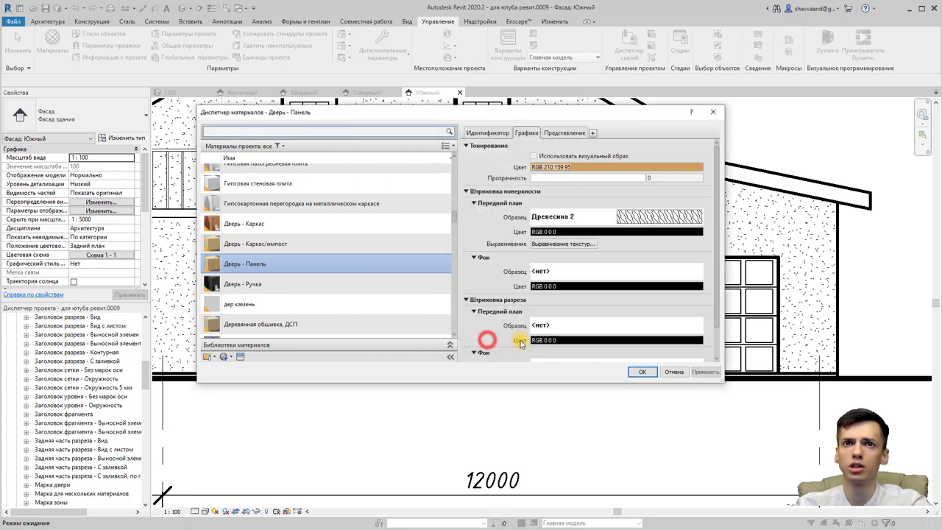
{"action": "left_click", "coordinate": [638, 373]}
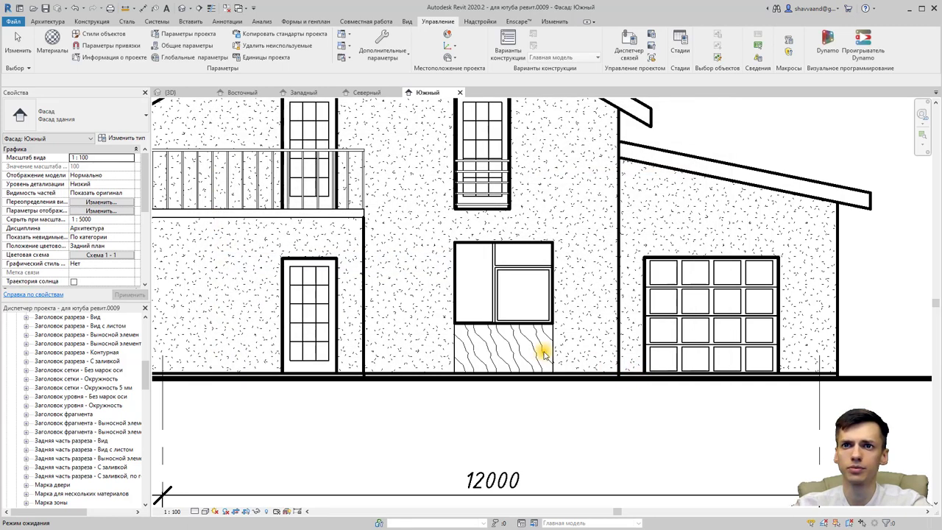
{"action": "scroll", "coordinate": [549, 375], "scroll_direction": "down", "scroll_amount": 3}
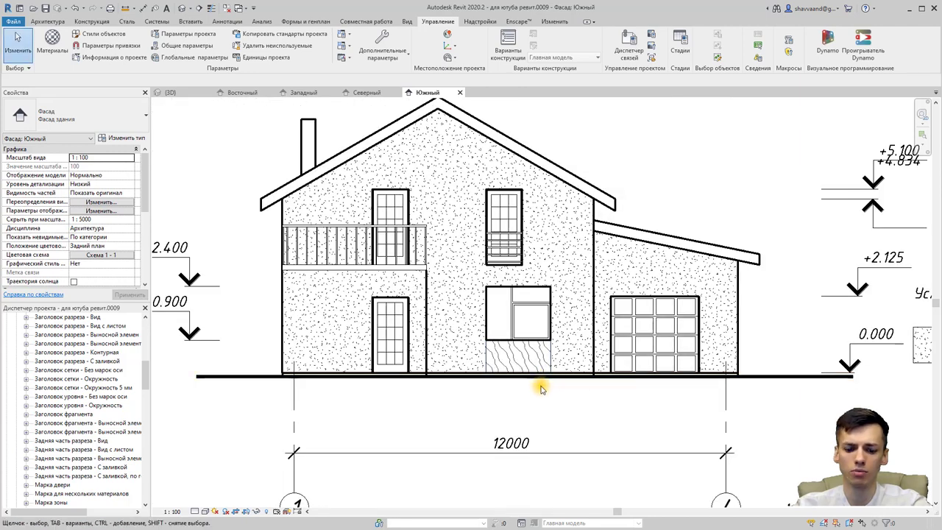
{"action": "middle_click_drag", "start_coordinate": [542, 357], "coordinate": [557, 315]}
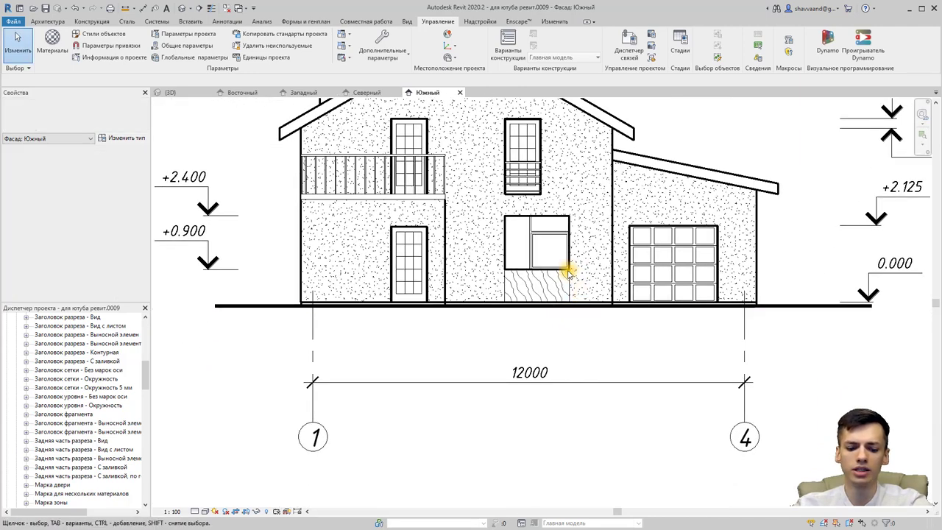
{"action": "scroll", "coordinate": [567, 269], "scroll_direction": "up", "scroll_amount": 5}
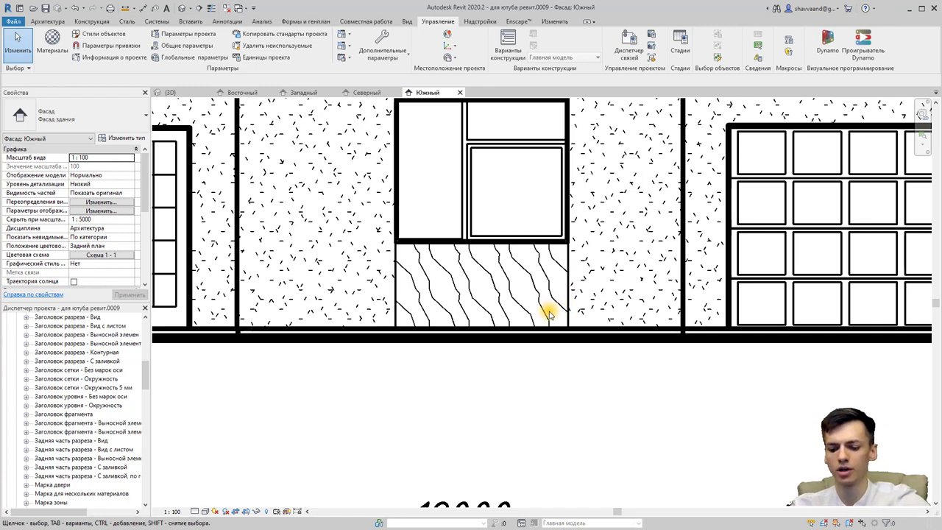
{"action": "scroll", "coordinate": [590, 312], "scroll_direction": "down", "scroll_amount": 3}
{"action": "scroll", "coordinate": [620, 320], "scroll_direction": "down", "scroll_amount": 2}
{"action": "scroll", "coordinate": [625, 319], "scroll_direction": "down", "scroll_amount": 2}
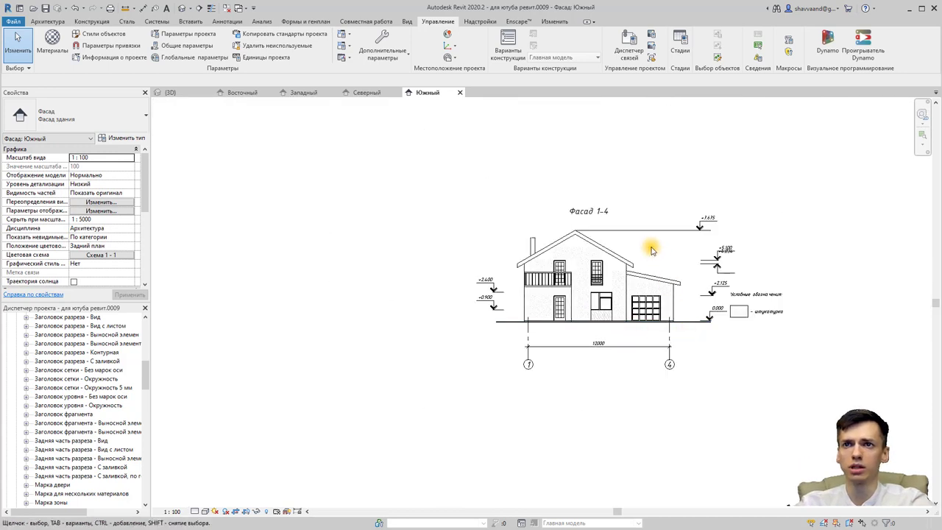
{"action": "left_click", "coordinate": [667, 239]}
{"action": "scroll", "coordinate": [667, 239], "scroll_direction": "up", "scroll_amount": 4}
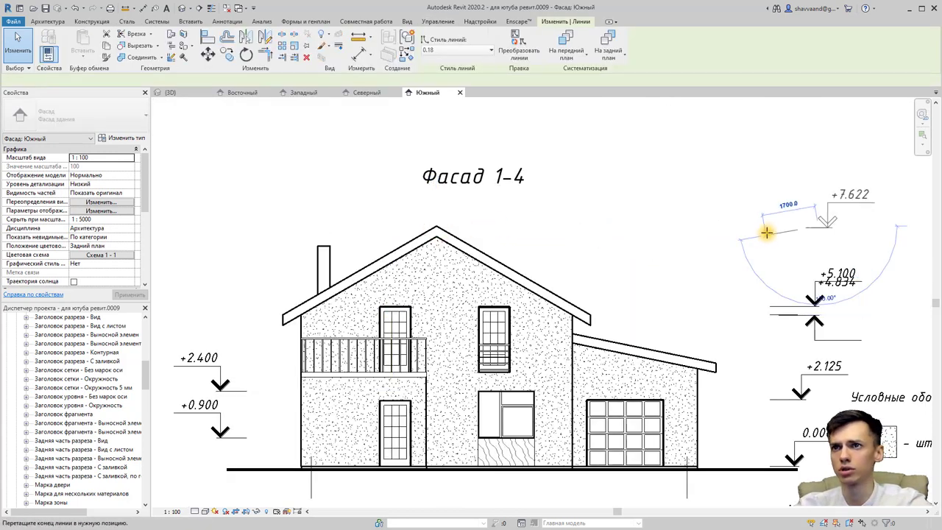
Step: Pull the line end away from the roof peak and reposition the +7.675 leader bend
{"action": "left_click_drag", "start_coordinate": [437, 229], "coordinate": [769, 226]}
{"action": "left_click", "coordinate": [855, 220]}
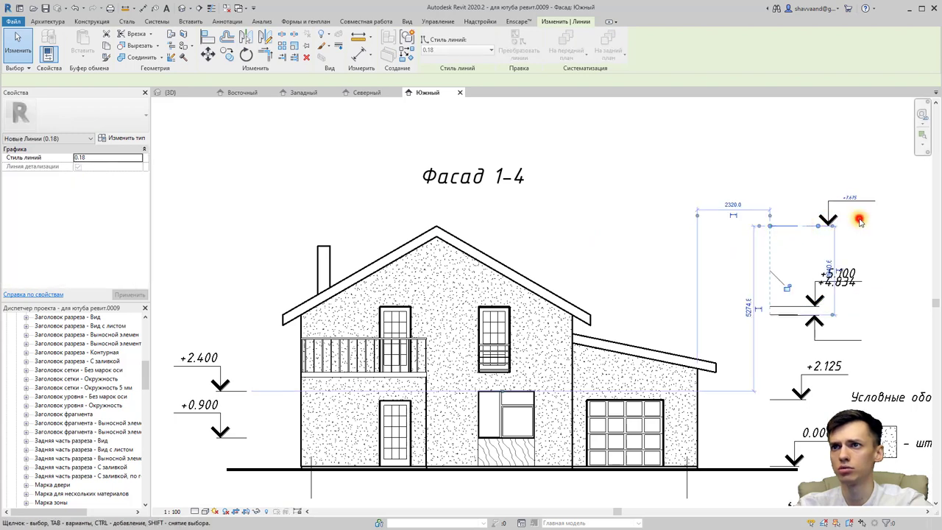
{"action": "scroll", "coordinate": [852, 230], "scroll_direction": "down", "scroll_amount": 3}
{"action": "left_click", "coordinate": [853, 228]}
{"action": "scroll", "coordinate": [846, 225], "scroll_direction": "up", "scroll_amount": 3}
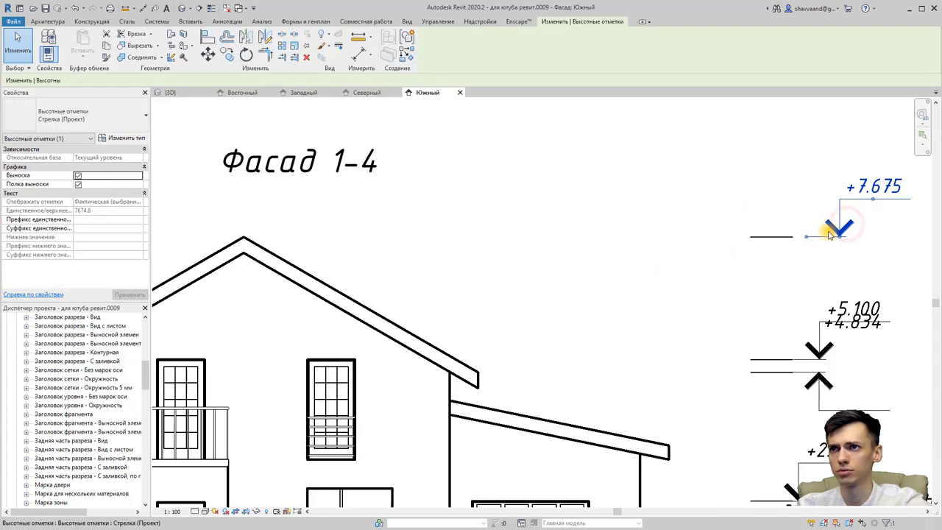
{"action": "scroll", "coordinate": [810, 236], "scroll_direction": "up", "scroll_amount": 2}
{"action": "mouse_move", "coordinate": [795, 239]}
{"action": "left_mouse_down"}
{"action": "mouse_move", "coordinate": [741, 245]}
{"action": "mouse_move", "coordinate": [761, 240]}
{"action": "left_mouse_up"}
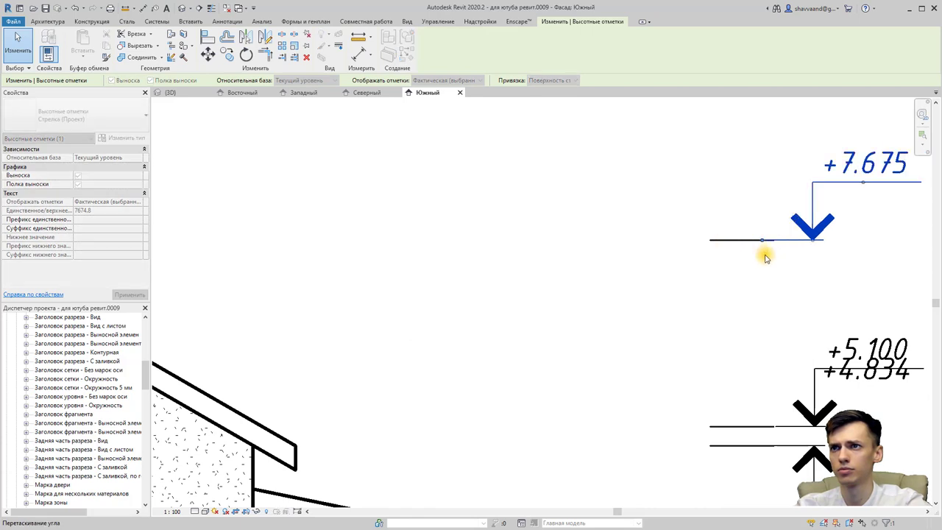
Step: Drag the +4.834 label down so it sits clear below +5.100
{"action": "scroll", "coordinate": [780, 329], "scroll_direction": "down", "scroll_amount": 3}
{"action": "left_click", "coordinate": [822, 356]}
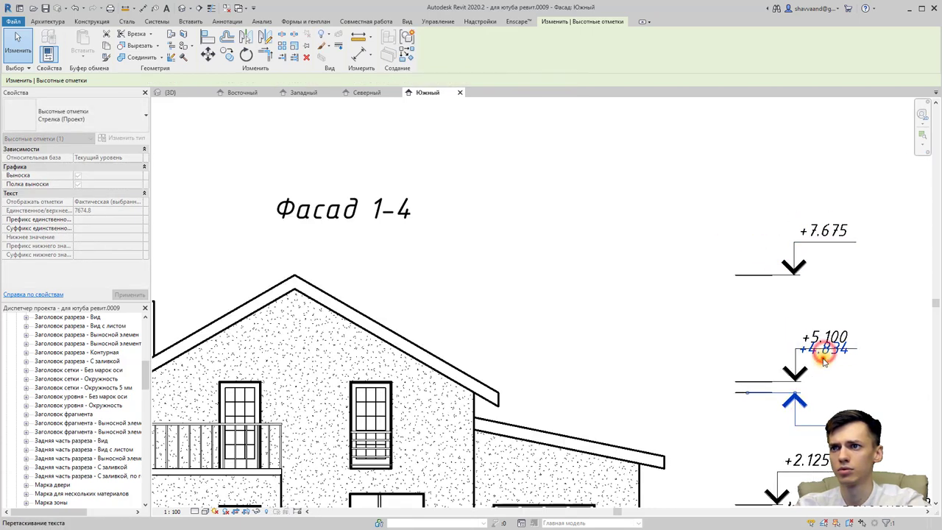
{"action": "mouse_move", "coordinate": [822, 359]}
{"action": "left_mouse_down"}
{"action": "mouse_move", "coordinate": [820, 427]}
{"action": "mouse_move", "coordinate": [817, 419]}
{"action": "left_mouse_up"}
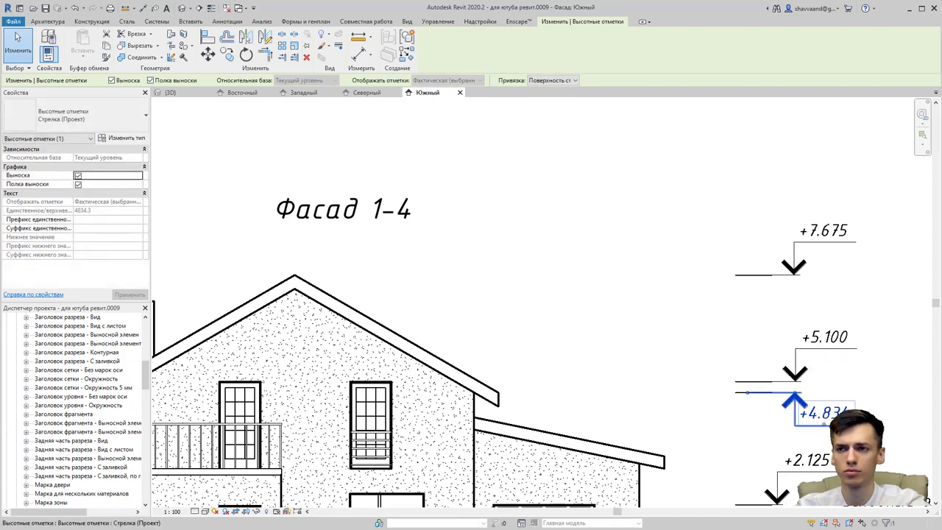
{"action": "scroll", "coordinate": [782, 358], "scroll_direction": "down", "scroll_amount": 2}
{"action": "scroll", "coordinate": [782, 358], "scroll_direction": "down", "scroll_amount": 2}
{"action": "left_click", "coordinate": [819, 328]}
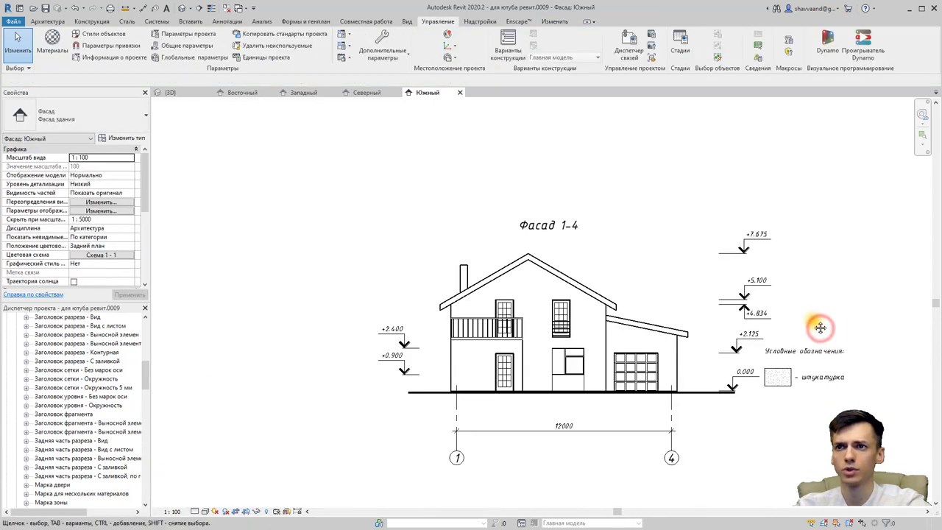
Step: Edit the colour fill legend's scheme and add a '- деревянная вставка' value
{"action": "middle_click_drag", "start_coordinate": [820, 327], "coordinate": [778, 279]}
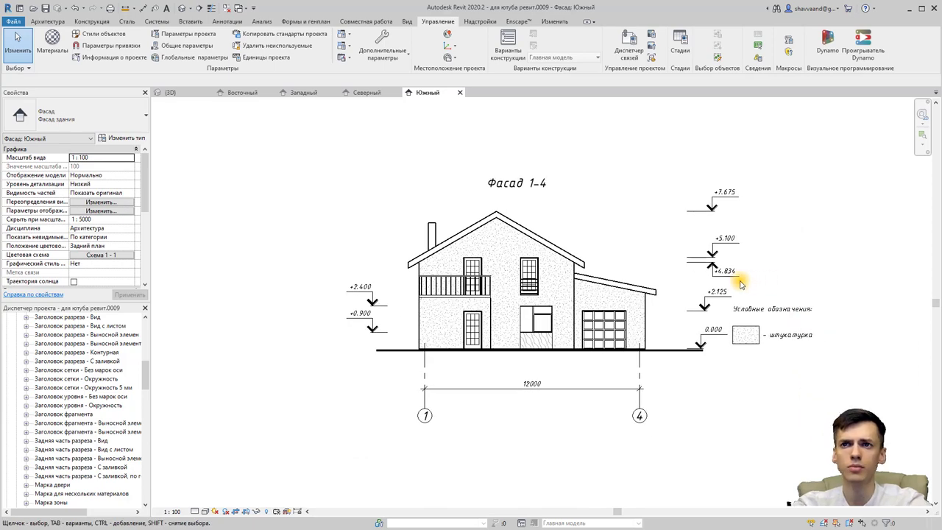
{"action": "left_click", "coordinate": [783, 334]}
{"action": "left_click", "coordinate": [449, 46]}
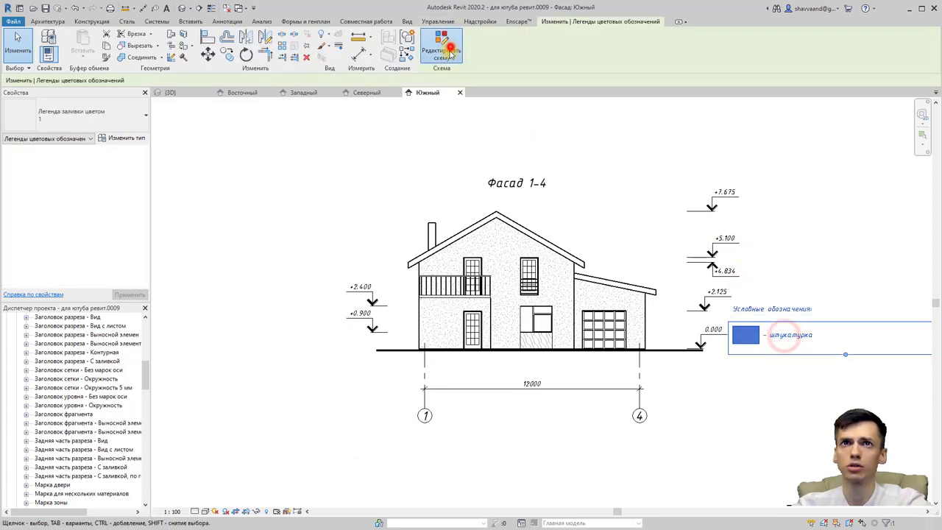
{"action": "left_click", "coordinate": [328, 249]}
{"action": "type", "text": "- деревянная вставка"}
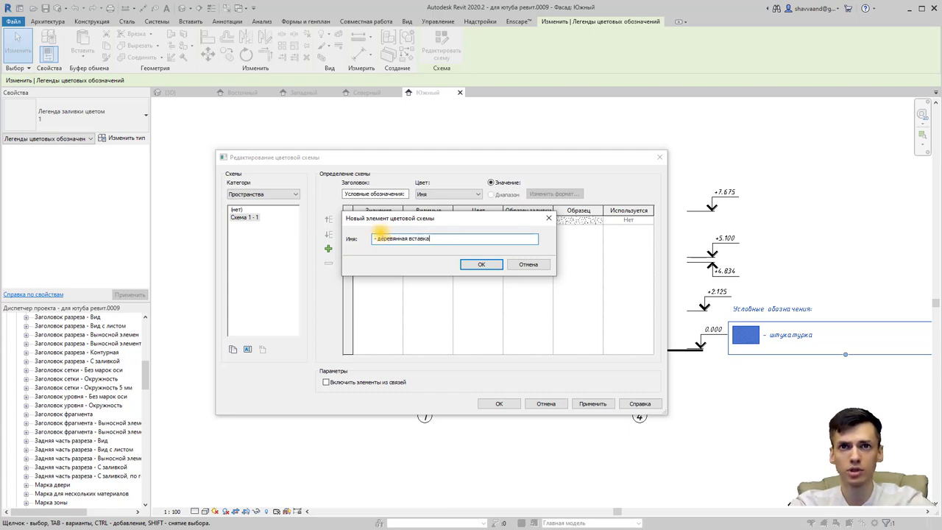
{"action": "key", "text": "Return"}
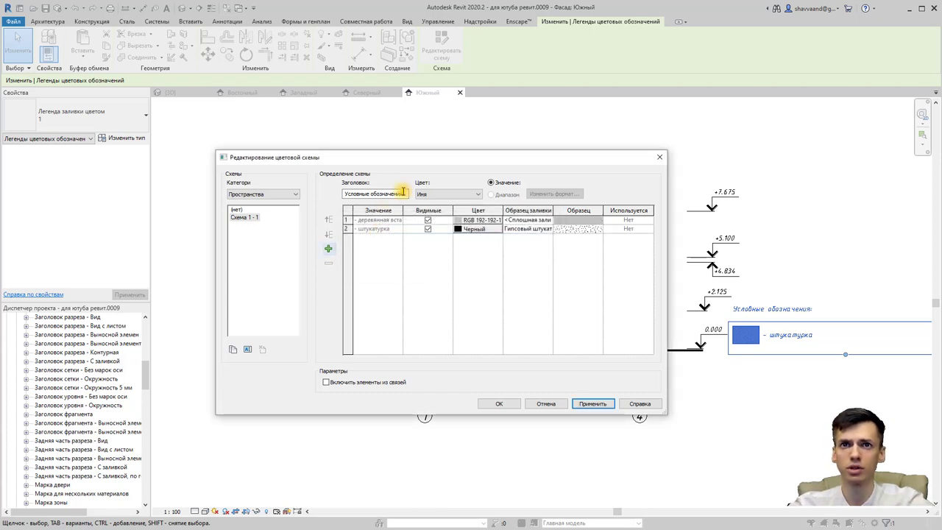
Step: Give the new entry black colour and Древесина 2 fill pattern, then apply the scheme
{"action": "left_click", "coordinate": [491, 221]}
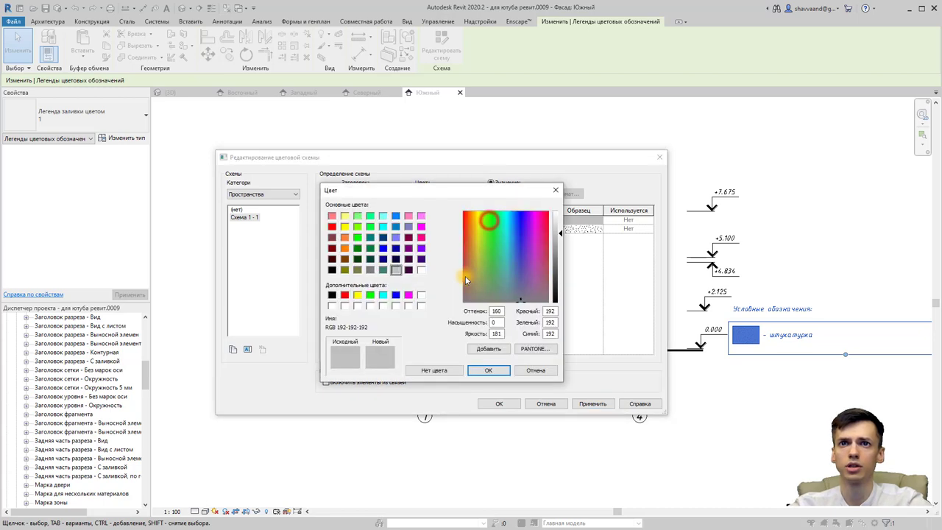
{"action": "left_click", "coordinate": [331, 296]}
{"action": "left_click", "coordinate": [491, 373]}
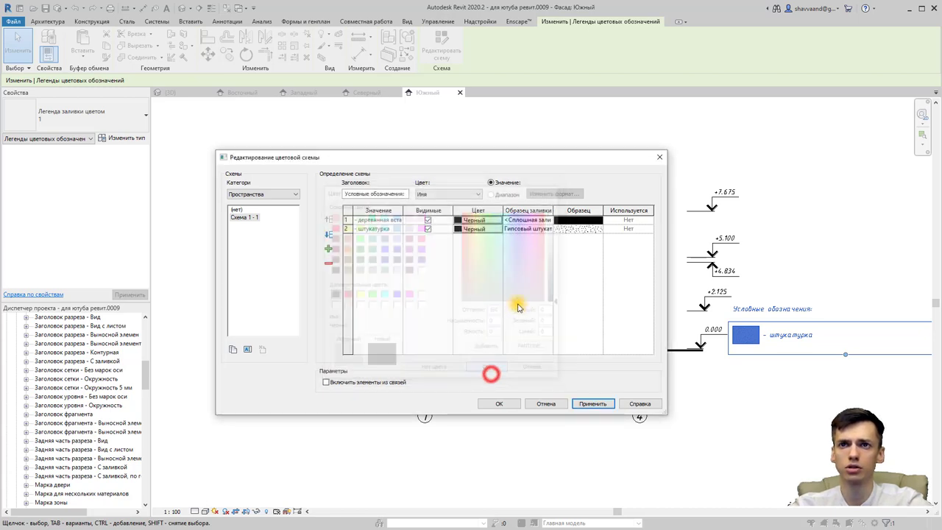
{"action": "left_click", "coordinate": [547, 221]}
{"action": "scroll", "coordinate": [532, 254], "scroll_direction": "down", "scroll_amount": 2}
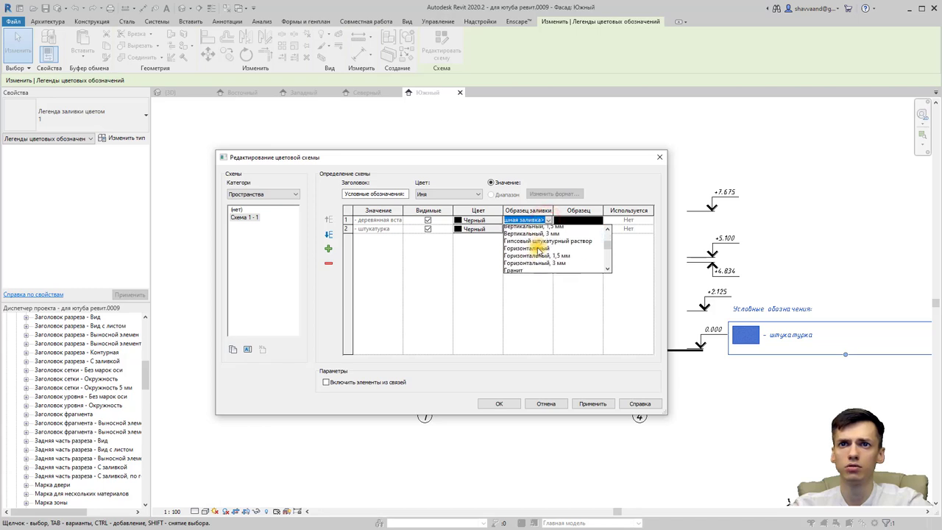
{"action": "scroll", "coordinate": [552, 254], "scroll_direction": "down", "scroll_amount": 2}
{"action": "scroll", "coordinate": [548, 254], "scroll_direction": "down", "scroll_amount": 1}
{"action": "scroll", "coordinate": [559, 265], "scroll_direction": "down", "scroll_amount": 2}
{"action": "scroll", "coordinate": [558, 264], "scroll_direction": "down", "scroll_amount": 1}
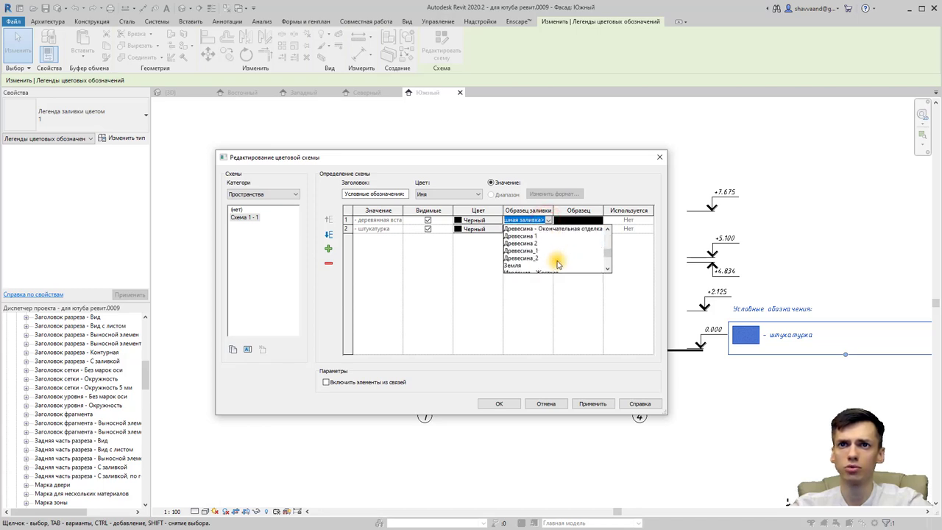
{"action": "left_click", "coordinate": [533, 250]}
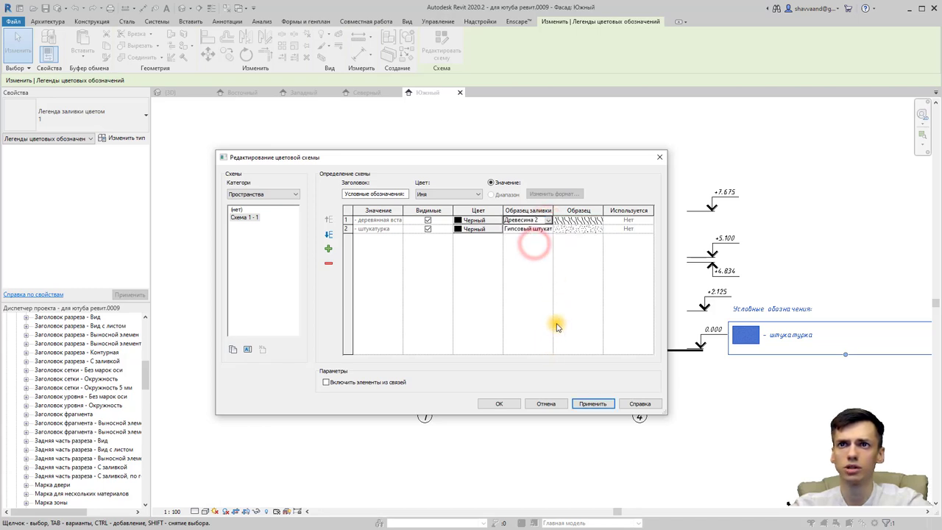
{"action": "left_click", "coordinate": [511, 404]}
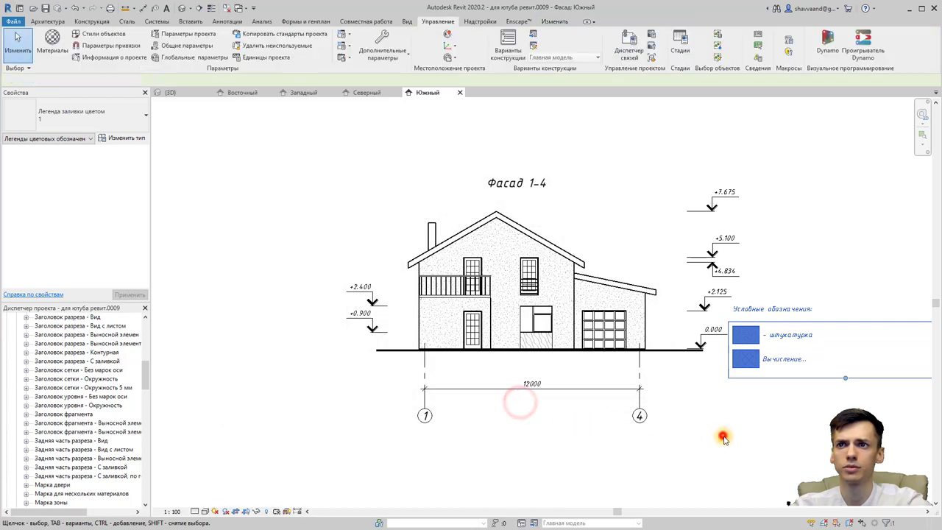
{"action": "middle_click_drag", "start_coordinate": [701, 432], "coordinate": [584, 395]}
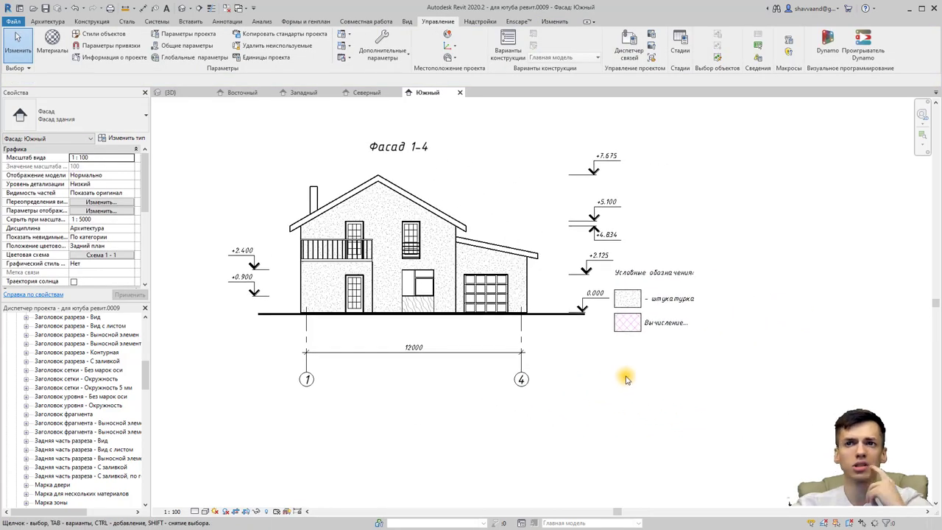
{"action": "scroll", "coordinate": [619, 375], "scroll_direction": "up", "scroll_amount": 1}
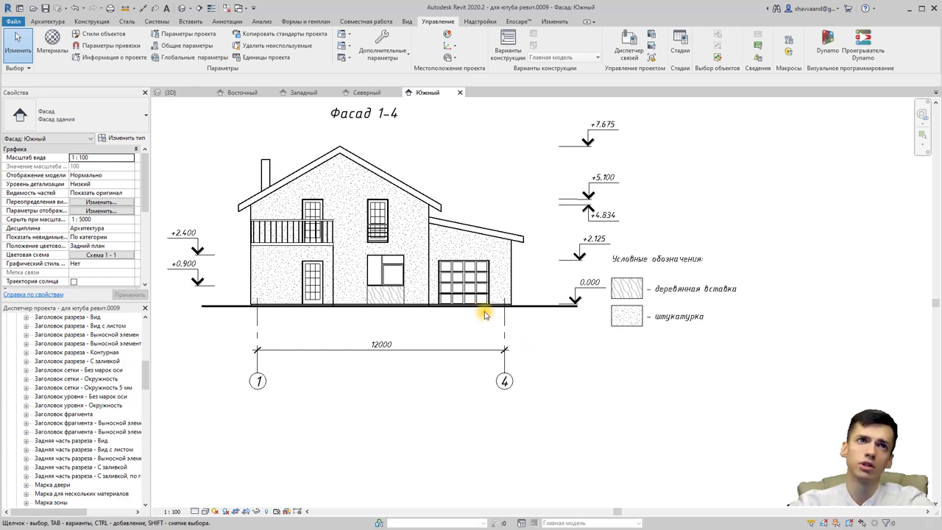
{"action": "left_click", "coordinate": [495, 153]}
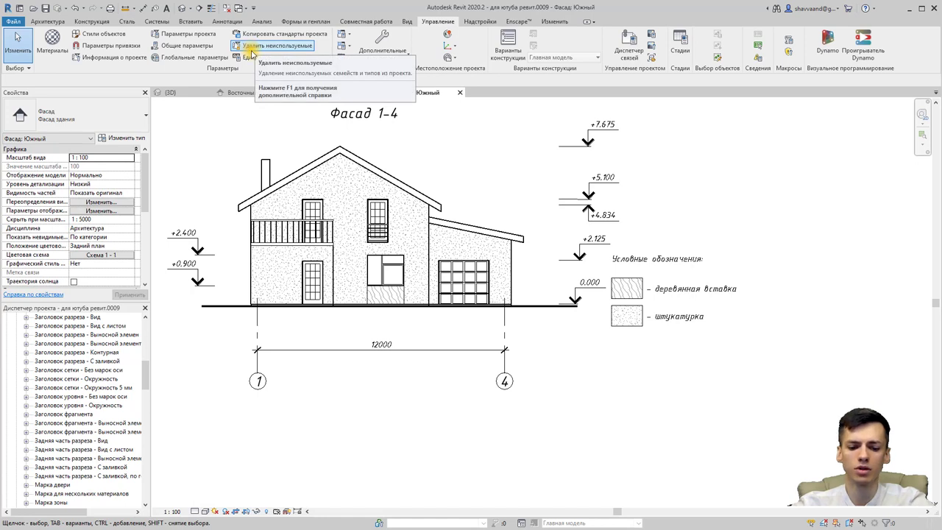
{"action": "left_click", "coordinate": [407, 21]}
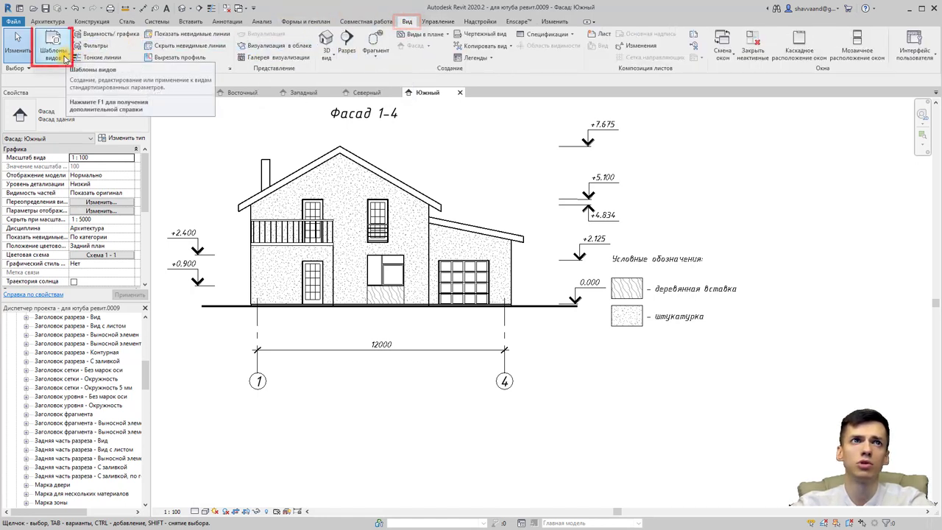
Step: Create view template 'Фасады' from the current South elevation and accept its settings
{"action": "left_click", "coordinate": [65, 57]}
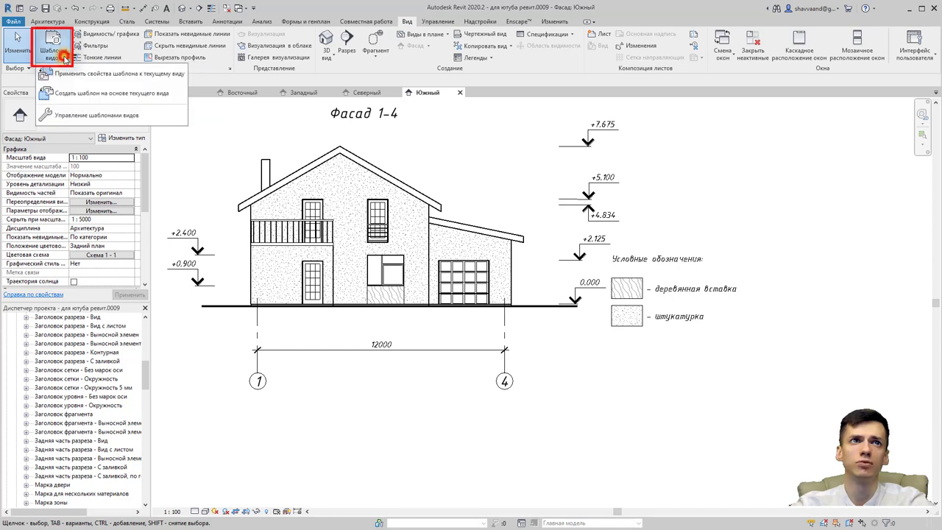
{"action": "left_click", "coordinate": [88, 95]}
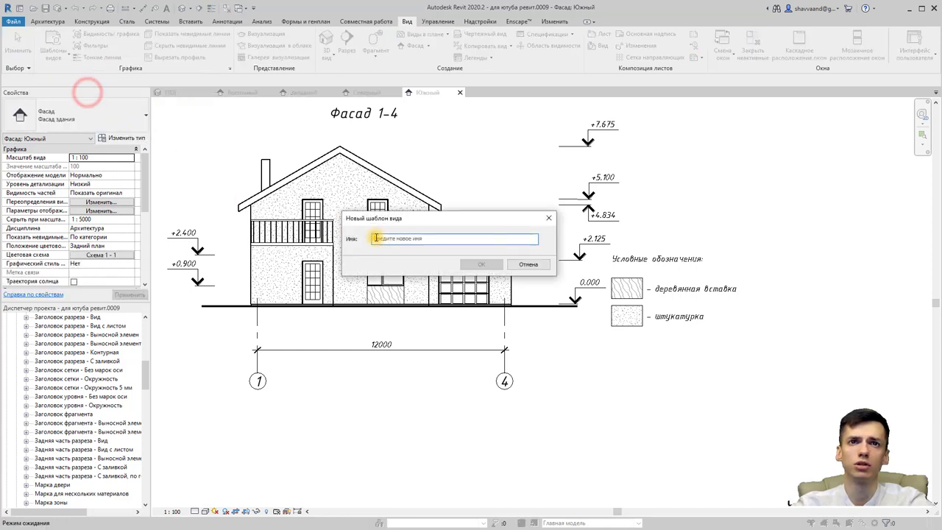
{"action": "left_click", "coordinate": [415, 235]}
{"action": "type", "text": "Фасад"}
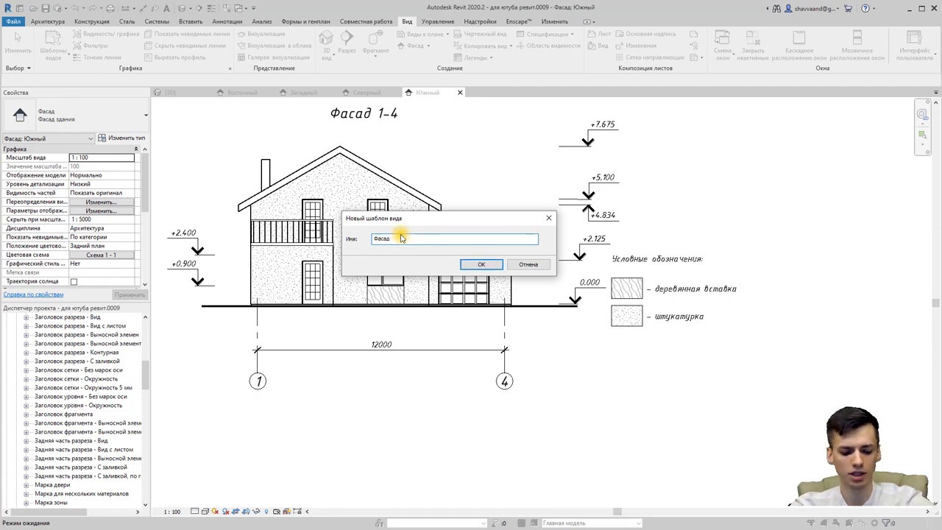
{"action": "type", "text": "ы"}
{"action": "key", "text": "Return"}
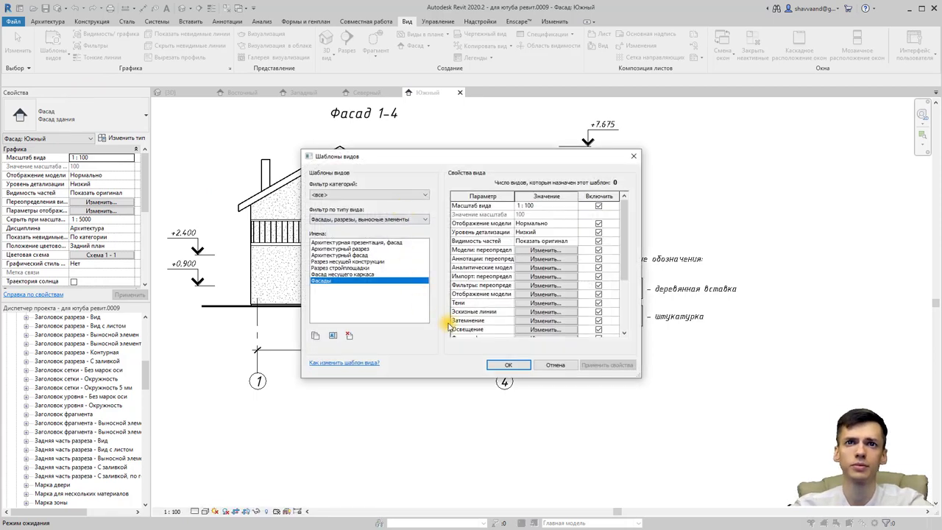
{"action": "left_click", "coordinate": [500, 362]}
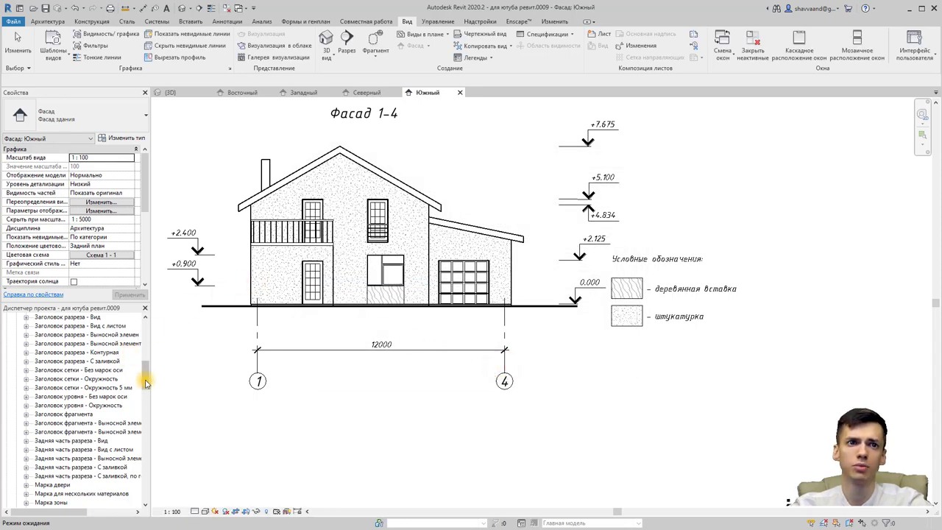
Step: Open the North elevation (Северный) from the Project Browser
{"action": "left_click_drag", "start_coordinate": [146, 382], "coordinate": [144, 346]}
{"action": "left_click", "coordinate": [52, 414]}
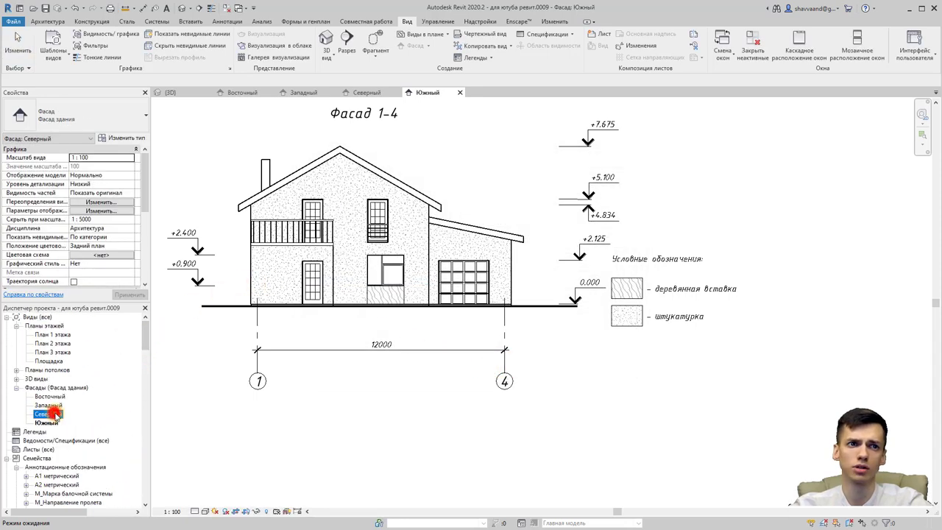
{"action": "left_click", "coordinate": [52, 415]}
{"action": "double_click", "coordinate": [50, 414]}
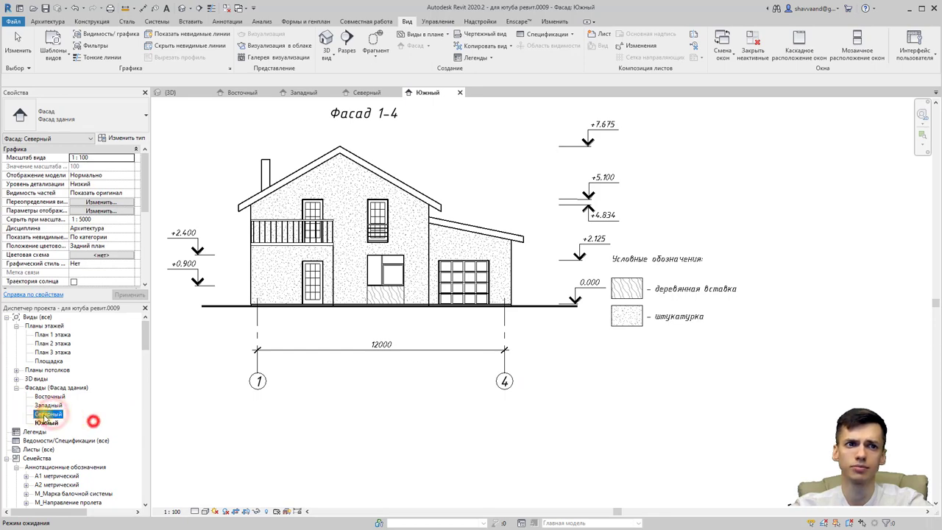
{"action": "scroll", "coordinate": [416, 163], "scroll_direction": "down", "scroll_amount": 1}
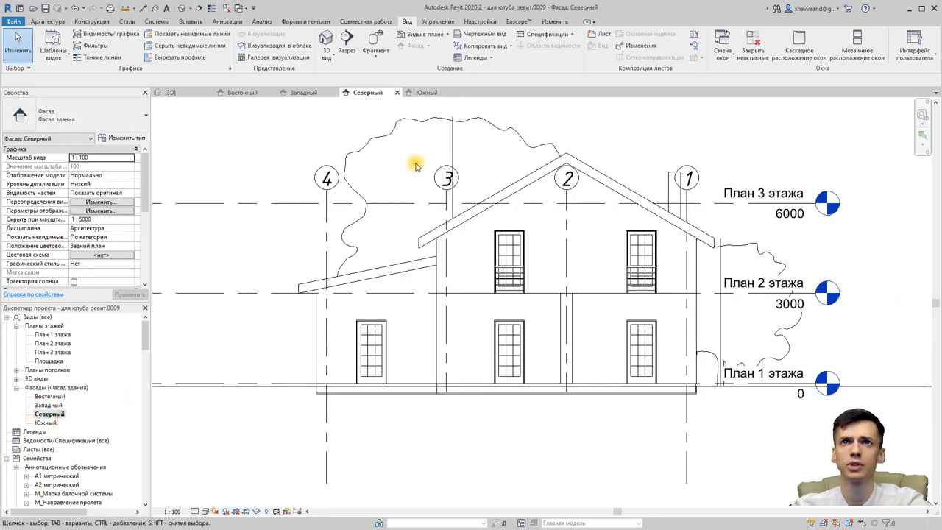
{"action": "scroll", "coordinate": [399, 140], "scroll_direction": "down", "scroll_amount": 1}
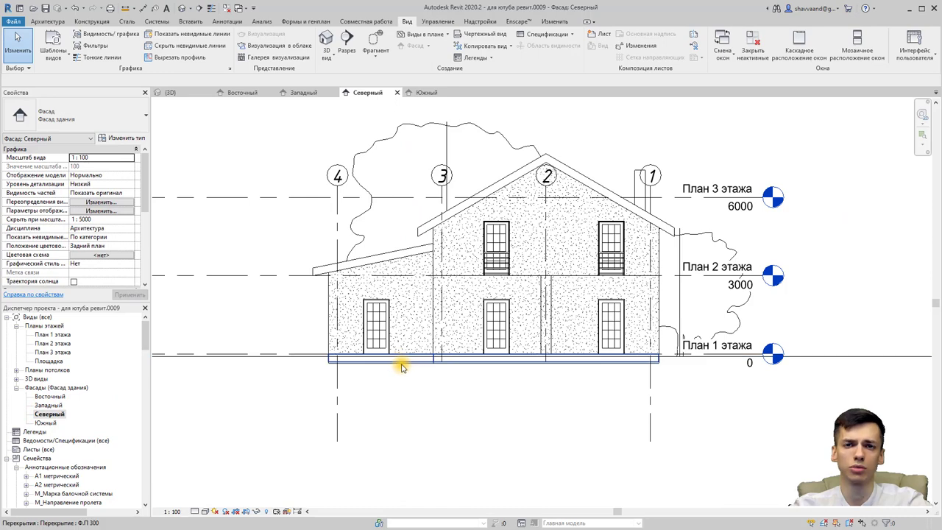
Step: Look over the West elevation (Западный), return to Северный, then open the Площадка site plan
{"action": "left_click", "coordinate": [50, 405]}
{"action": "double_click", "coordinate": [50, 404]}
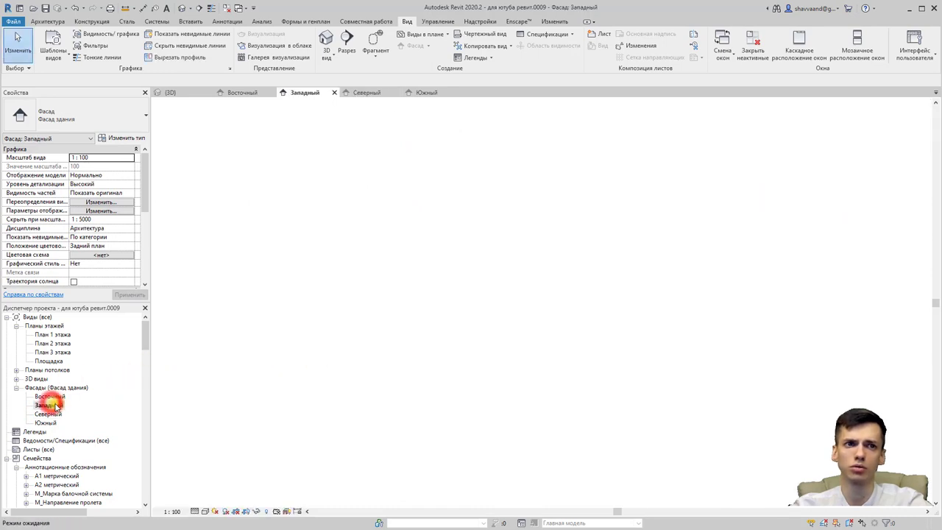
{"action": "middle_click_drag", "start_coordinate": [402, 353], "coordinate": [390, 348]}
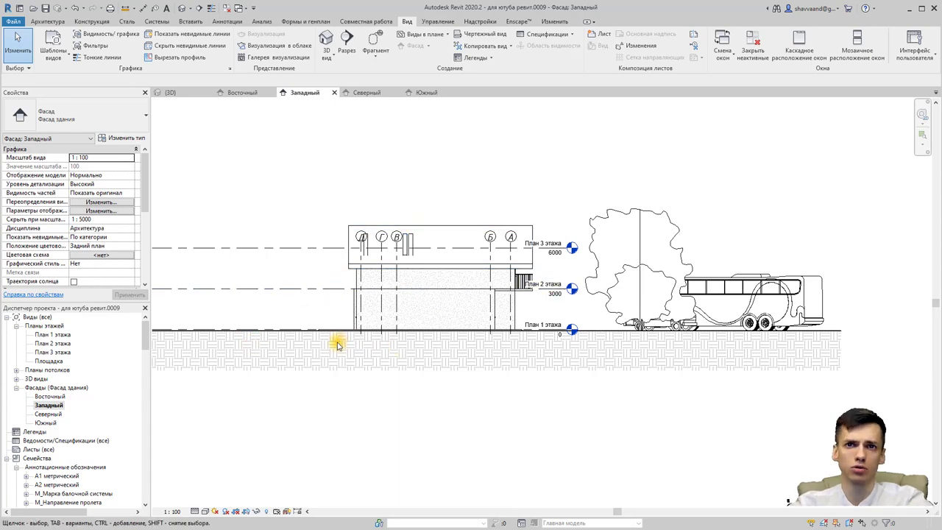
{"action": "double_click", "coordinate": [50, 413]}
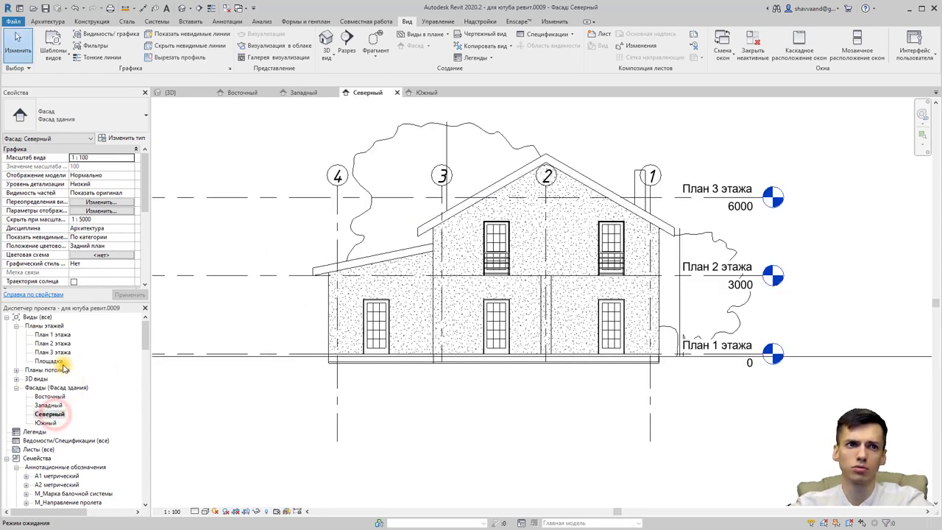
{"action": "double_click", "coordinate": [51, 360]}
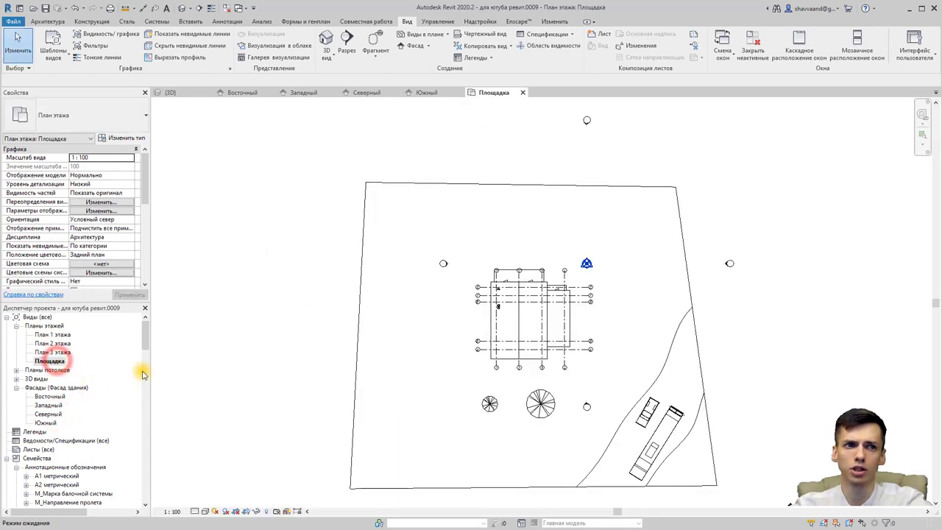
Step: On the Площадка plan, drag the north elevation line closer to the house
{"action": "scroll", "coordinate": [506, 265], "scroll_direction": "up", "scroll_amount": 1}
{"action": "left_click", "coordinate": [510, 210]}
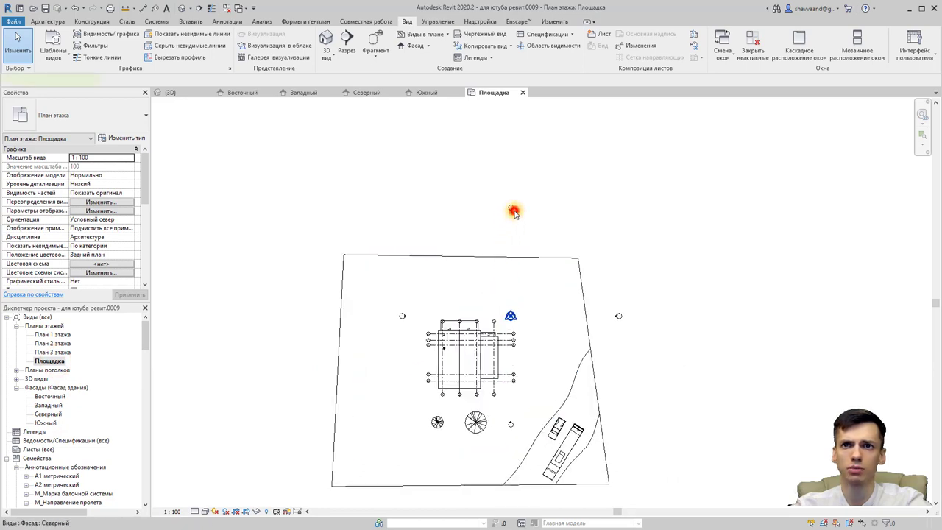
{"action": "scroll", "coordinate": [515, 206], "scroll_direction": "up", "scroll_amount": 2}
{"action": "scroll", "coordinate": [515, 210], "scroll_direction": "up", "scroll_amount": 3}
{"action": "left_click", "coordinate": [511, 216]}
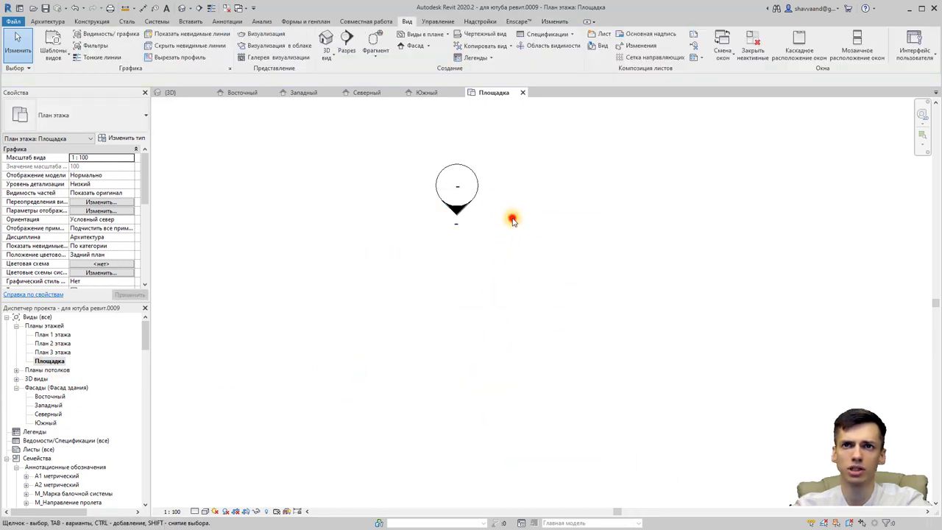
{"action": "left_click", "coordinate": [474, 211]}
{"action": "scroll", "coordinate": [471, 203], "scroll_direction": "down", "scroll_amount": 4}
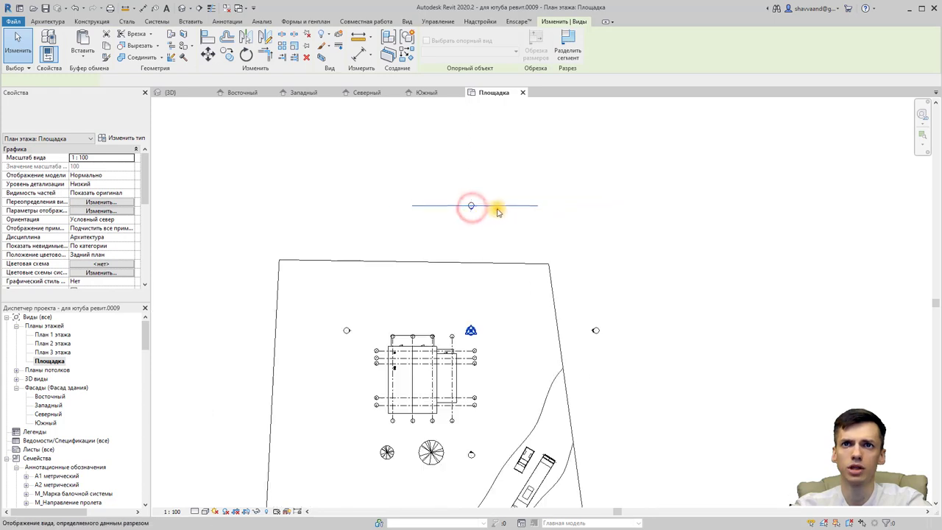
{"action": "left_click", "coordinate": [498, 207]}
{"action": "left_click_drag", "start_coordinate": [449, 283], "coordinate": [441, 295]}
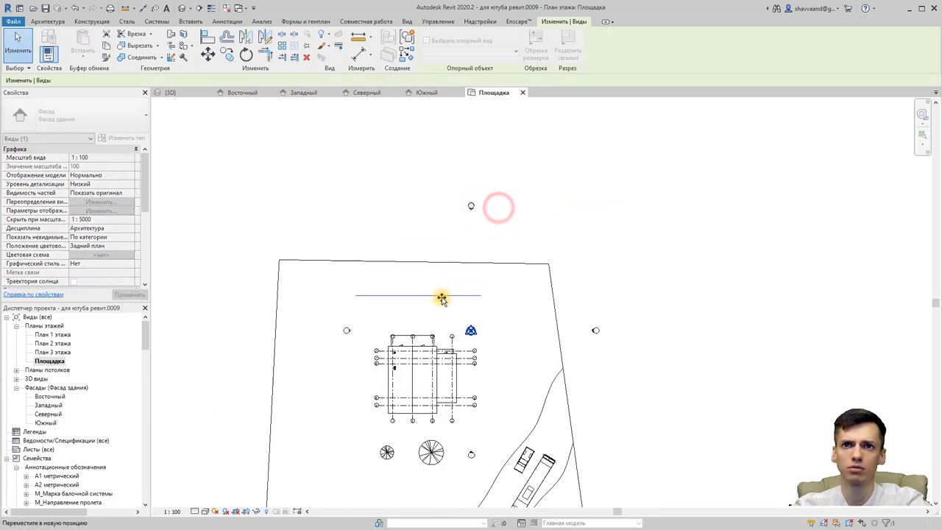
Step: Pull the east and west elevation lines in beside the building, then reopen the North elevation
{"action": "left_click", "coordinate": [596, 331]}
{"action": "left_click_drag", "start_coordinate": [598, 322], "coordinate": [595, 319]}
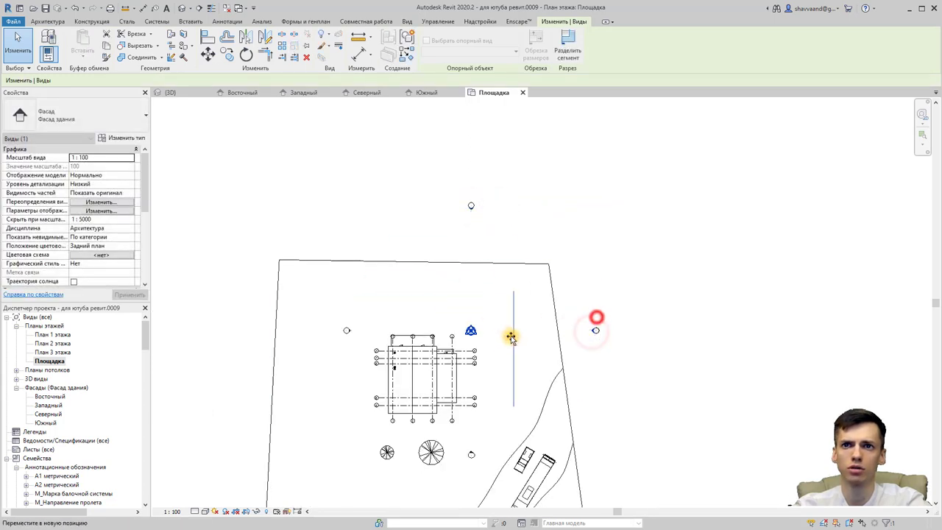
{"action": "left_click", "coordinate": [347, 330]}
{"action": "left_click_drag", "start_coordinate": [346, 346], "coordinate": [368, 400]}
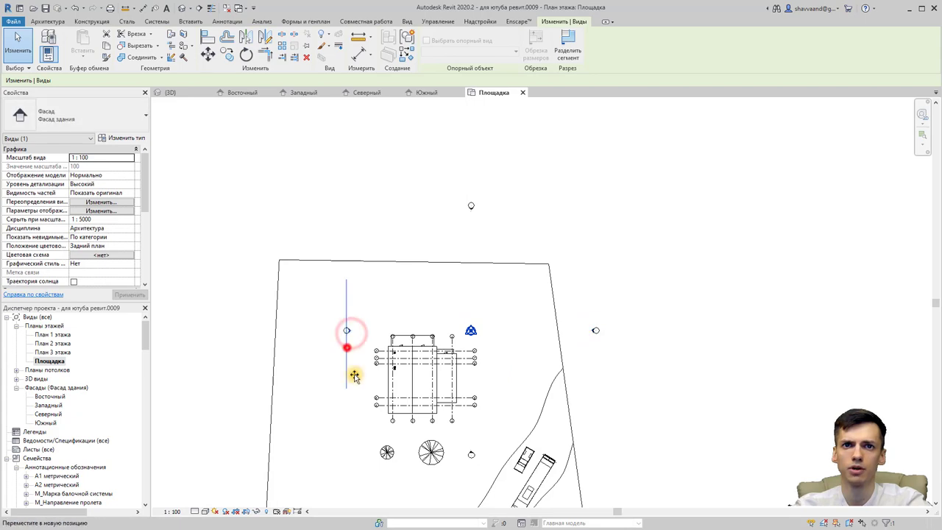
{"action": "double_click", "coordinate": [49, 396]}
{"action": "double_click", "coordinate": [49, 414]}
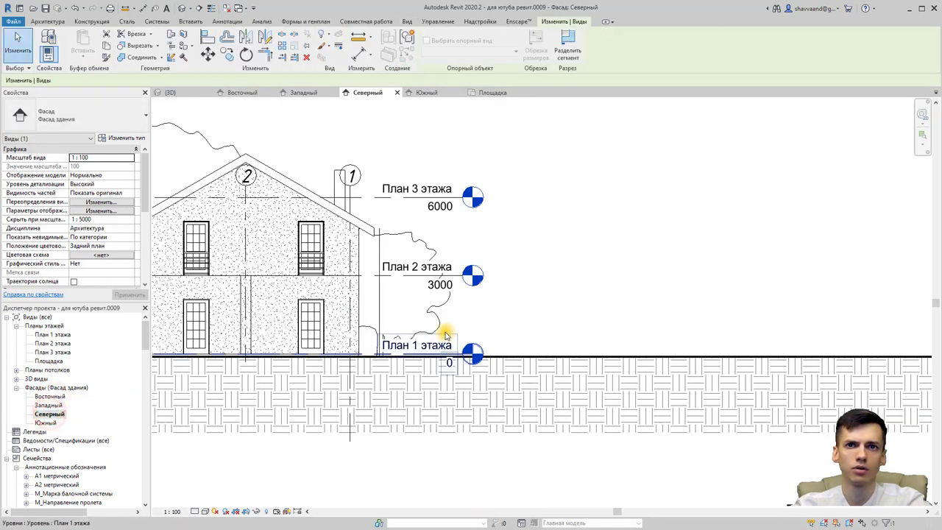
Step: Apply the Фасады view template to the North elevation, hiding its trees and level markers
{"action": "scroll", "coordinate": [446, 335], "scroll_direction": "down", "scroll_amount": 3}
{"action": "scroll", "coordinate": [340, 326], "scroll_direction": "up", "scroll_amount": 4}
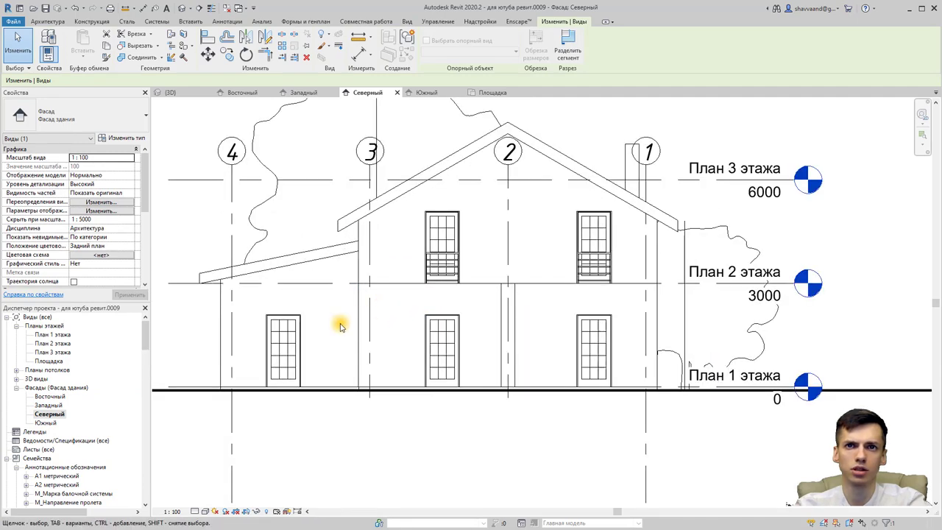
{"action": "scroll", "coordinate": [346, 320], "scroll_direction": "down", "scroll_amount": 2}
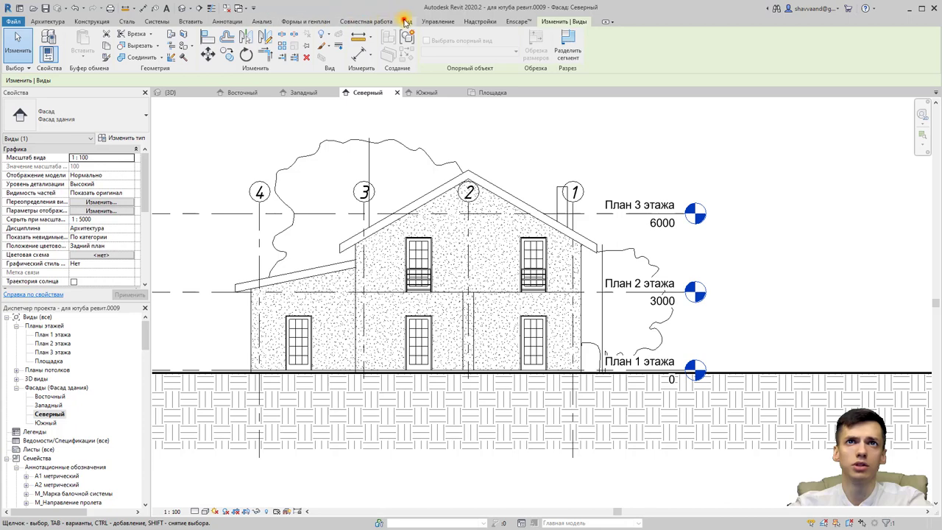
{"action": "left_click", "coordinate": [406, 21]}
{"action": "left_click", "coordinate": [62, 59]}
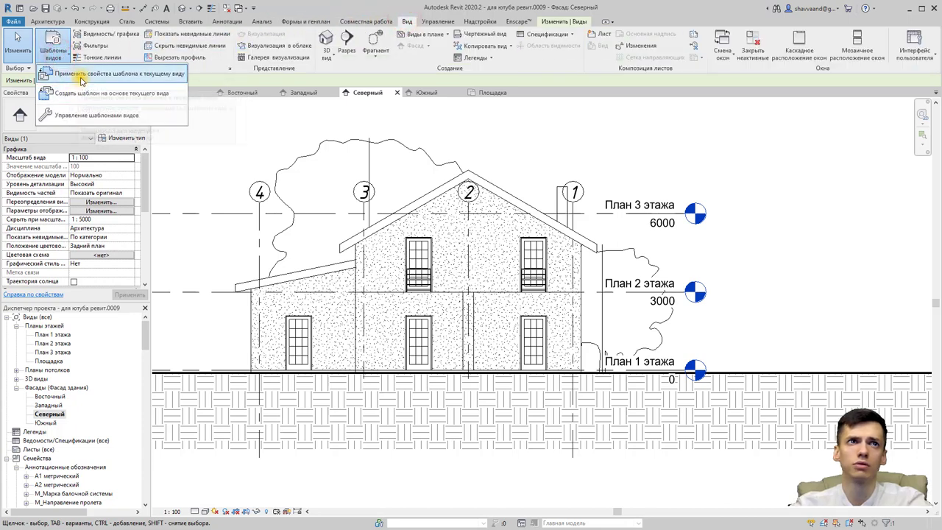
{"action": "left_click", "coordinate": [81, 76]}
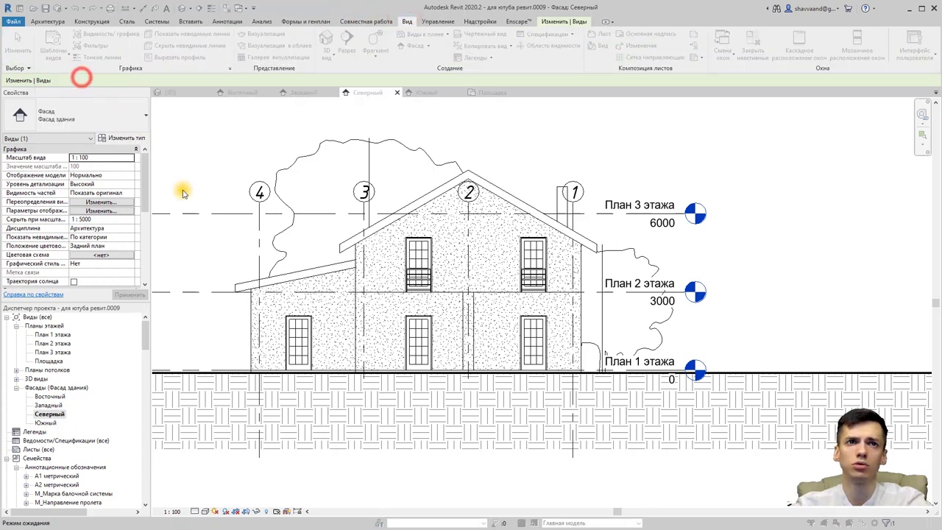
{"action": "left_click", "coordinate": [328, 281]}
{"action": "double_click", "coordinate": [326, 280]}
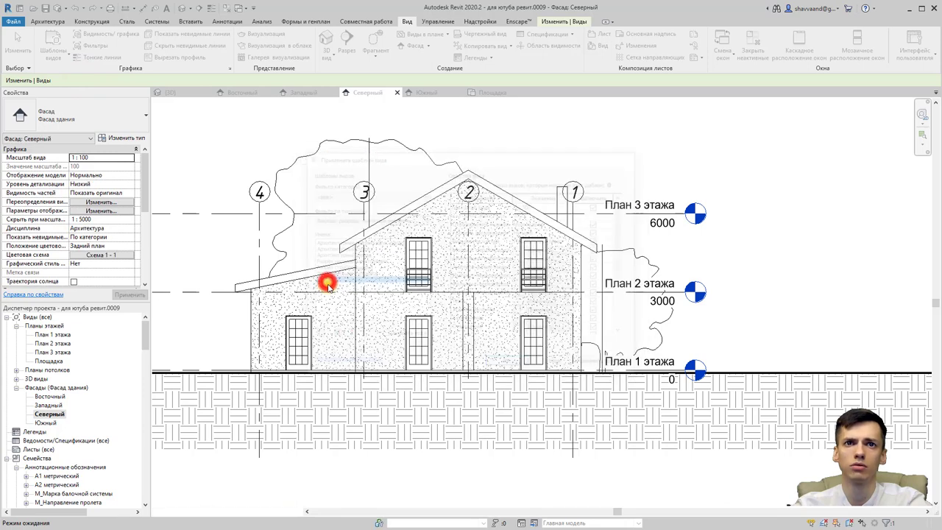
{"action": "left_click", "coordinate": [664, 302]}
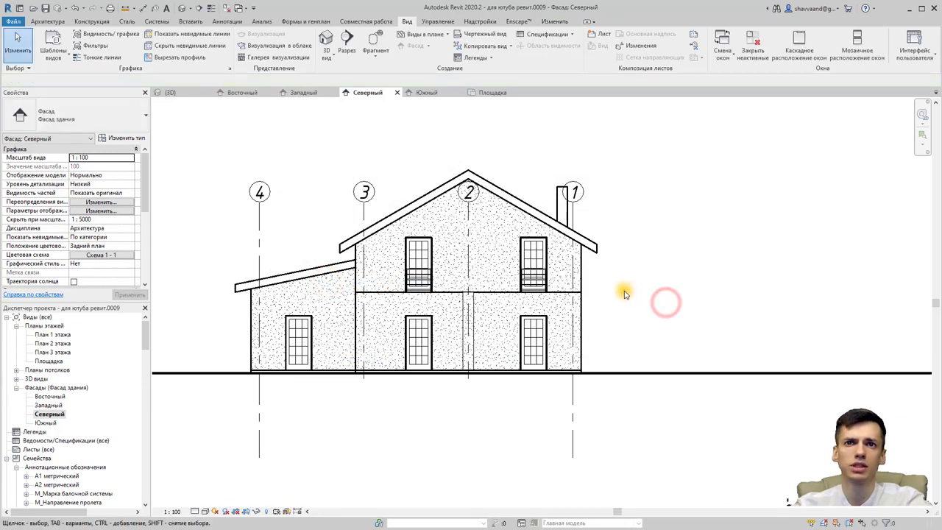